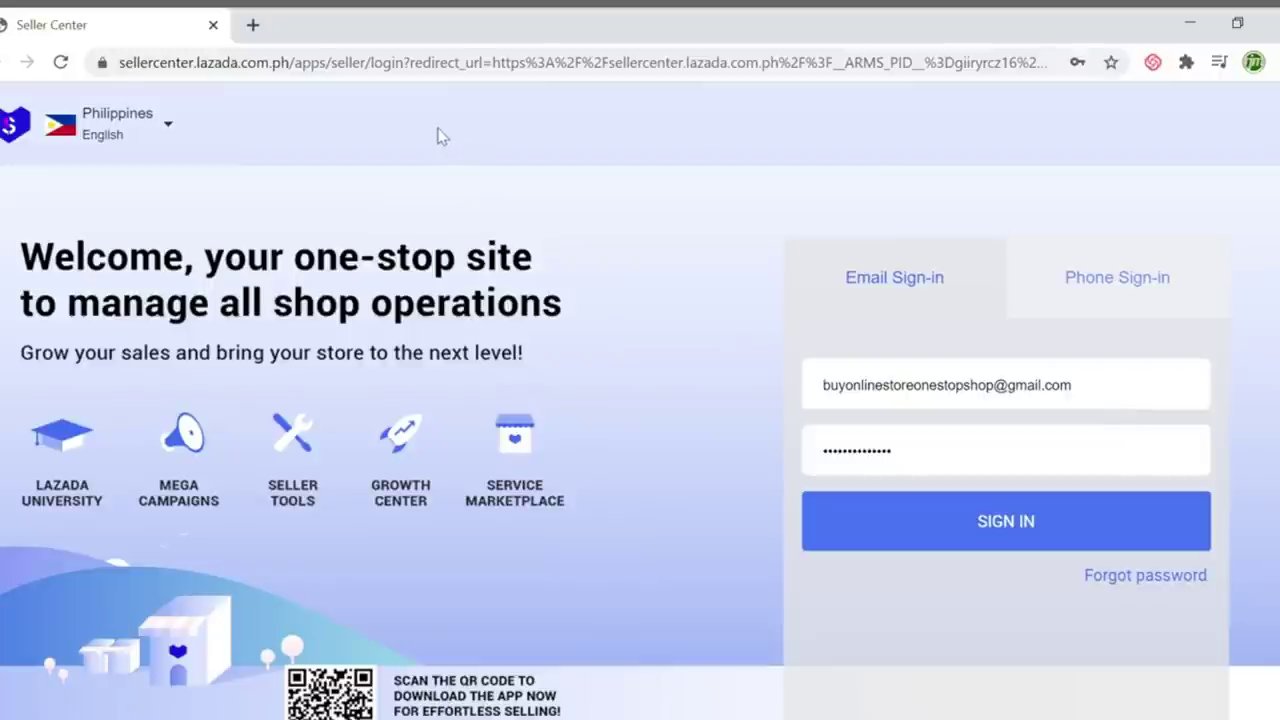
Sign in to the Lazada seller account with Chrome's saved credentials
{"action": "left_click", "coordinate": [1102, 407]}
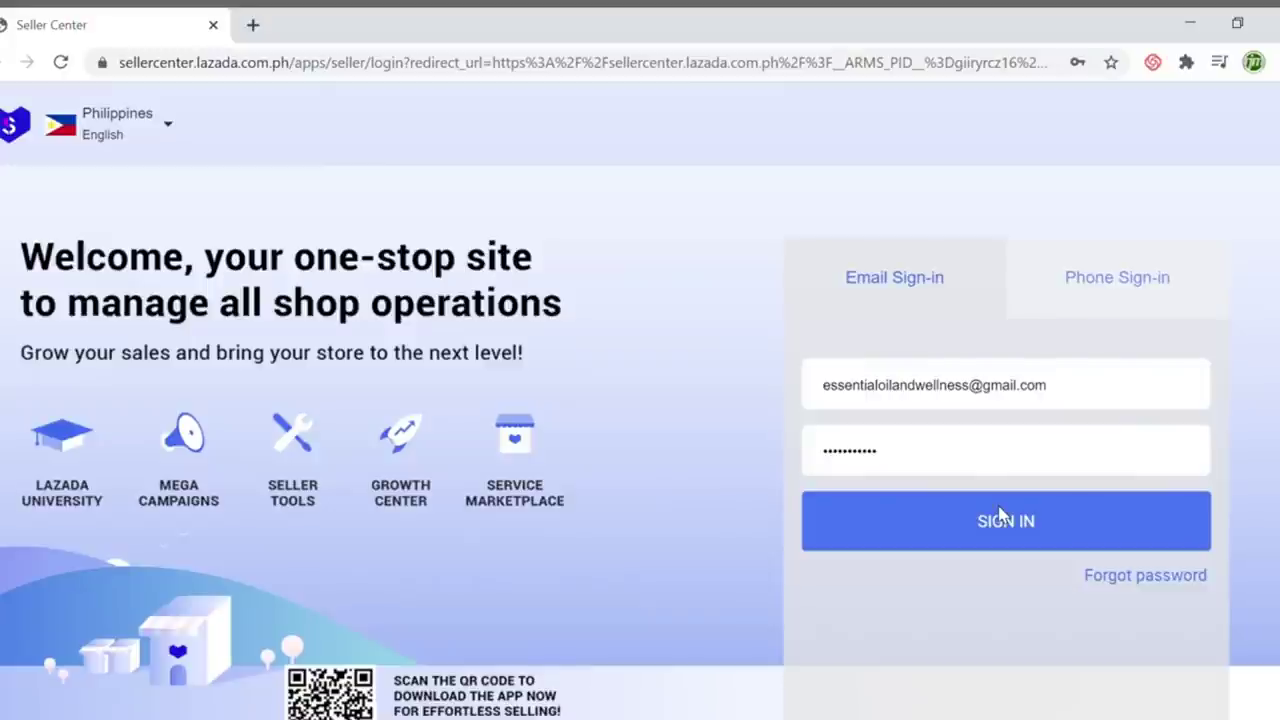
{"action": "left_click", "coordinate": [1001, 514]}
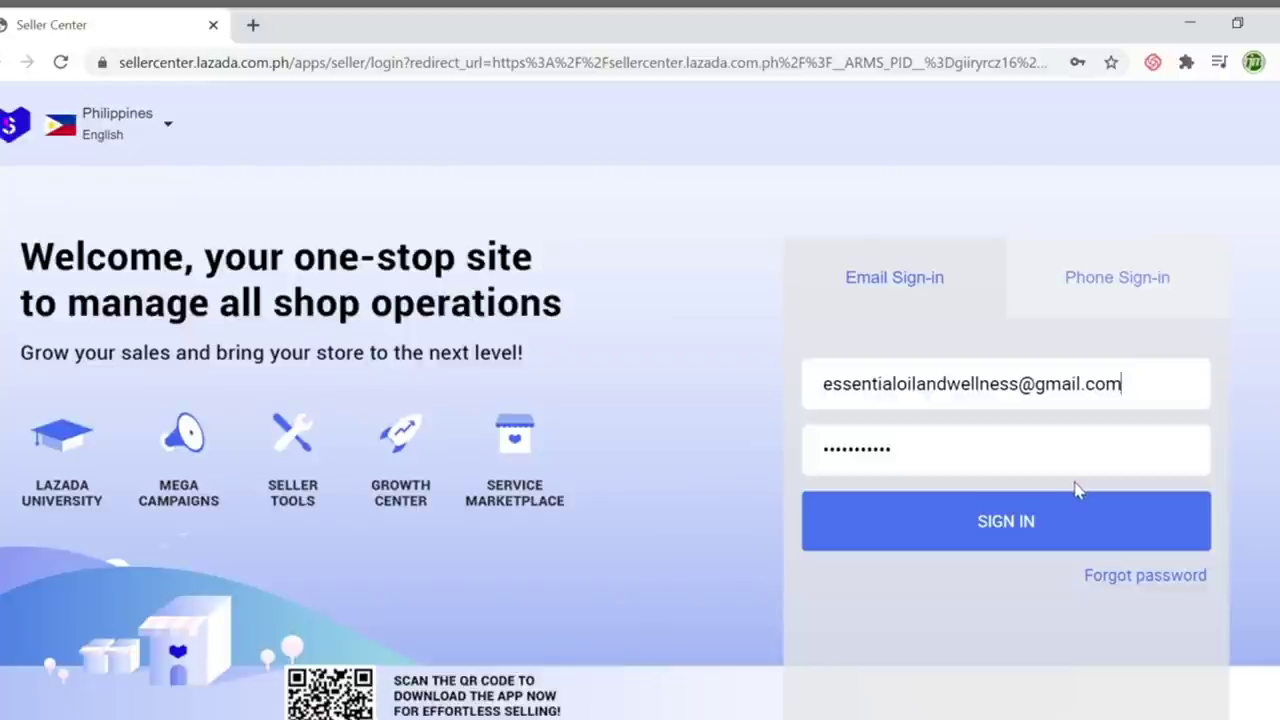
{"action": "left_click", "coordinate": [1028, 543]}
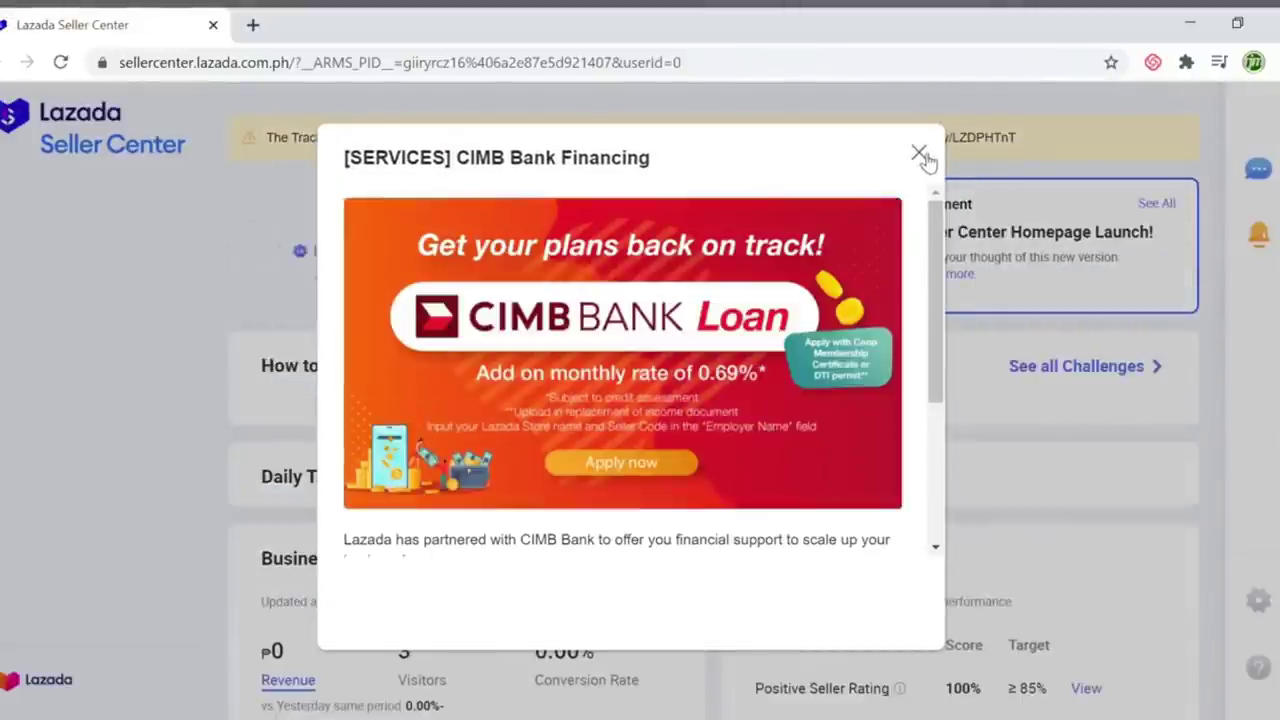
Dismiss the CIMB Bank Financing popup and start a new product via Products > Add Products
{"action": "left_click", "coordinate": [921, 155]}
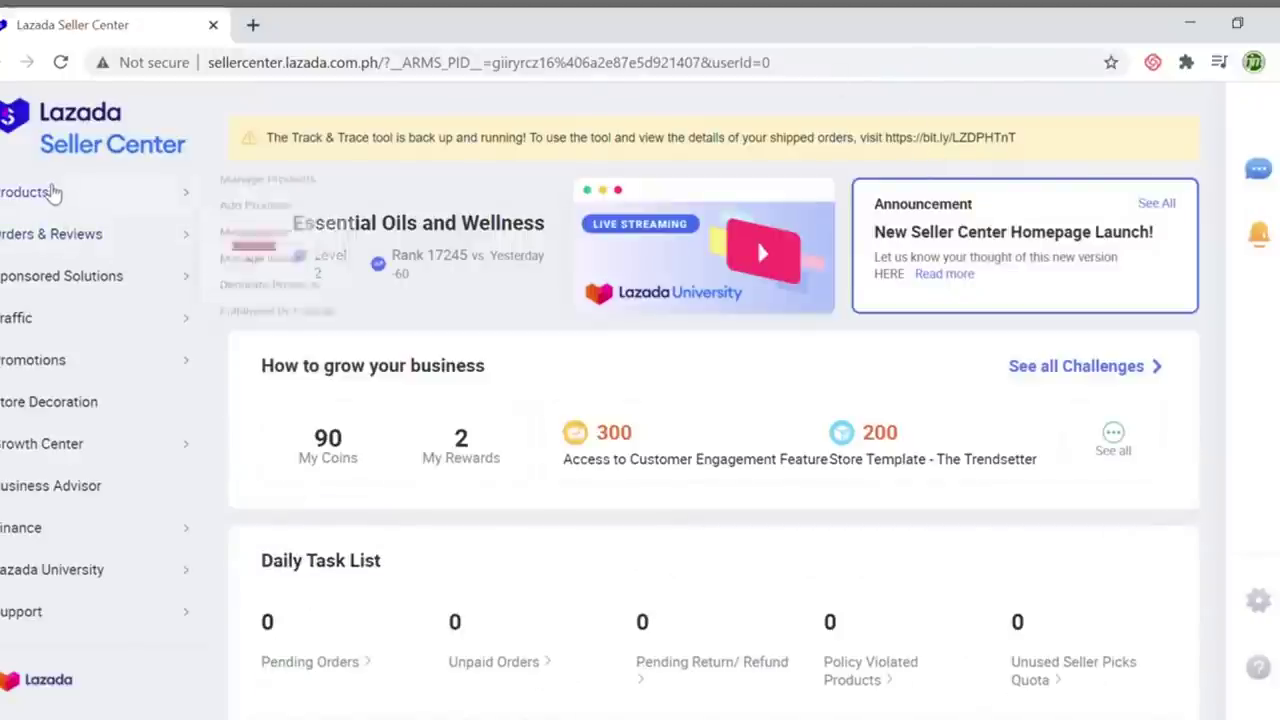
{"action": "mouse_move", "coordinate": [55, 193]}
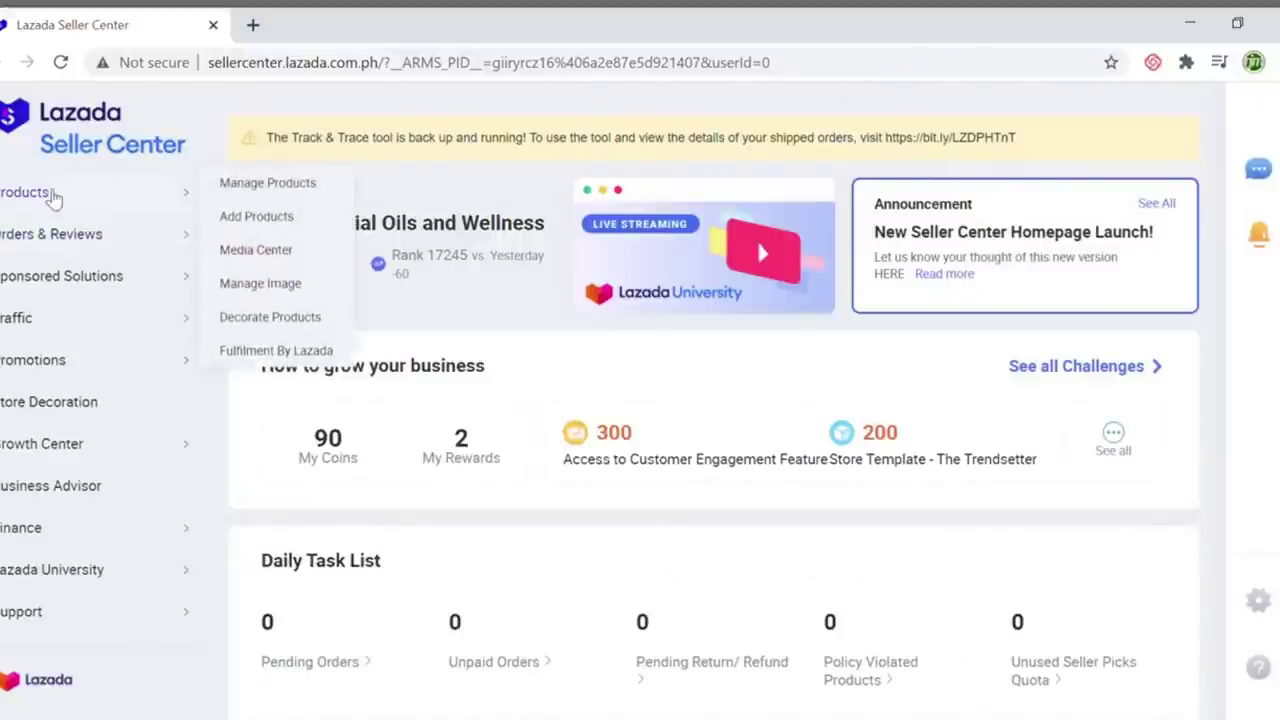
{"action": "left_click", "coordinate": [277, 218]}
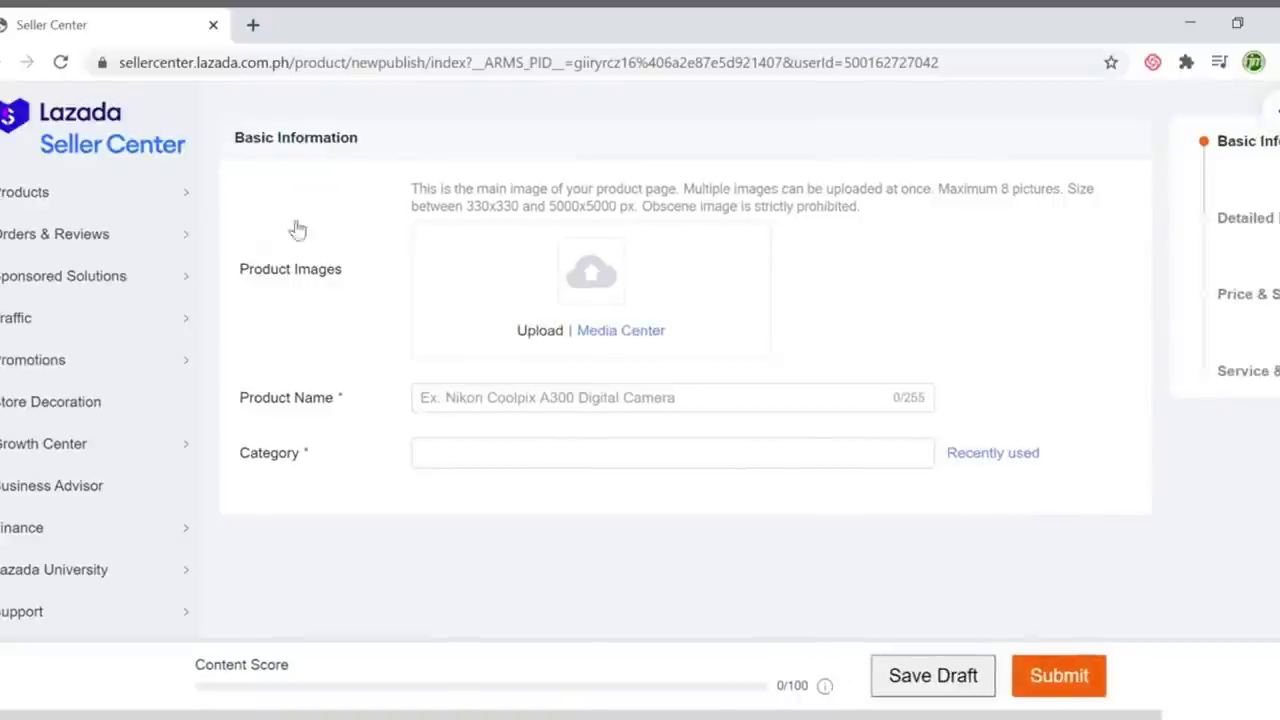
Enter 'Deep Relief Essential Roll-on Young Living' as the product name
{"action": "left_click", "coordinate": [577, 409]}
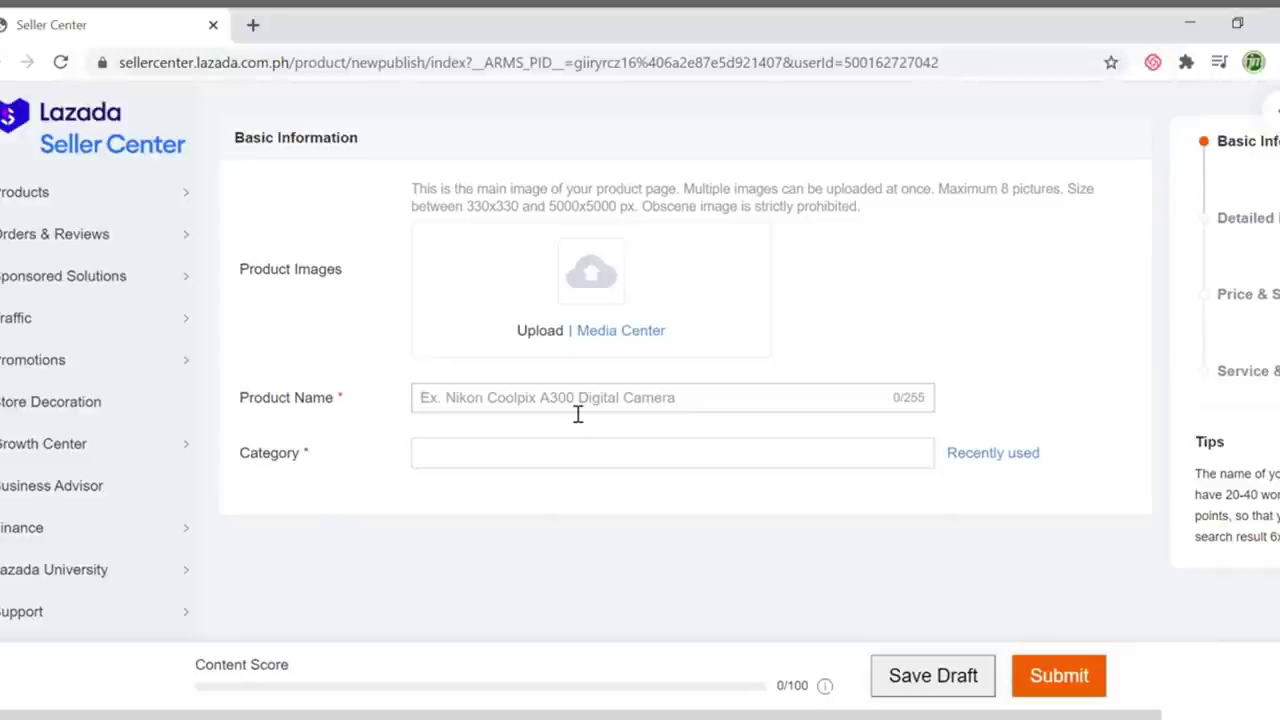
{"action": "type", "text": "Deep R"}
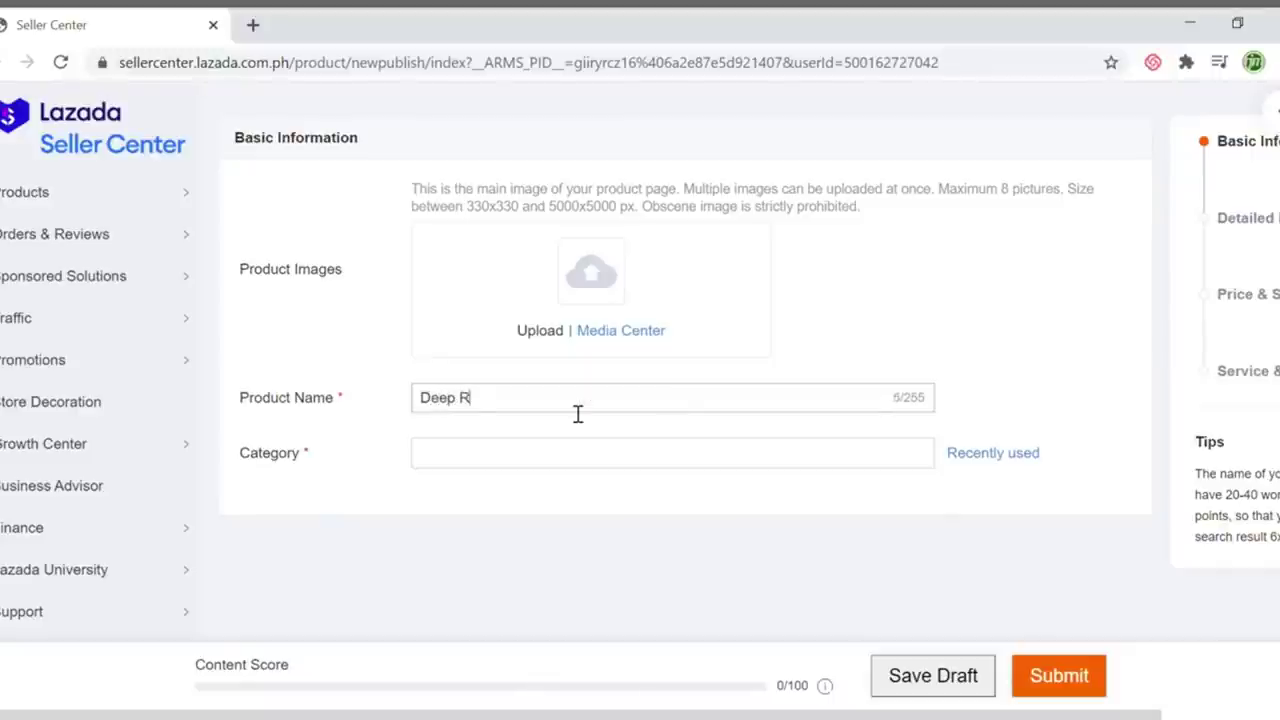
{"action": "type", "text": "elief Essential"}
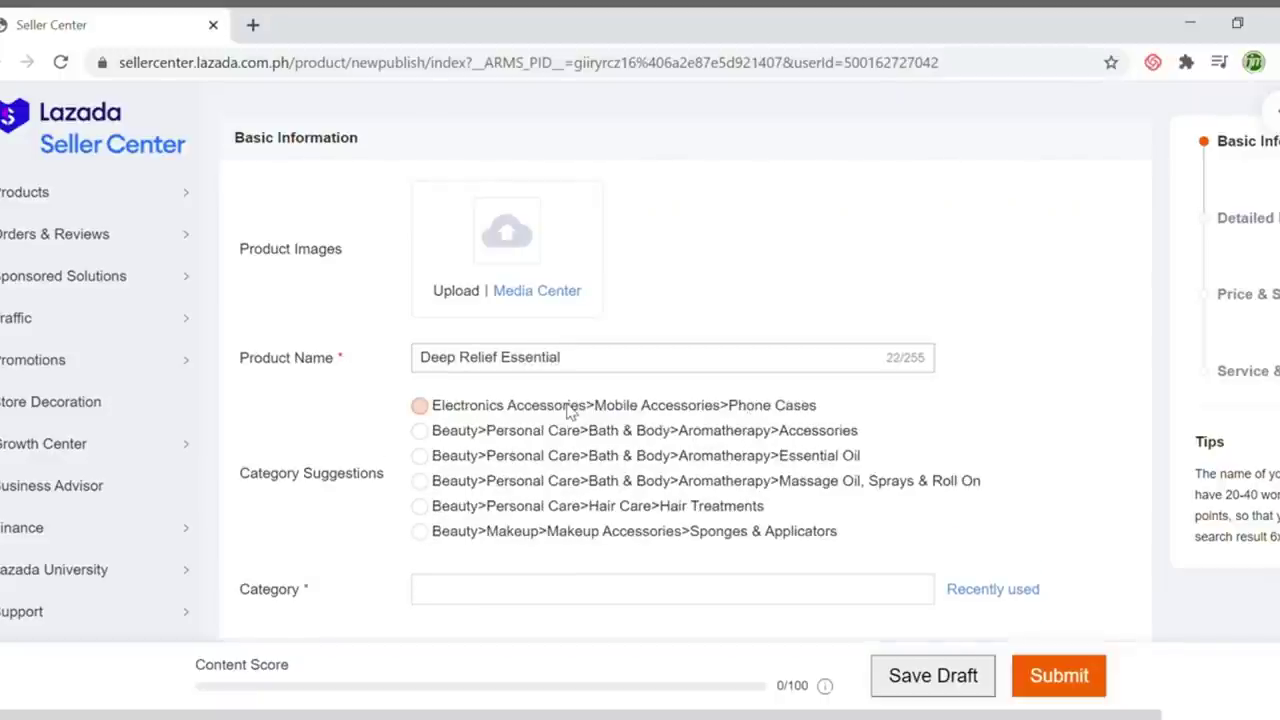
{"action": "type", "text": " Roll"}
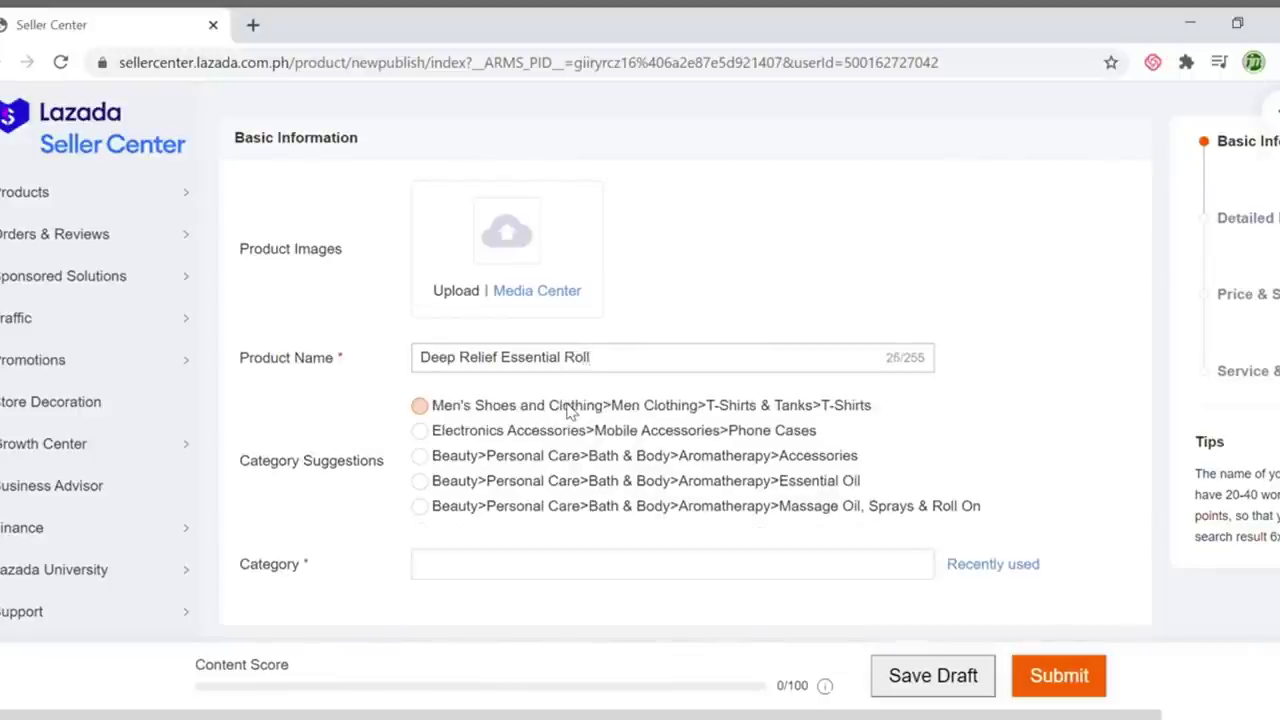
{"action": "type", "text": "-on"}
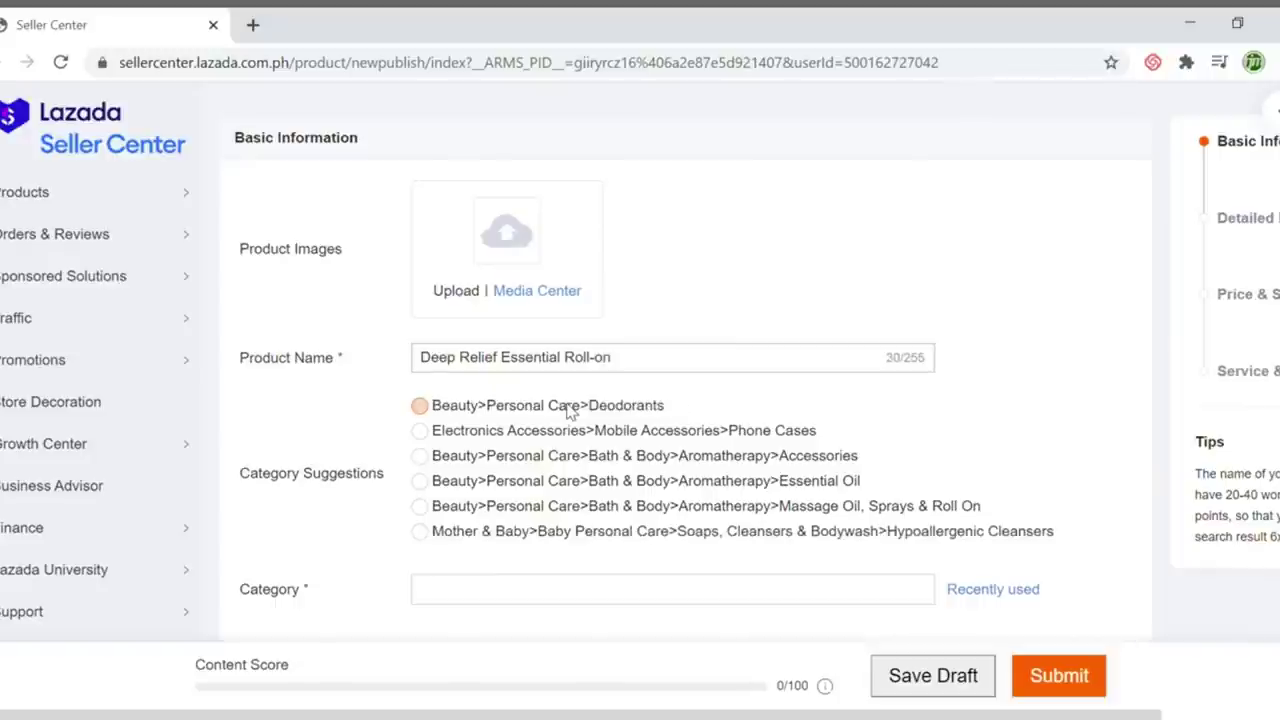
{"action": "type", "text": " Young Living"}
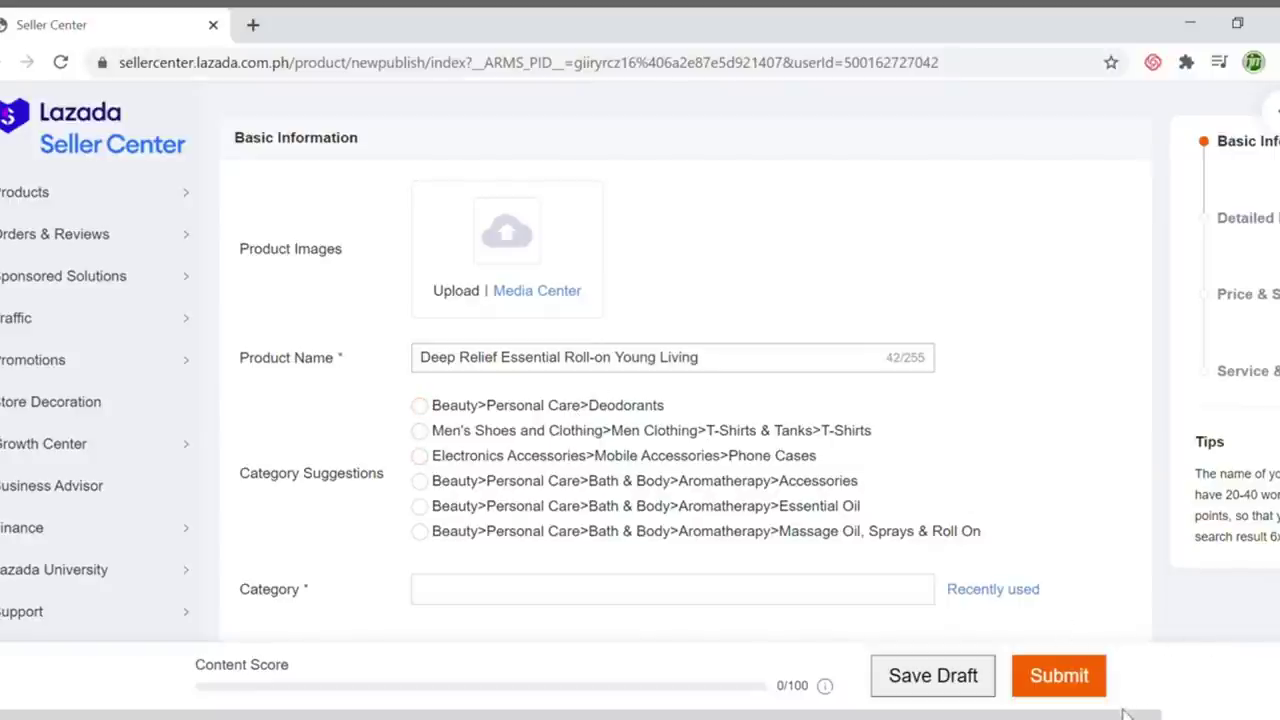
Choose the Beauty > Personal Care > Bath & Body > Aromatherapy > Massage Oil, Sprays & Roll On suggestion
{"action": "scroll", "coordinate": [1130, 710], "scroll_direction": "right", "scroll_amount": 3}
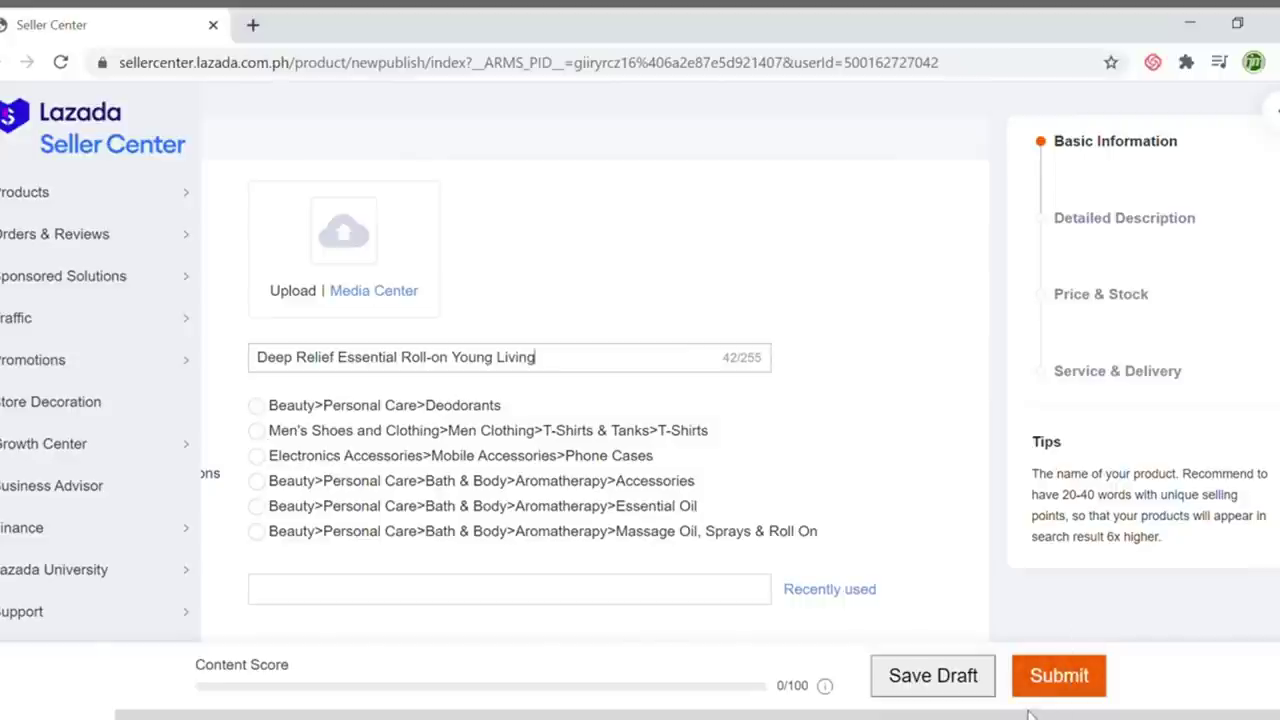
{"action": "left_click_drag", "start_coordinate": [1000, 715], "coordinate": [885, 715]}
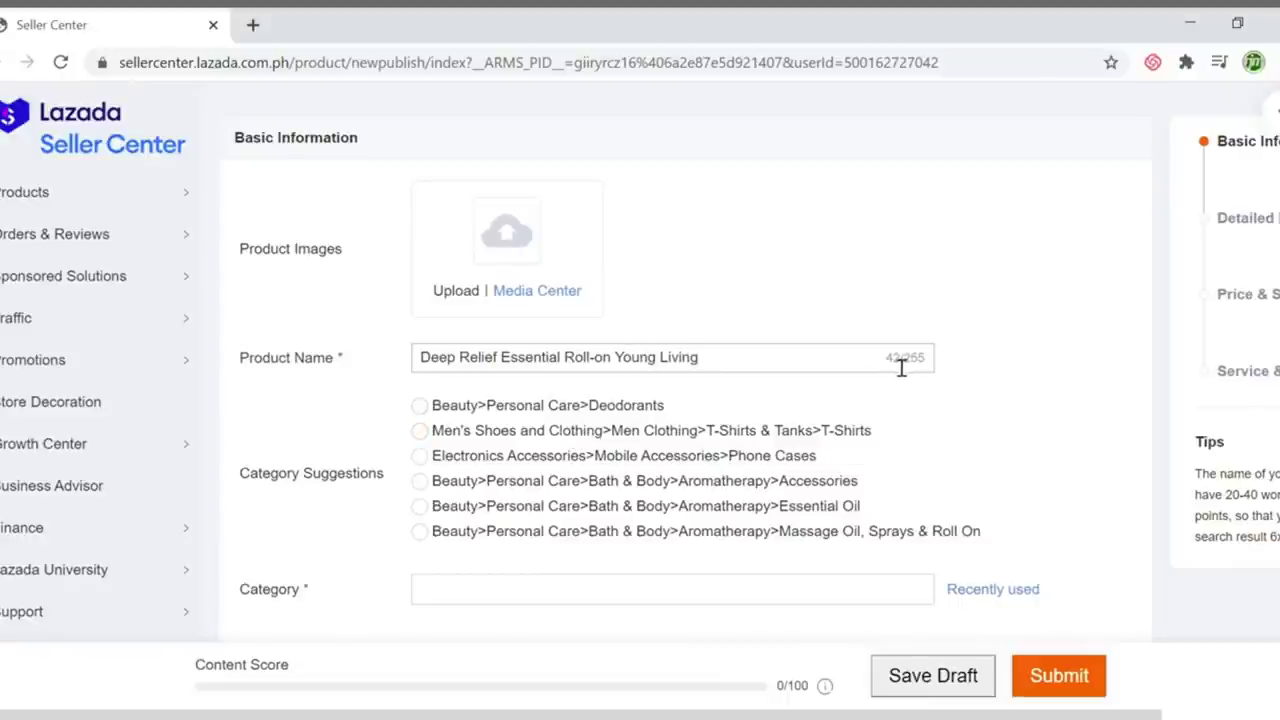
{"action": "left_click_drag", "start_coordinate": [911, 360], "coordinate": [892, 360]}
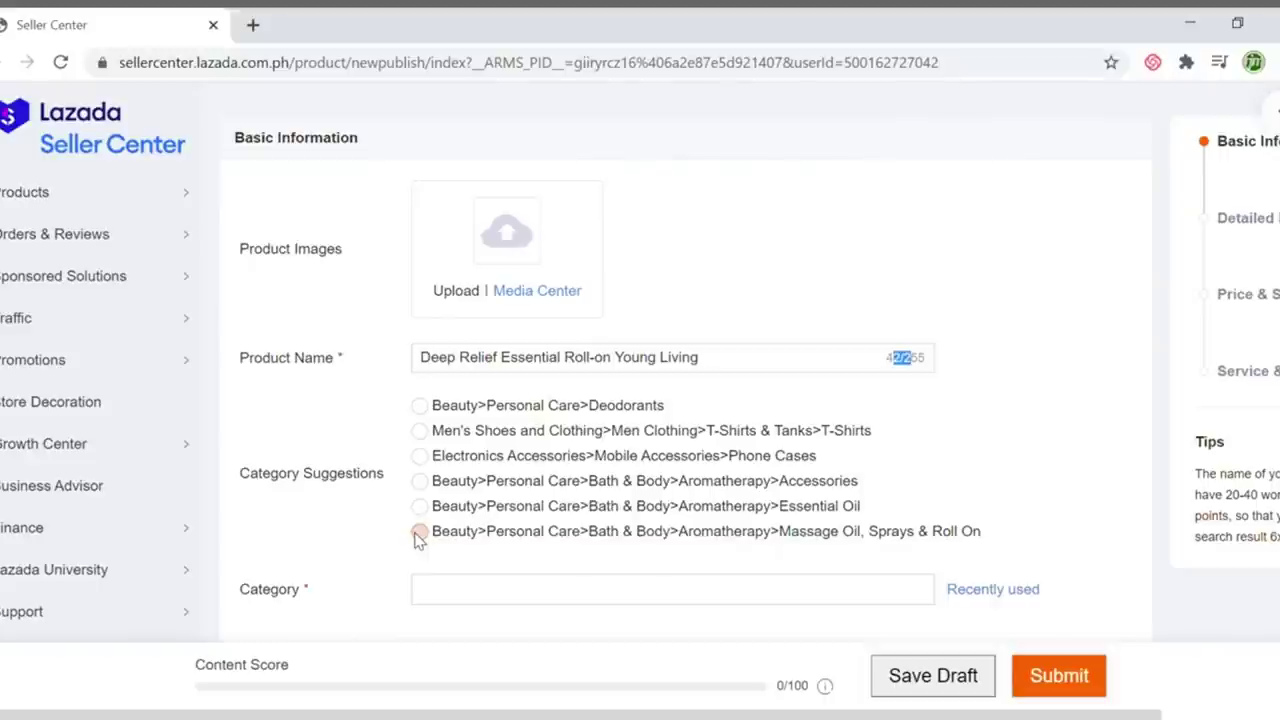
{"action": "left_click", "coordinate": [419, 535]}
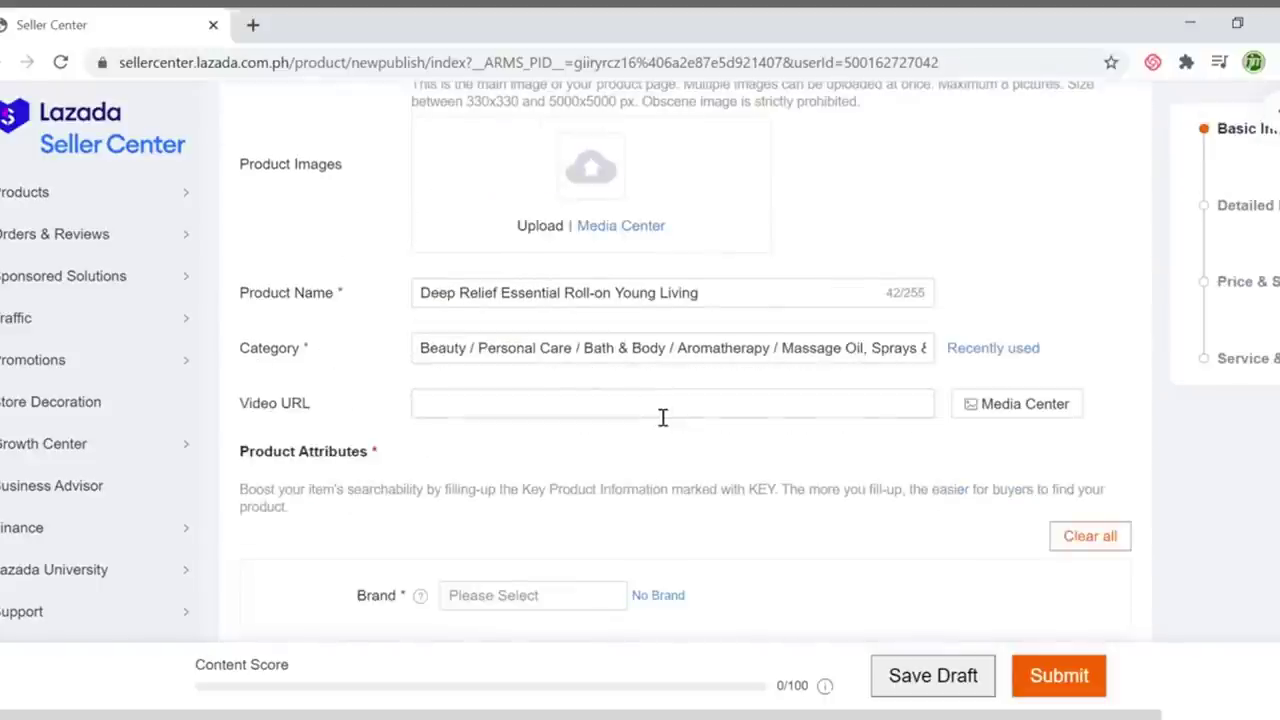
Search 'Young Living' in the Brand field and pick YOUNG LIVING from the suggestions
{"action": "scroll", "coordinate": [660, 417], "scroll_direction": "up", "scroll_amount": 1}
{"action": "scroll", "coordinate": [595, 420], "scroll_direction": "down", "scroll_amount": 3}
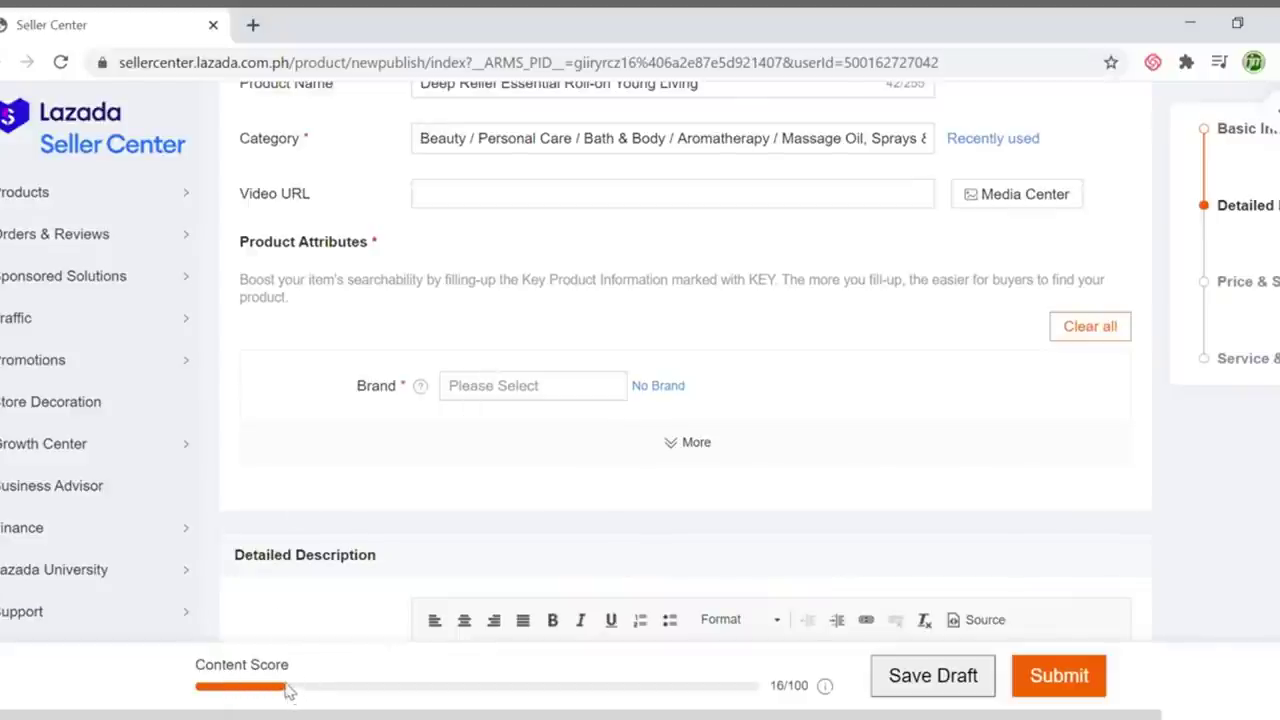
{"action": "left_click", "coordinate": [790, 686]}
{"action": "left_click", "coordinate": [532, 387]}
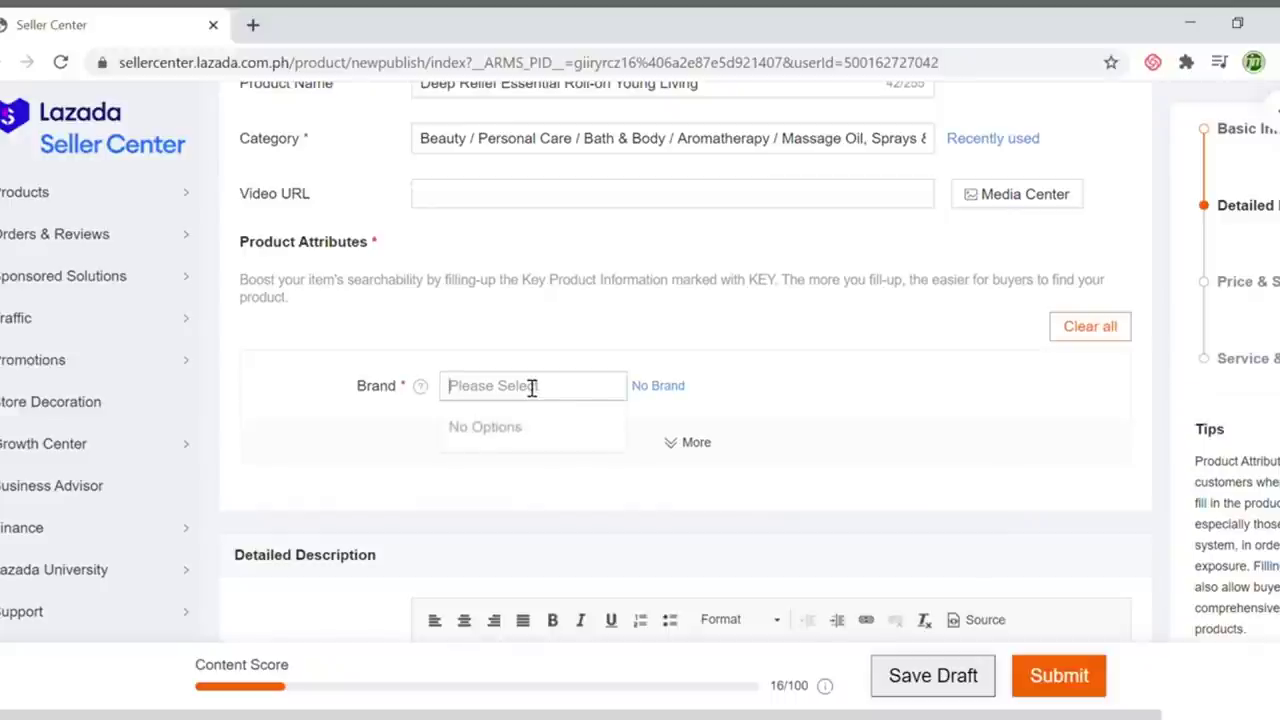
{"action": "type", "text": "Y"}
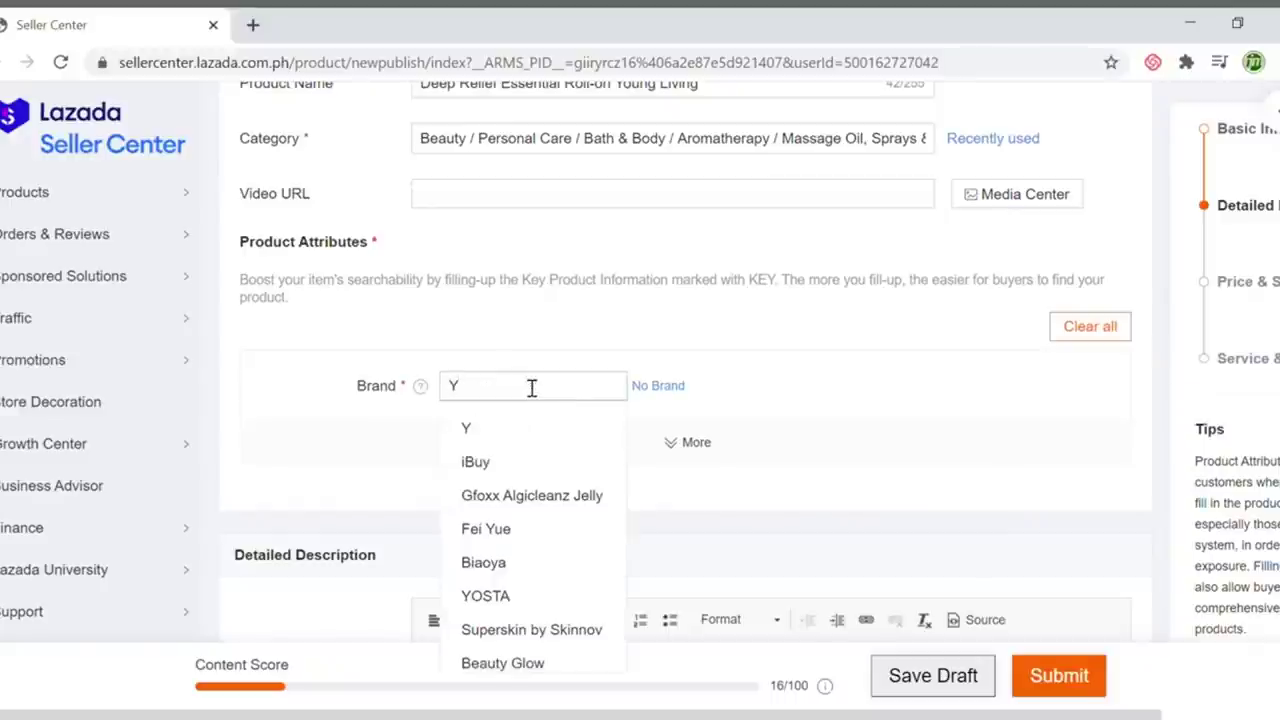
{"action": "type", "text": "oung L"}
{"action": "type", "text": "v"}
{"action": "type", "text": "ivin"}
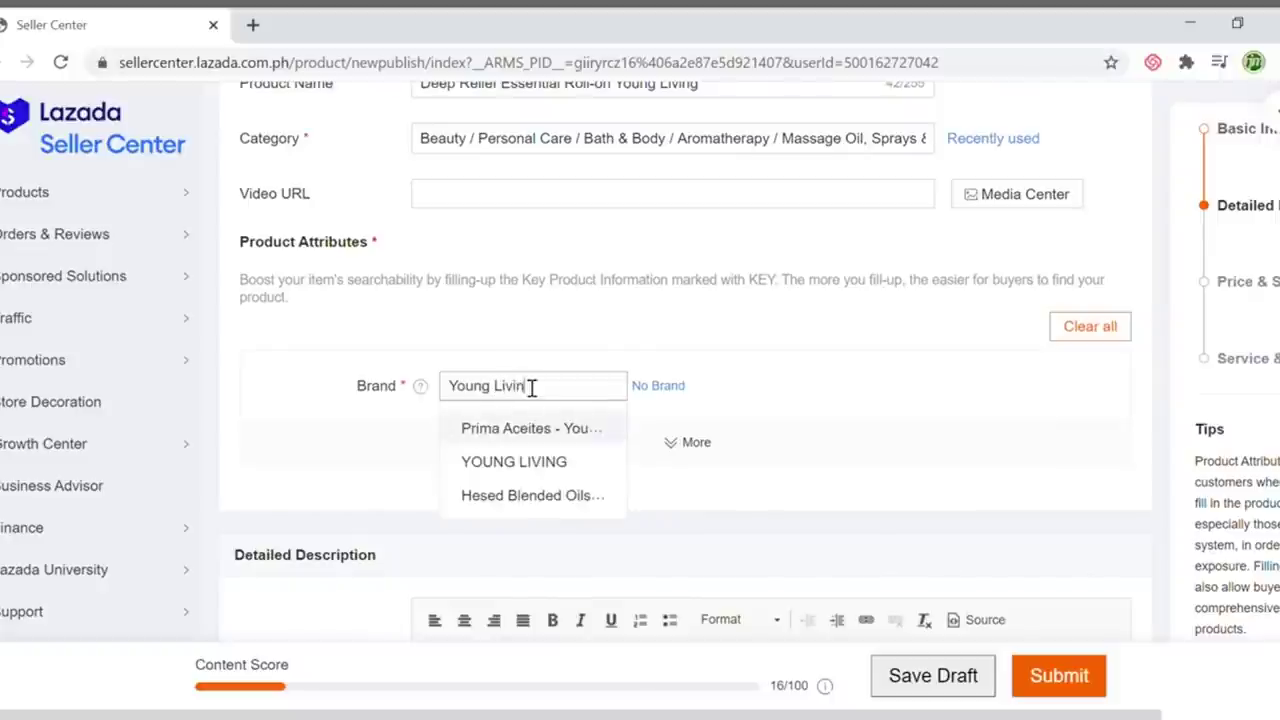
{"action": "left_click", "coordinate": [510, 461]}
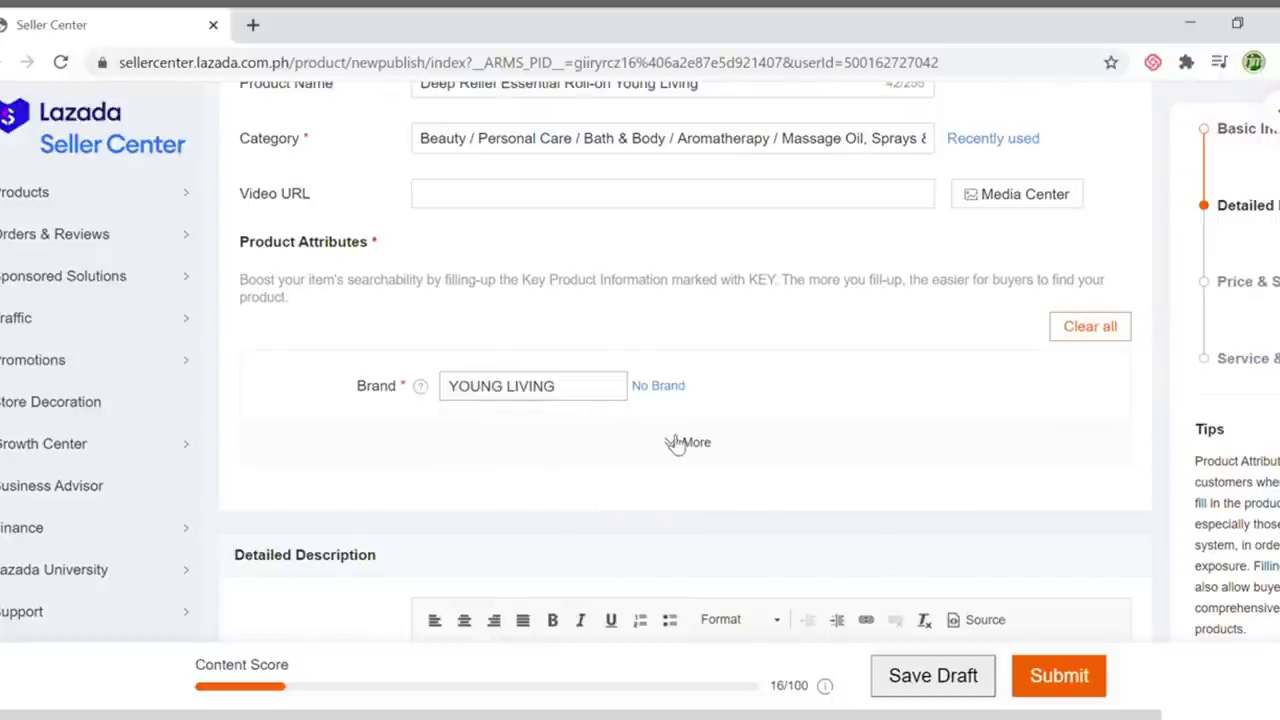
Fill in Volume 10 ml, Model 2020, Pack Type Single Item and Travel Size attributes
{"action": "scroll", "coordinate": [690, 422], "scroll_direction": "down", "scroll_amount": 1}
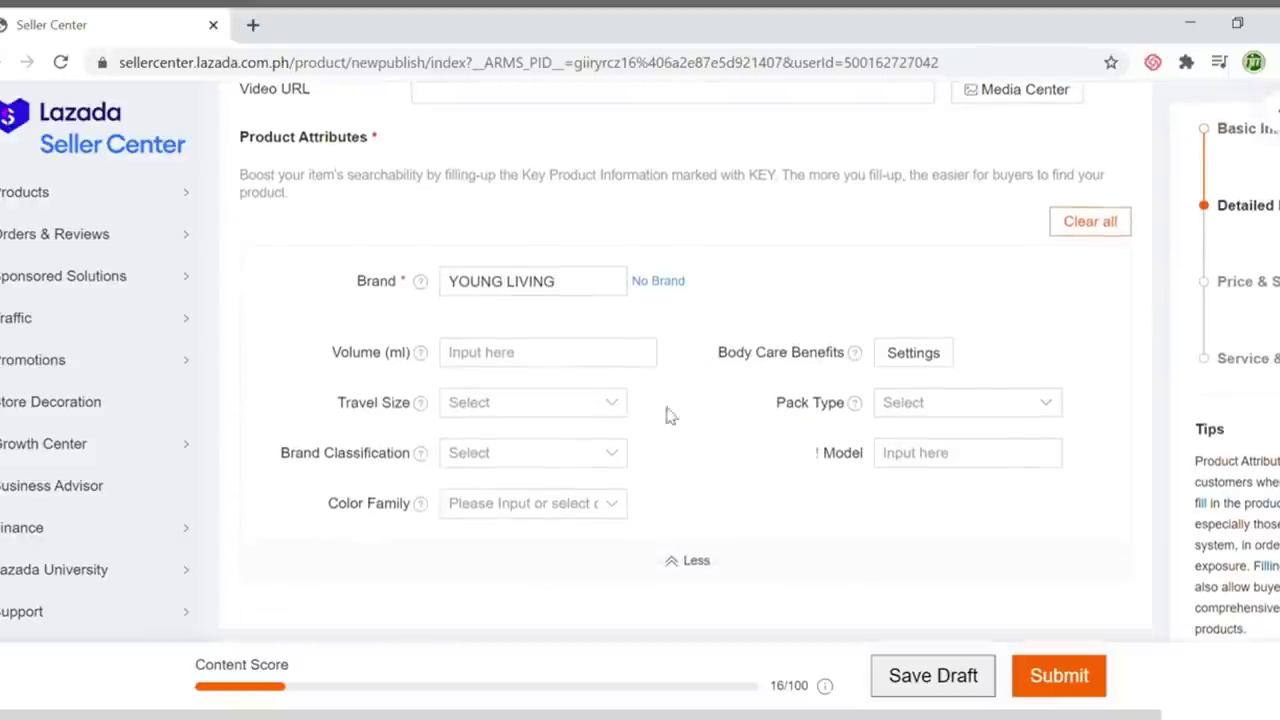
{"action": "left_click", "coordinate": [500, 366]}
{"action": "type", "text": "10"}
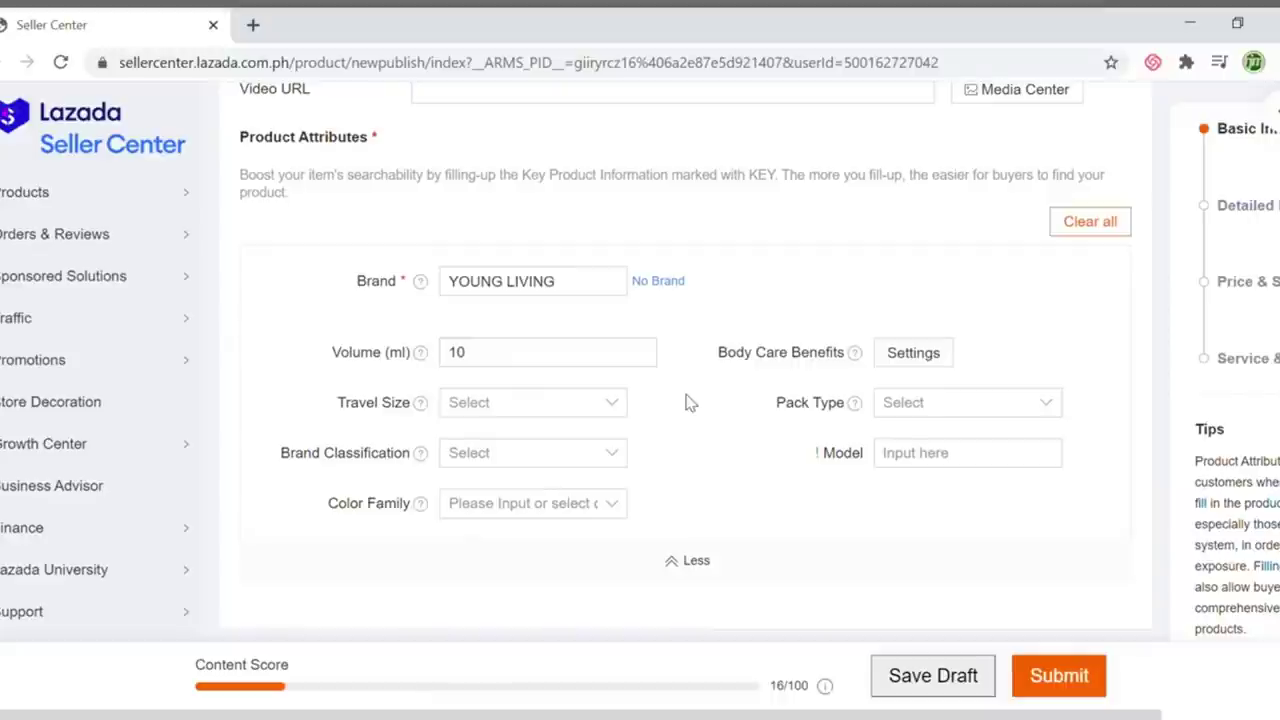
{"action": "left_click", "coordinate": [968, 462]}
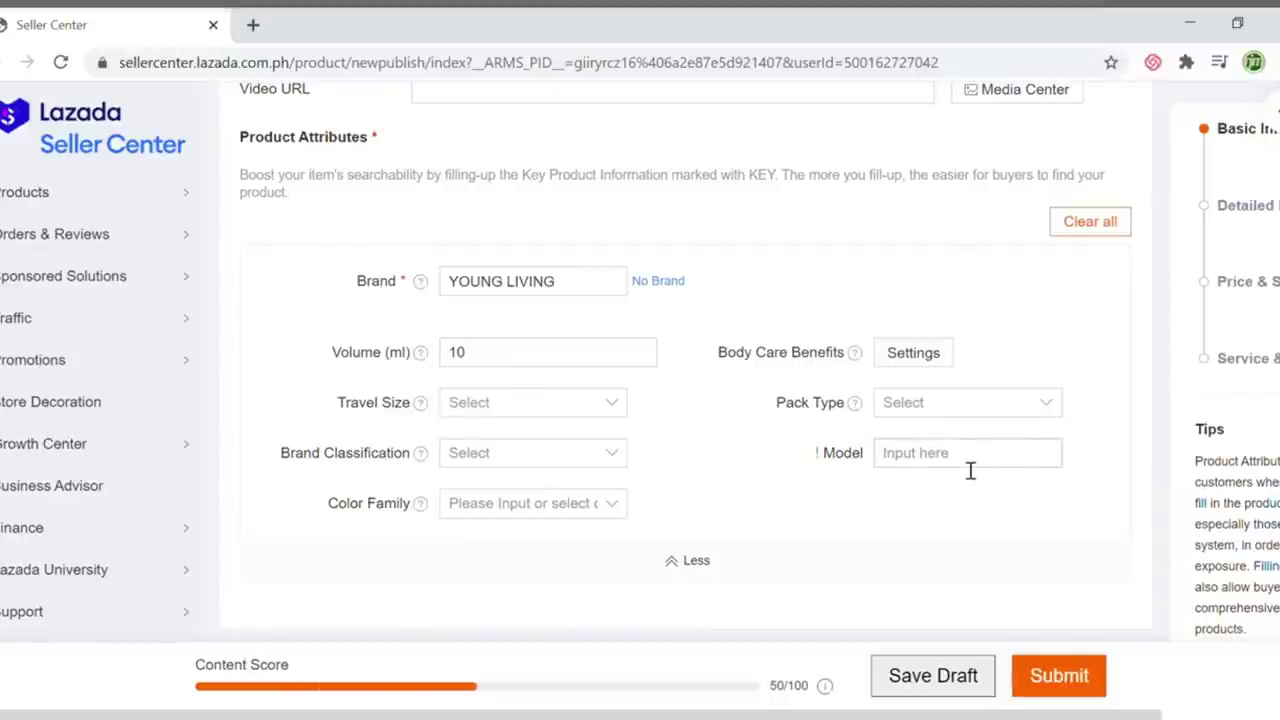
{"action": "type", "text": "2020"}
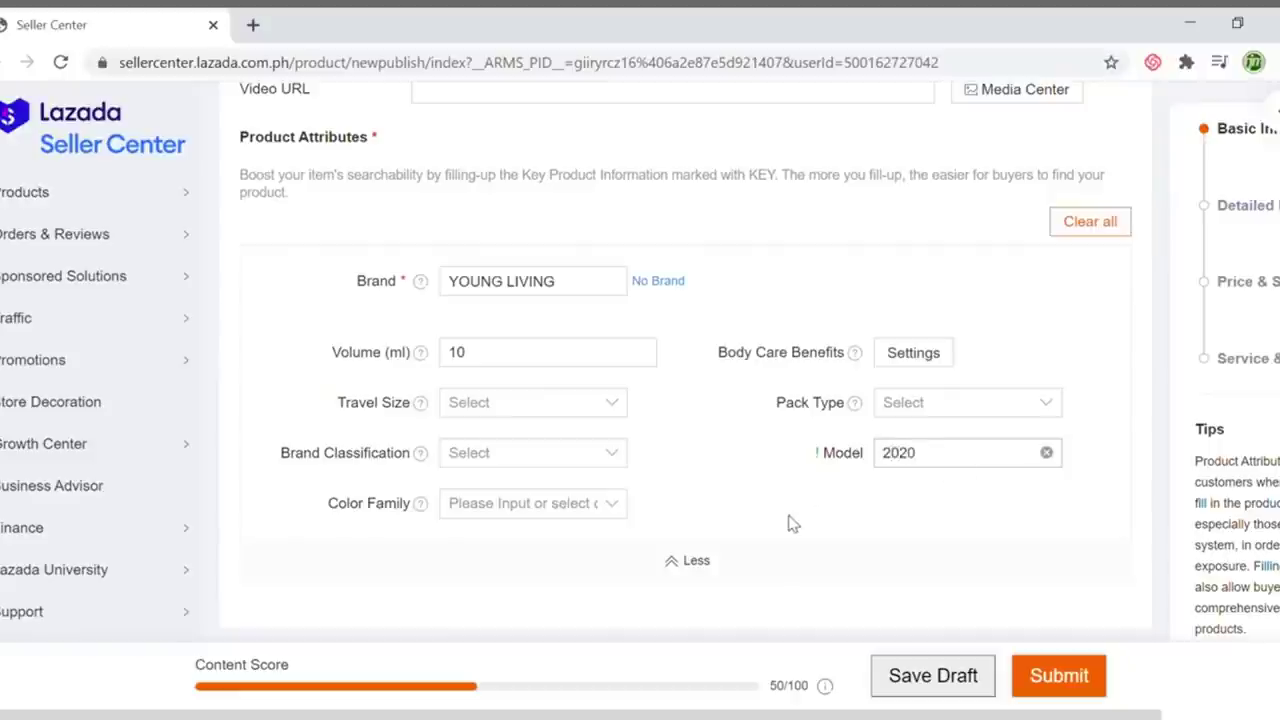
{"action": "left_click", "coordinate": [928, 404]}
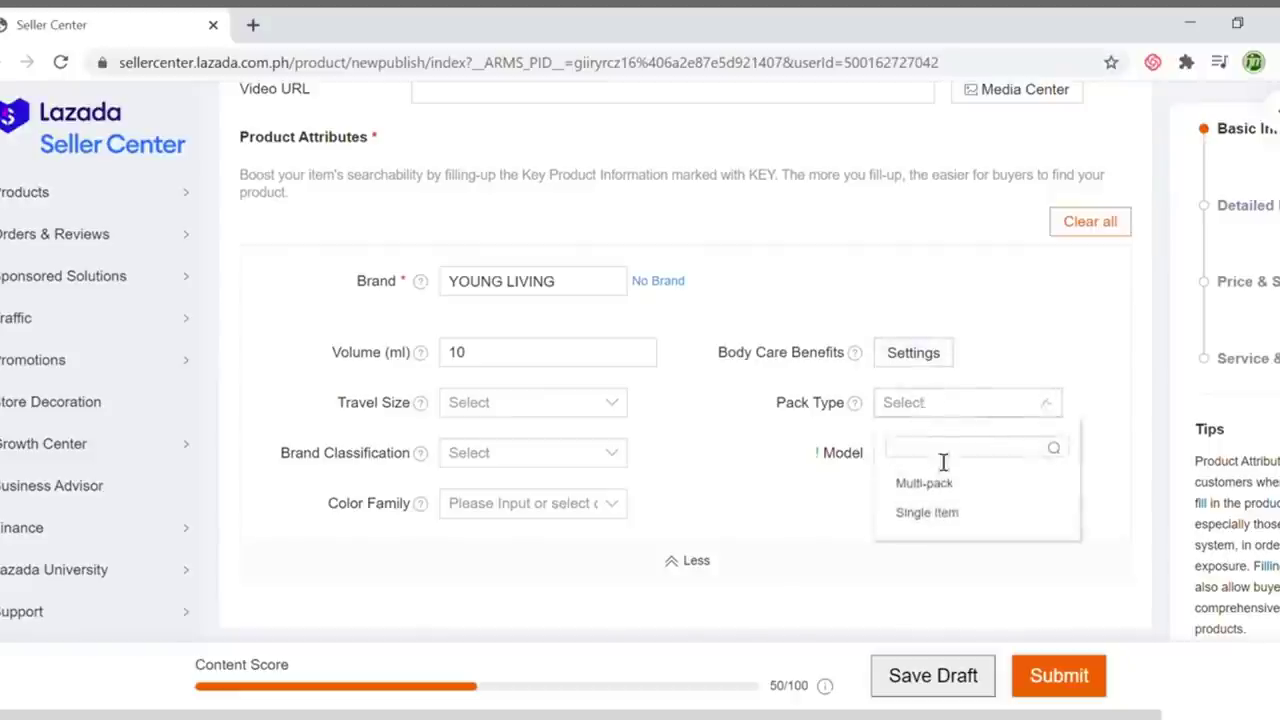
{"action": "left_click", "coordinate": [945, 515]}
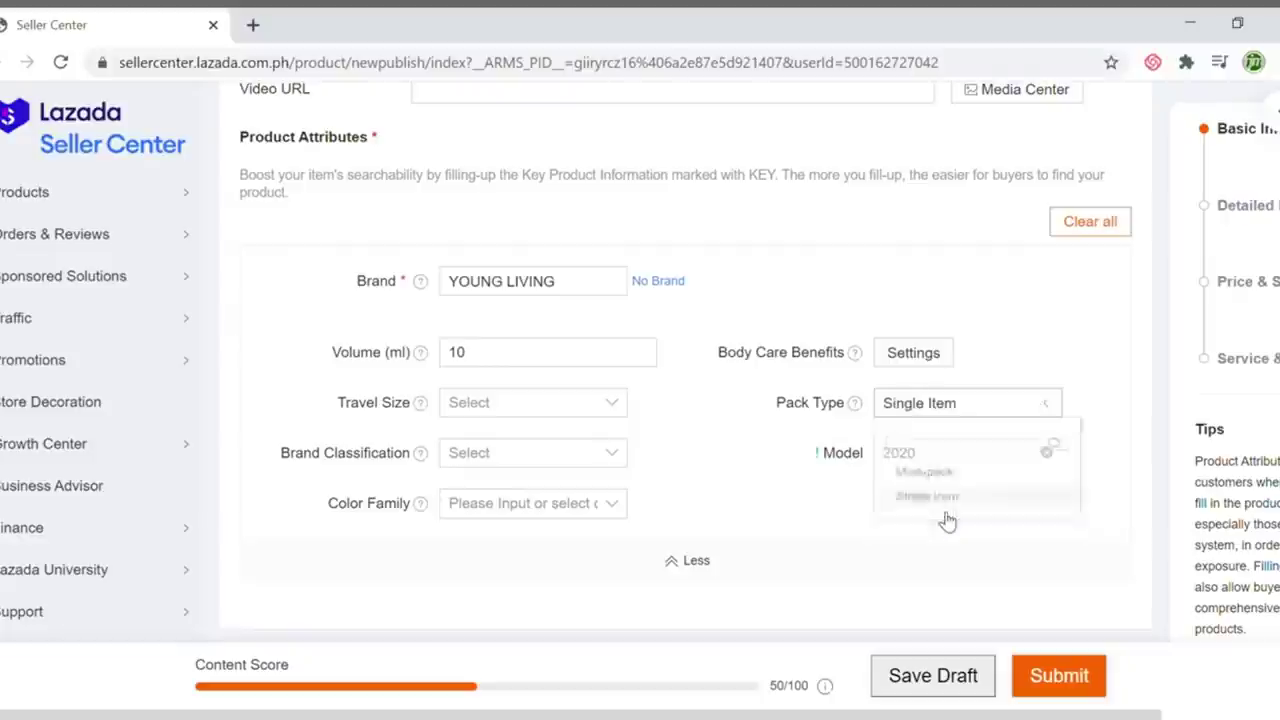
{"action": "left_click", "coordinate": [476, 405]}
{"action": "left_click", "coordinate": [500, 484]}
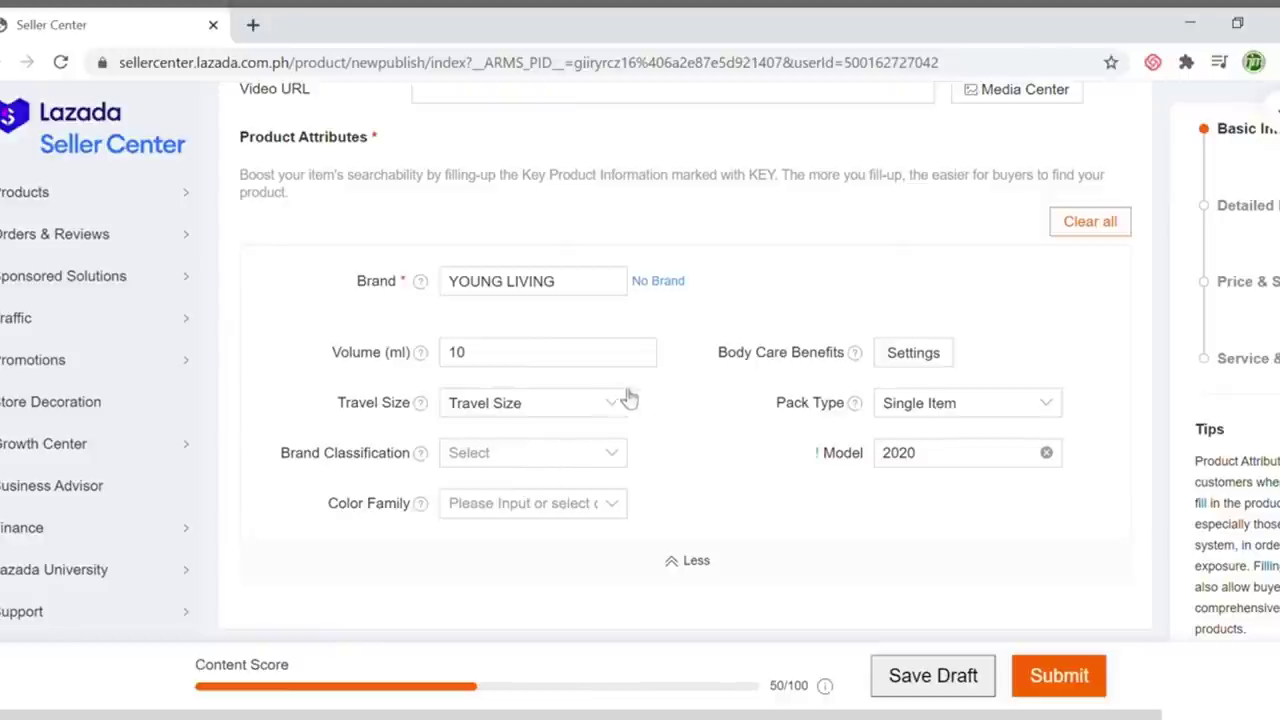
{"action": "scroll", "coordinate": [851, 523], "scroll_direction": "up", "scroll_amount": 2}
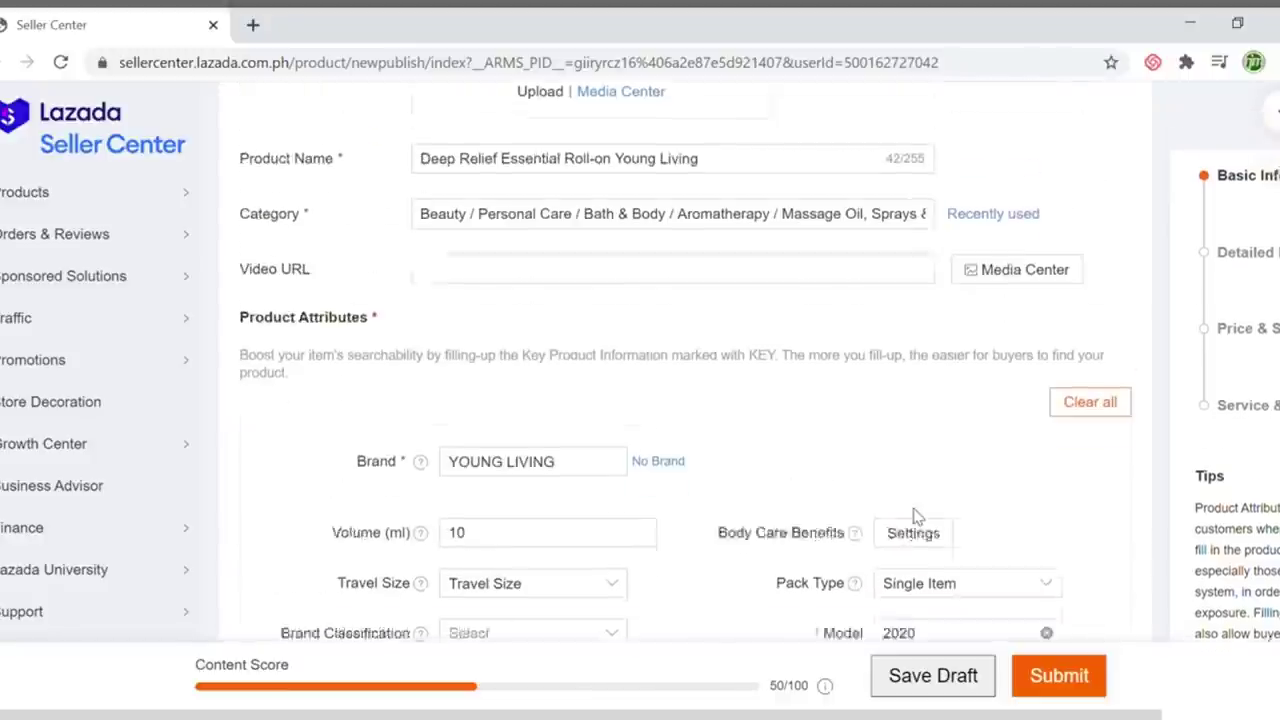
{"action": "scroll", "coordinate": [918, 517], "scroll_direction": "down", "scroll_amount": 4}
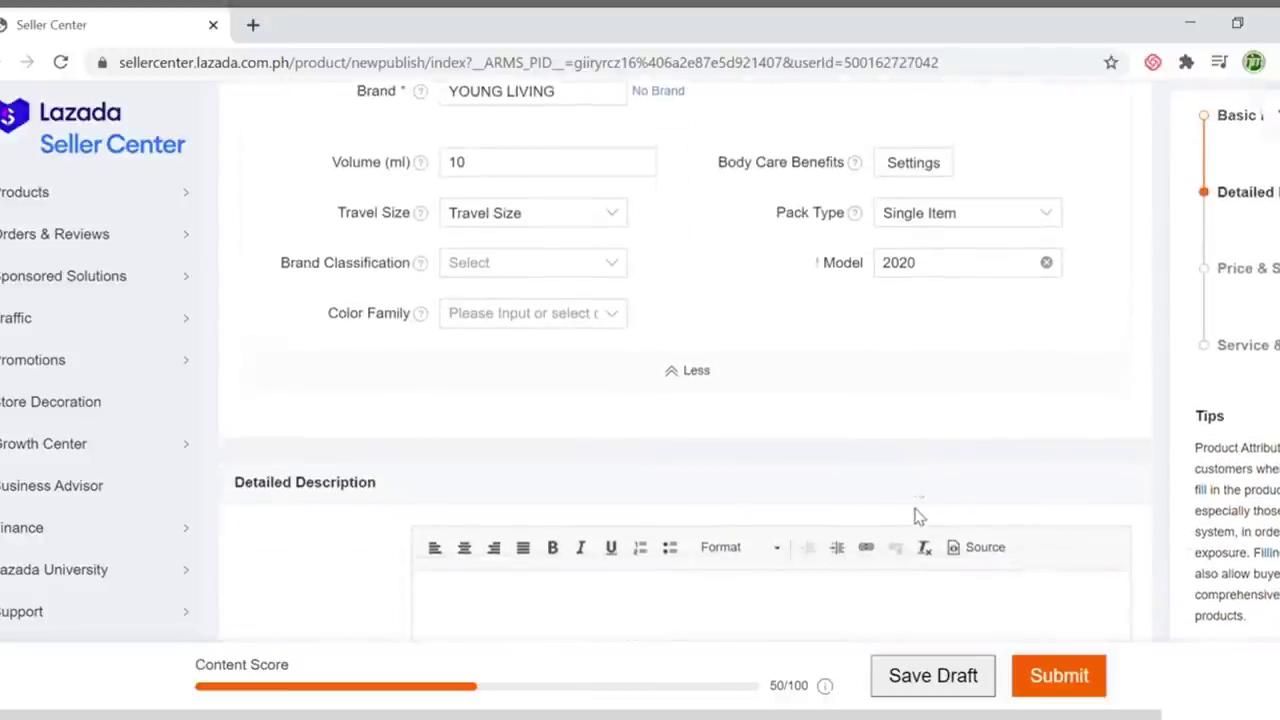
{"action": "scroll", "coordinate": [918, 517], "scroll_direction": "down", "scroll_amount": 2}
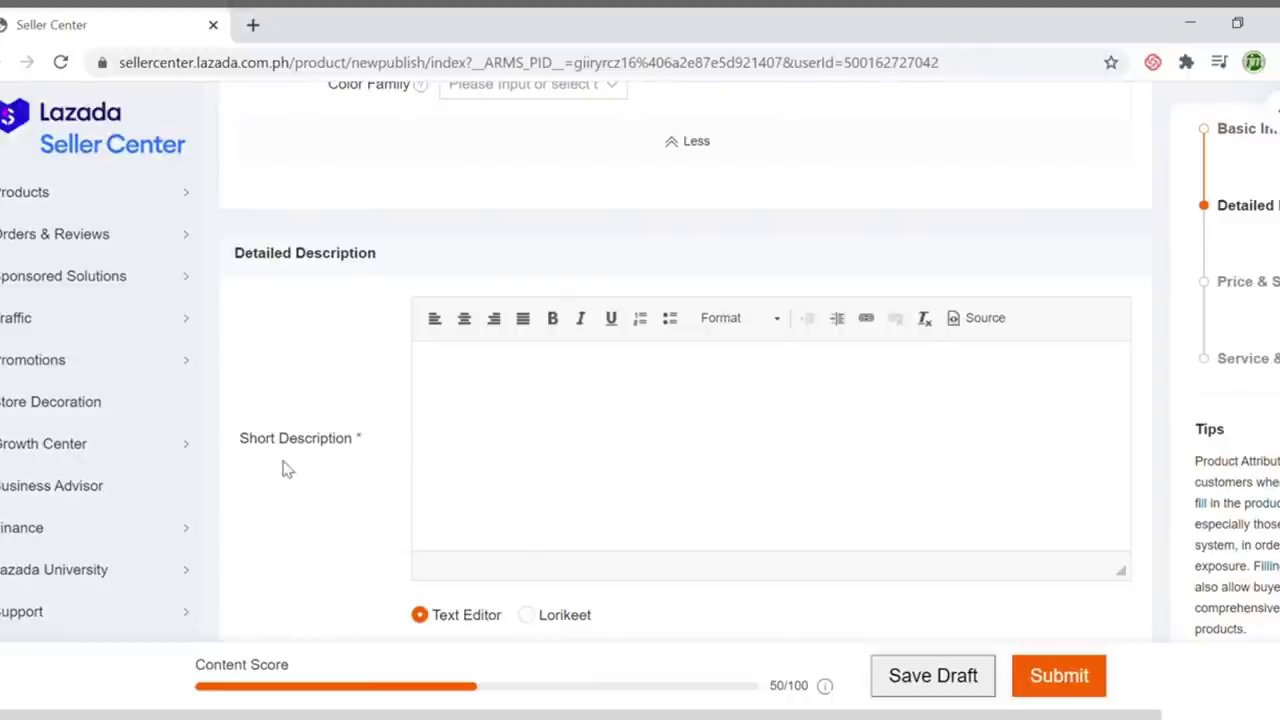
{"action": "scroll", "coordinate": [514, 483], "scroll_direction": "down", "scroll_amount": 4}
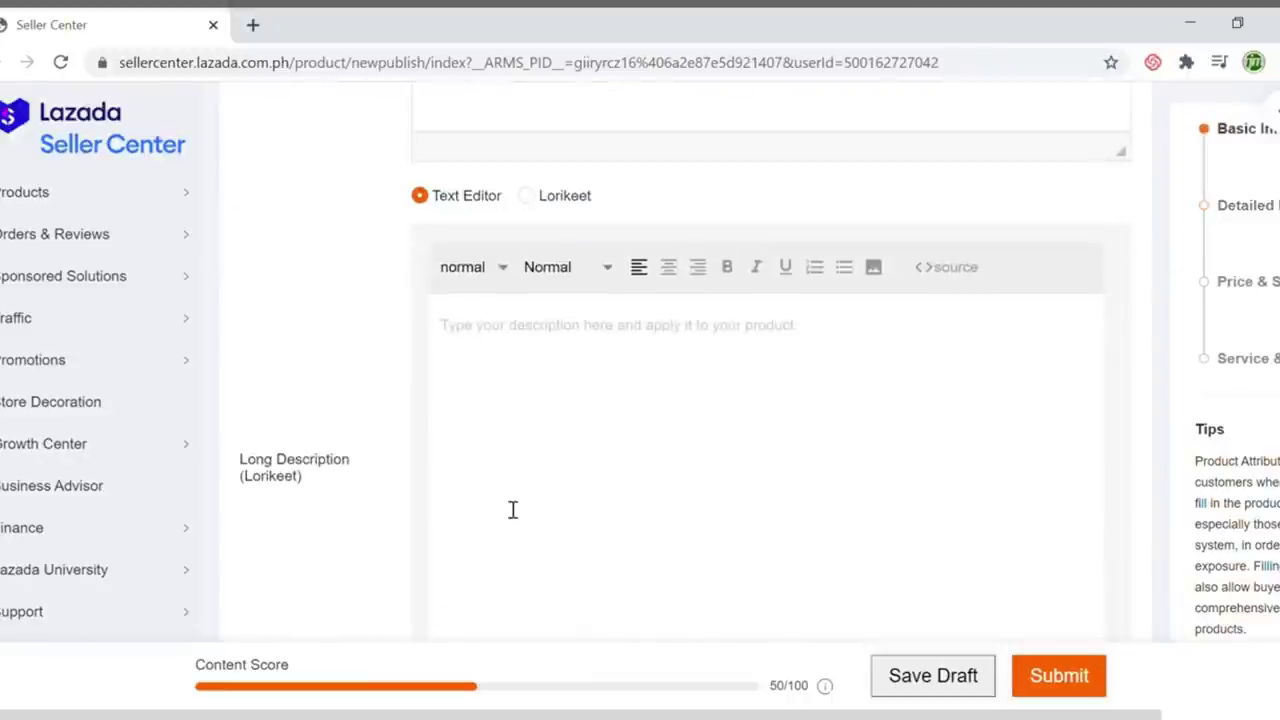
{"action": "scroll", "coordinate": [512, 510], "scroll_direction": "up", "scroll_amount": 4}
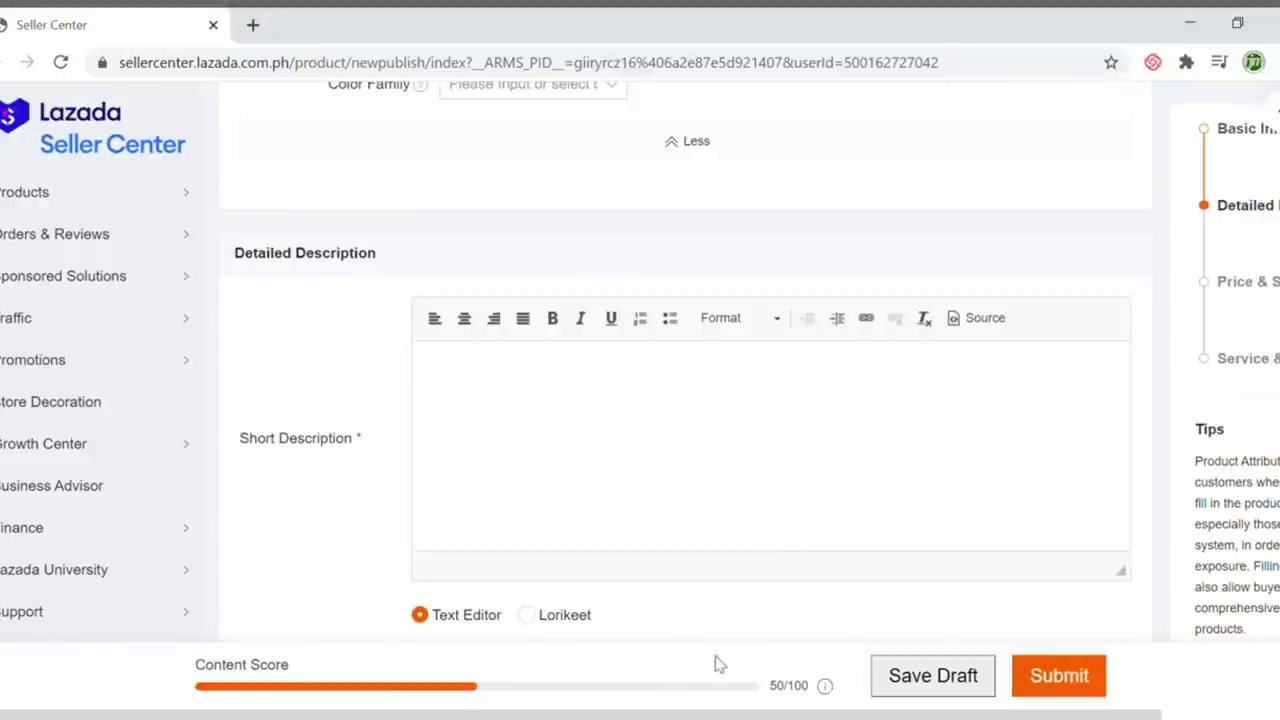
{"action": "left_click_drag", "start_coordinate": [673, 716], "coordinate": [1000, 703]}
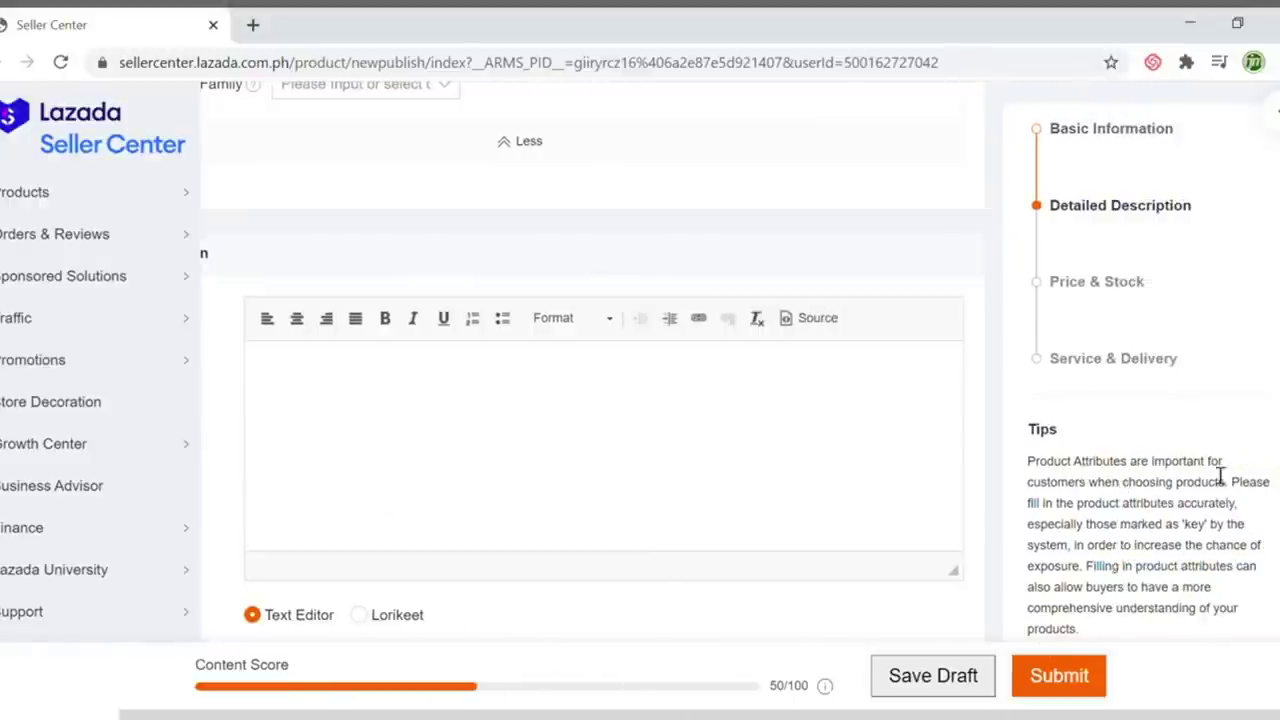
{"action": "scroll", "coordinate": [1220, 487], "scroll_direction": "down", "scroll_amount": 1}
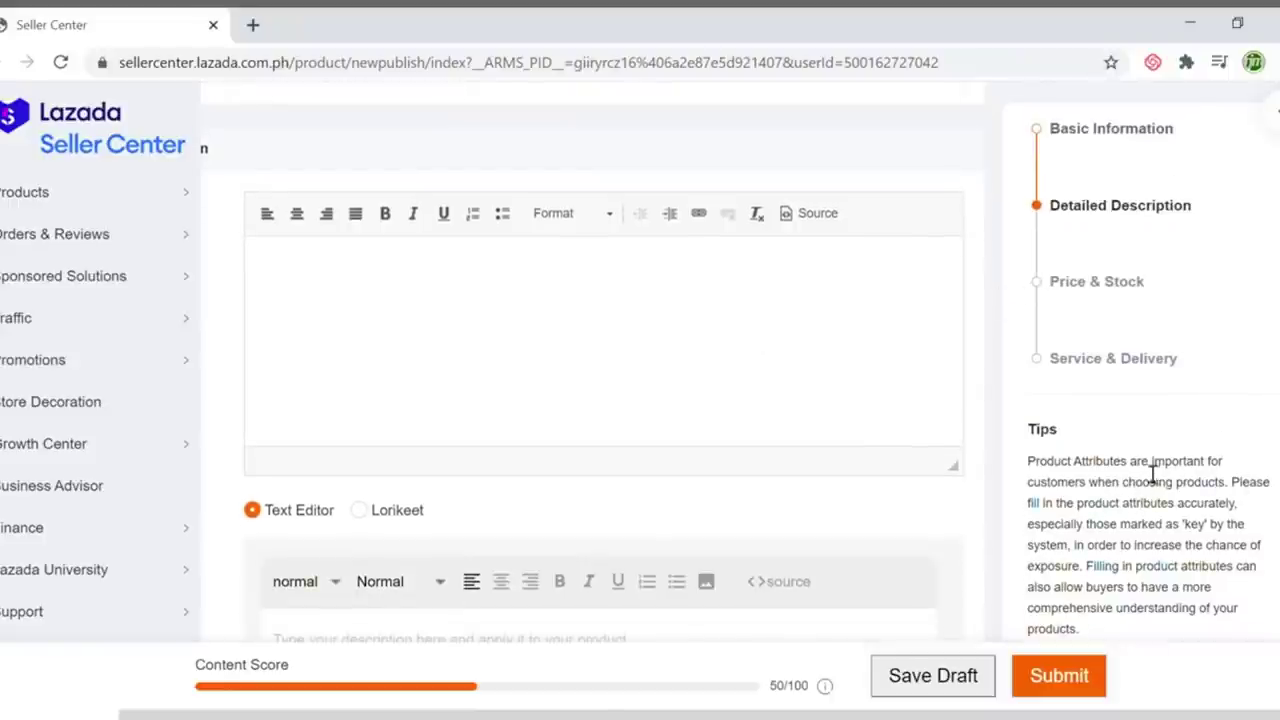
{"action": "scroll", "coordinate": [1153, 474], "scroll_direction": "down", "scroll_amount": 5}
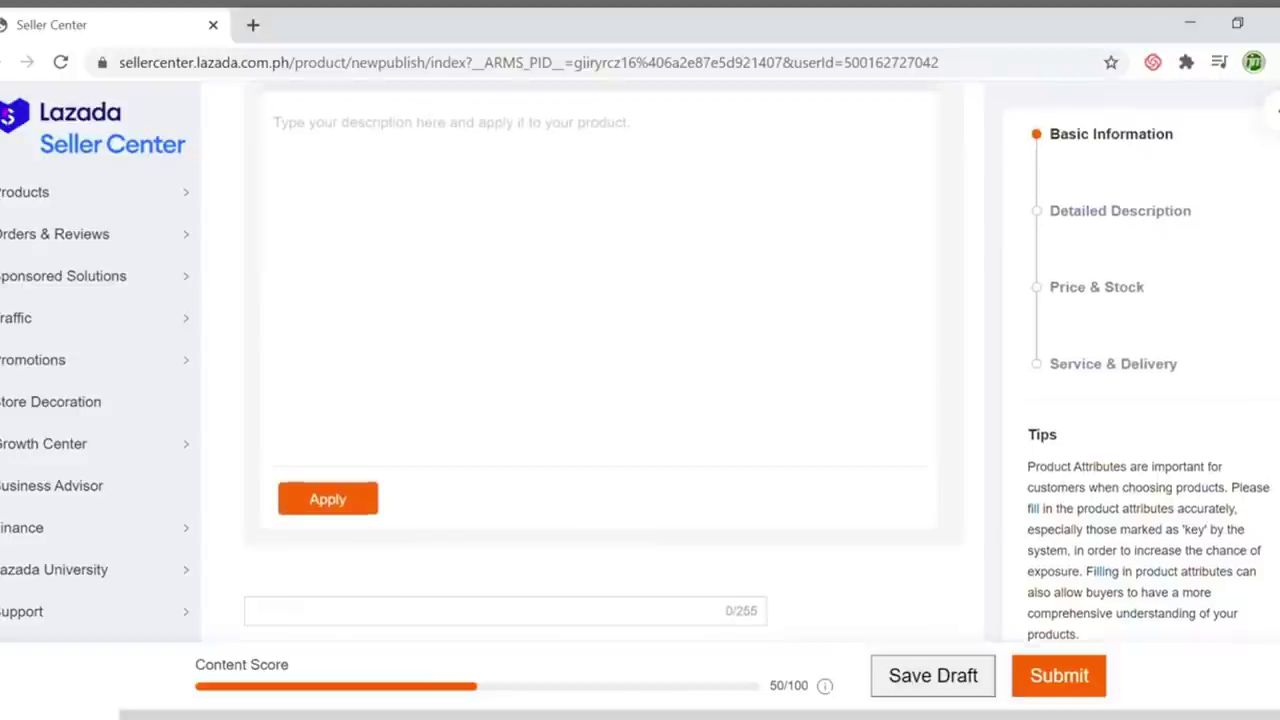
{"action": "scroll", "coordinate": [748, 441], "scroll_direction": "up", "scroll_amount": 5}
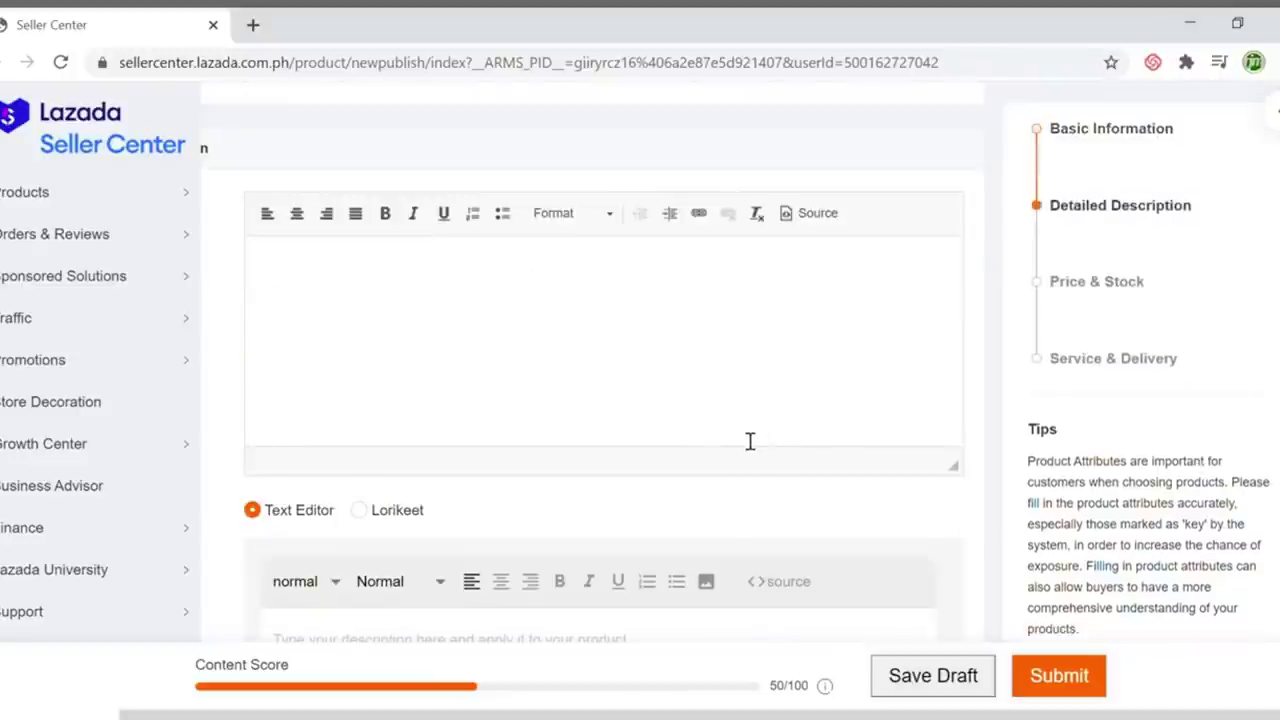
{"action": "scroll", "coordinate": [750, 441], "scroll_direction": "up", "scroll_amount": 2}
{"action": "scroll", "coordinate": [688, 313], "scroll_direction": "down", "scroll_amount": 1}
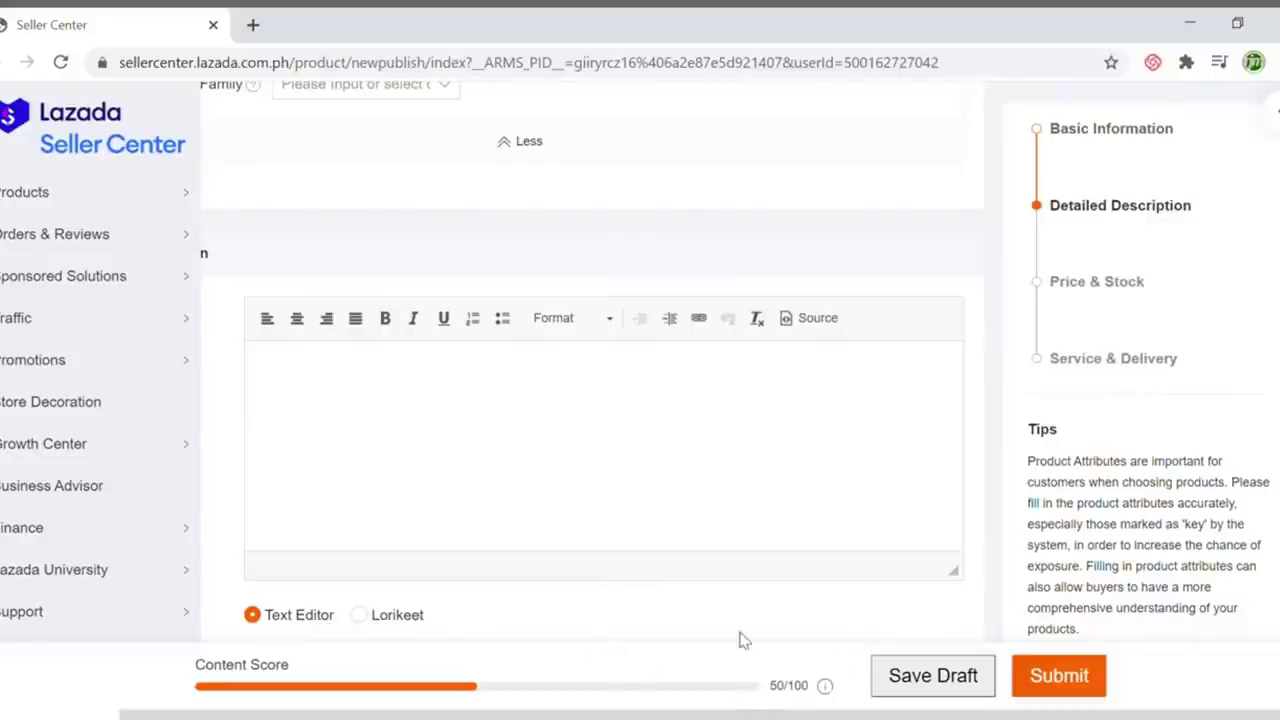
{"action": "left_click_drag", "start_coordinate": [650, 716], "coordinate": [460, 710]}
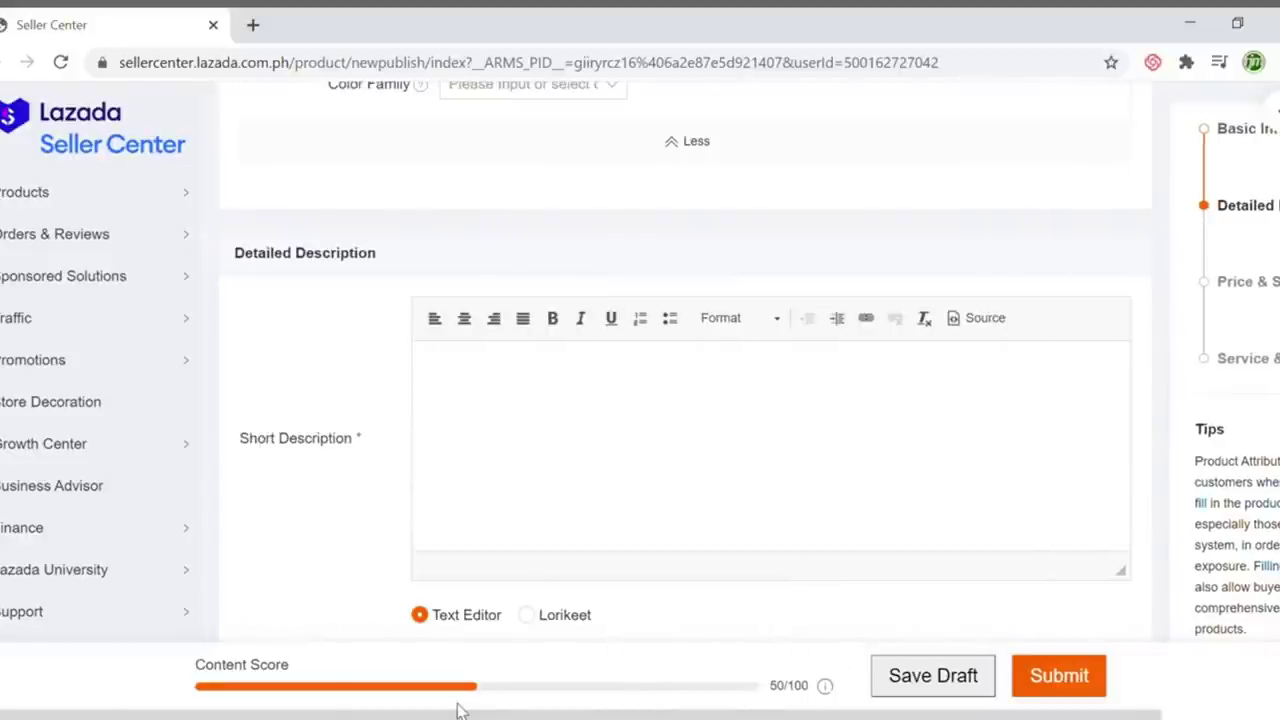
{"action": "left_click", "coordinate": [549, 439]}
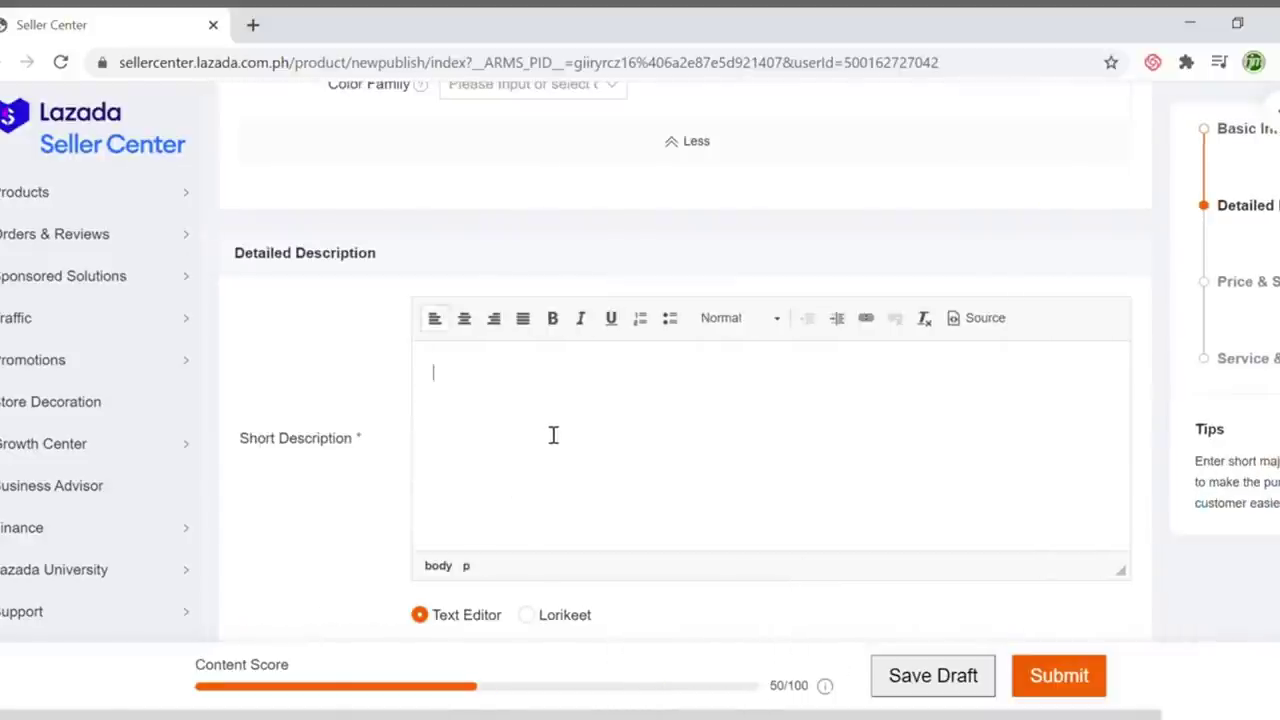
In a new tab, search 'deep relief young living' and open the Deep Relief Roll-On product page
{"action": "left_click", "coordinate": [253, 25]}
{"action": "type", "text": "es"}
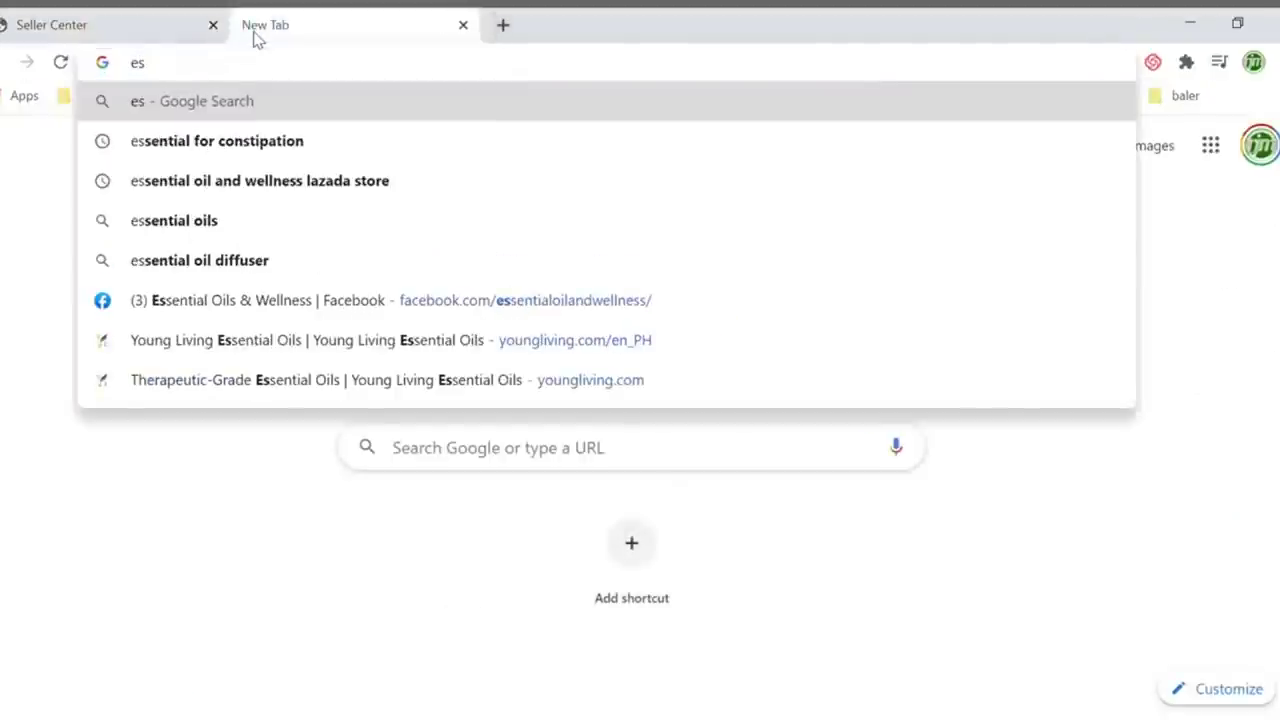
{"action": "key", "text": "BackSpace"}
{"action": "key", "text": "BackSpace"}
{"action": "type", "text": "de"}
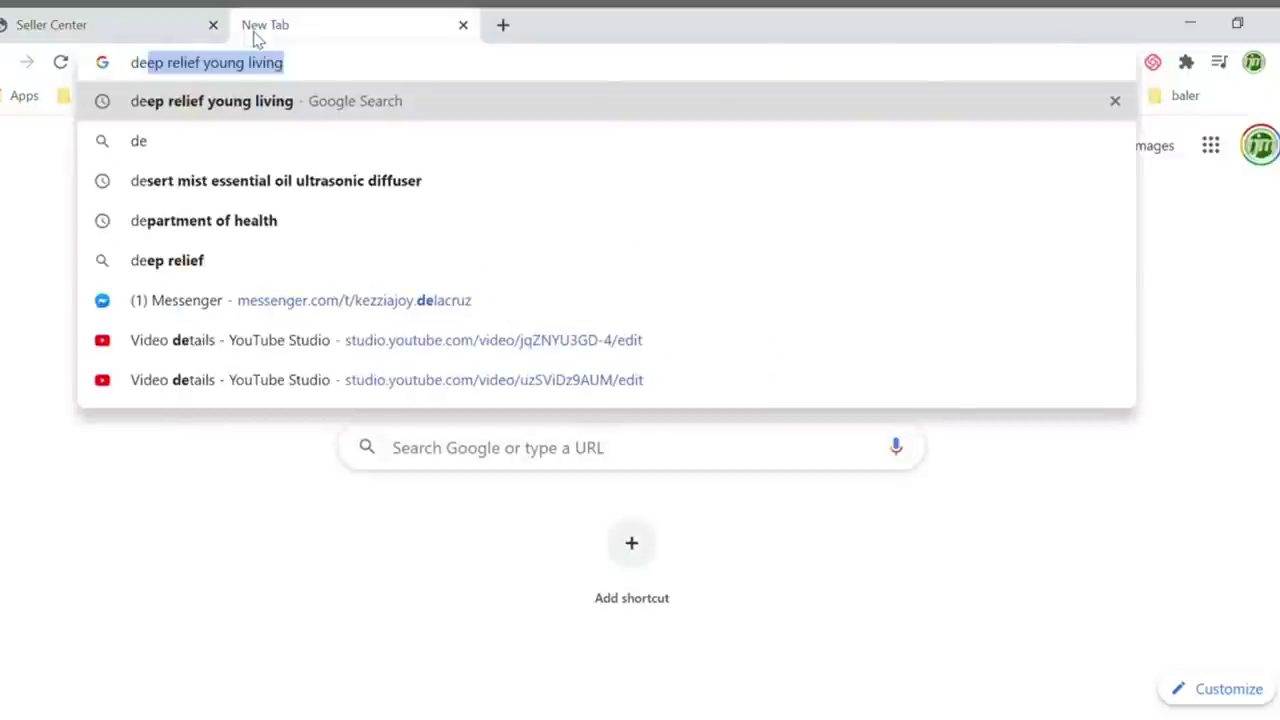
{"action": "key", "text": "Return"}
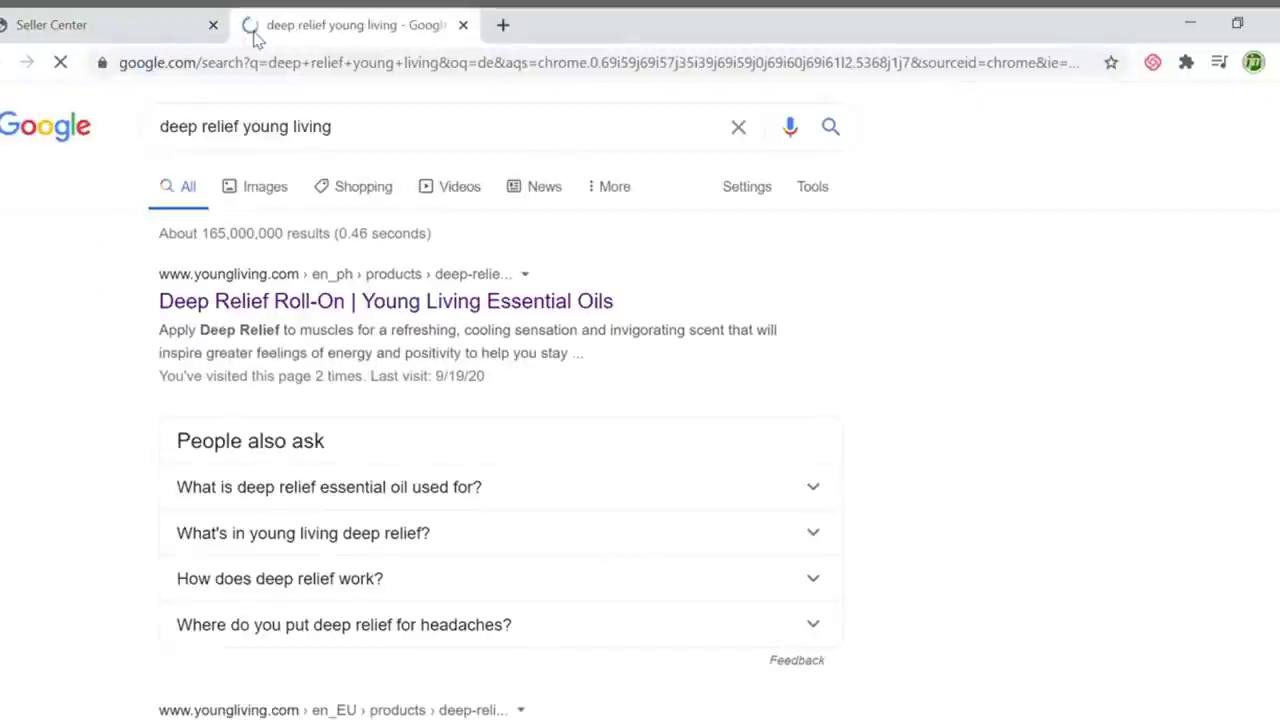
{"action": "left_click", "coordinate": [428, 306]}
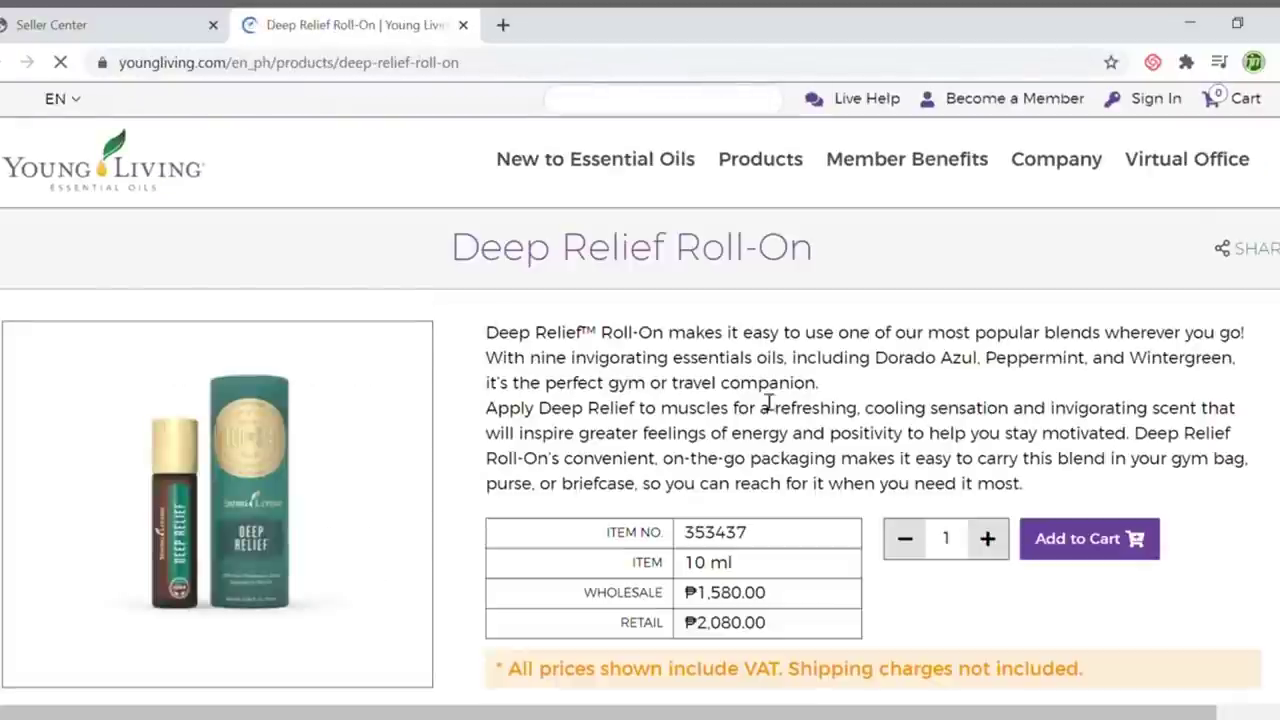
Copy the product page's first description paragraph into the listing's Short Description
{"action": "left_click_drag", "start_coordinate": [822, 390], "coordinate": [497, 335]}
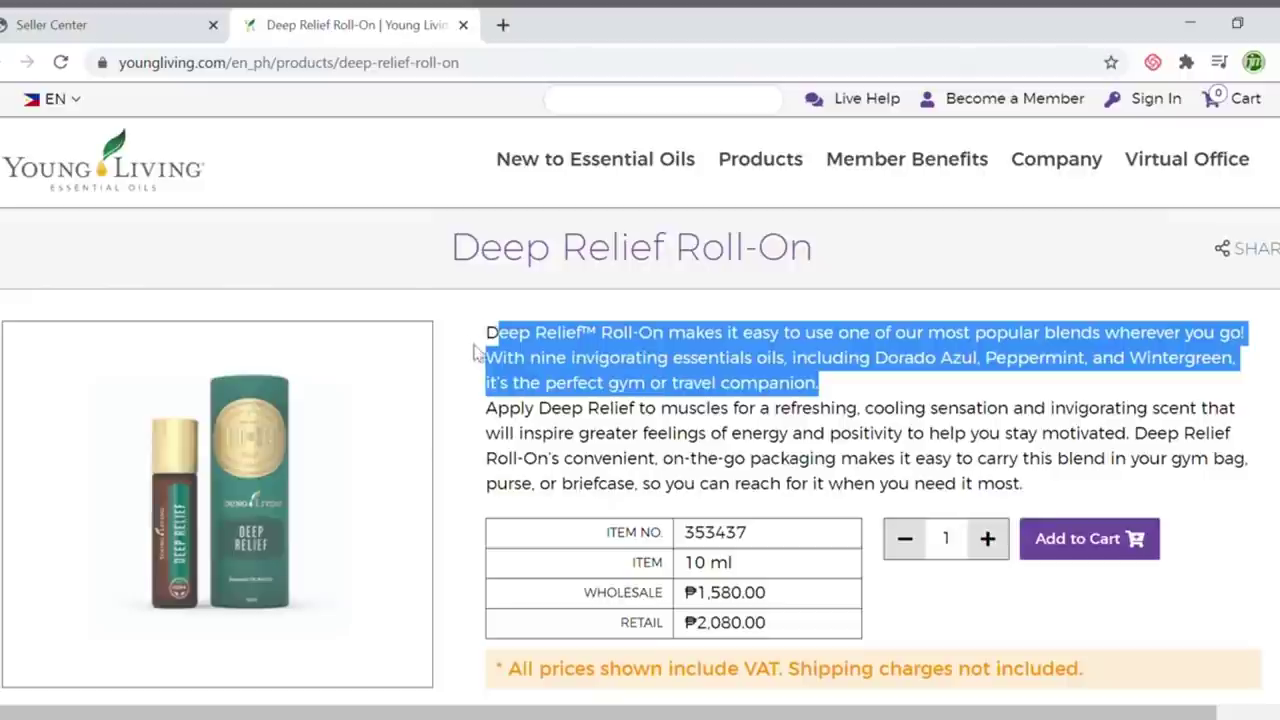
{"action": "left_click", "coordinate": [477, 350]}
{"action": "left_click_drag", "start_coordinate": [866, 405], "coordinate": [620, 360]}
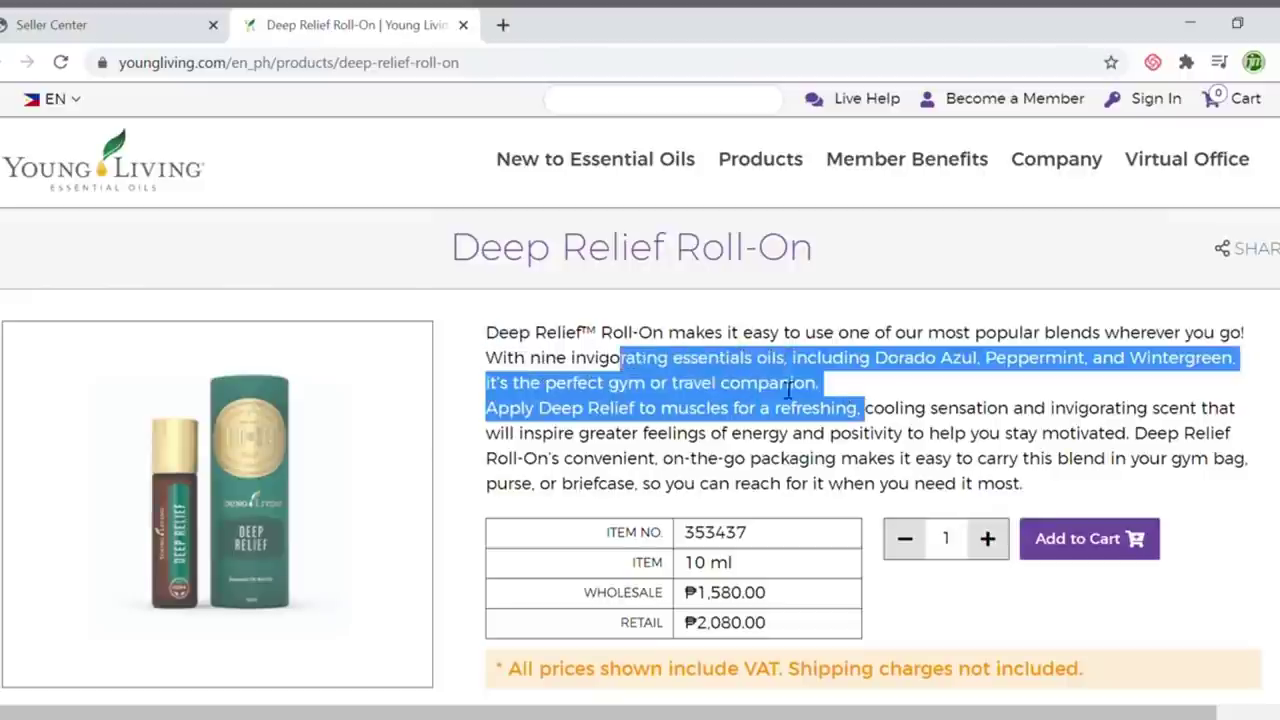
{"action": "left_click", "coordinate": [809, 320]}
{"action": "left_click_drag", "start_coordinate": [823, 385], "coordinate": [478, 338]}
{"action": "key", "text": "ctrl+c"}
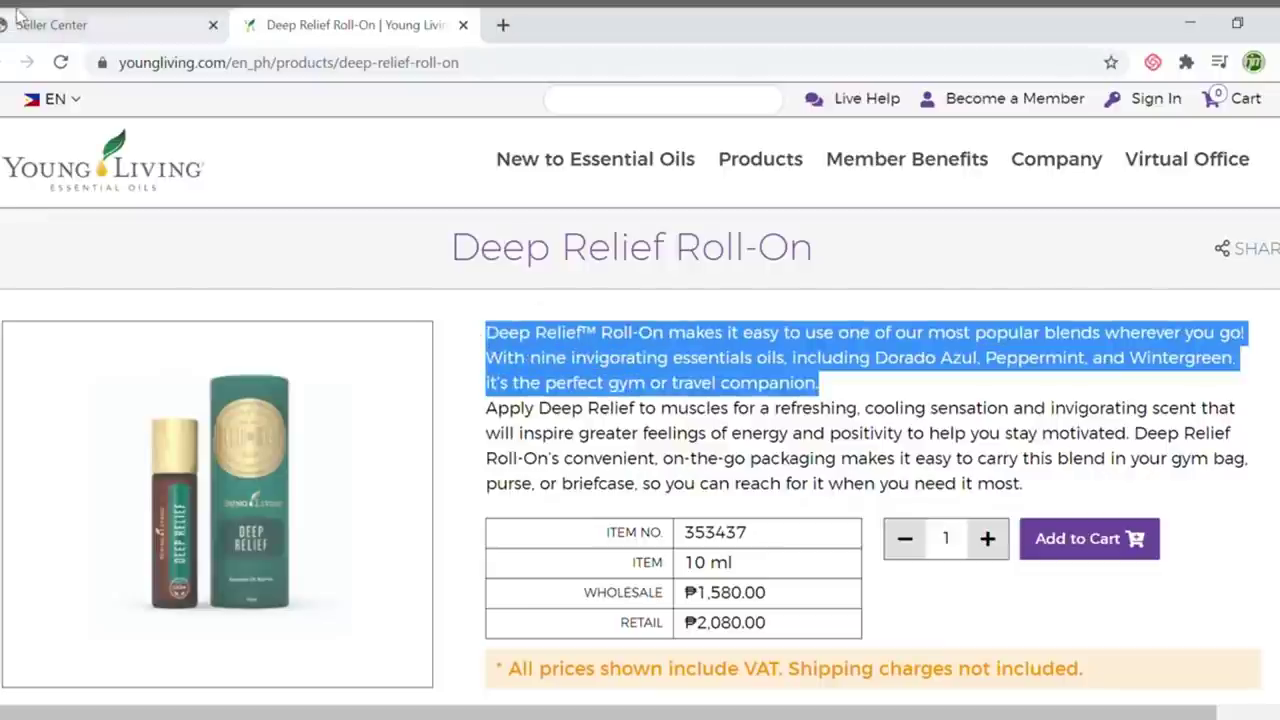
{"action": "left_click", "coordinate": [55, 24]}
{"action": "key", "text": "ctrl+v"}
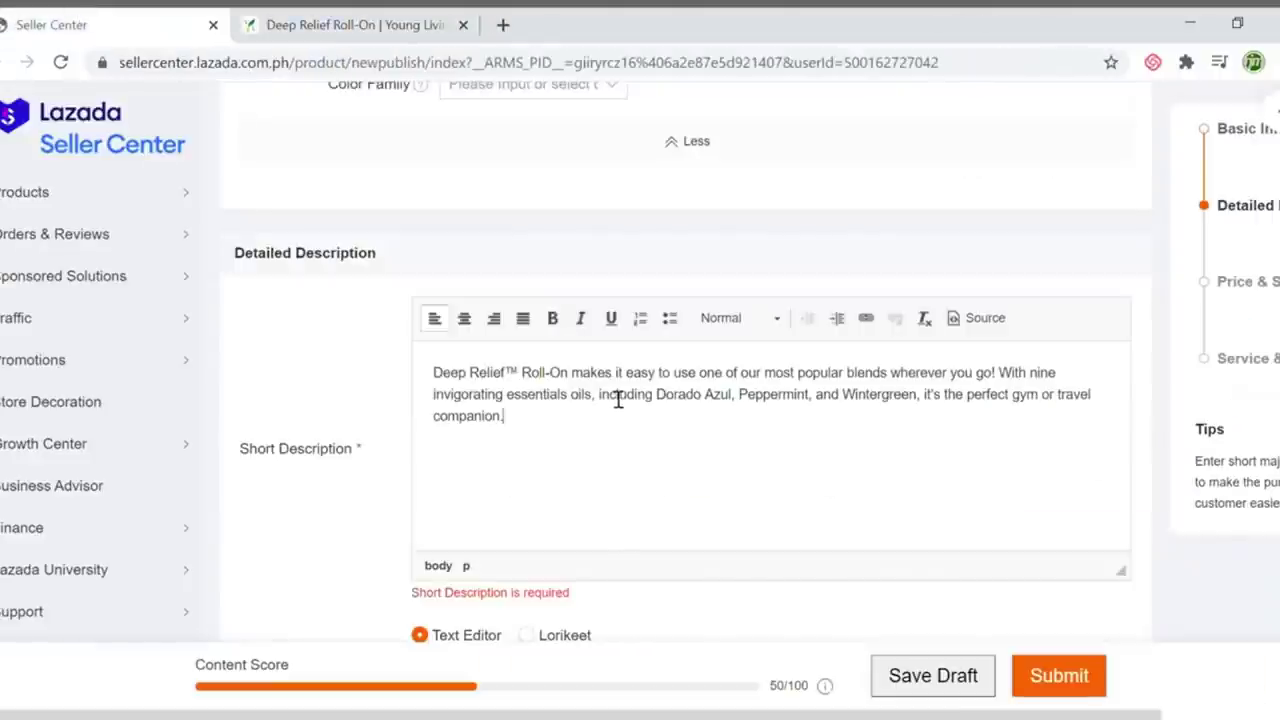
{"action": "scroll", "coordinate": [616, 457], "scroll_direction": "down", "scroll_amount": 4}
{"action": "left_click", "coordinate": [566, 414]}
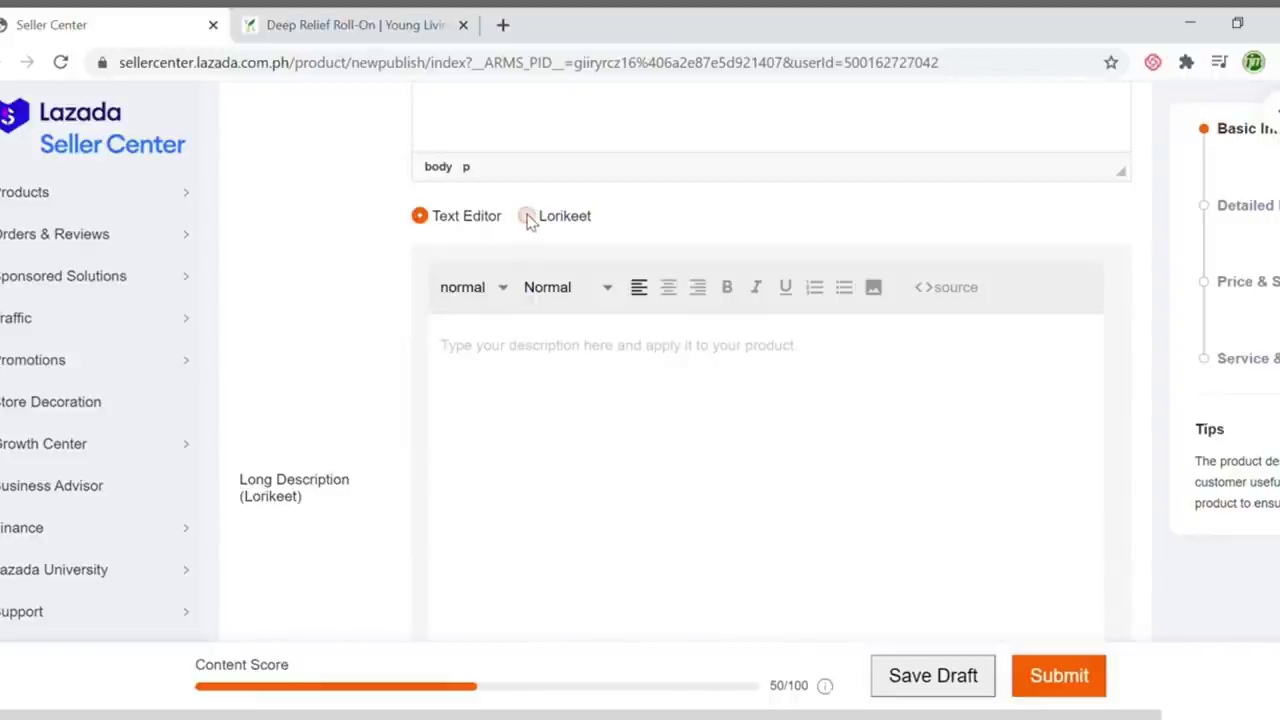
Set the Long Description to Lorikeet, open its decorator and display the Image module templates
{"action": "left_click", "coordinate": [528, 218]}
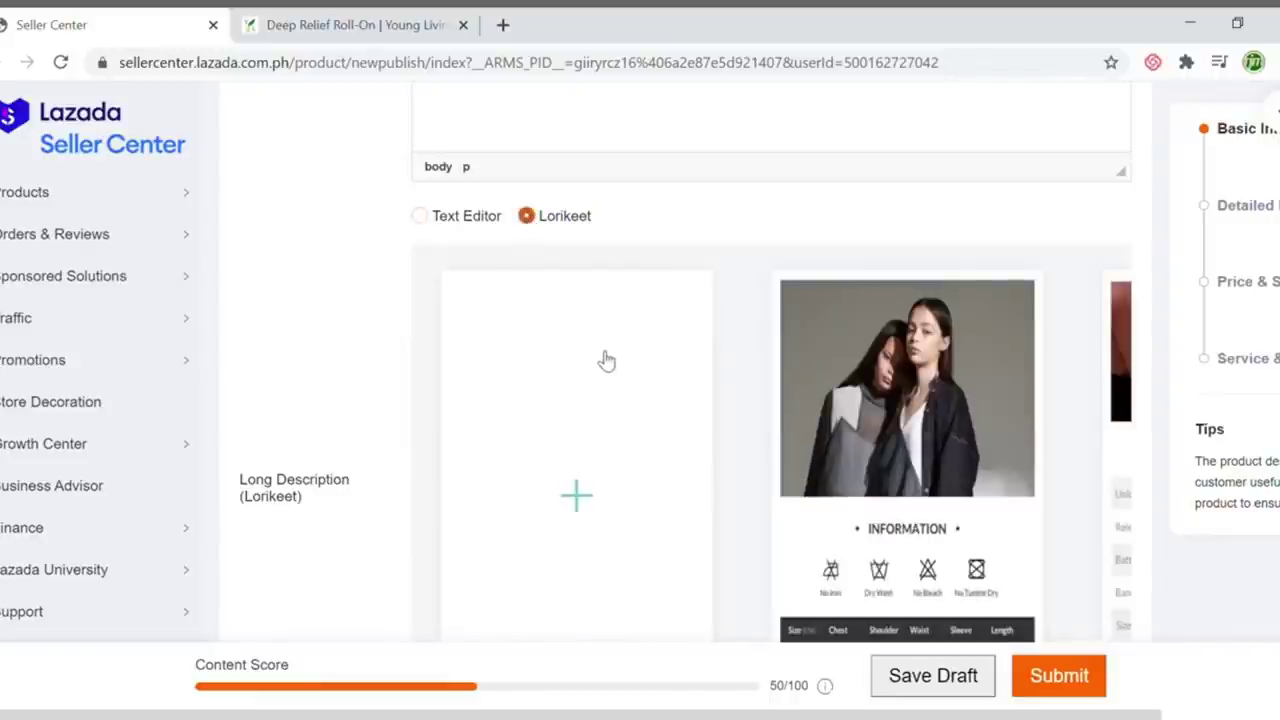
{"action": "scroll", "coordinate": [615, 322], "scroll_direction": "down", "scroll_amount": 1}
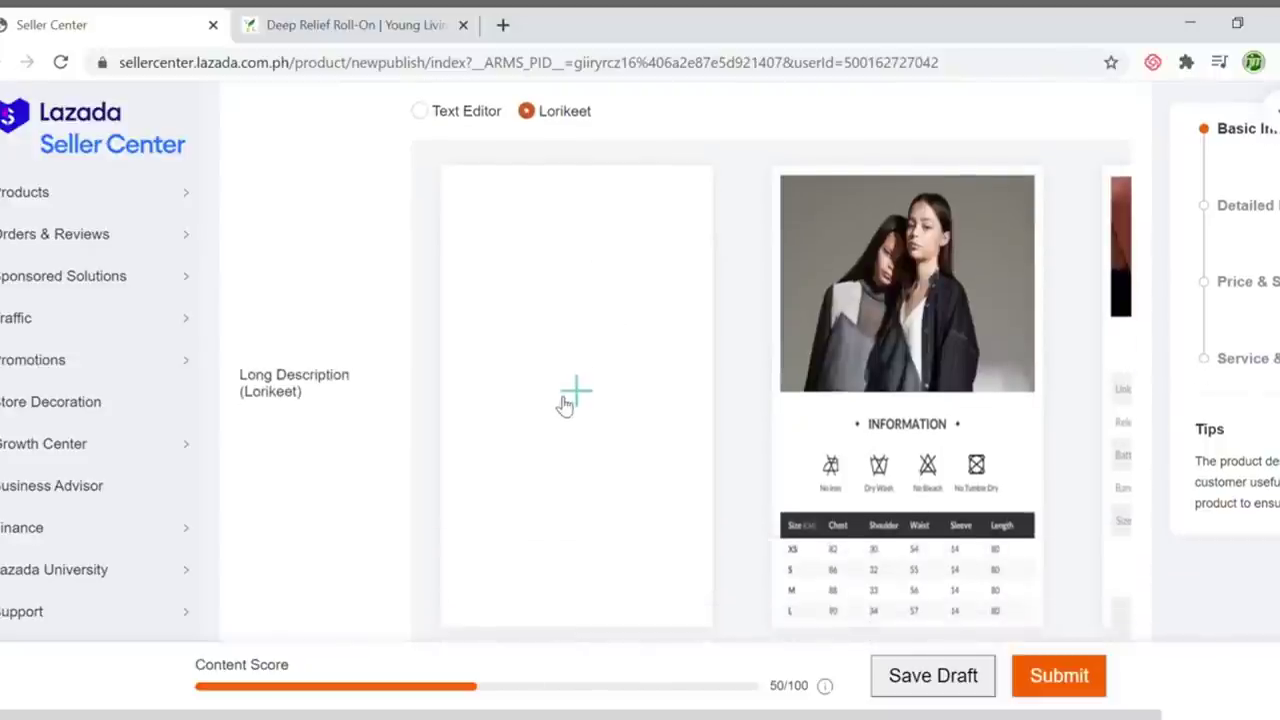
{"action": "left_click", "coordinate": [606, 397]}
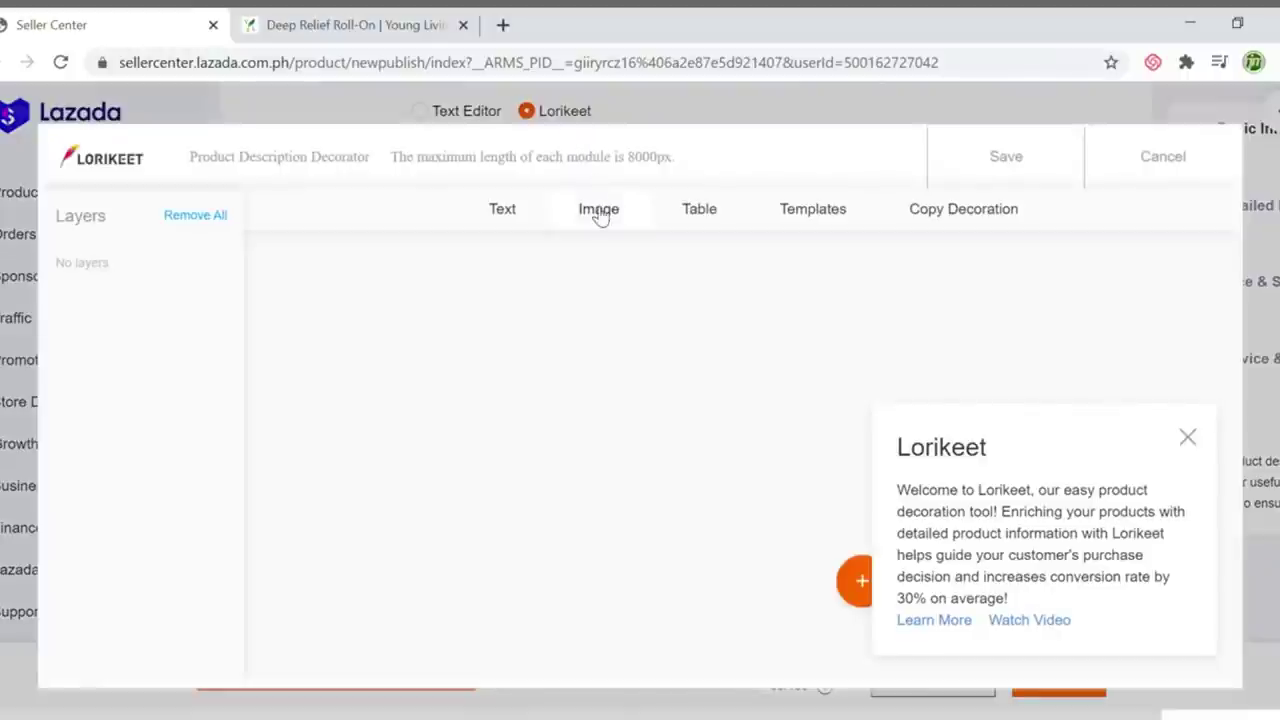
{"action": "left_click", "coordinate": [600, 212]}
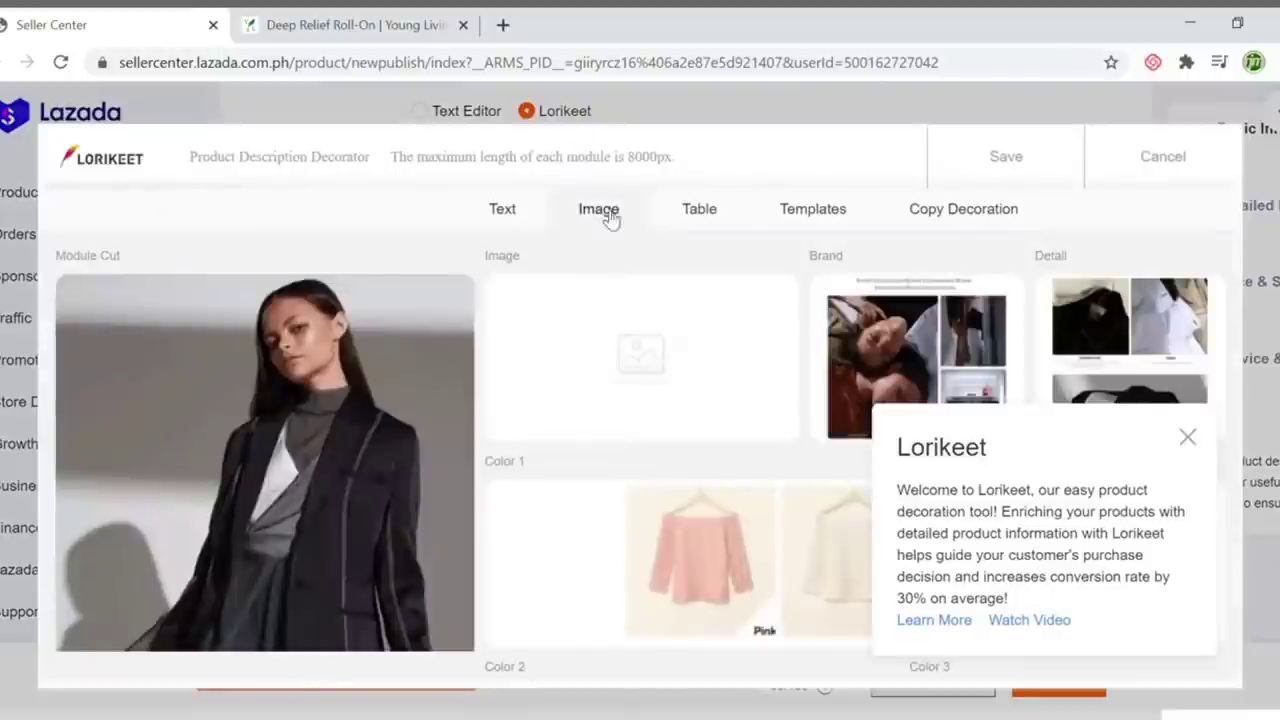
{"action": "left_click", "coordinate": [1189, 440]}
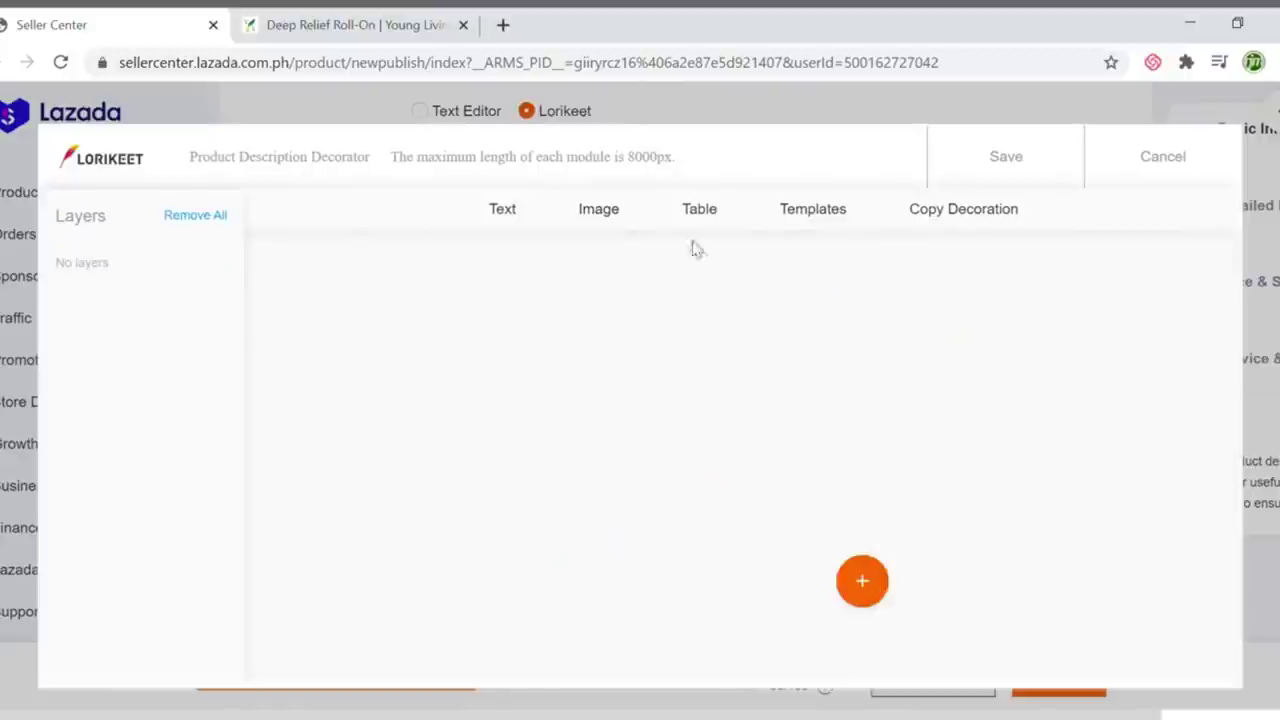
{"action": "left_click", "coordinate": [601, 220]}
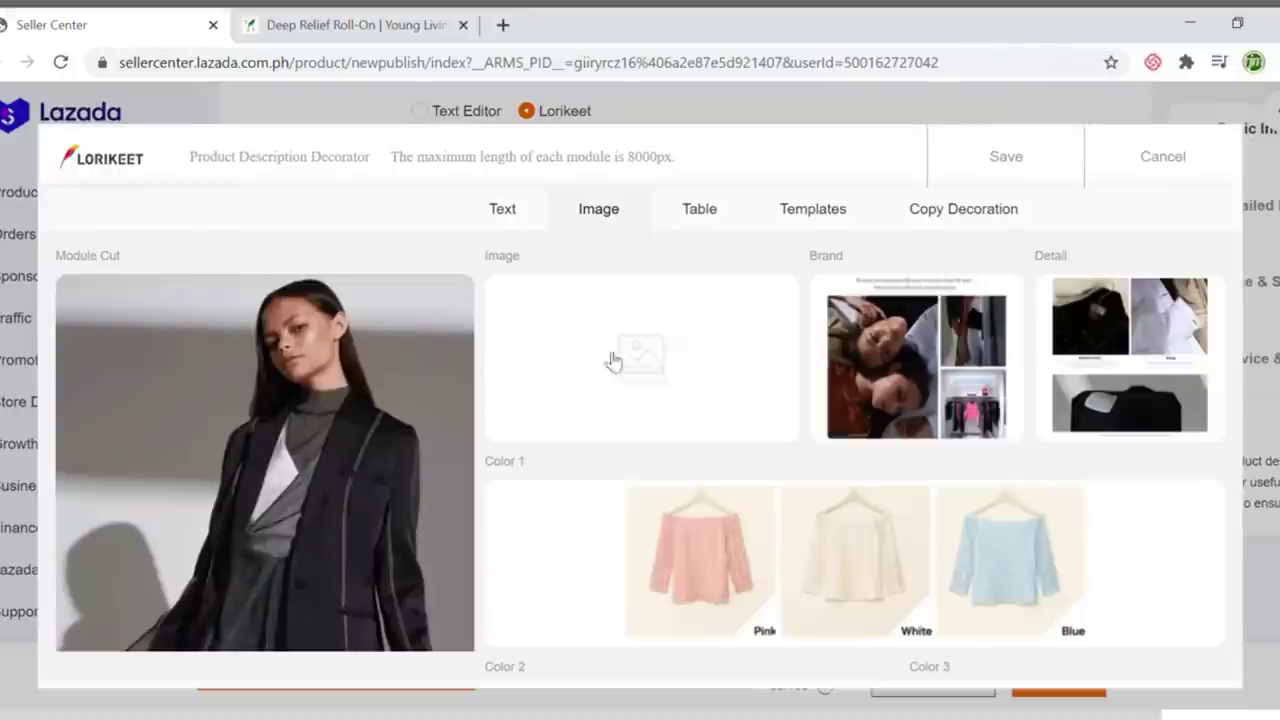
Add a plain Image module and upload the Deep Relief product picture into its placeholder
{"action": "left_click", "coordinate": [642, 359]}
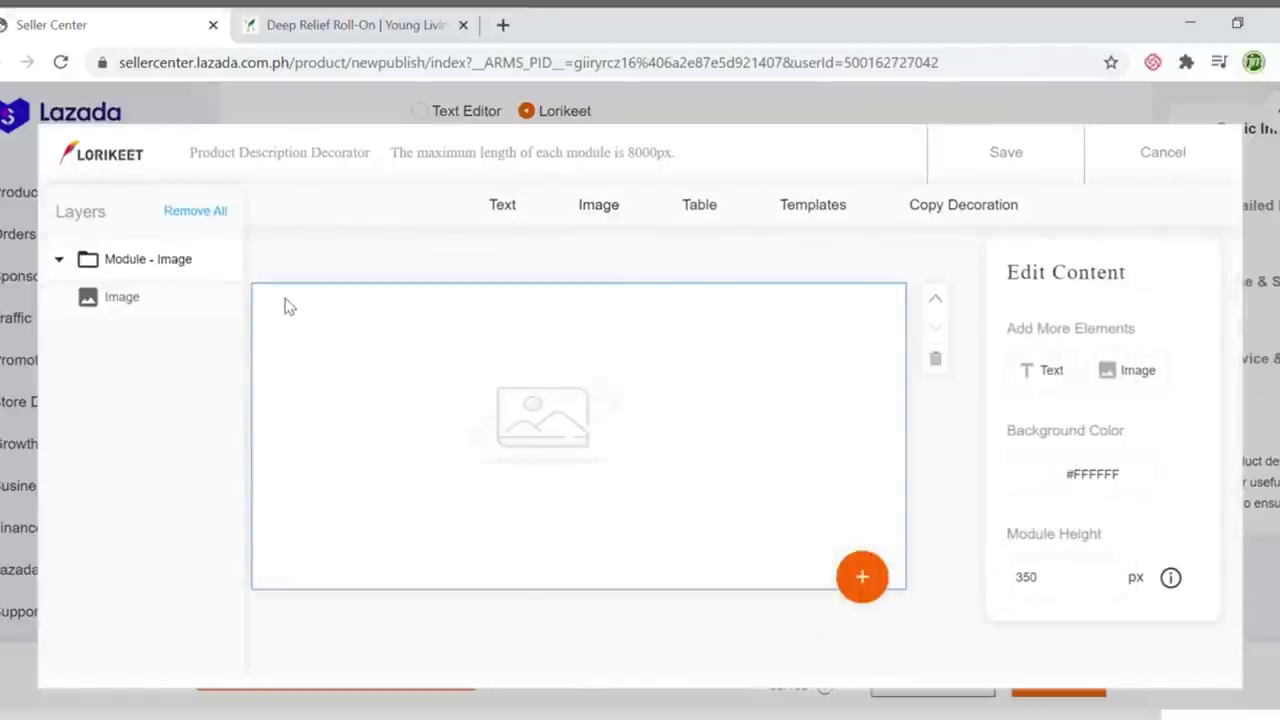
{"action": "left_click", "coordinate": [494, 363]}
{"action": "left_click_drag", "start_coordinate": [496, 364], "coordinate": [532, 377]}
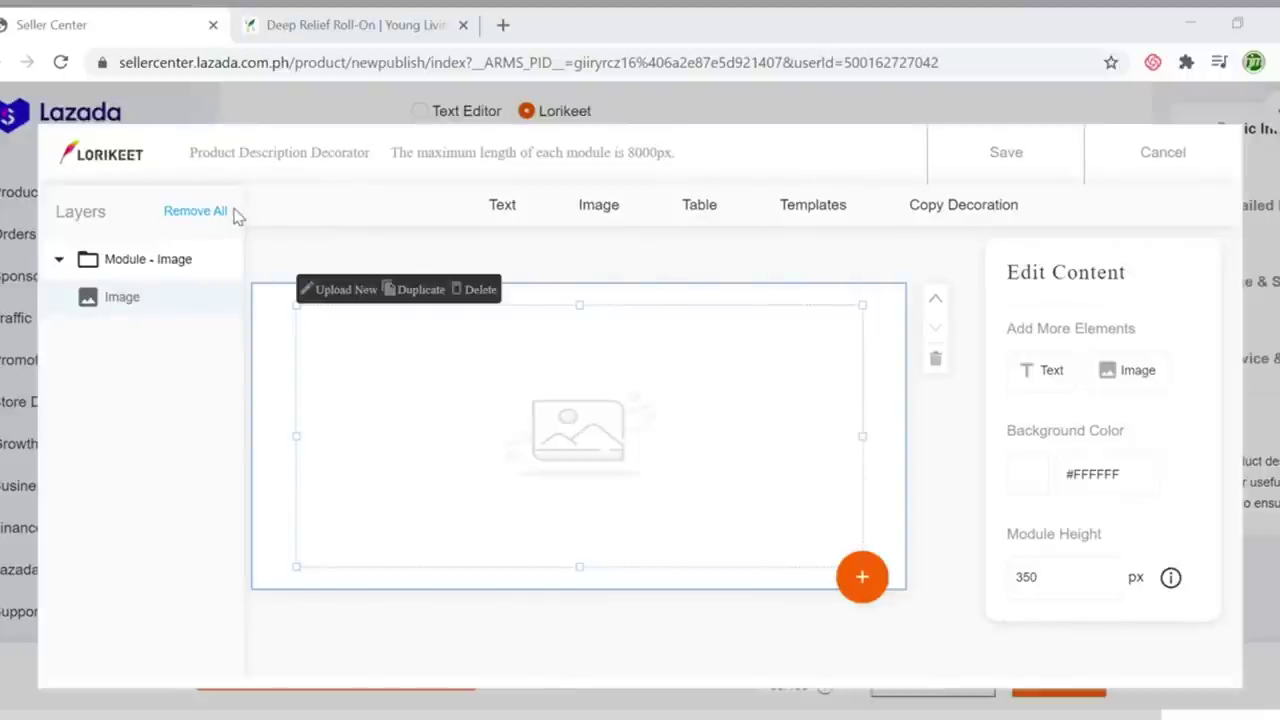
{"action": "left_click", "coordinate": [930, 690]}
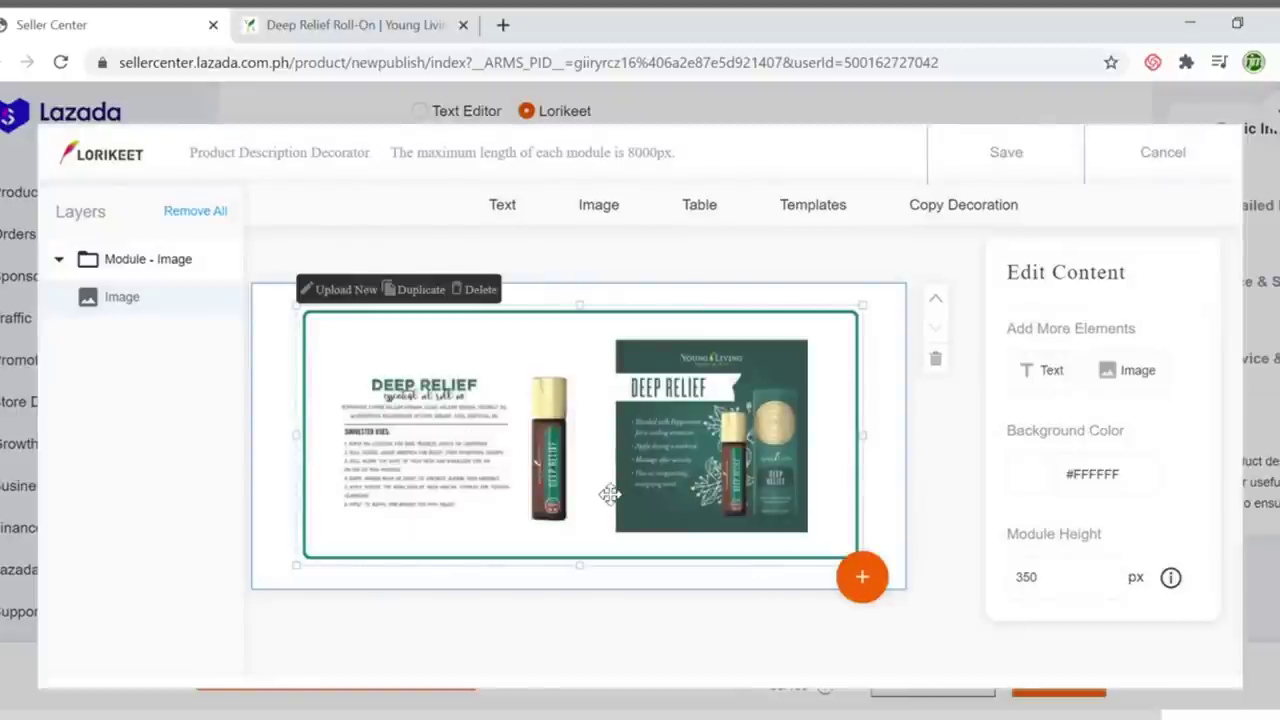
{"action": "mouse_move", "coordinate": [664, 486]}
{"action": "left_mouse_down"}
{"action": "mouse_move", "coordinate": [650, 488]}
{"action": "mouse_move", "coordinate": [708, 487]}
{"action": "mouse_move", "coordinate": [628, 490]}
{"action": "mouse_move", "coordinate": [648, 491]}
{"action": "left_mouse_up"}
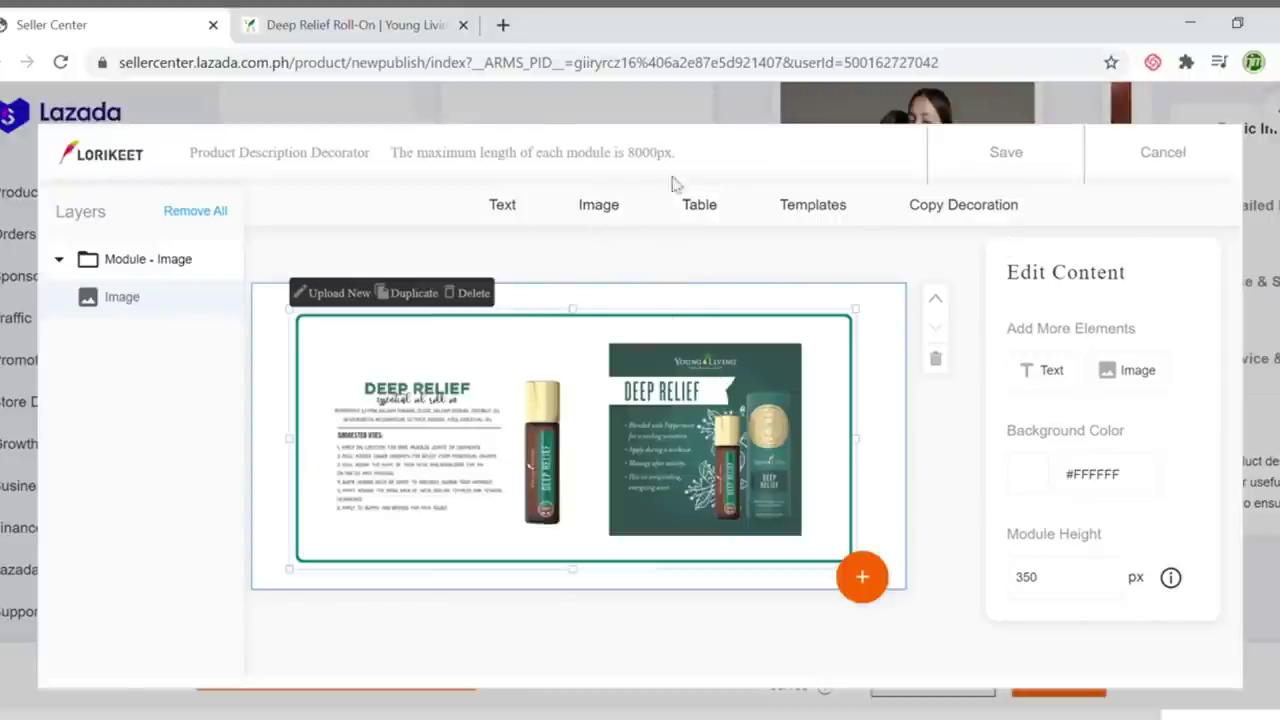
Add a Headline text module, keeping only the sub-headline and one paragraph moved to the top
{"action": "left_click", "coordinate": [506, 216]}
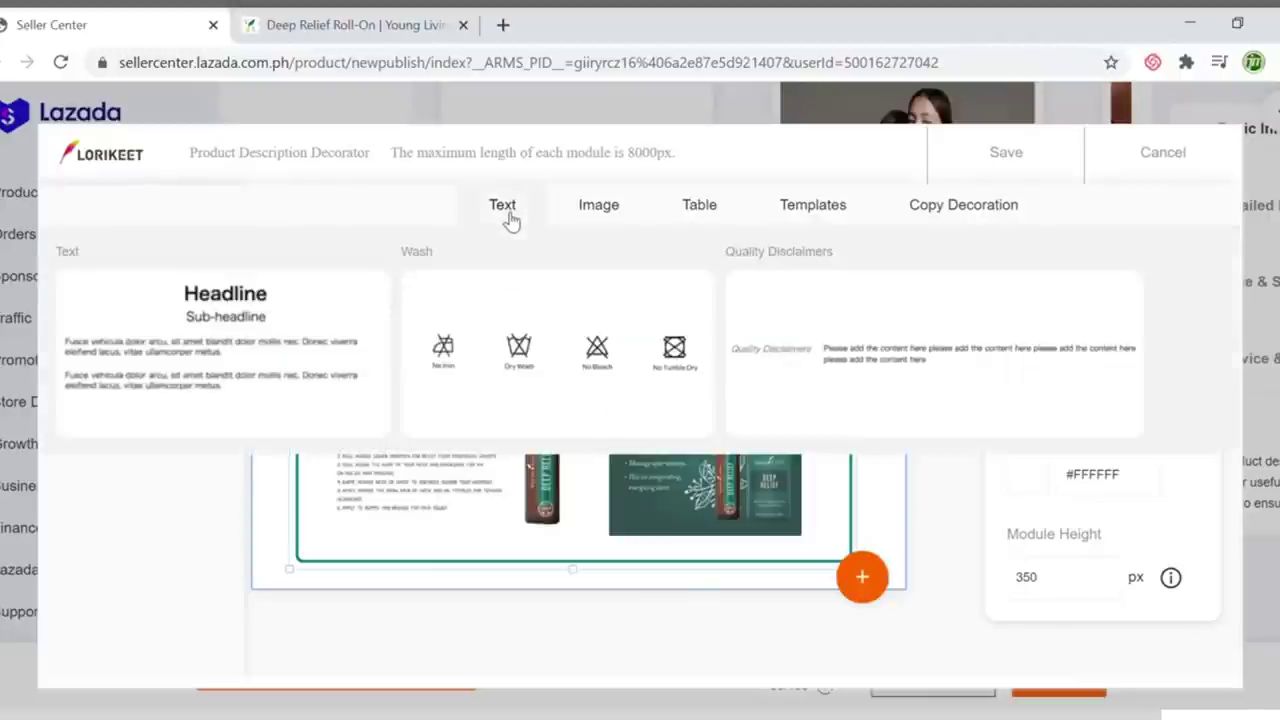
{"action": "left_click", "coordinate": [273, 336]}
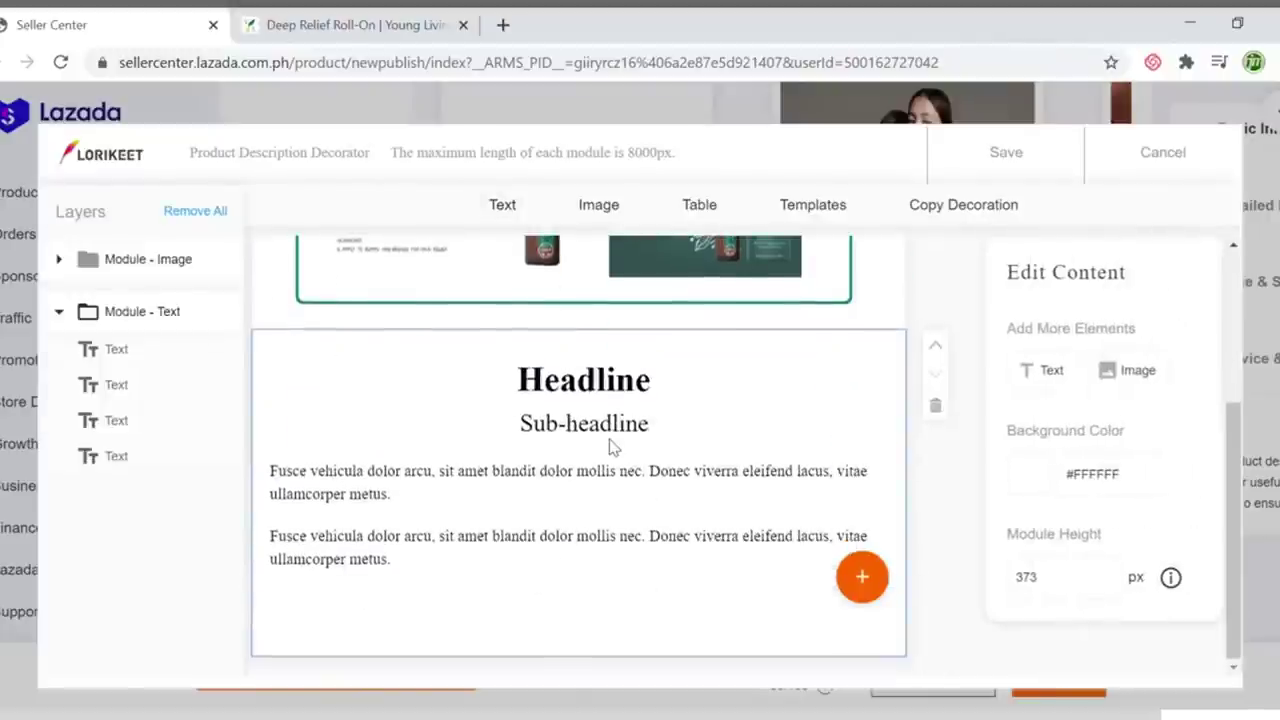
{"action": "left_click", "coordinate": [613, 440]}
{"action": "left_click", "coordinate": [573, 492]}
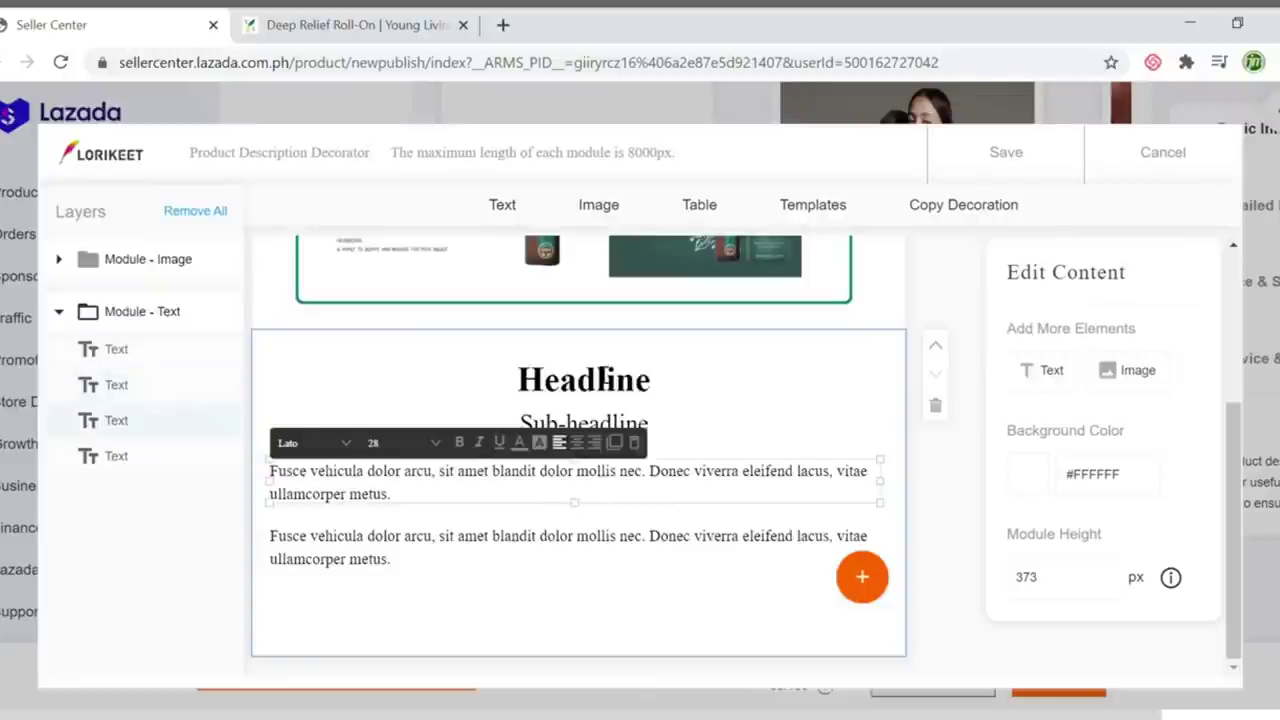
{"action": "left_click", "coordinate": [653, 392]}
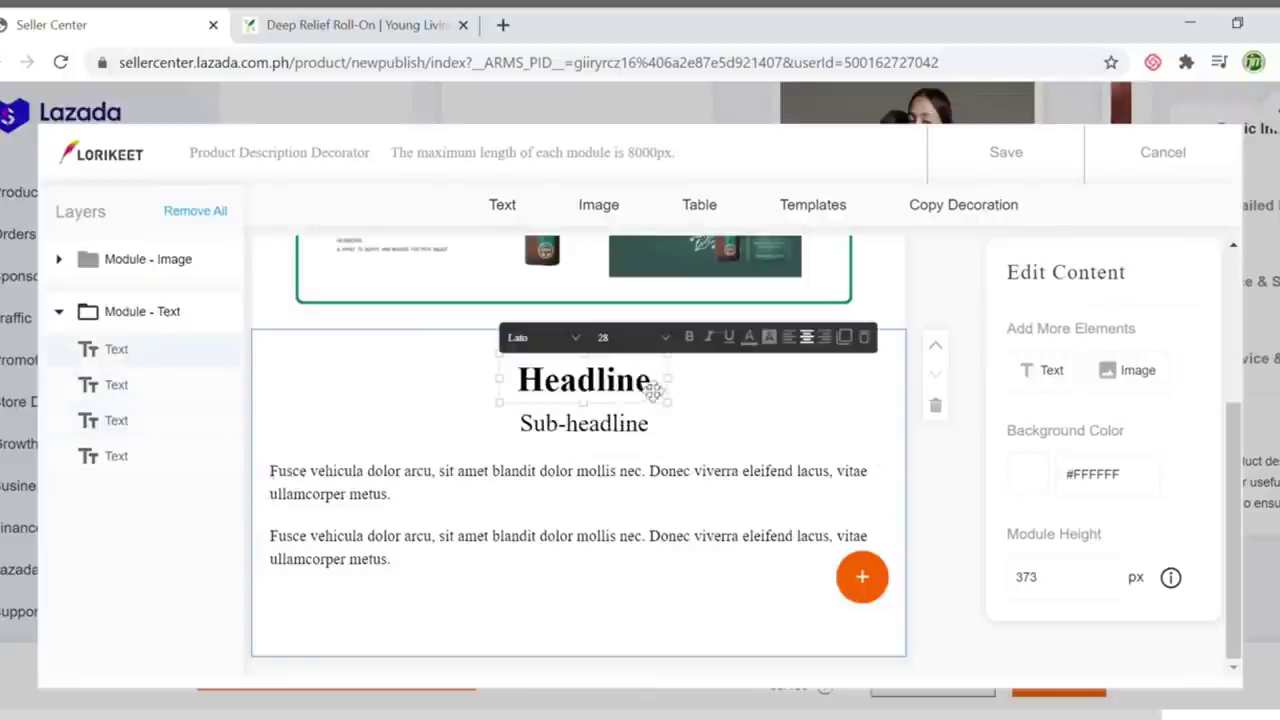
{"action": "left_click", "coordinate": [864, 337]}
{"action": "left_click", "coordinate": [682, 481]}
{"action": "left_click", "coordinate": [645, 423]}
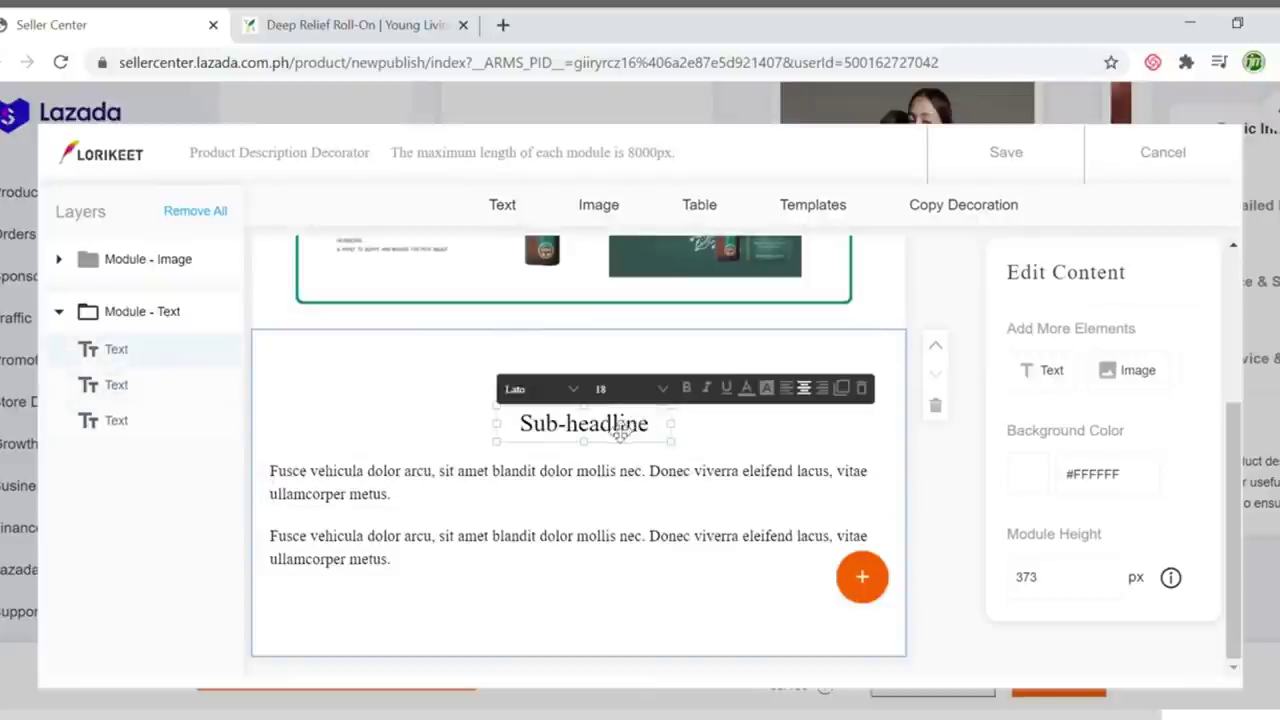
{"action": "left_click_drag", "start_coordinate": [634, 423], "coordinate": [611, 375]}
{"action": "left_click", "coordinate": [674, 494]}
{"action": "left_click_drag", "start_coordinate": [674, 494], "coordinate": [660, 436]}
{"action": "left_click", "coordinate": [655, 470]}
{"action": "left_click", "coordinate": [623, 546]}
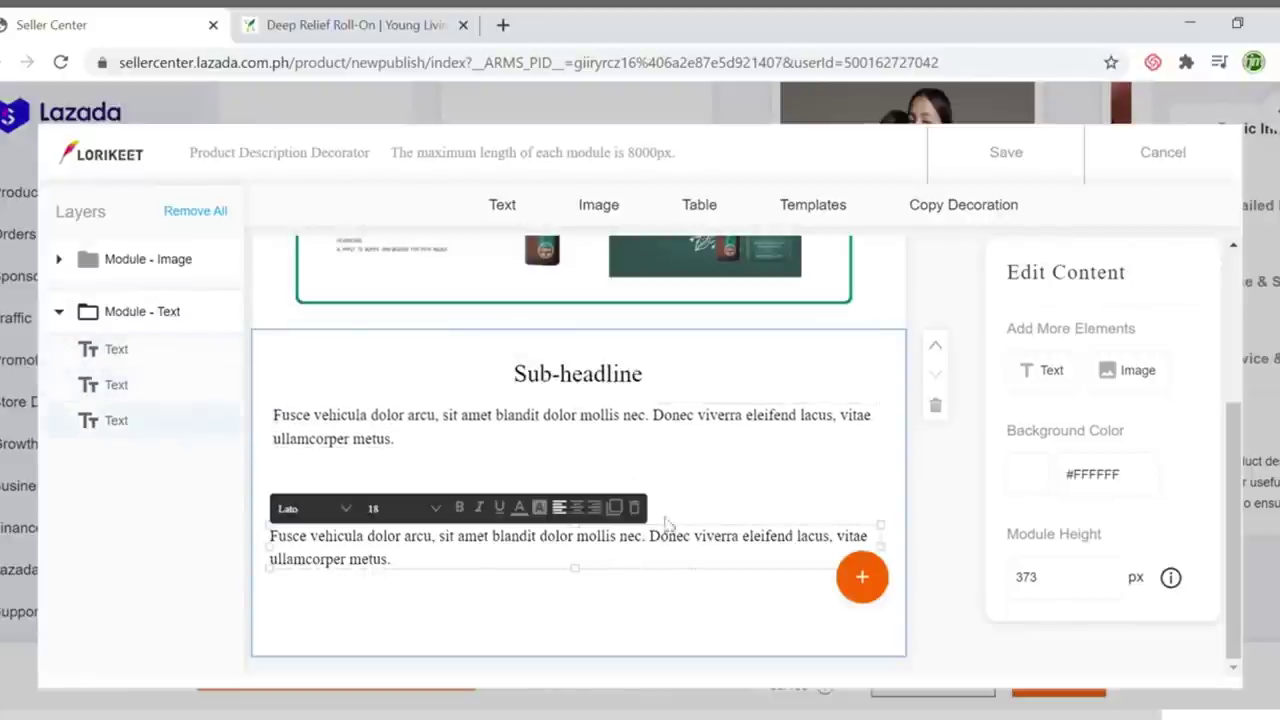
{"action": "left_click", "coordinate": [634, 508]}
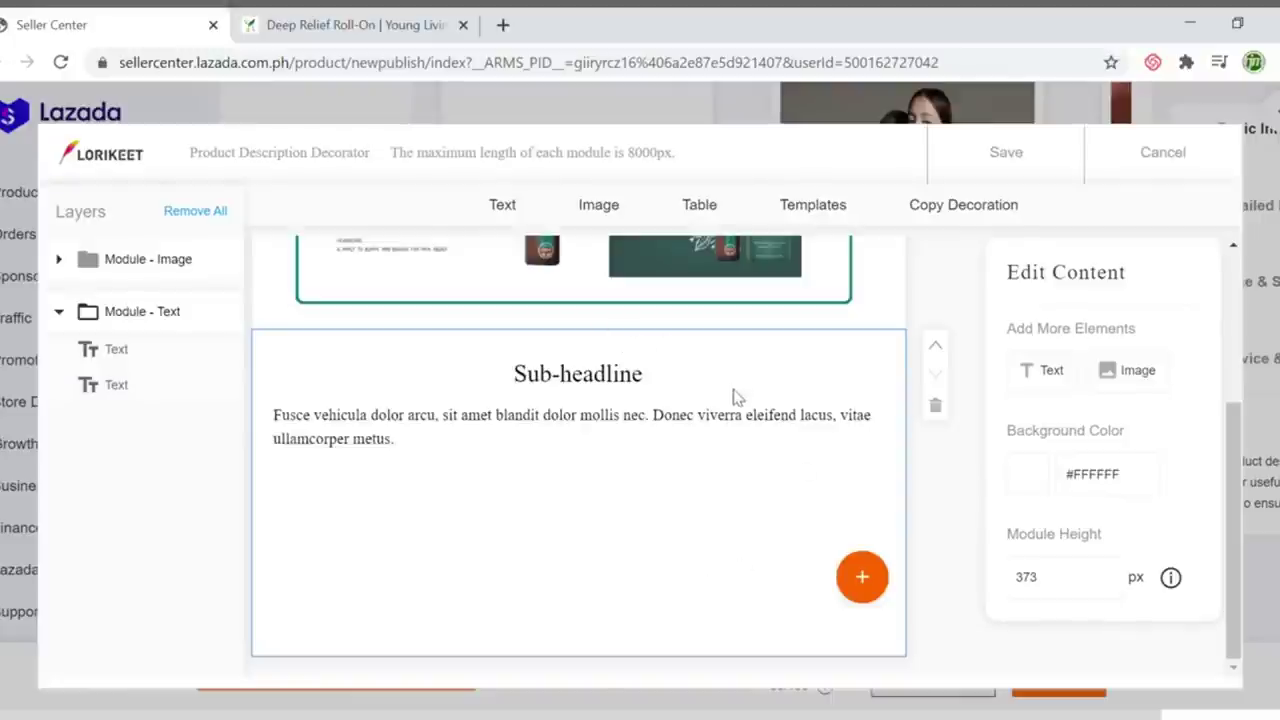
Replace the placeholder paragraph with the 'Apply Deep Relief' paragraph copied from the Young Living page
{"action": "left_click", "coordinate": [355, 25]}
{"action": "left_click", "coordinate": [668, 446]}
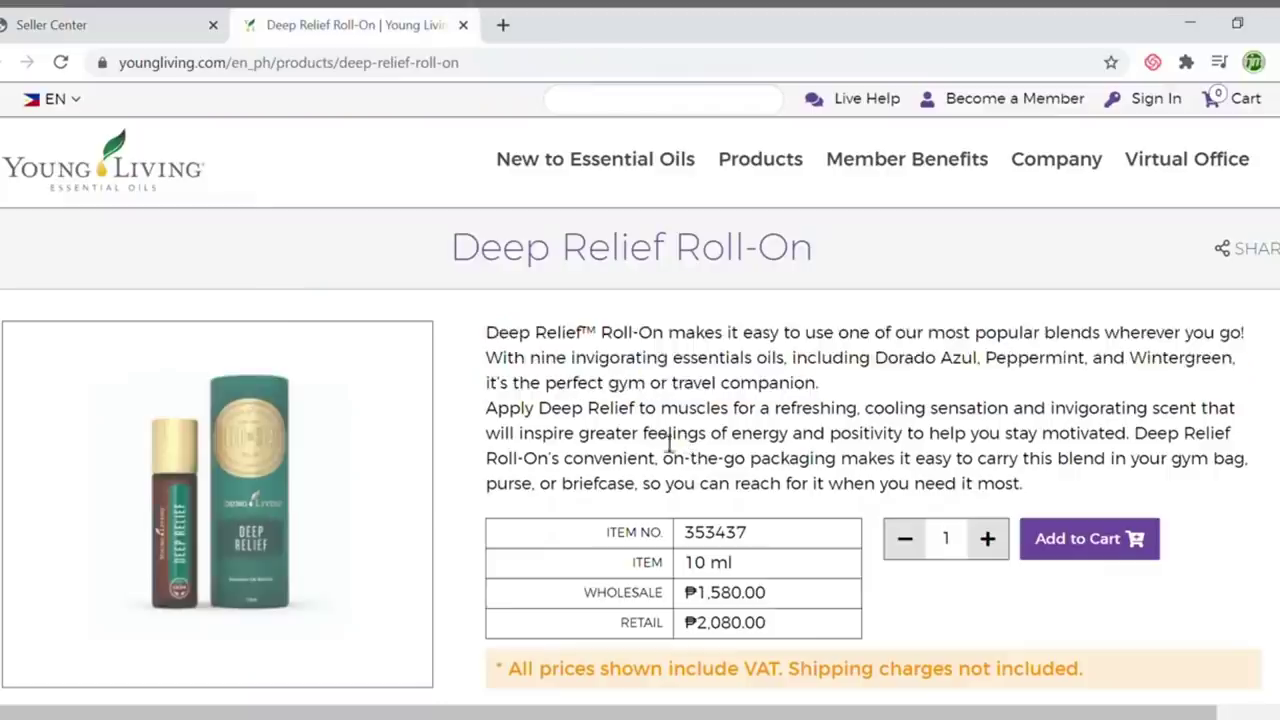
{"action": "left_click_drag", "start_coordinate": [486, 418], "coordinate": [503, 420]}
{"action": "left_click", "coordinate": [522, 425]}
{"action": "left_click_drag", "start_coordinate": [1052, 493], "coordinate": [488, 420]}
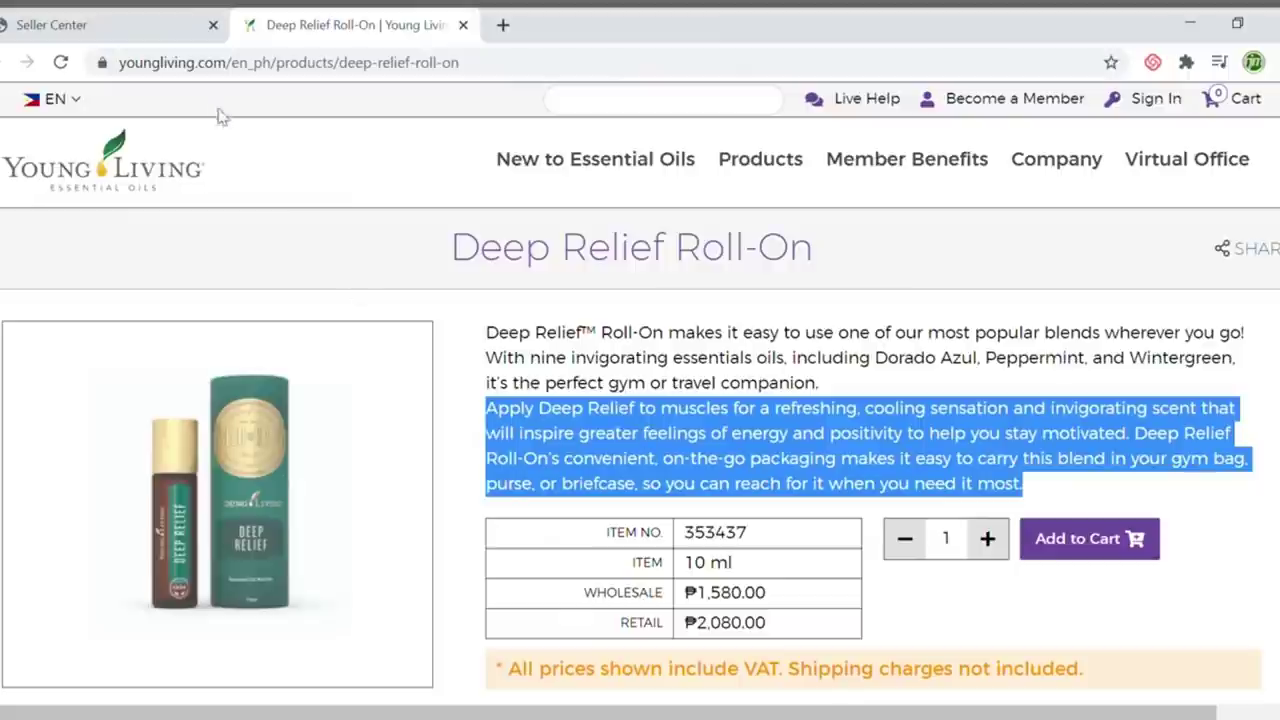
{"action": "left_click", "coordinate": [143, 28]}
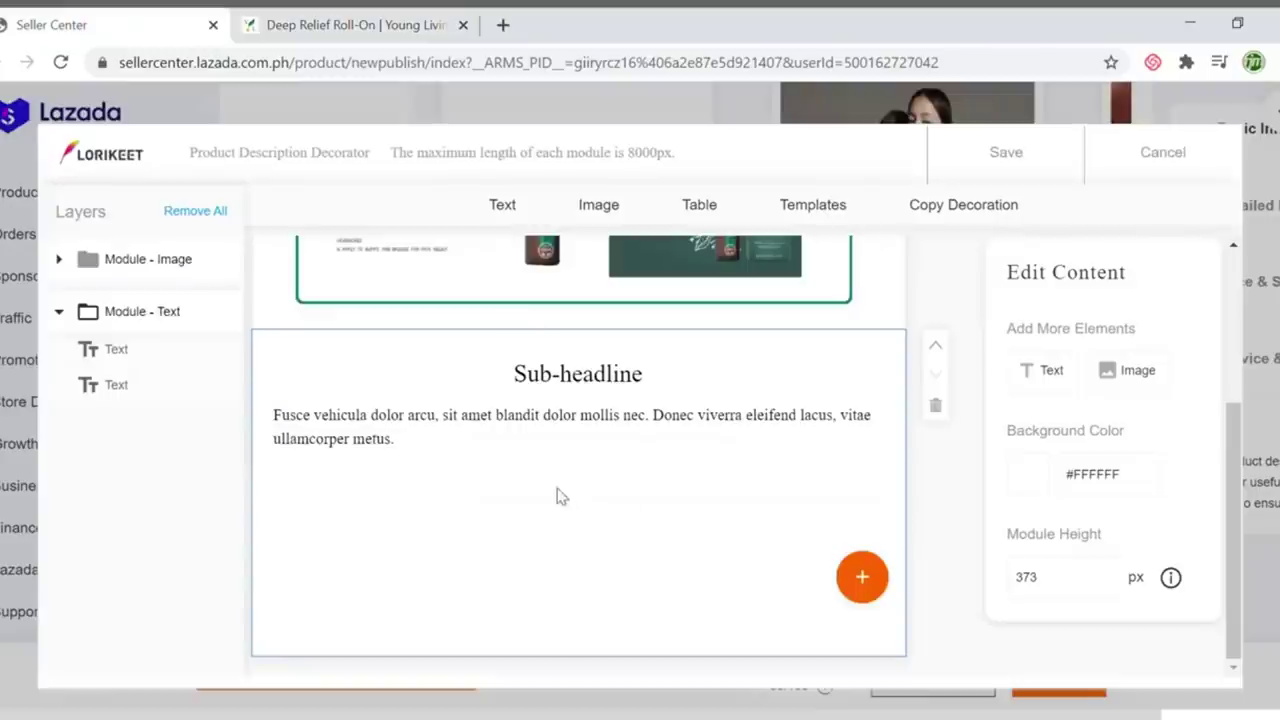
{"action": "left_click", "coordinate": [447, 428]}
{"action": "double_click", "coordinate": [414, 439]}
{"action": "key", "text": "ctrl+a"}
{"action": "key", "text": "BackSpace"}
{"action": "type", "text": "On's convenient, on-the-go packaging makes it easy to carry this blend in your gym bag, purse, or briefcase, so you can reach for it when you need it most."}
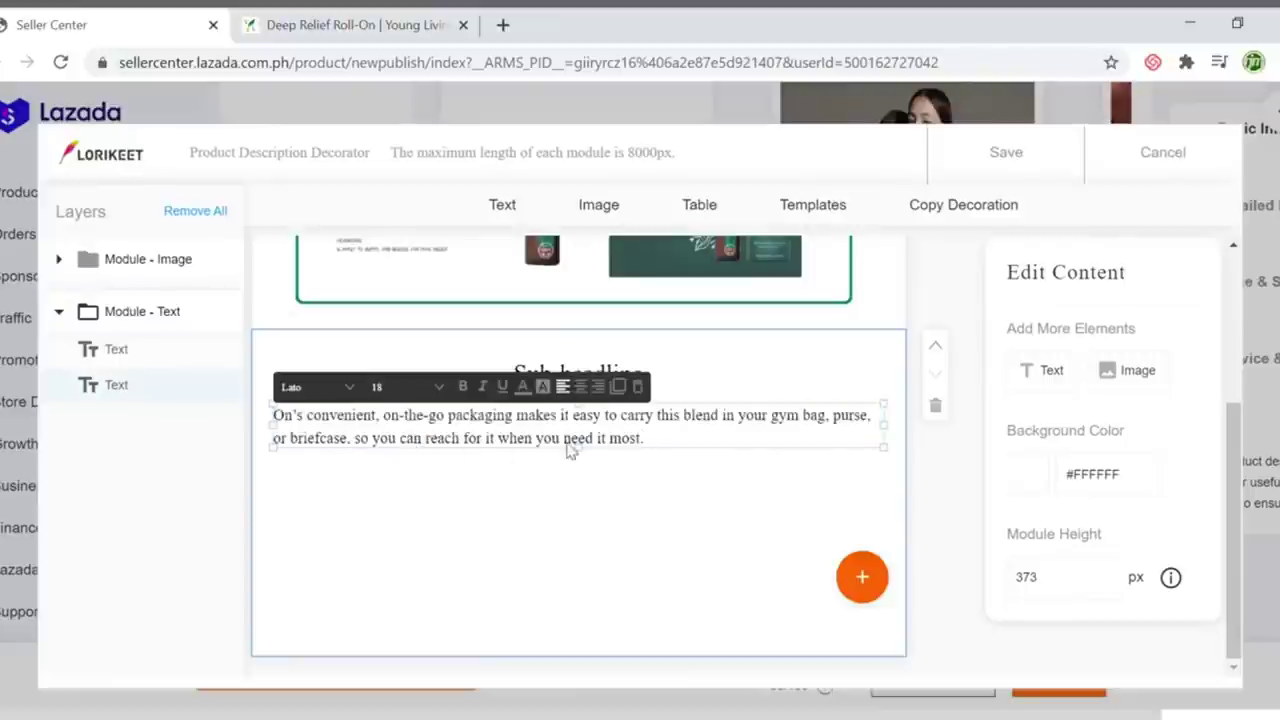
{"action": "left_click_drag", "start_coordinate": [587, 455], "coordinate": [586, 611]}
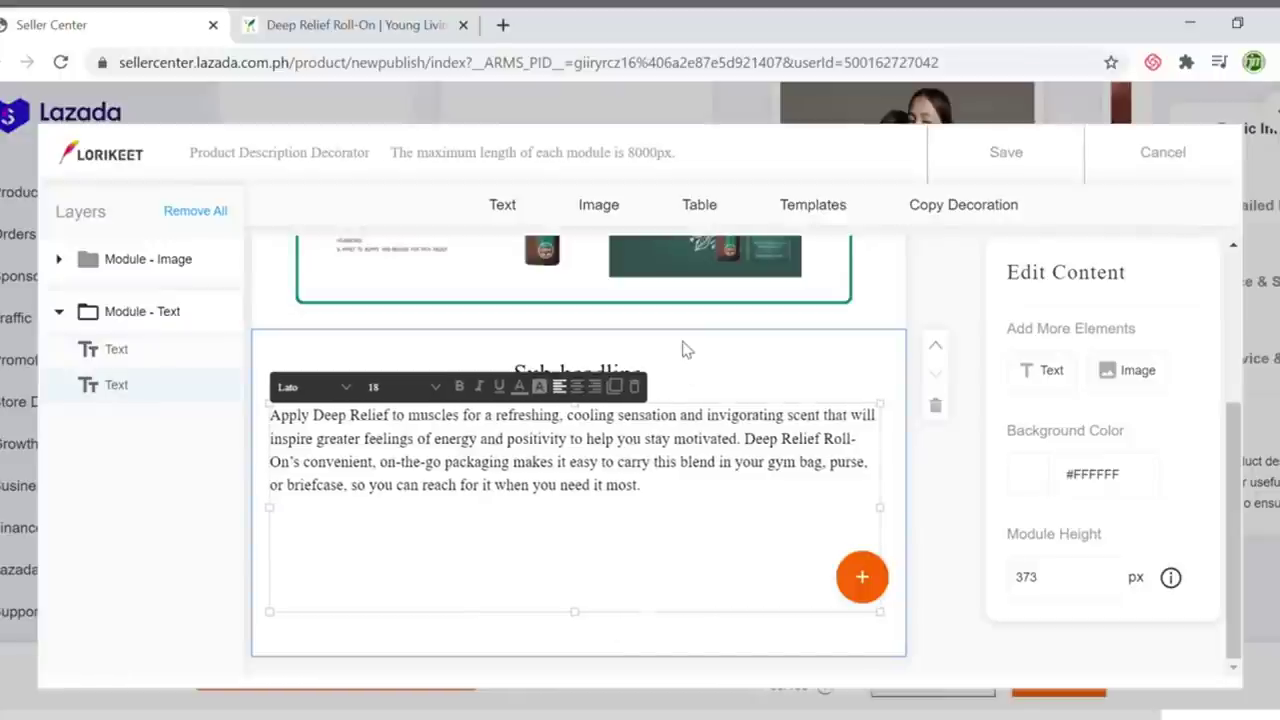
Retitle the sub-headline 'Application'
{"action": "left_click", "coordinate": [603, 378]}
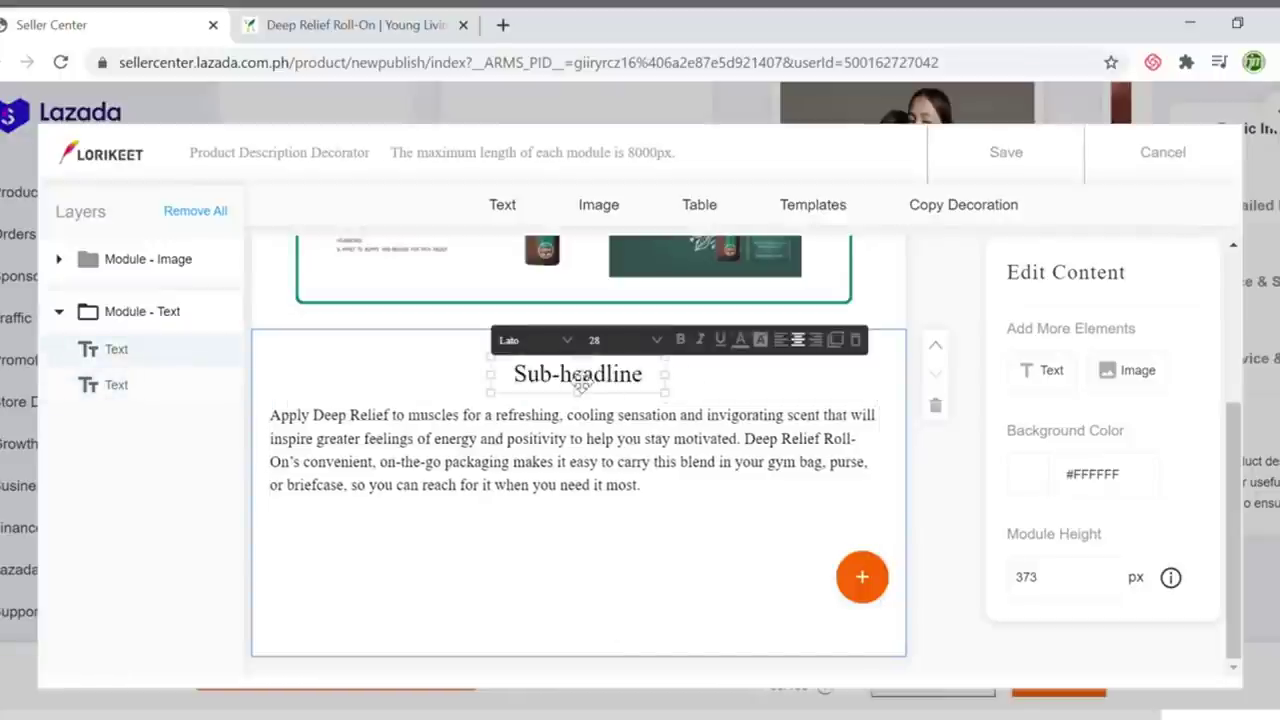
{"action": "key", "text": "ctrl+a"}
{"action": "double_click", "coordinate": [600, 378]}
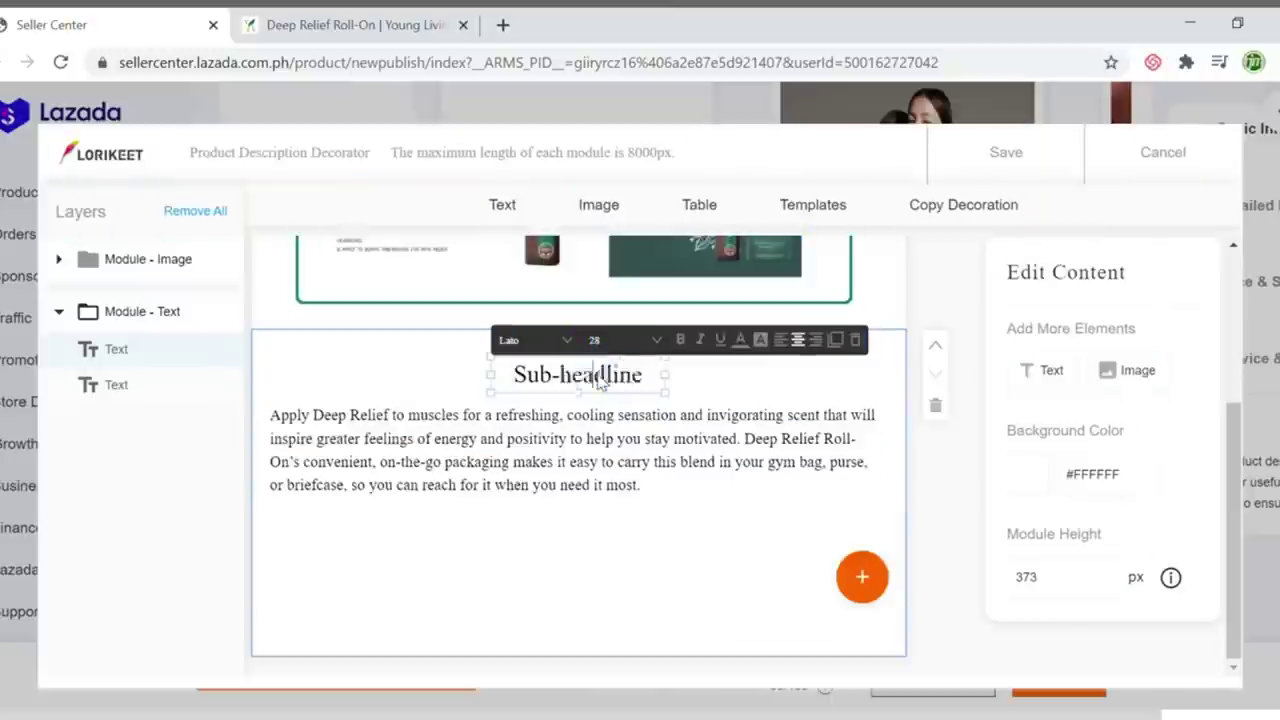
{"action": "triple_click", "coordinate": [627, 385]}
{"action": "key", "text": "BackSpace"}
{"action": "type", "text": "Application"}
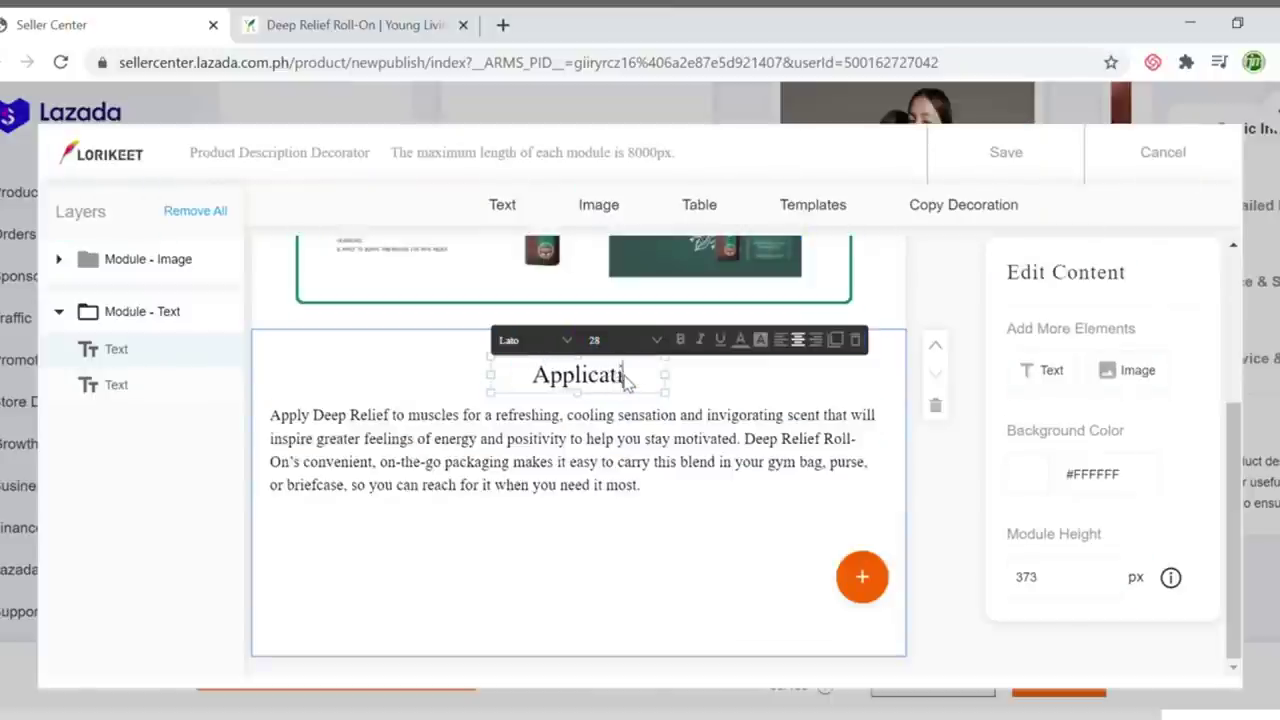
{"action": "left_click", "coordinate": [589, 506]}
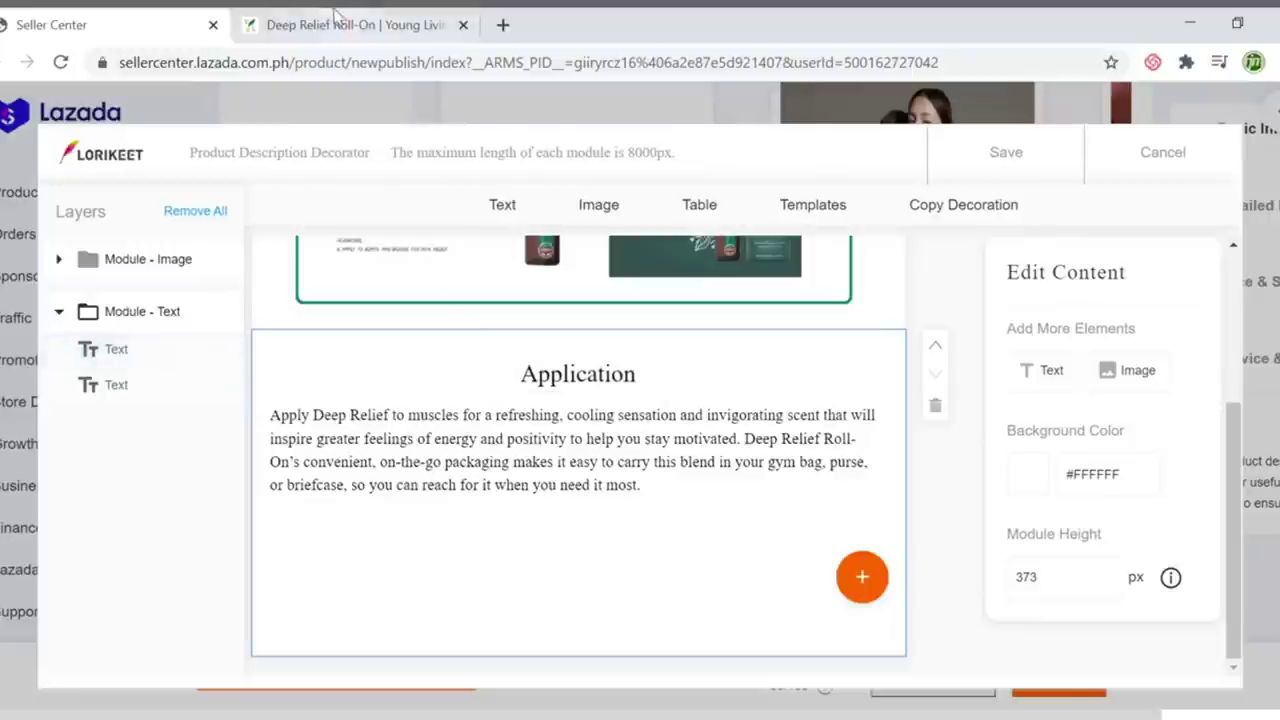
{"action": "left_click", "coordinate": [337, 20]}
{"action": "scroll", "coordinate": [1054, 531], "scroll_direction": "down", "scroll_amount": 4}
Select the How To Use and Caution text on the Young Living product page
{"action": "scroll", "coordinate": [1062, 520], "scroll_direction": "up", "scroll_amount": 2}
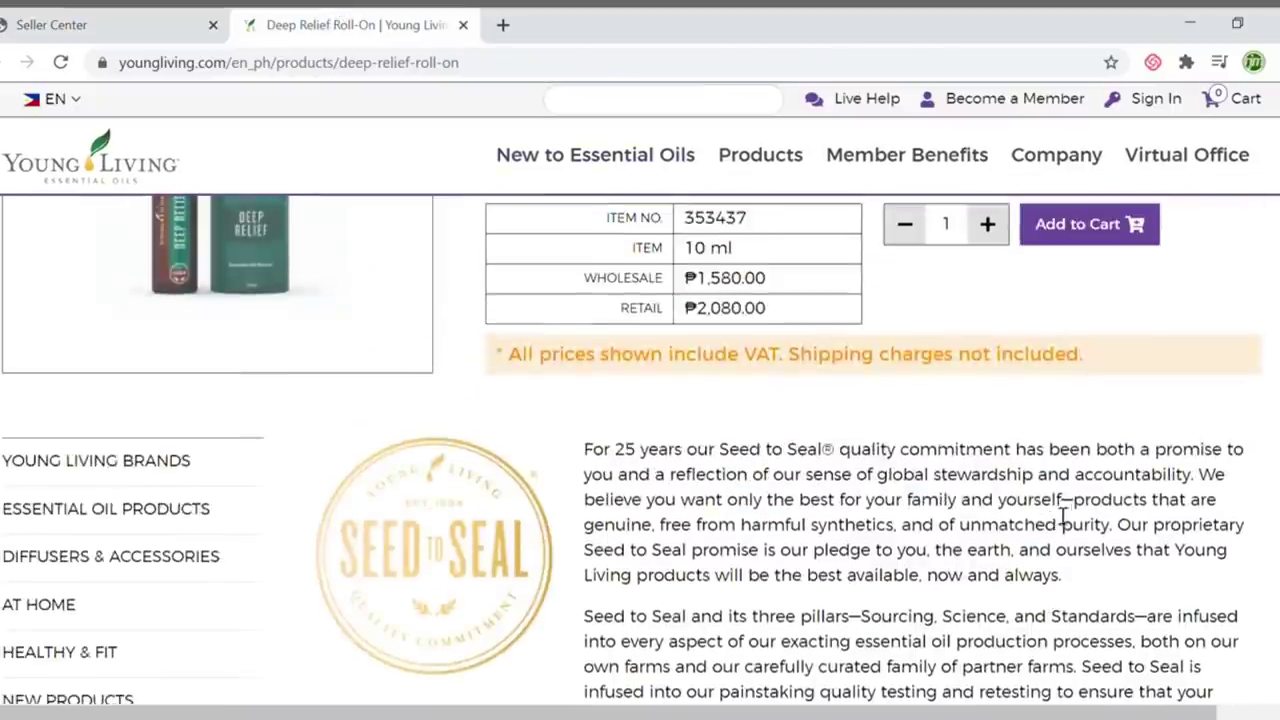
{"action": "scroll", "coordinate": [1066, 512], "scroll_direction": "up", "scroll_amount": 1}
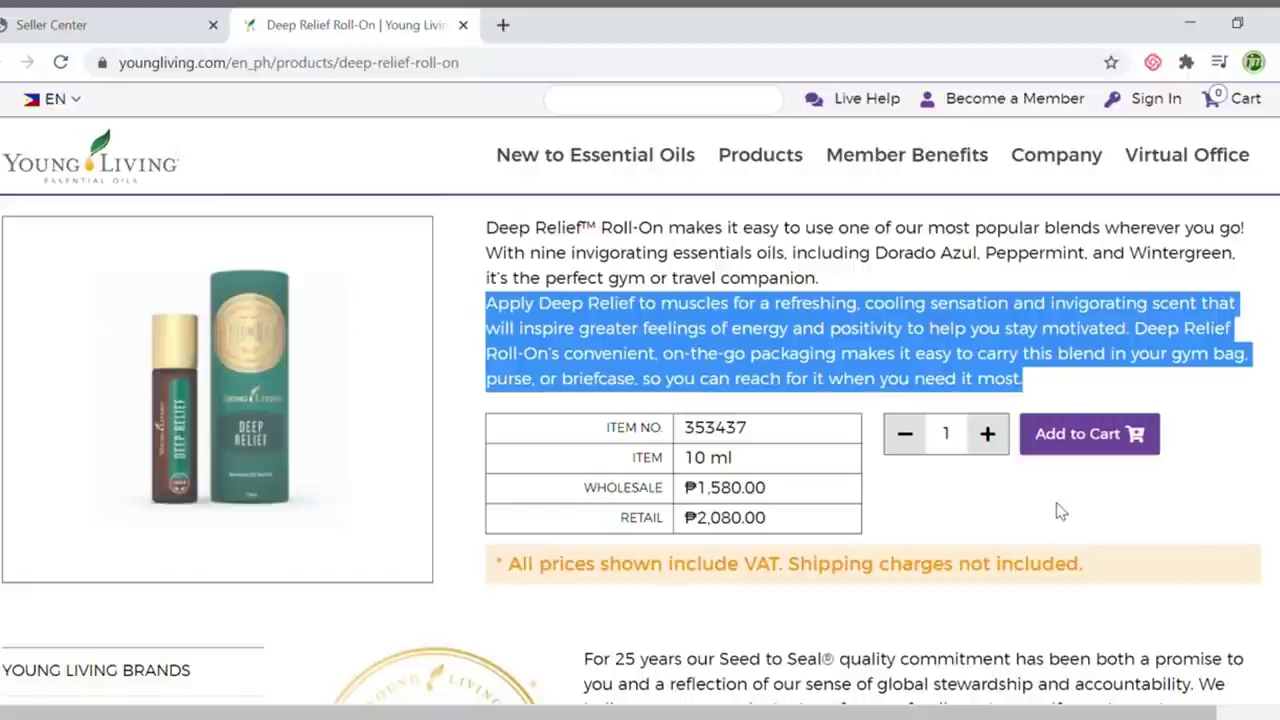
{"action": "scroll", "coordinate": [1061, 511], "scroll_direction": "down", "scroll_amount": 1}
{"action": "scroll", "coordinate": [1061, 511], "scroll_direction": "down", "scroll_amount": 10}
{"action": "scroll", "coordinate": [1061, 512], "scroll_direction": "up", "scroll_amount": 1}
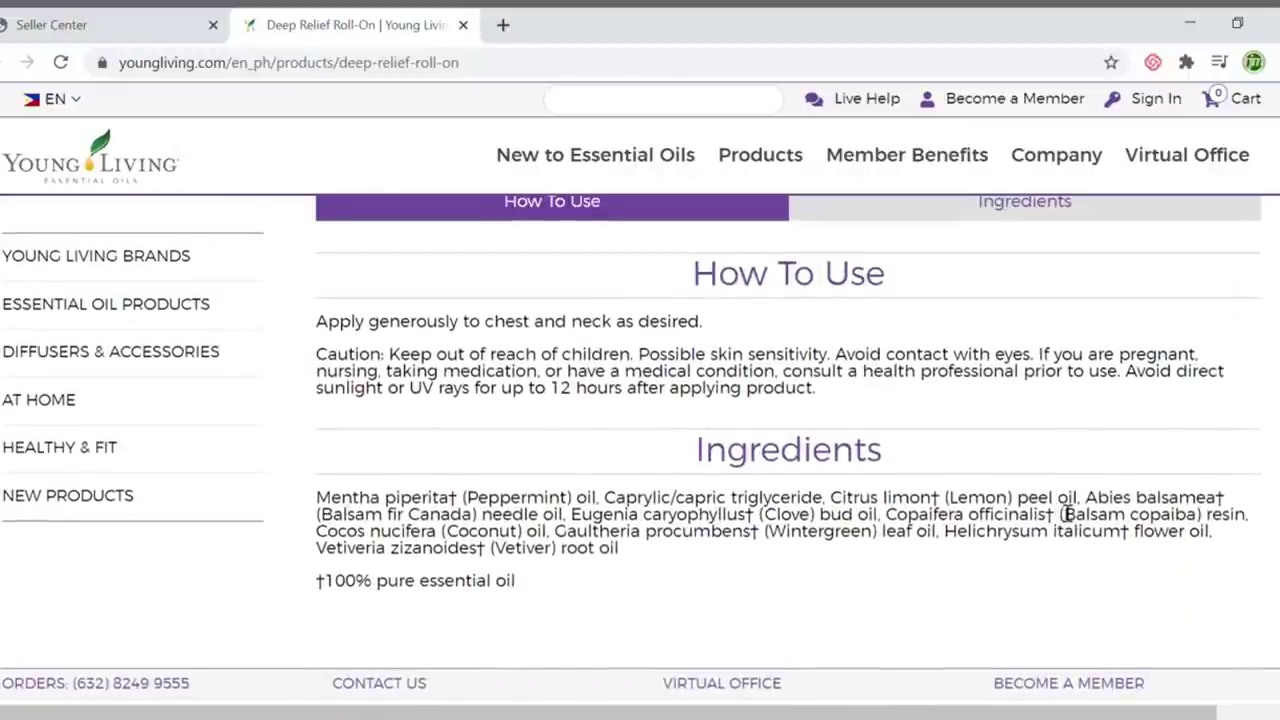
{"action": "scroll", "coordinate": [920, 514], "scroll_direction": "down", "scroll_amount": 3}
{"action": "scroll", "coordinate": [925, 515], "scroll_direction": "up", "scroll_amount": 5}
{"action": "scroll", "coordinate": [929, 514], "scroll_direction": "down", "scroll_amount": 3}
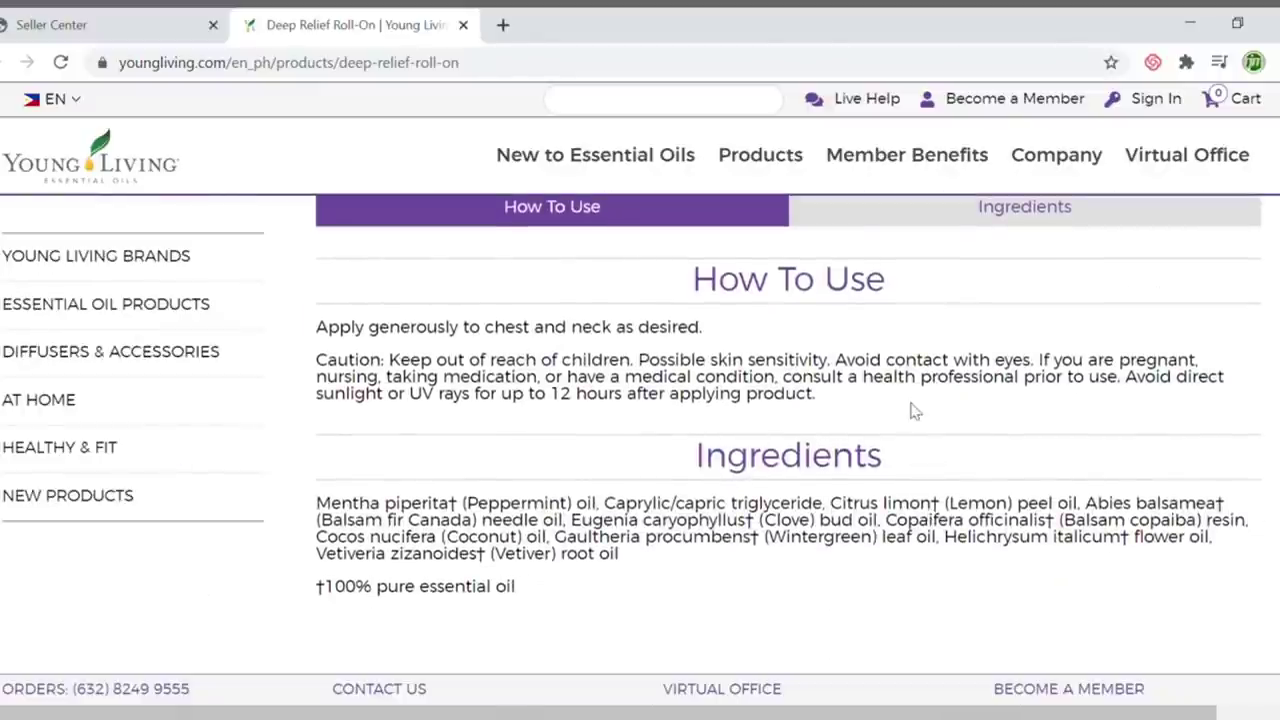
{"action": "left_click_drag", "start_coordinate": [866, 400], "coordinate": [331, 336]}
{"action": "key", "text": "ctrl+c"}
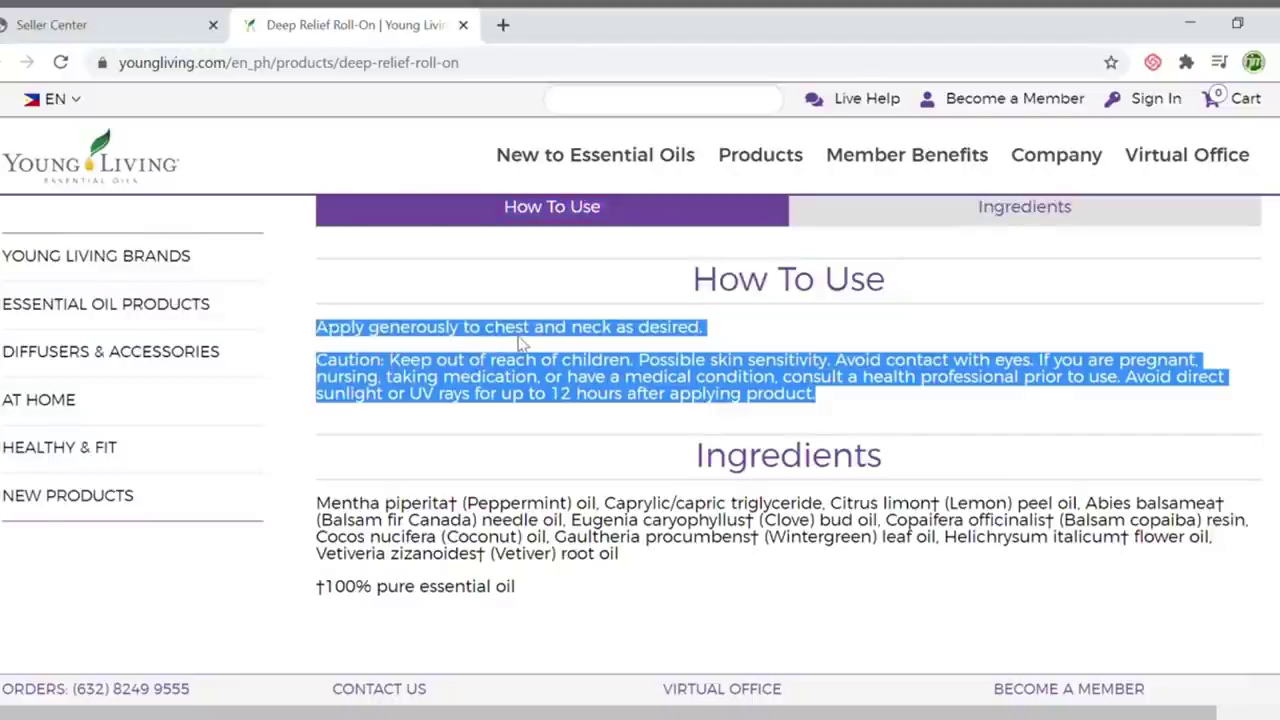
Paste it below the Application paragraph and remove the blank line before the Caution text
{"action": "left_click", "coordinate": [100, 20]}
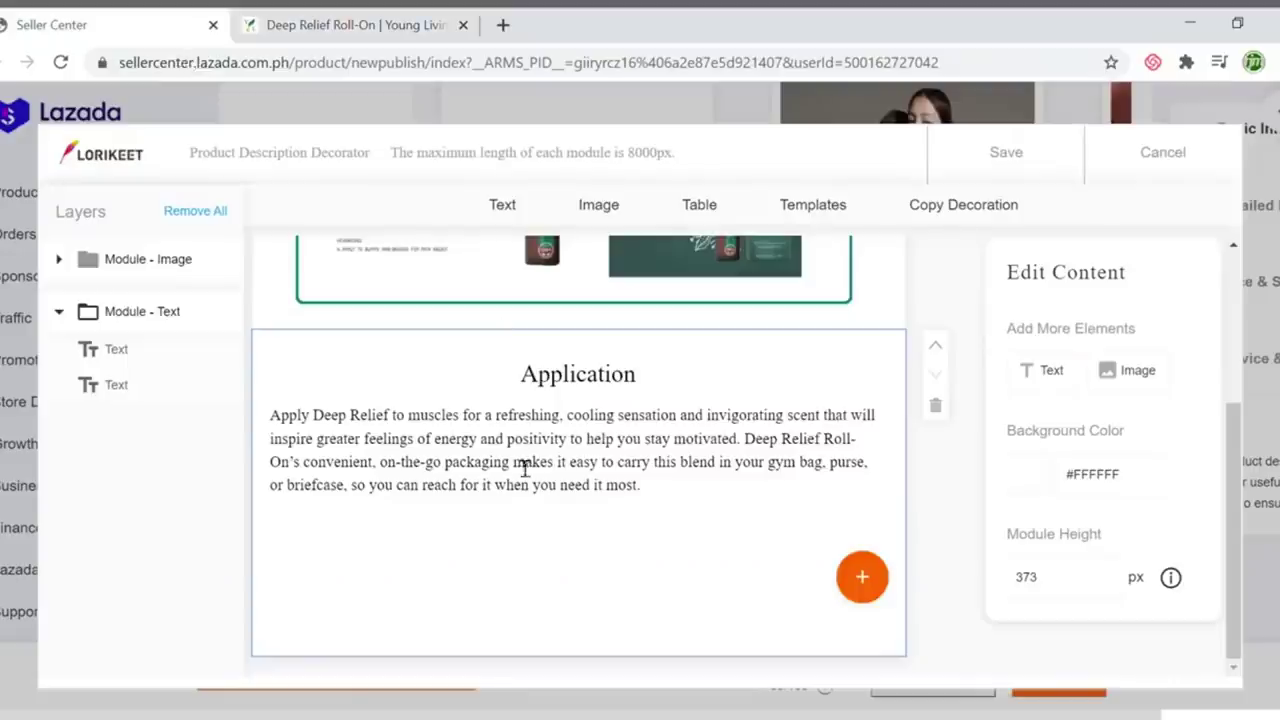
{"action": "left_click", "coordinate": [644, 490]}
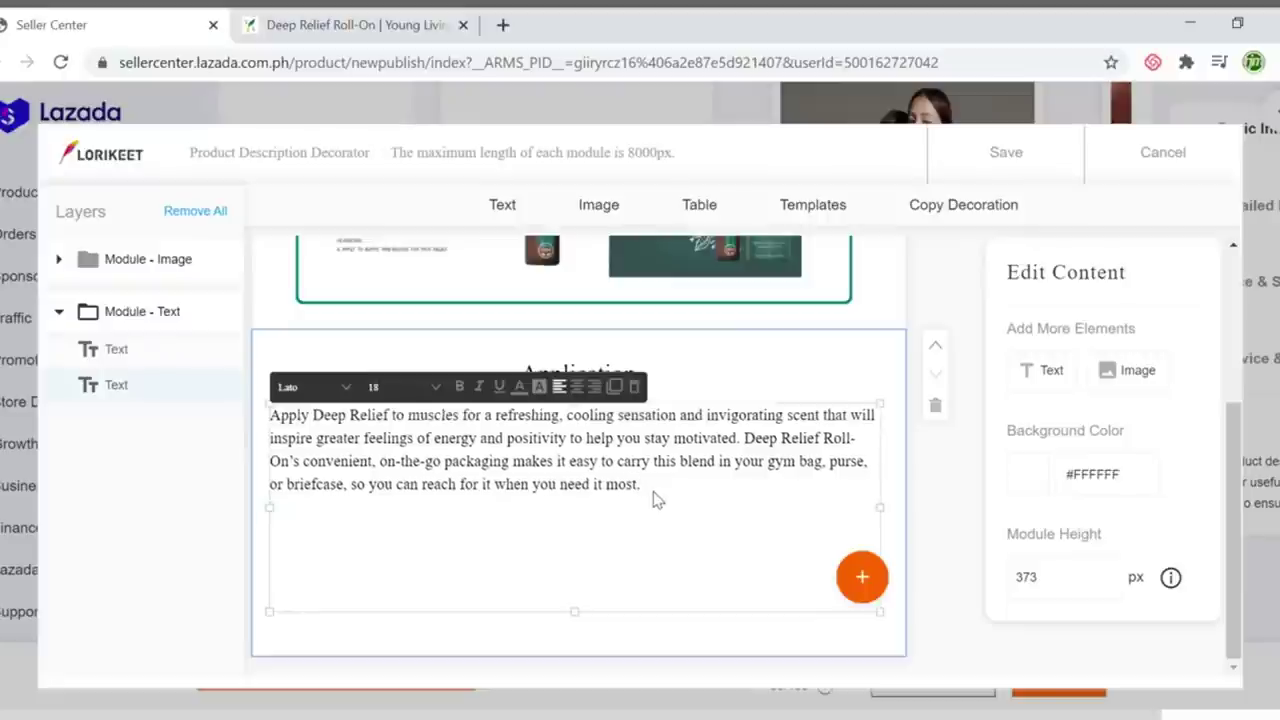
{"action": "key", "text": "ctrl+v"}
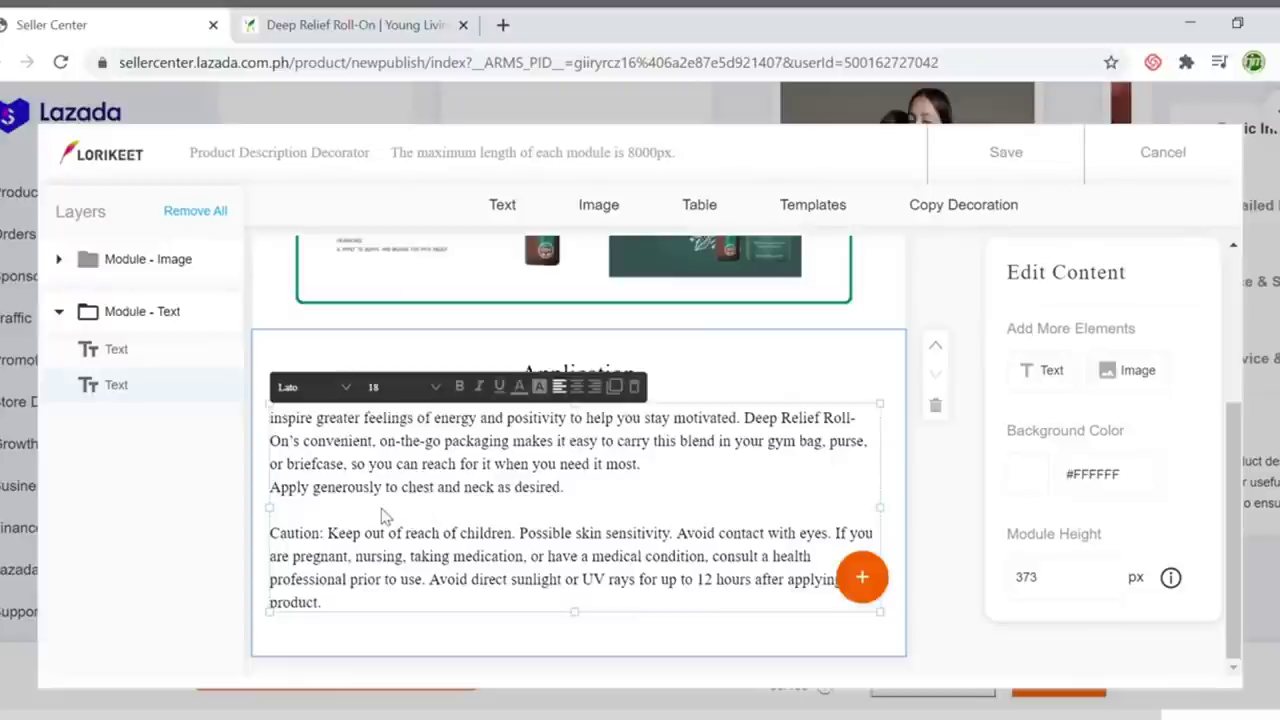
{"action": "left_click", "coordinate": [337, 514]}
{"action": "key", "text": "BackSpace"}
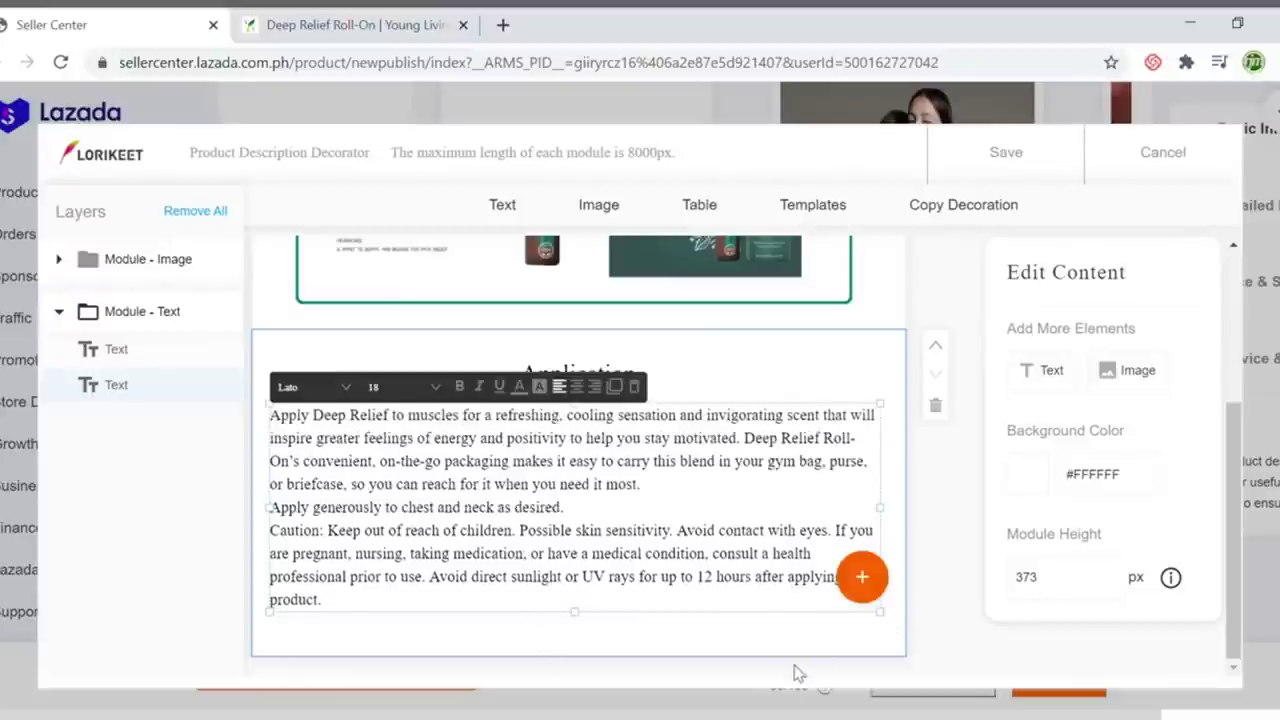
Move the body text up under the Application heading and set the Module Height to 330
{"action": "left_click", "coordinate": [612, 370]}
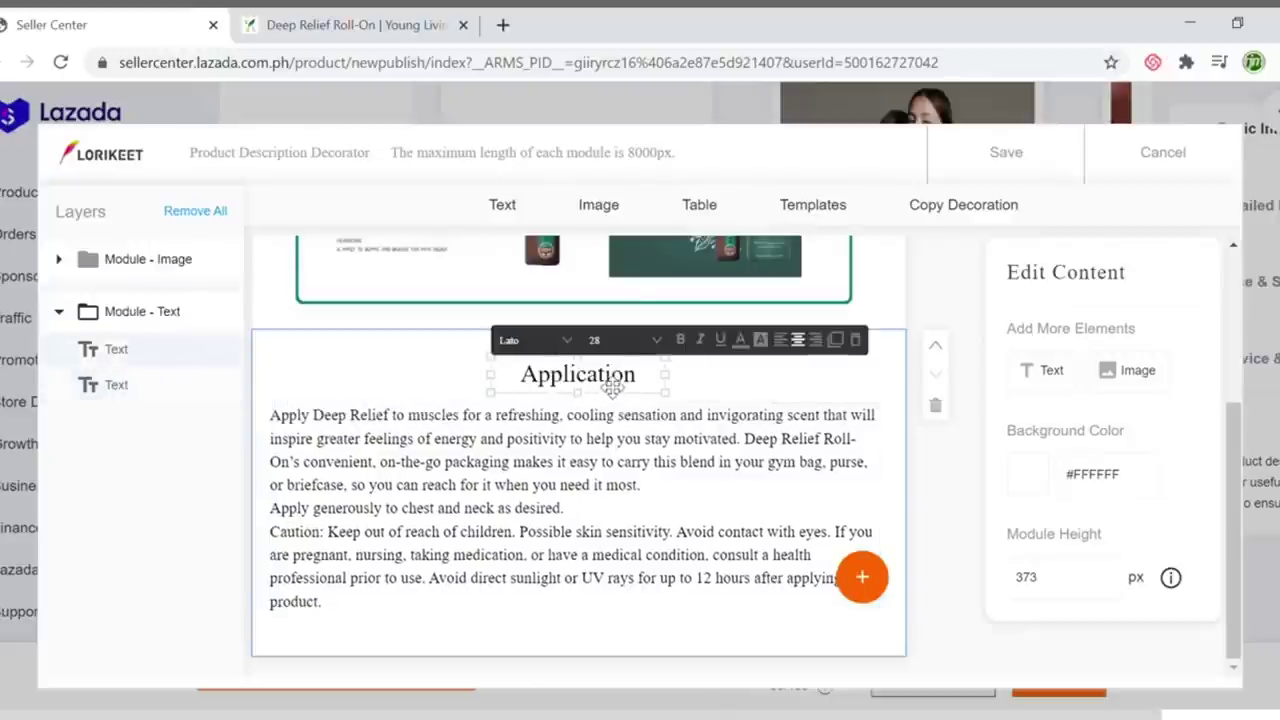
{"action": "left_click", "coordinate": [605, 438]}
{"action": "left_click_drag", "start_coordinate": [628, 498], "coordinate": [634, 451]}
{"action": "left_click", "coordinate": [1025, 565]}
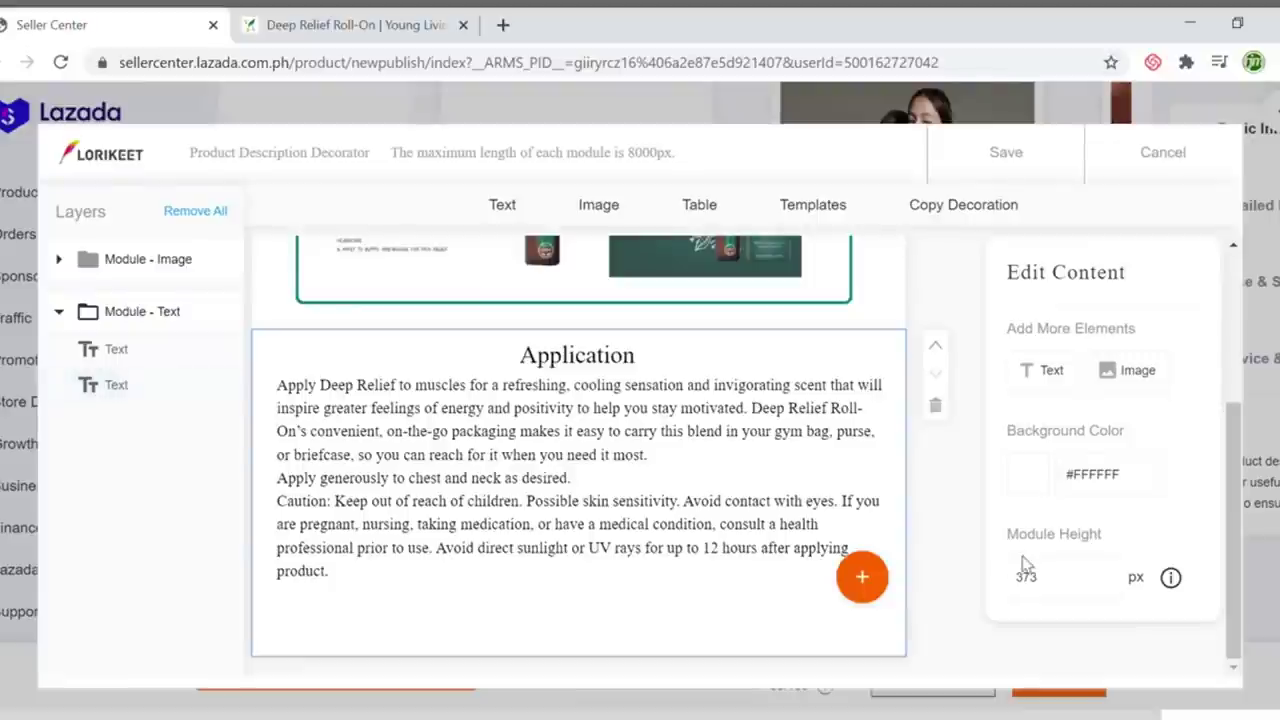
{"action": "key", "text": "BackSpace"}
{"action": "key", "text": "BackSpace"}
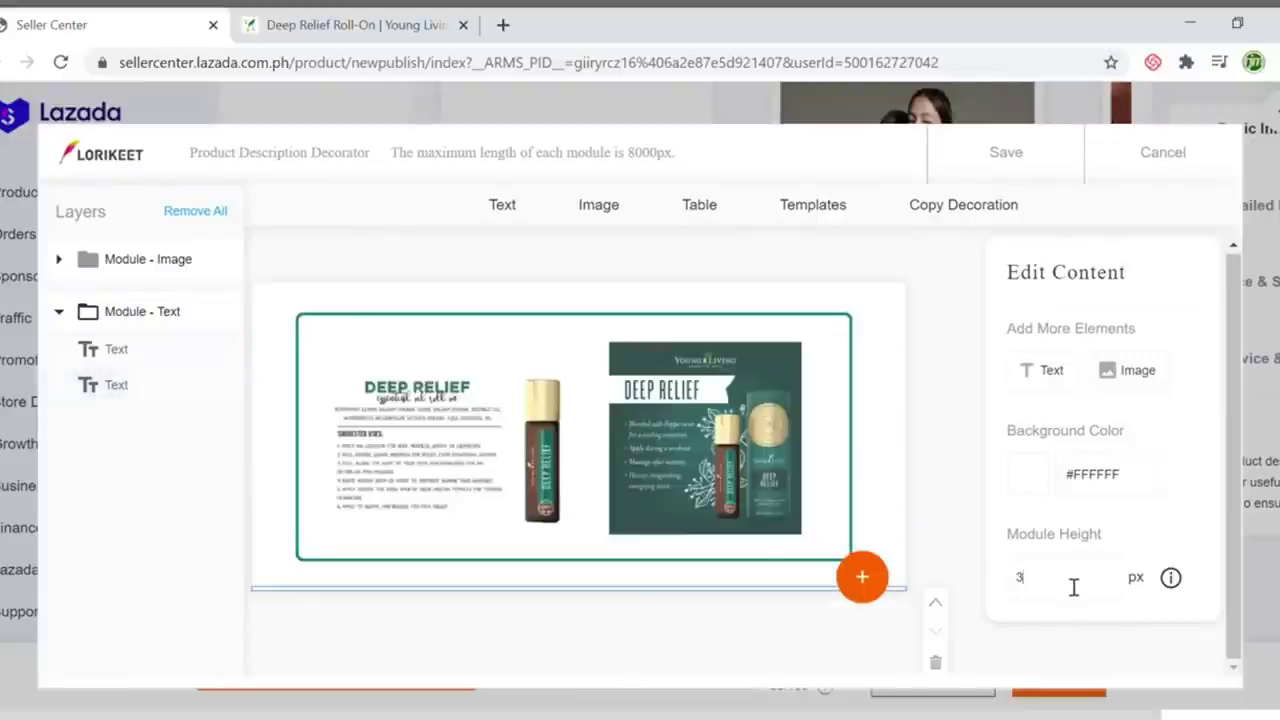
{"action": "type", "text": "60"}
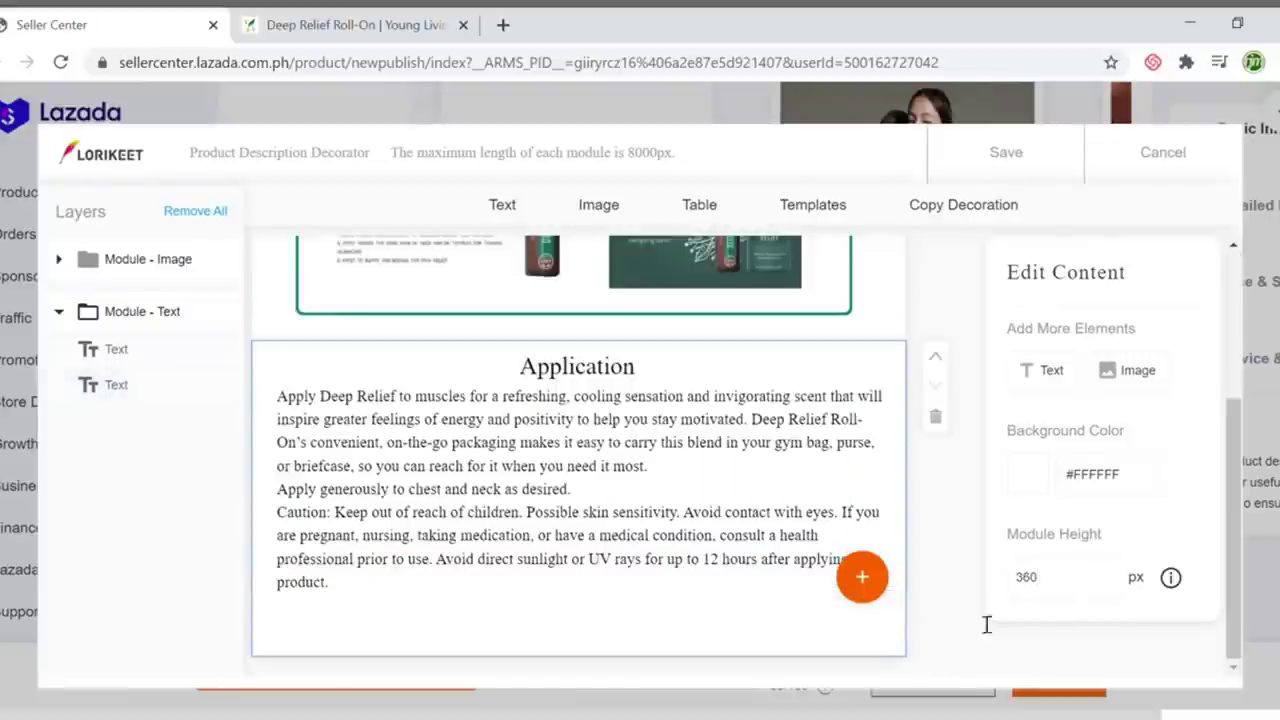
{"action": "key", "text": "BackSpace"}
{"action": "key", "text": "BackSpace"}
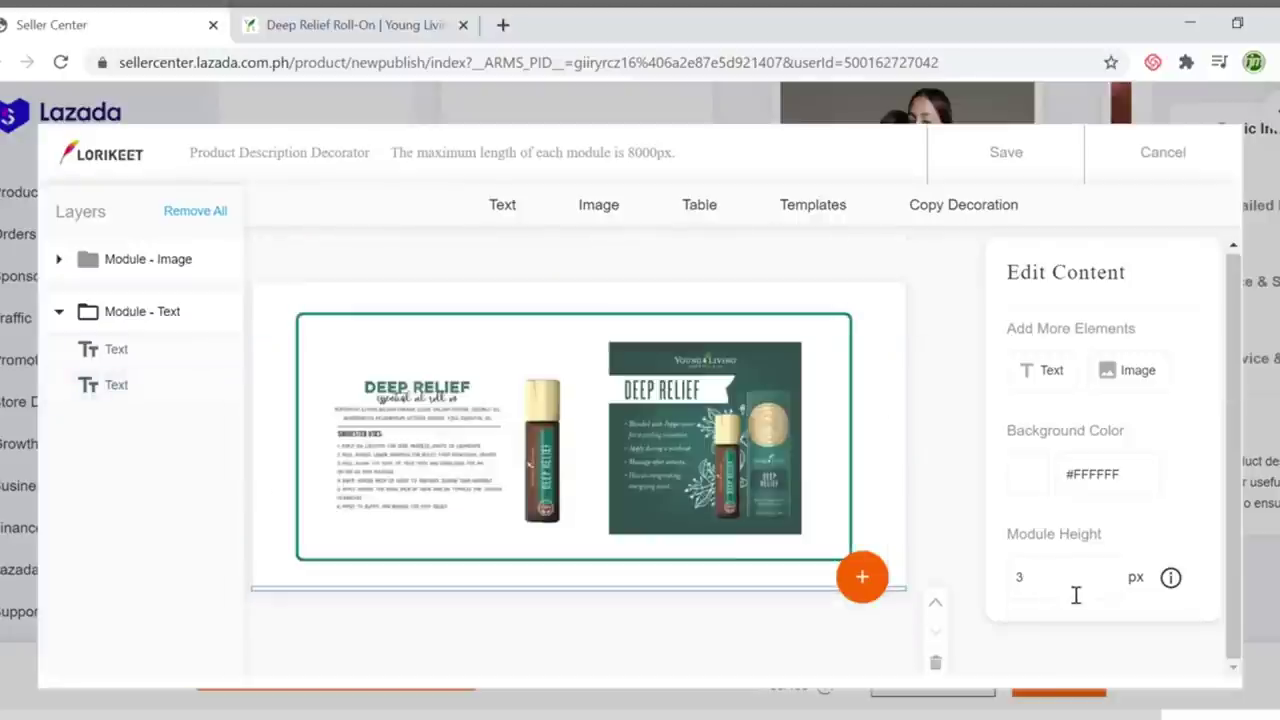
{"action": "type", "text": "40"}
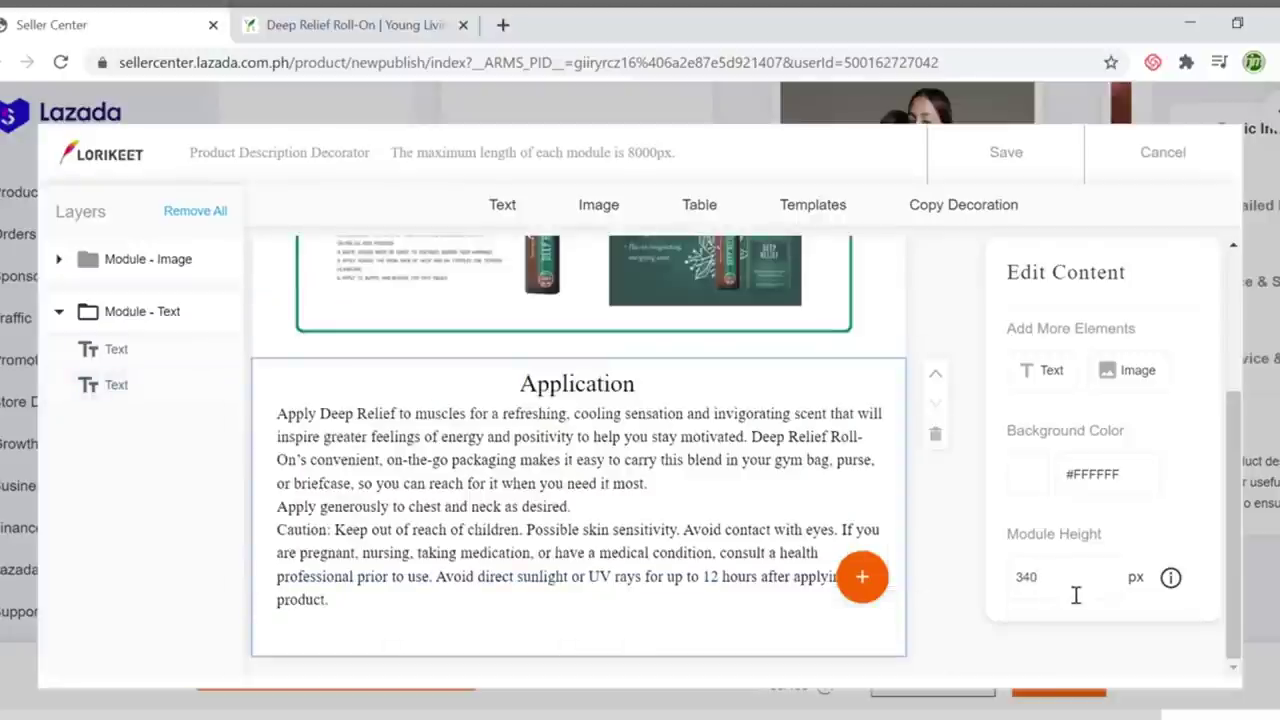
{"action": "key", "text": "BackSpace"}
{"action": "key", "text": "BackSpace"}
{"action": "type", "text": "30"}
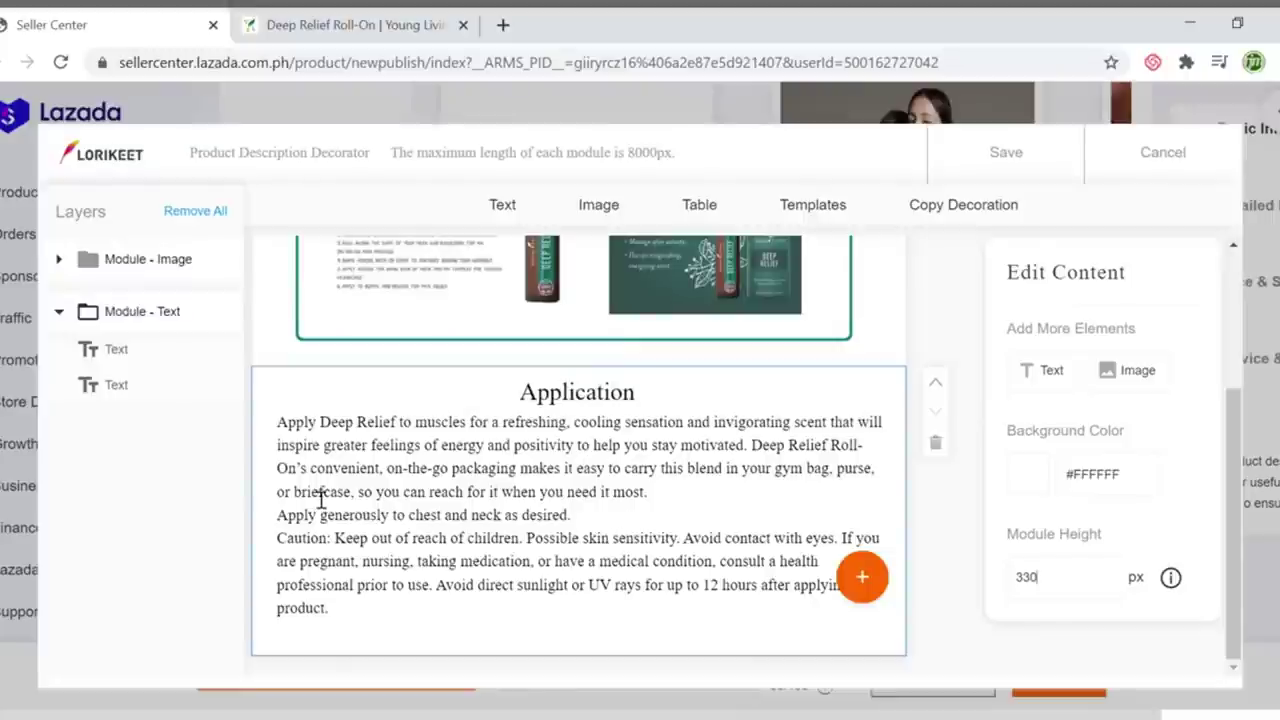
Return the Application text to left alignment and save the decorated long description
{"action": "left_click", "coordinate": [390, 509]}
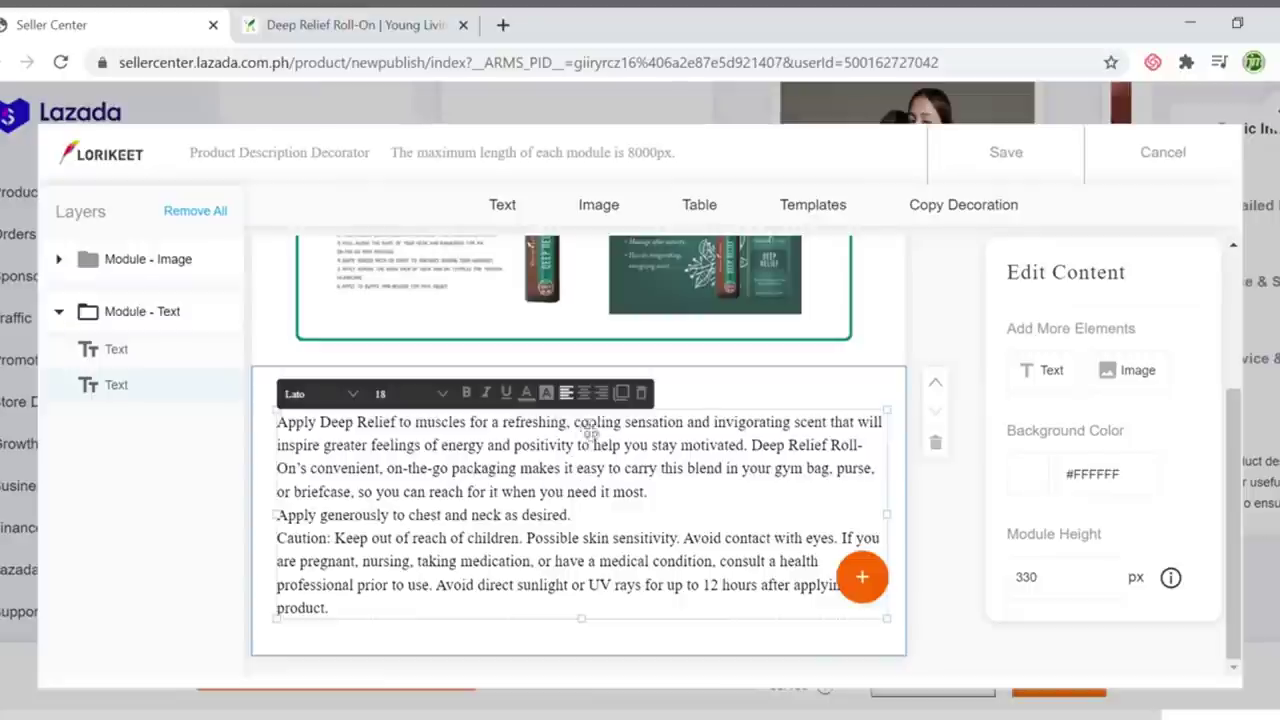
{"action": "left_click", "coordinate": [584, 393]}
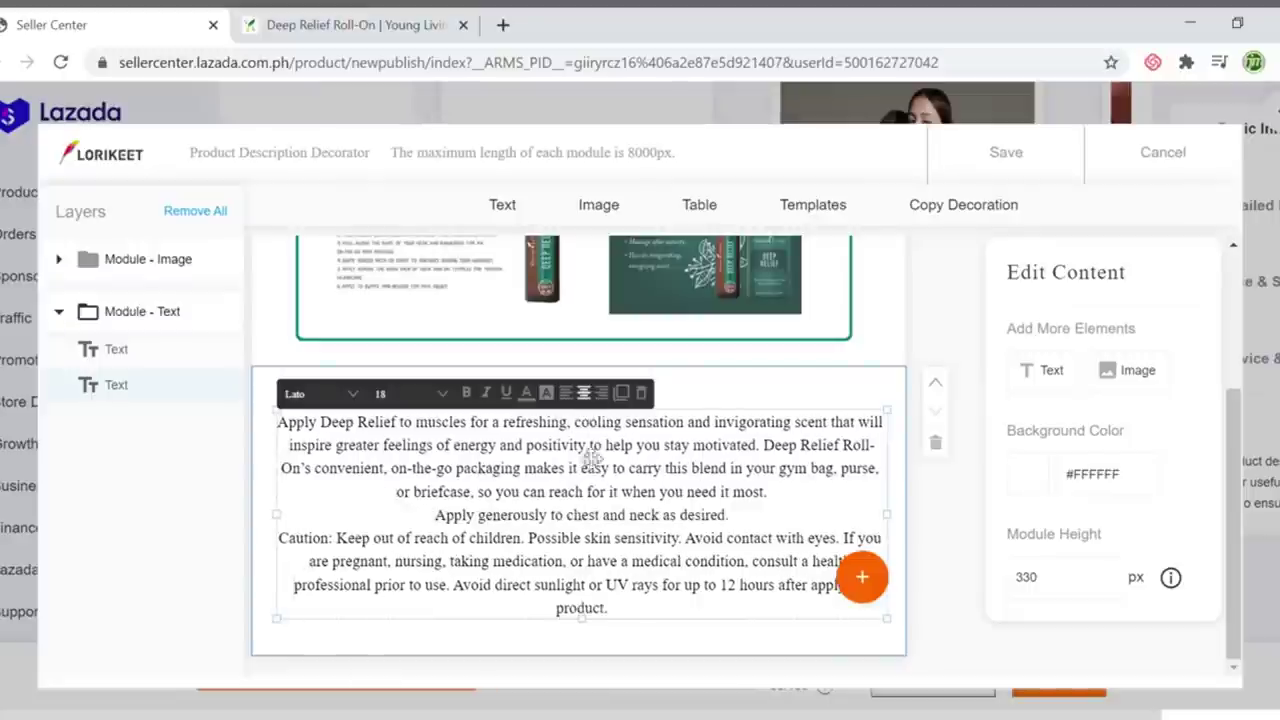
{"action": "left_click", "coordinate": [567, 393]}
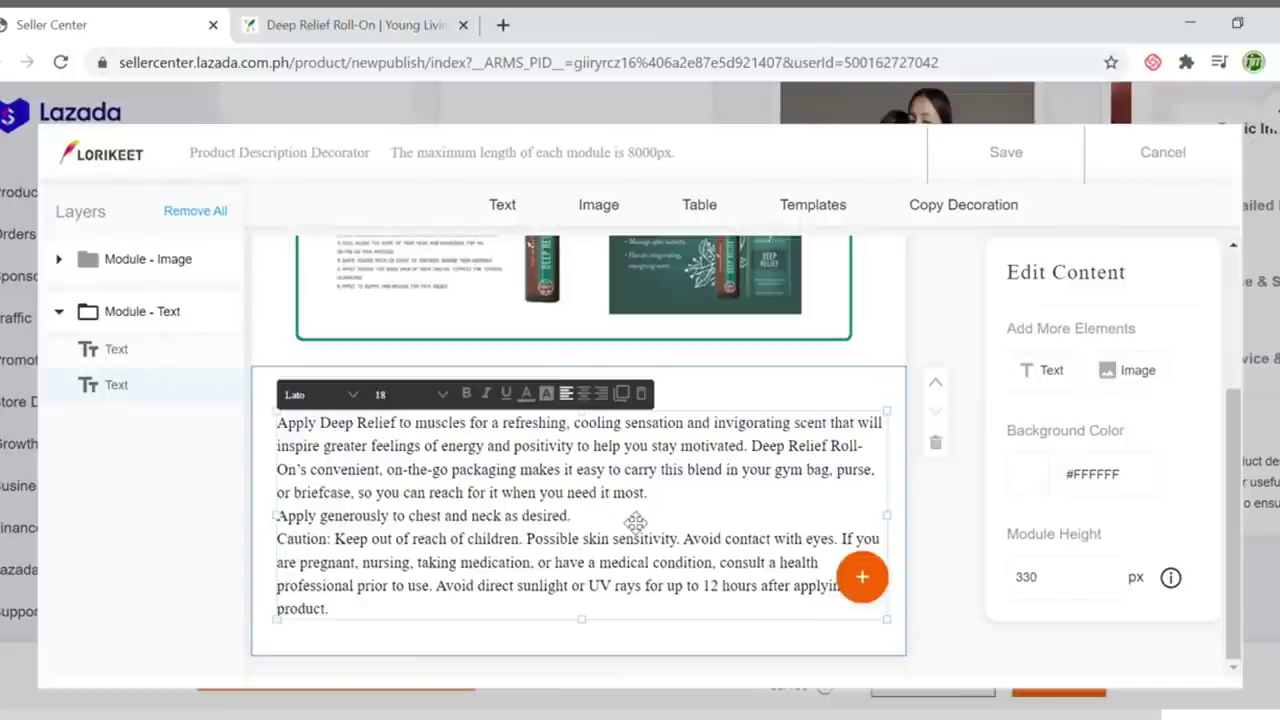
{"action": "left_click", "coordinate": [878, 340]}
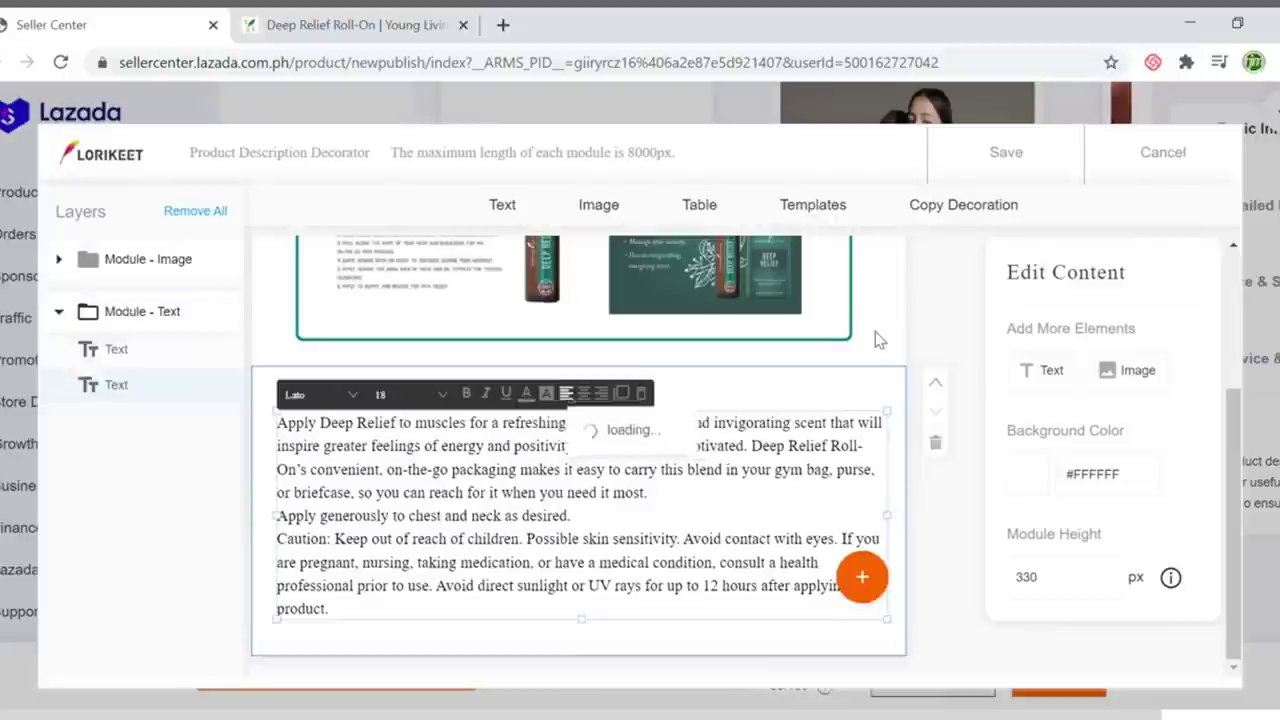
{"action": "scroll", "coordinate": [716, 495], "scroll_direction": "up", "scroll_amount": 2}
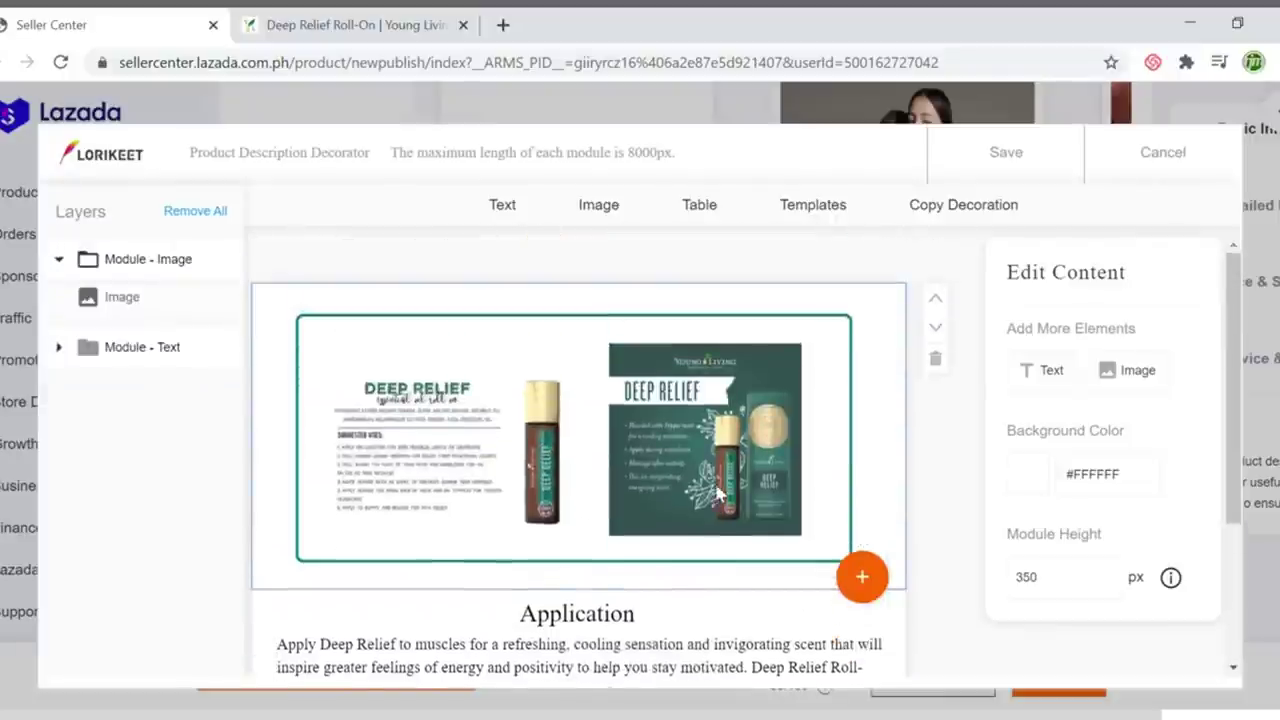
{"action": "scroll", "coordinate": [639, 501], "scroll_direction": "down", "scroll_amount": 2}
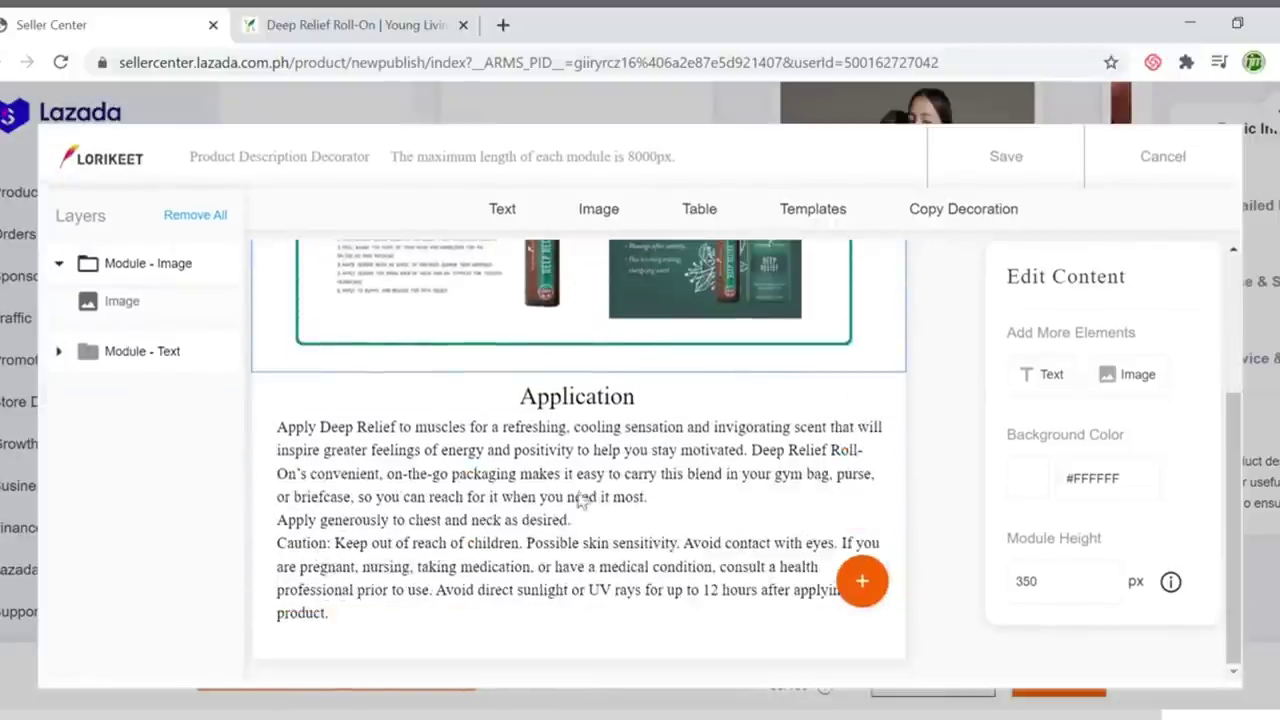
{"action": "left_click", "coordinate": [963, 161]}
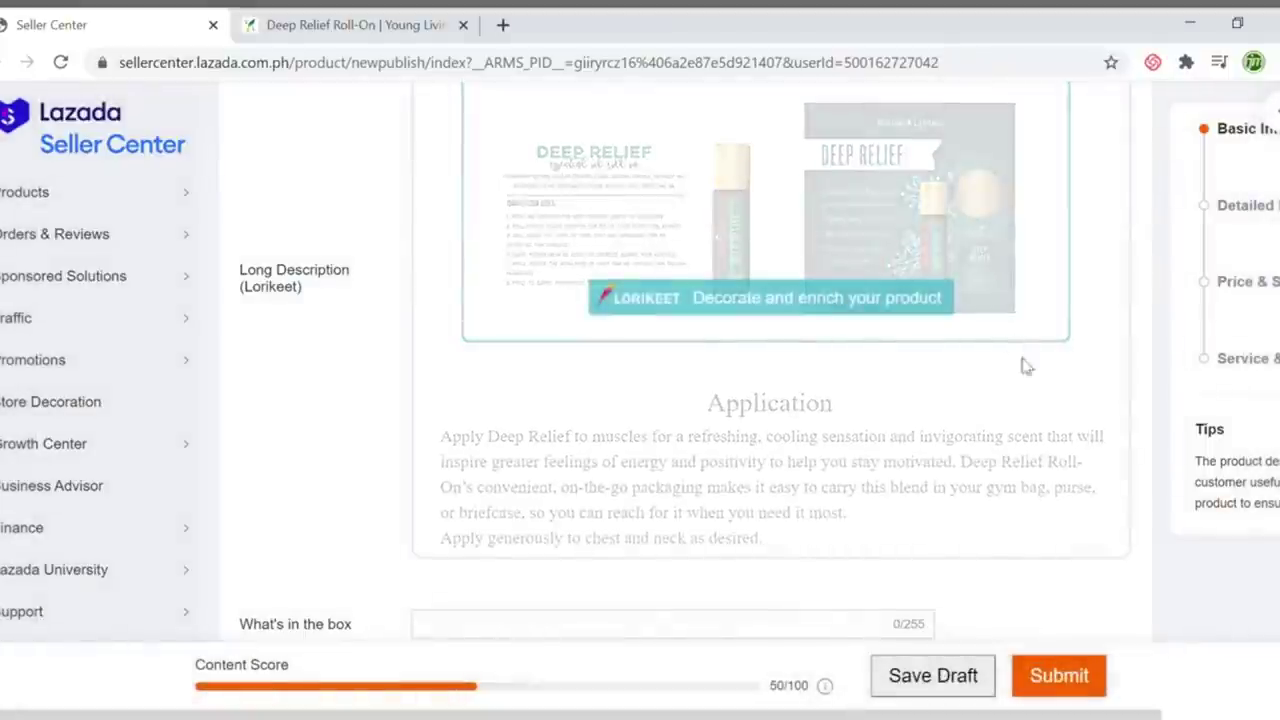
Check the Young Living product page and enter '10ML Essential' in What's in the box
{"action": "scroll", "coordinate": [1006, 343], "scroll_direction": "up", "scroll_amount": 4}
{"action": "scroll", "coordinate": [1029, 378], "scroll_direction": "down", "scroll_amount": 4}
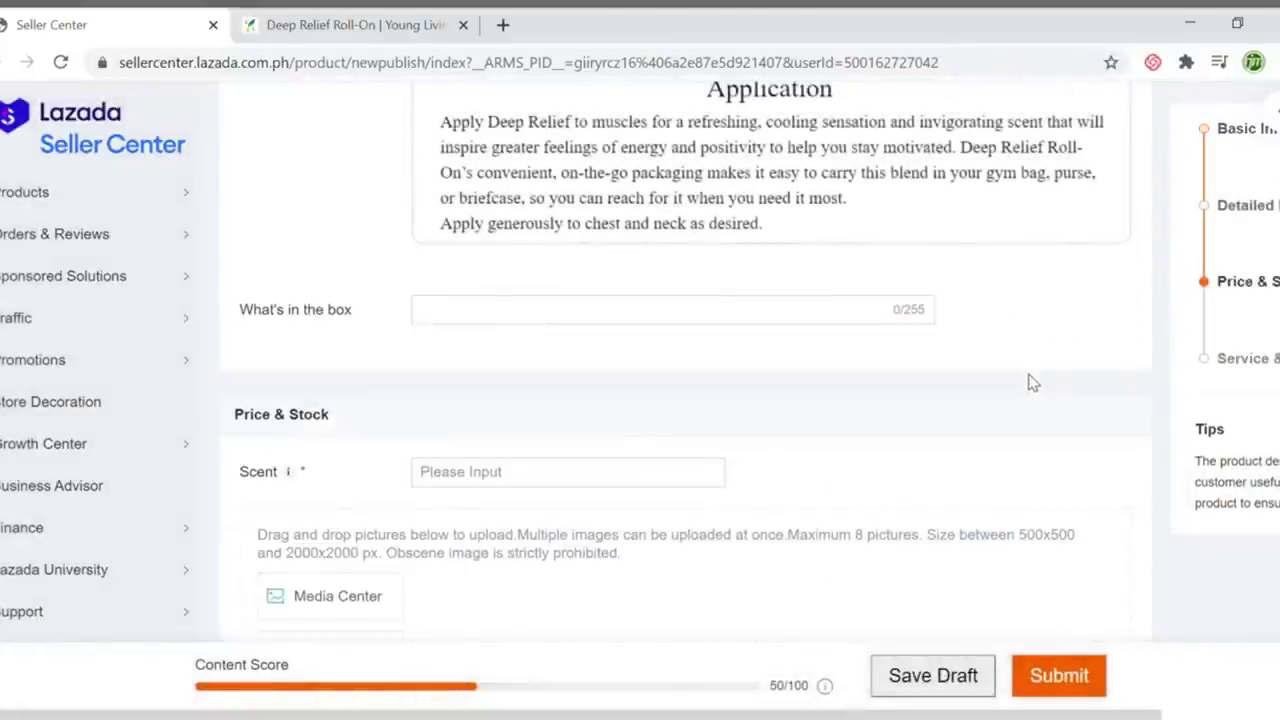
{"action": "scroll", "coordinate": [1031, 380], "scroll_direction": "up", "scroll_amount": 4}
{"action": "scroll", "coordinate": [1033, 383], "scroll_direction": "down", "scroll_amount": 5}
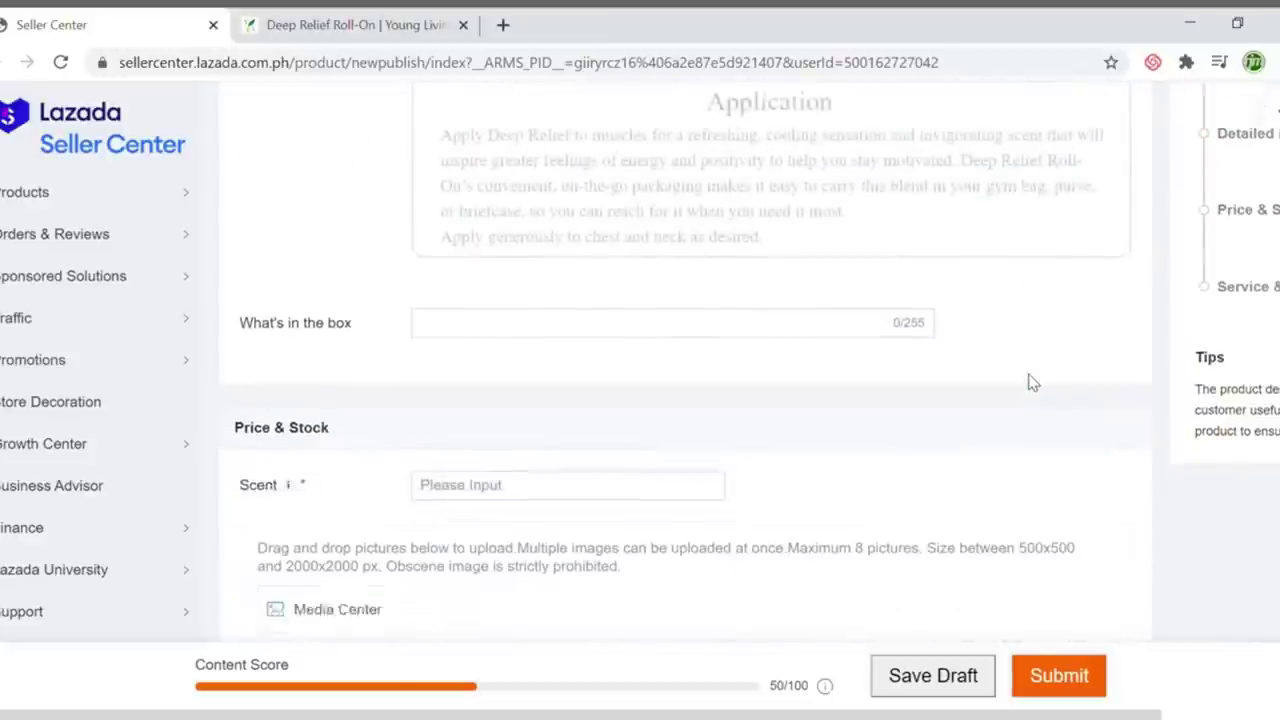
{"action": "left_click", "coordinate": [449, 330]}
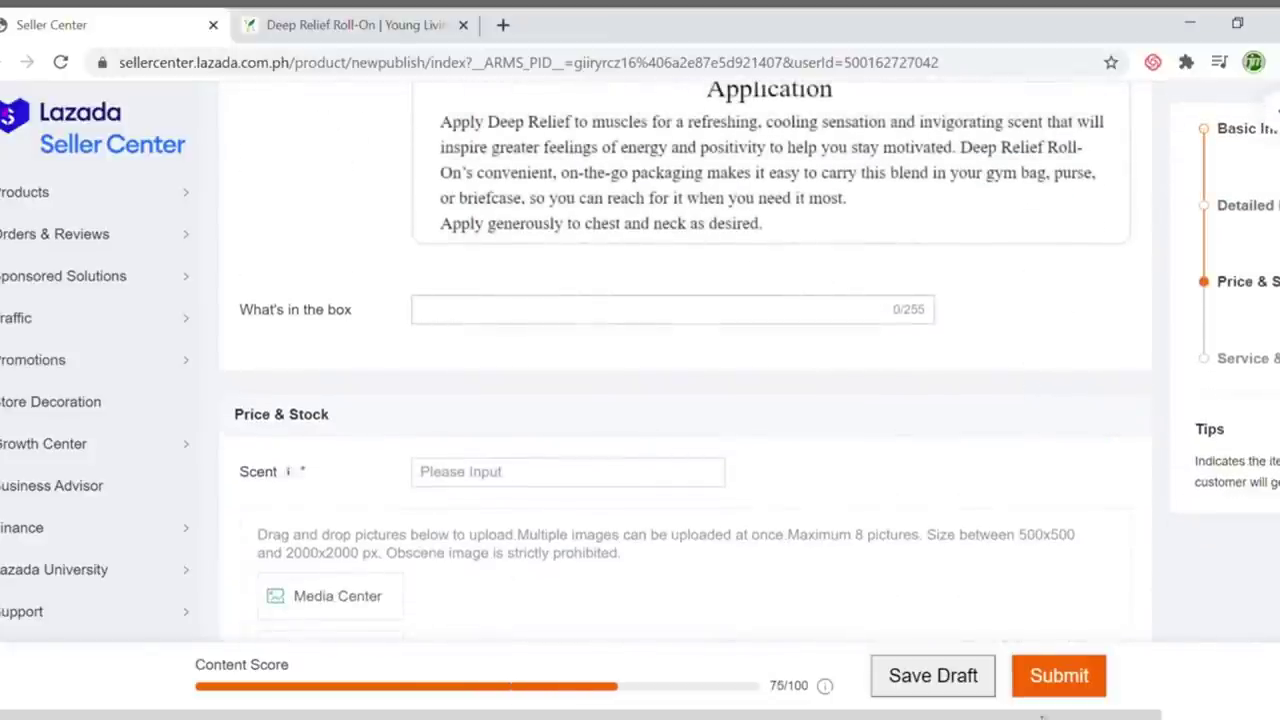
{"action": "mouse_move", "coordinate": [779, 690]}
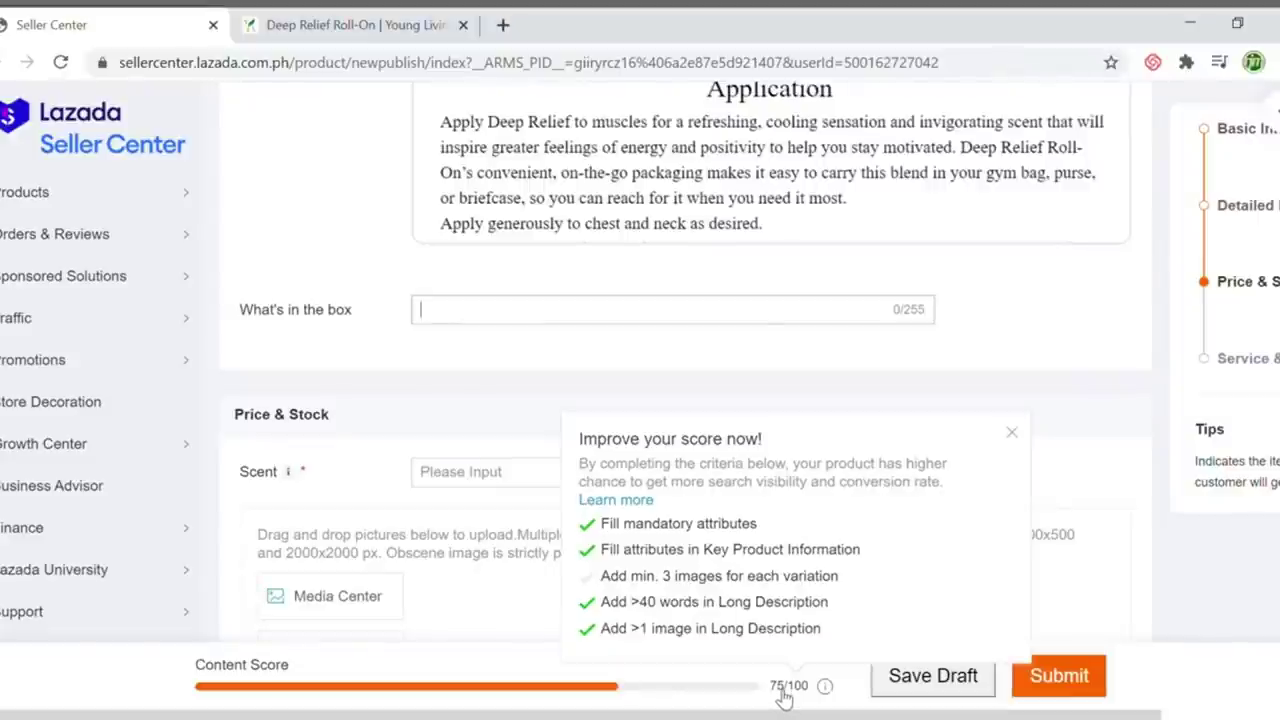
{"action": "left_click", "coordinate": [370, 30]}
{"action": "scroll", "coordinate": [566, 466], "scroll_direction": "up", "scroll_amount": 10}
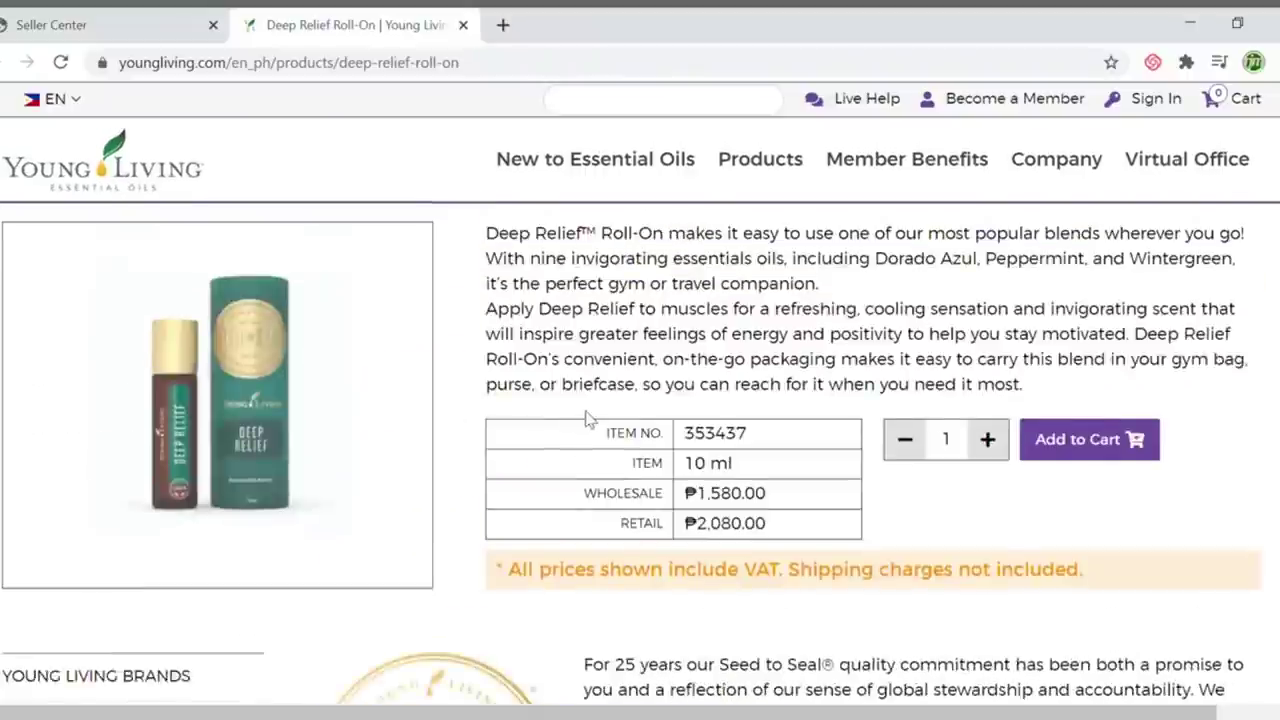
{"action": "scroll", "coordinate": [600, 428], "scroll_direction": "down", "scroll_amount": 10}
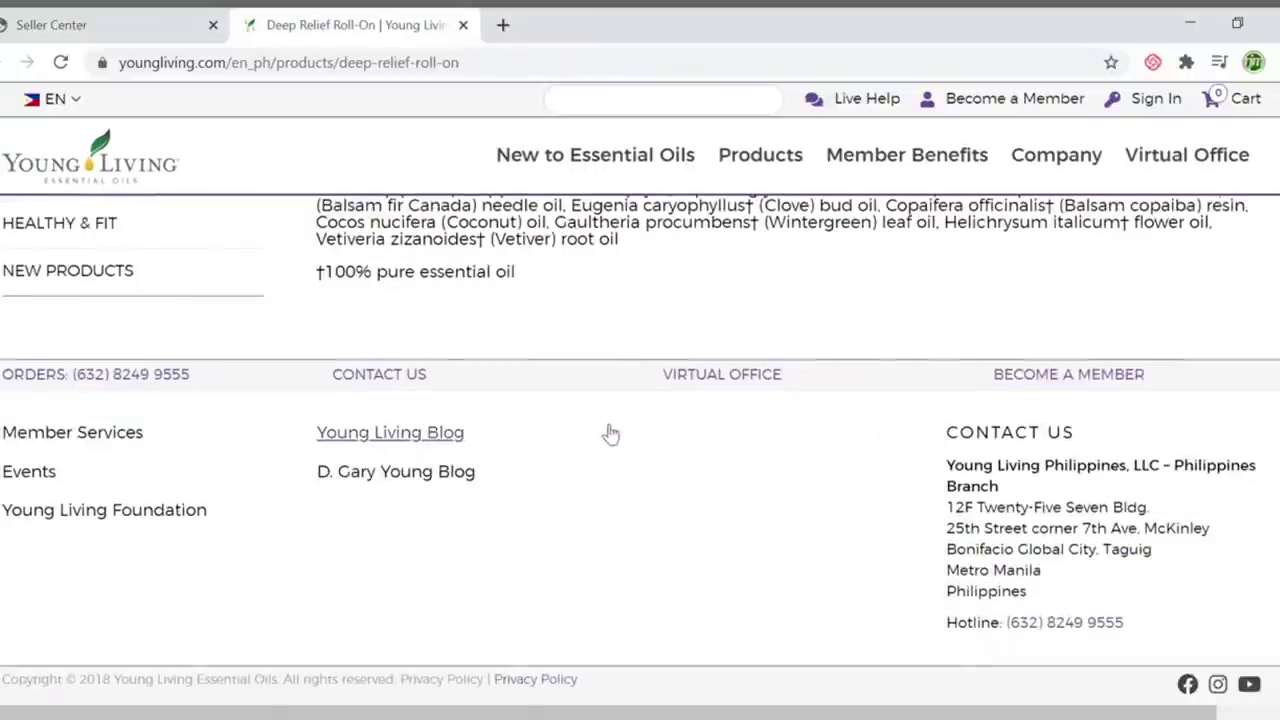
{"action": "scroll", "coordinate": [610, 433], "scroll_direction": "up", "scroll_amount": 2}
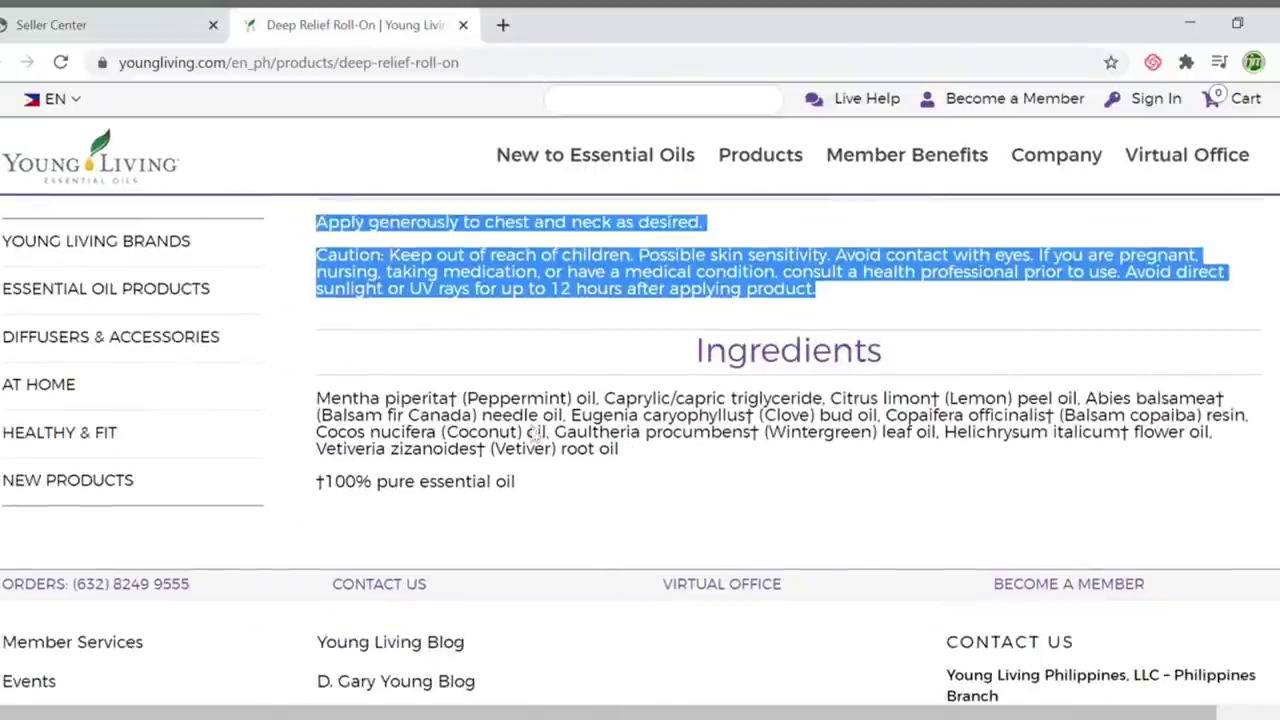
{"action": "left_click", "coordinate": [150, 22]}
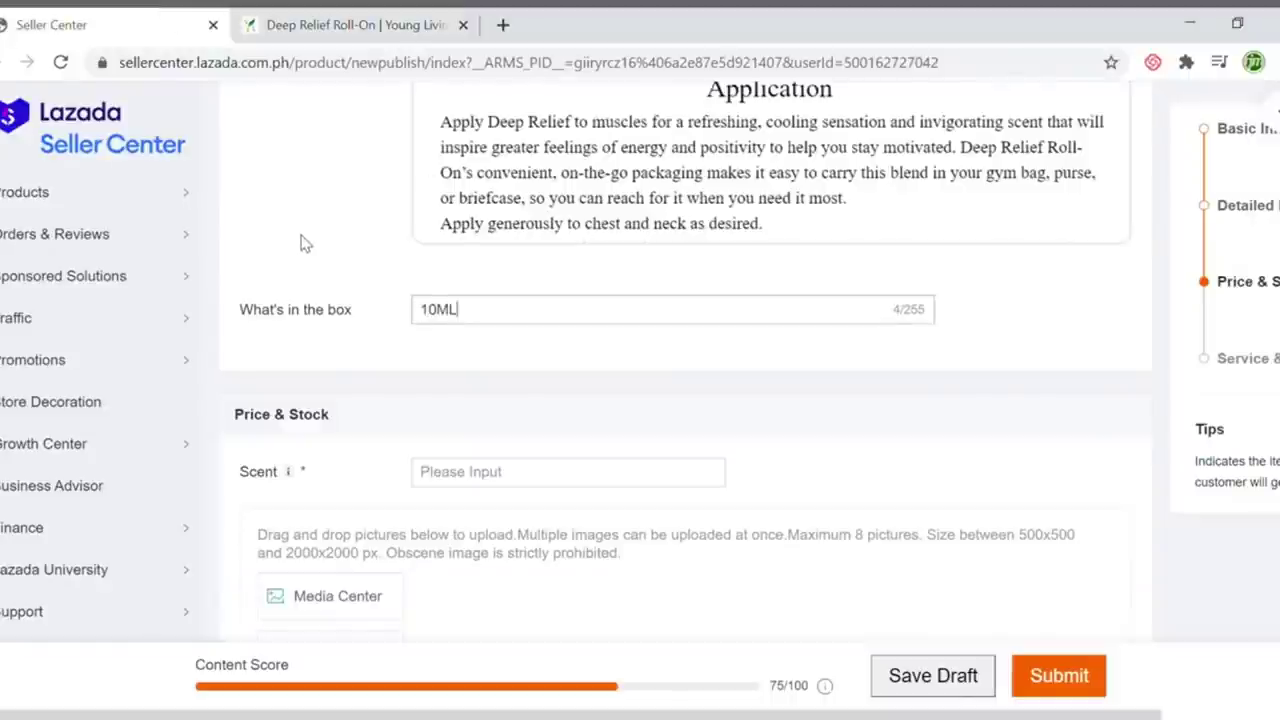
{"action": "type", "text": "10ML Essential"}
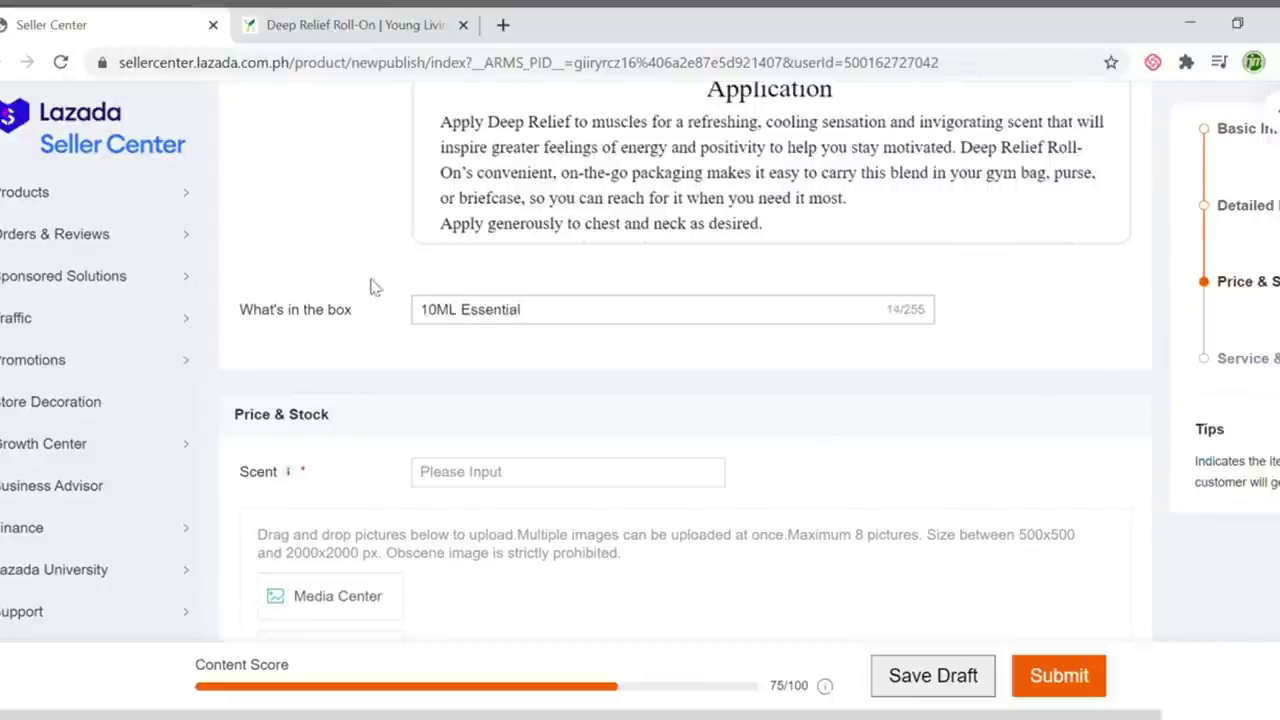
Copy the Young Living product title and replace 'Essential' with 'Deep Relief Roll-On'
{"action": "scroll", "coordinate": [400, 250], "scroll_direction": "up", "scroll_amount": 5}
{"action": "left_click", "coordinate": [350, 24]}
{"action": "scroll", "coordinate": [563, 337], "scroll_direction": "up", "scroll_amount": 5}
{"action": "scroll", "coordinate": [580, 355], "scroll_direction": "up", "scroll_amount": 3}
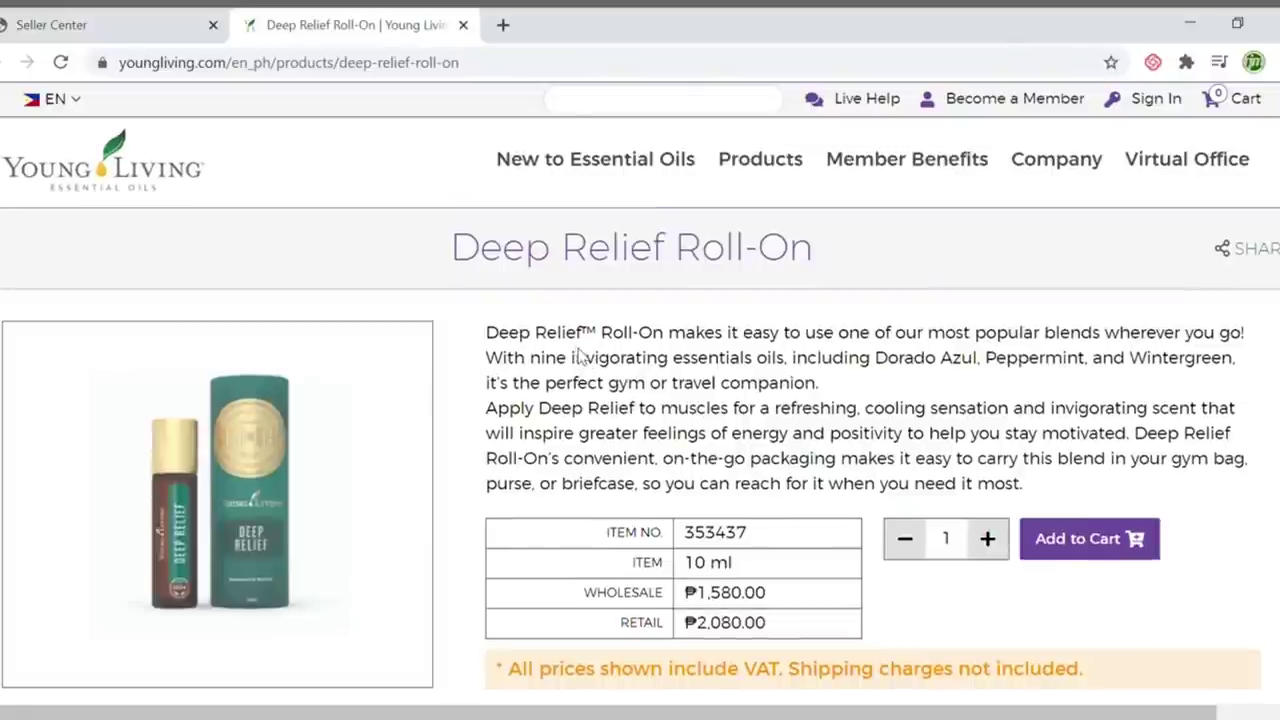
{"action": "left_click_drag", "start_coordinate": [835, 251], "coordinate": [462, 257]}
{"action": "key", "text": "ctrl+c"}
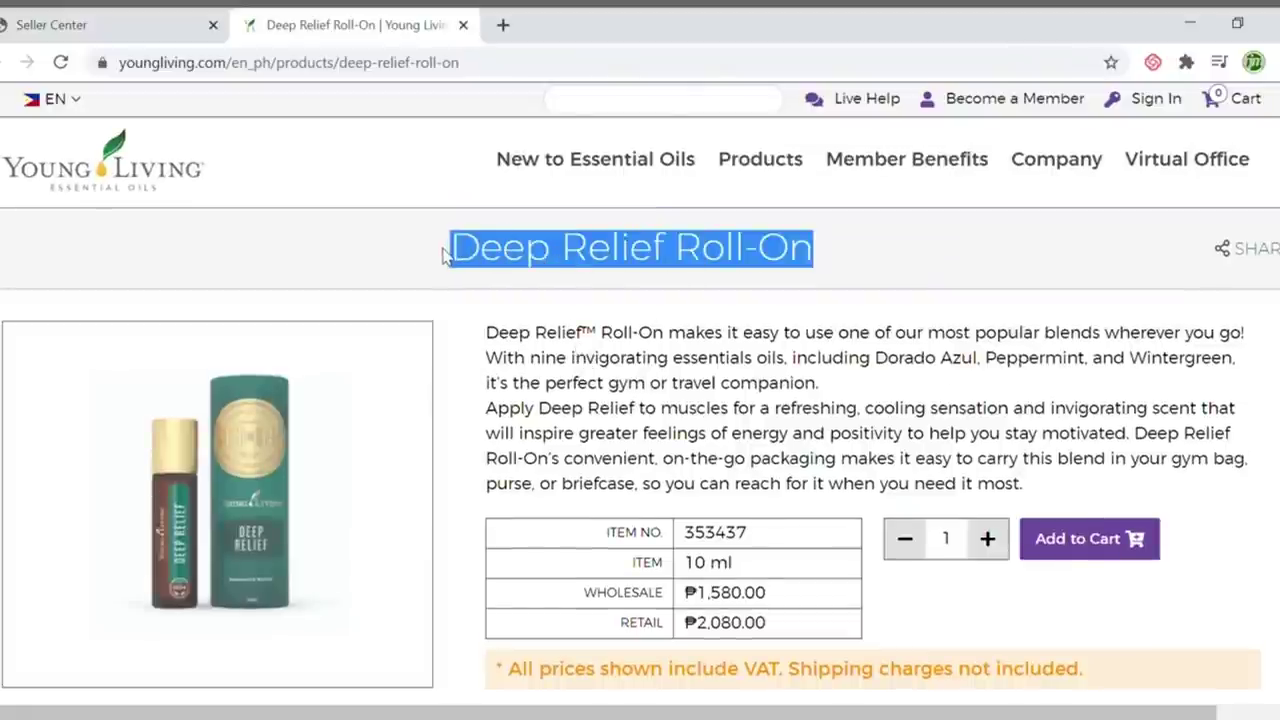
{"action": "key", "text": "ctrl+shift+Tab"}
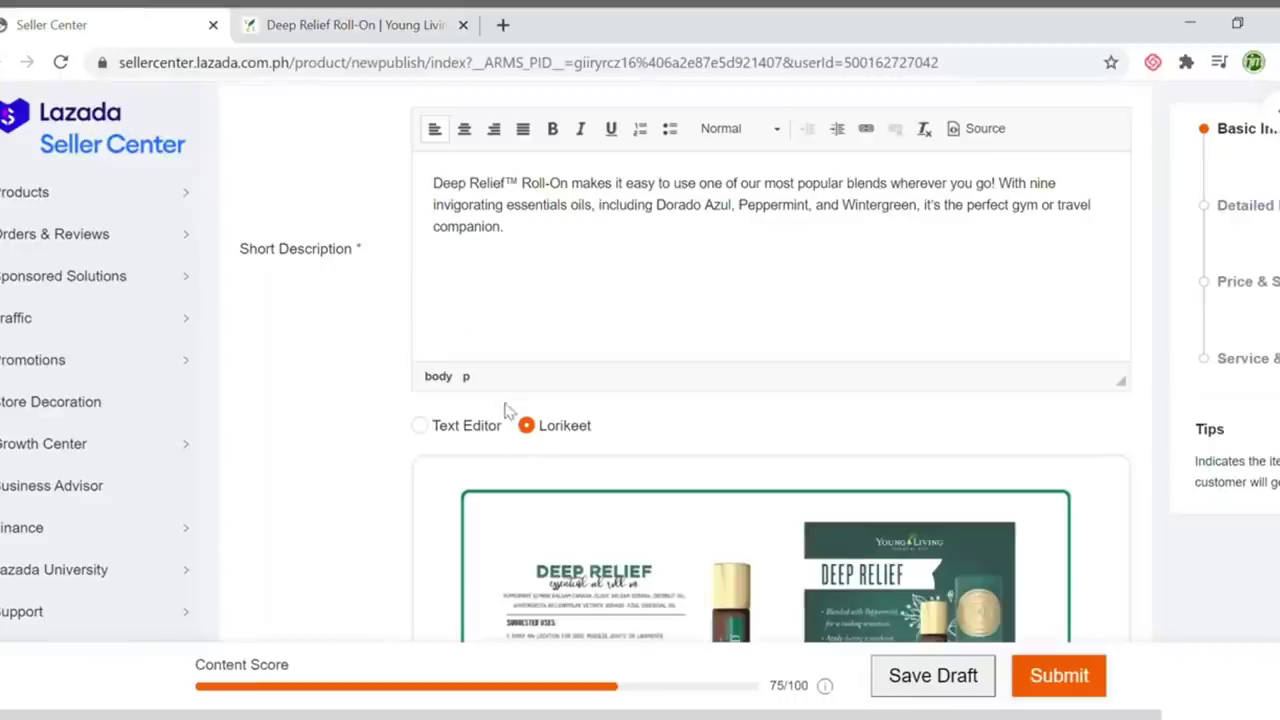
{"action": "scroll", "coordinate": [543, 429], "scroll_direction": "down", "scroll_amount": 7}
{"action": "scroll", "coordinate": [643, 420], "scroll_direction": "up", "scroll_amount": 3}
{"action": "scroll", "coordinate": [643, 420], "scroll_direction": "down", "scroll_amount": 4}
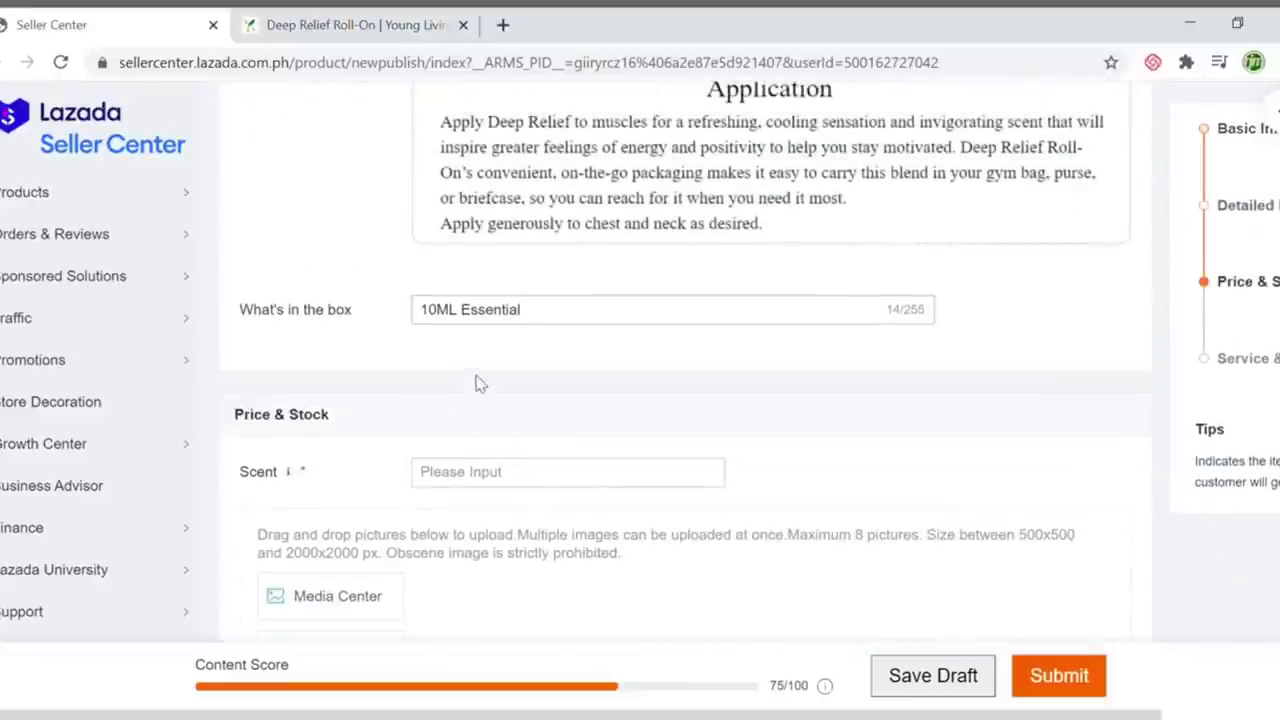
{"action": "left_click_drag", "start_coordinate": [461, 312], "coordinate": [620, 329]}
{"action": "type", "text": "Deep Relief Roll-On"}
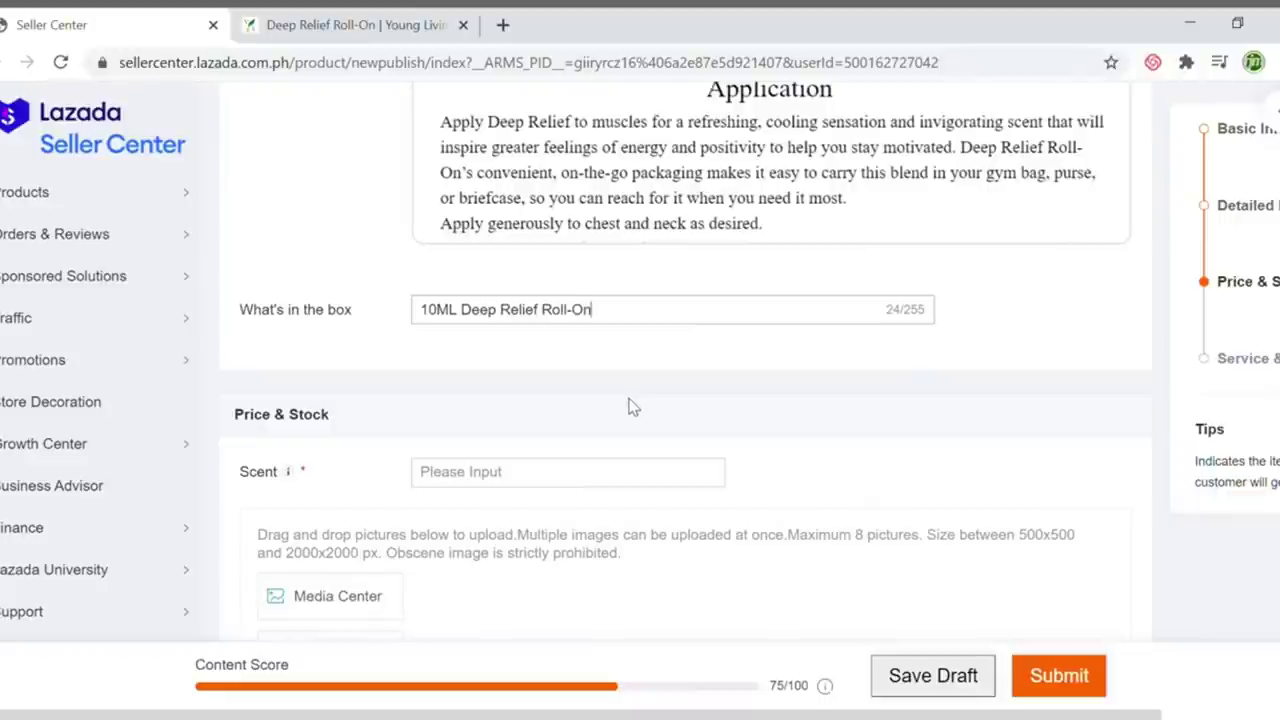
{"action": "scroll", "coordinate": [880, 398], "scroll_direction": "down", "scroll_amount": 1}
{"action": "left_click", "coordinate": [617, 371]}
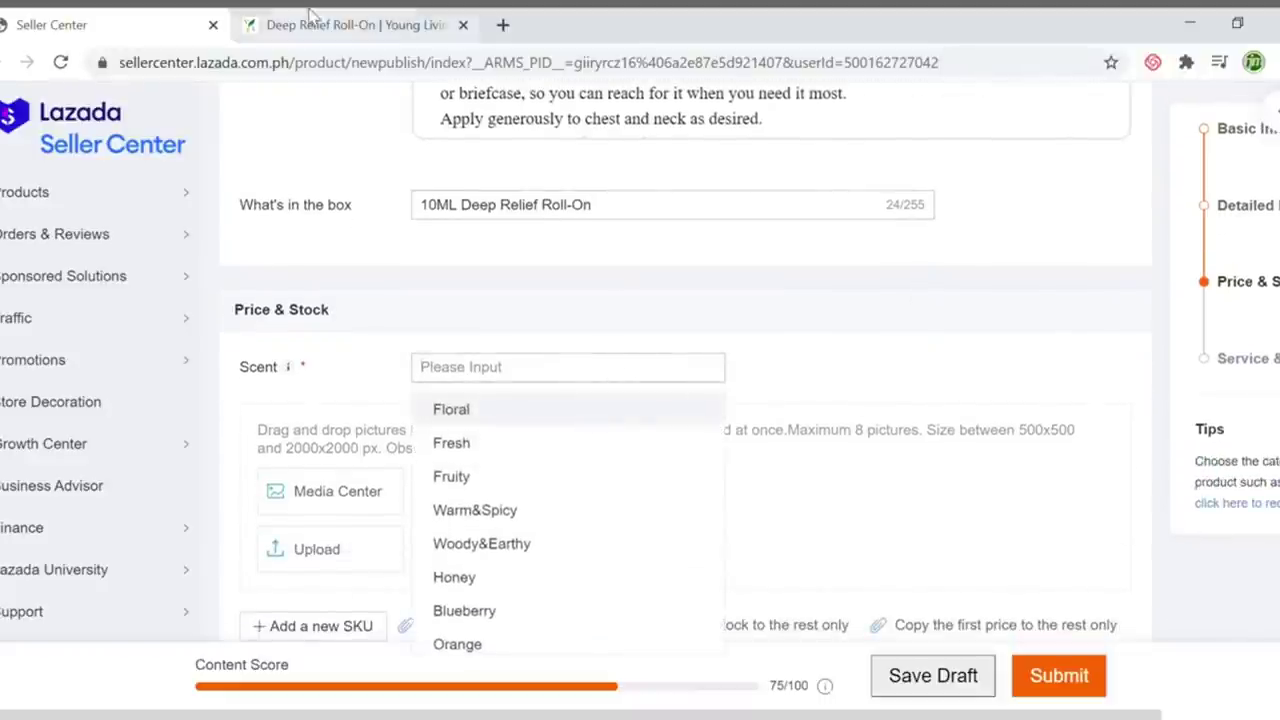
Check the Young Living page, then paste so Scent reads 'Deep Relief Roll-On Essential Oil'
{"action": "left_click", "coordinate": [310, 15]}
{"action": "scroll", "coordinate": [795, 423], "scroll_direction": "down", "scroll_amount": 15}
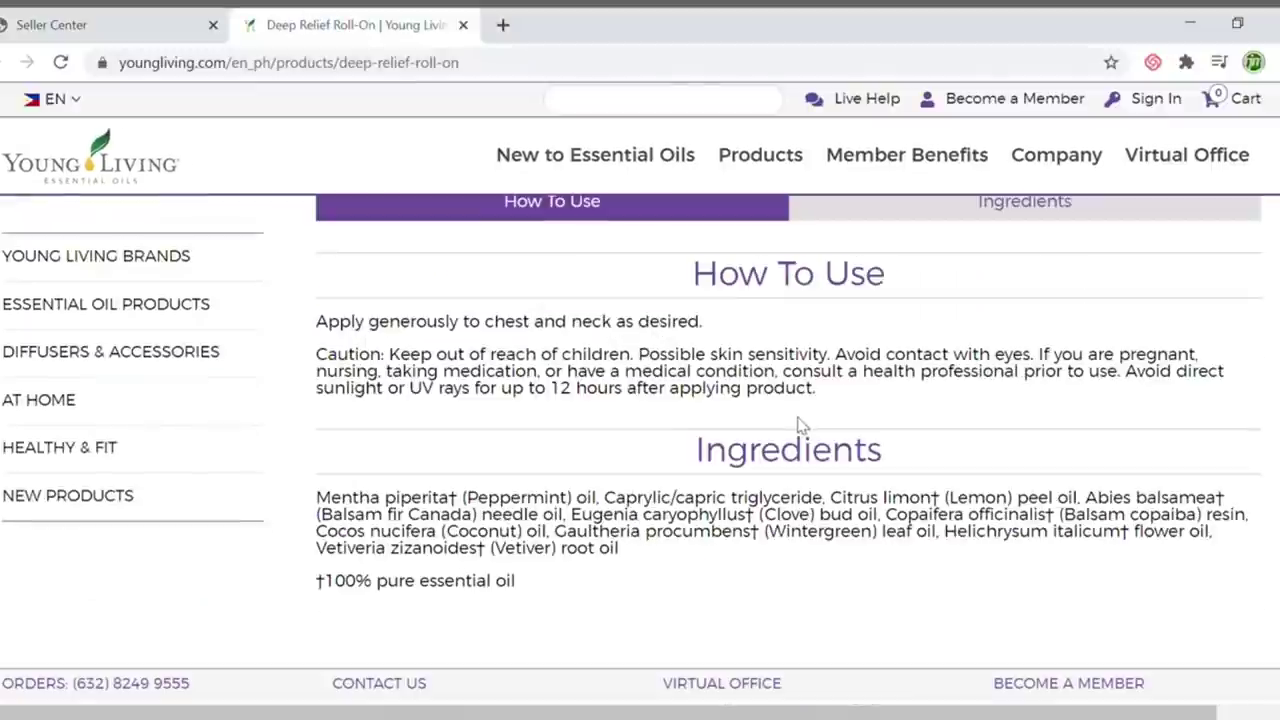
{"action": "scroll", "coordinate": [815, 443], "scroll_direction": "up", "scroll_amount": 2}
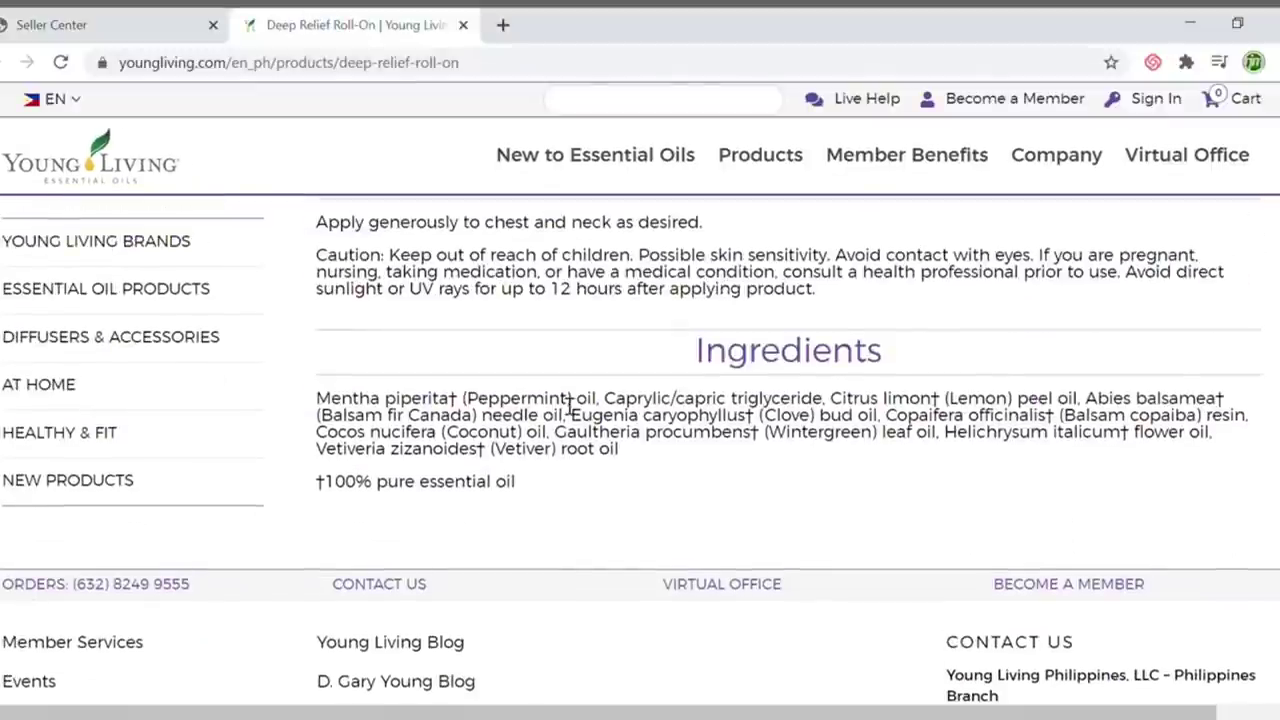
{"action": "left_click", "coordinate": [60, 24]}
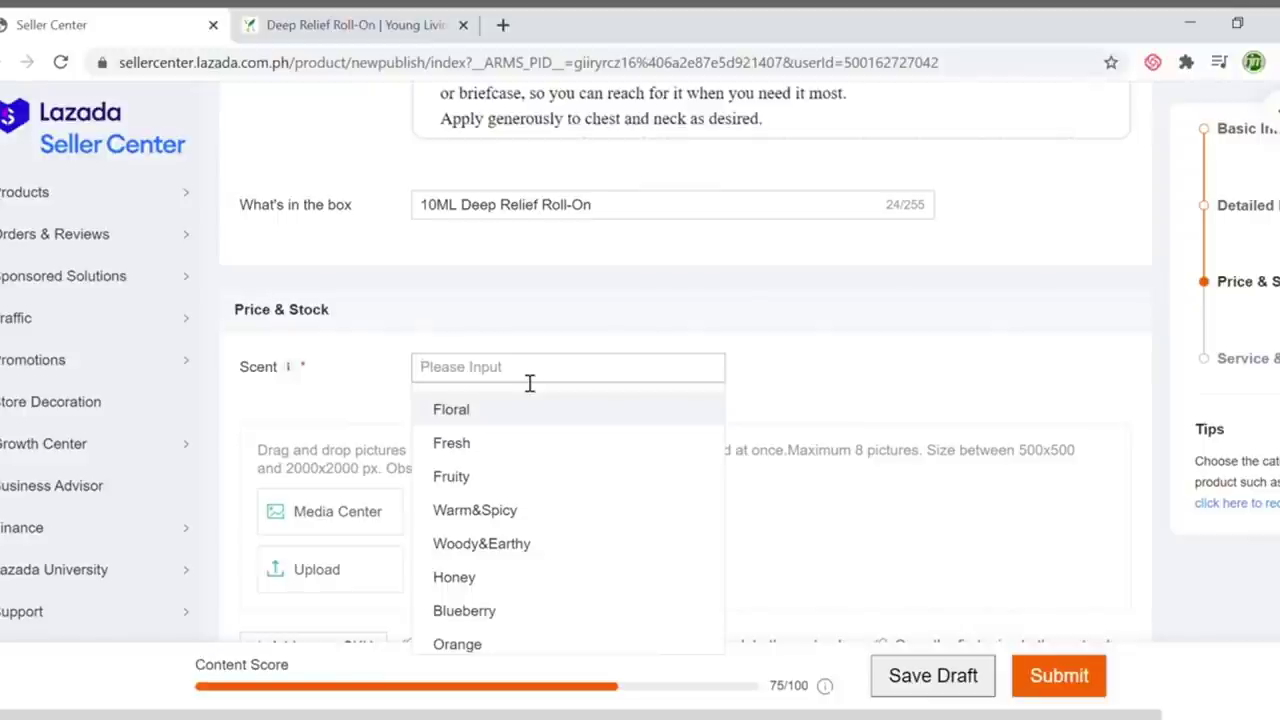
{"action": "type", "text": "Deep"}
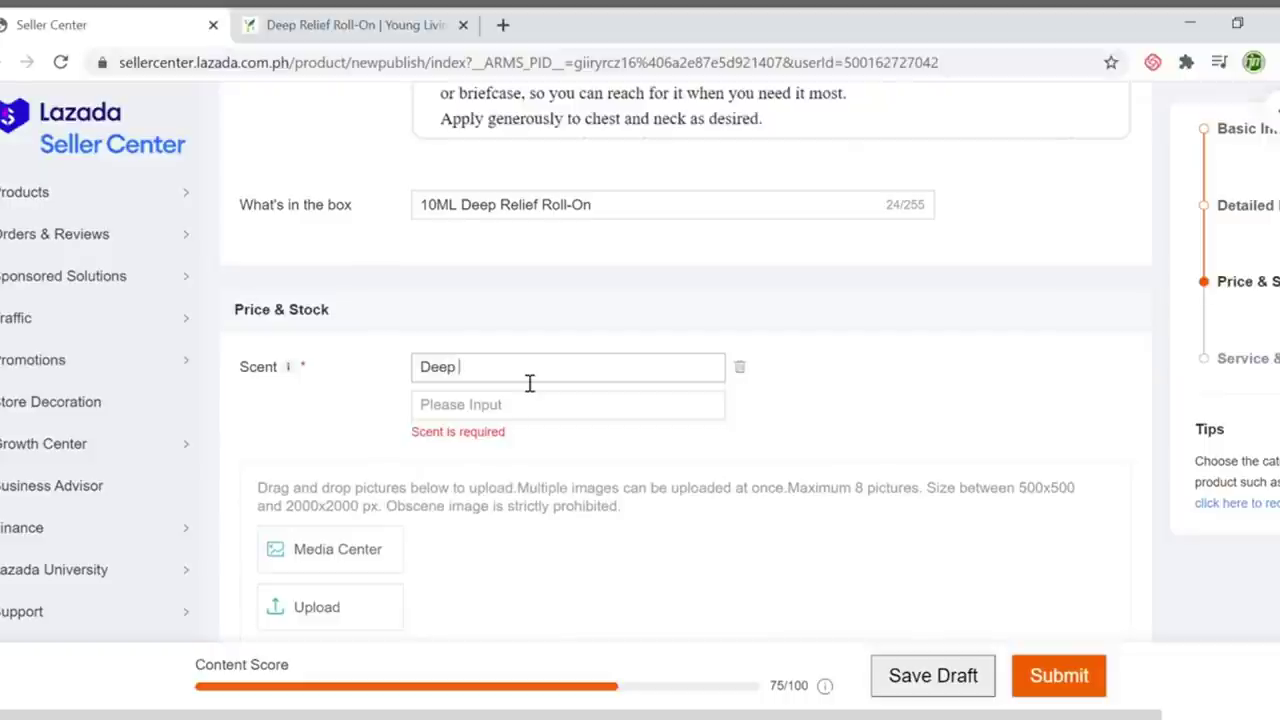
{"action": "left_click_drag", "start_coordinate": [530, 383], "coordinate": [372, 377]}
{"action": "key", "text": "ctrl+v"}
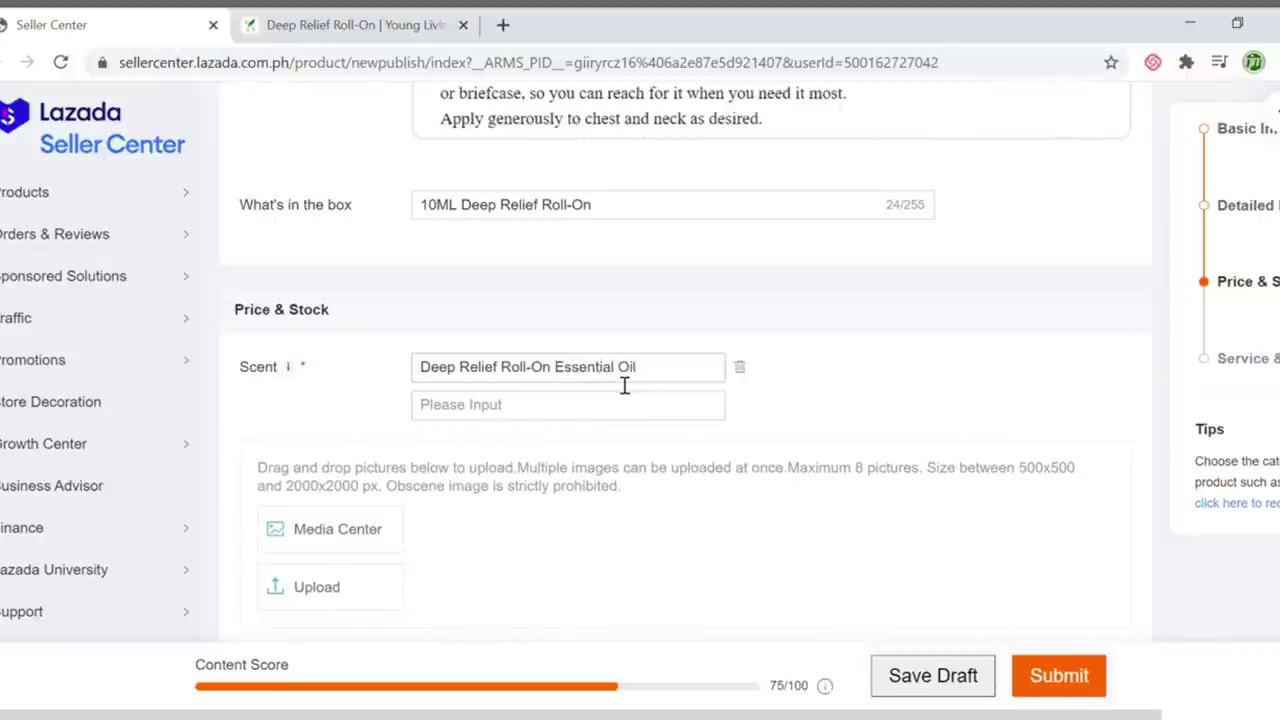
{"action": "scroll", "coordinate": [845, 354], "scroll_direction": "down", "scroll_amount": 1}
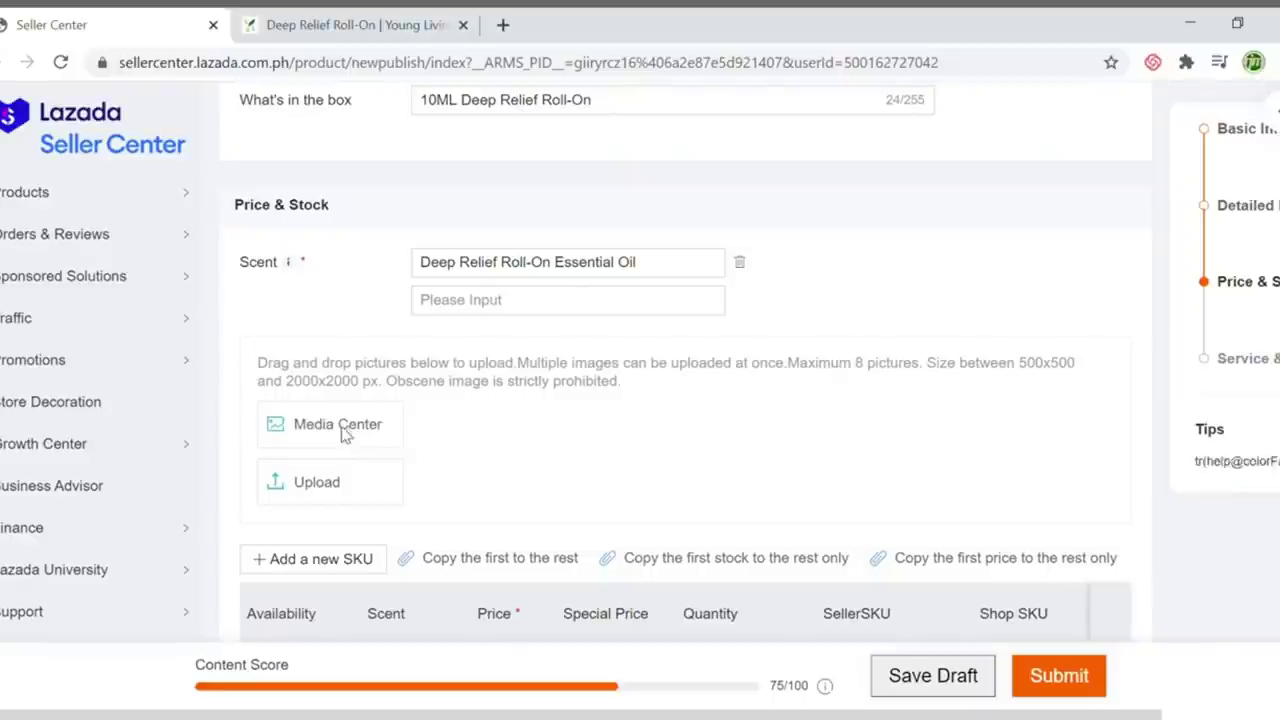
Browse the Media Center gallery pages for variant pictures, then cancel without choosing any
{"action": "left_click", "coordinate": [343, 432]}
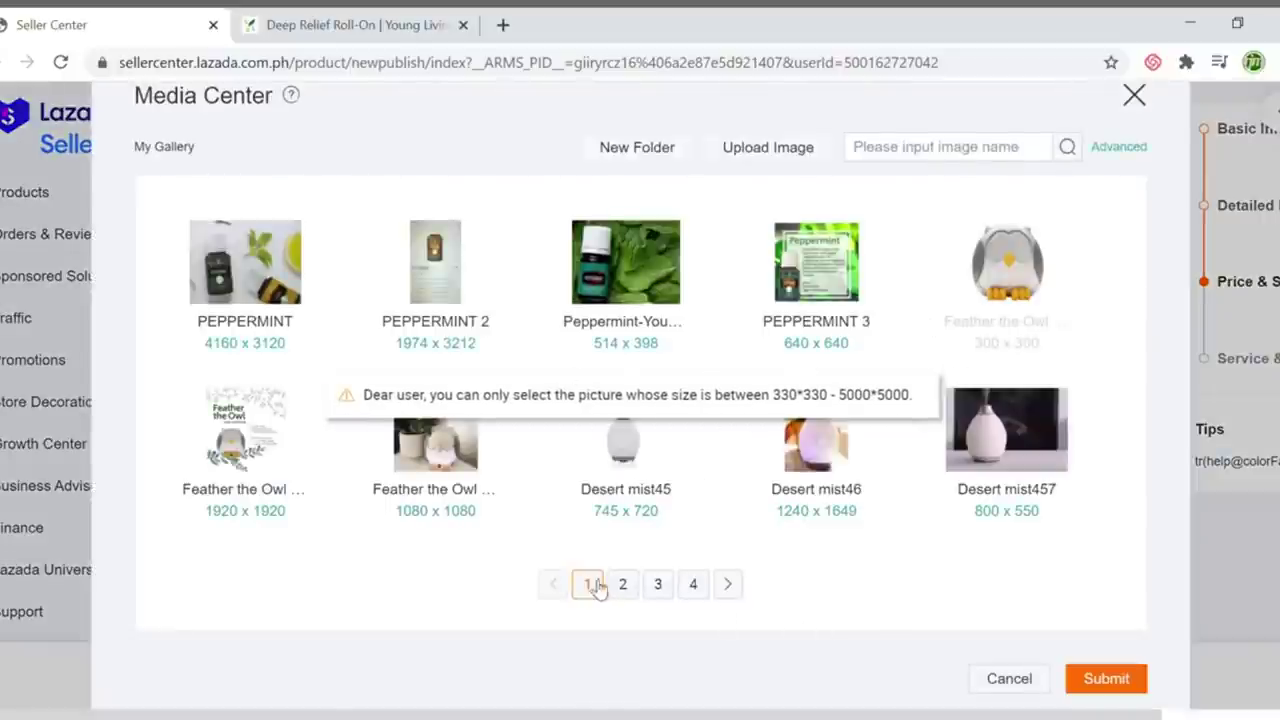
{"action": "left_click", "coordinate": [729, 586]}
{"action": "left_click", "coordinate": [731, 588]}
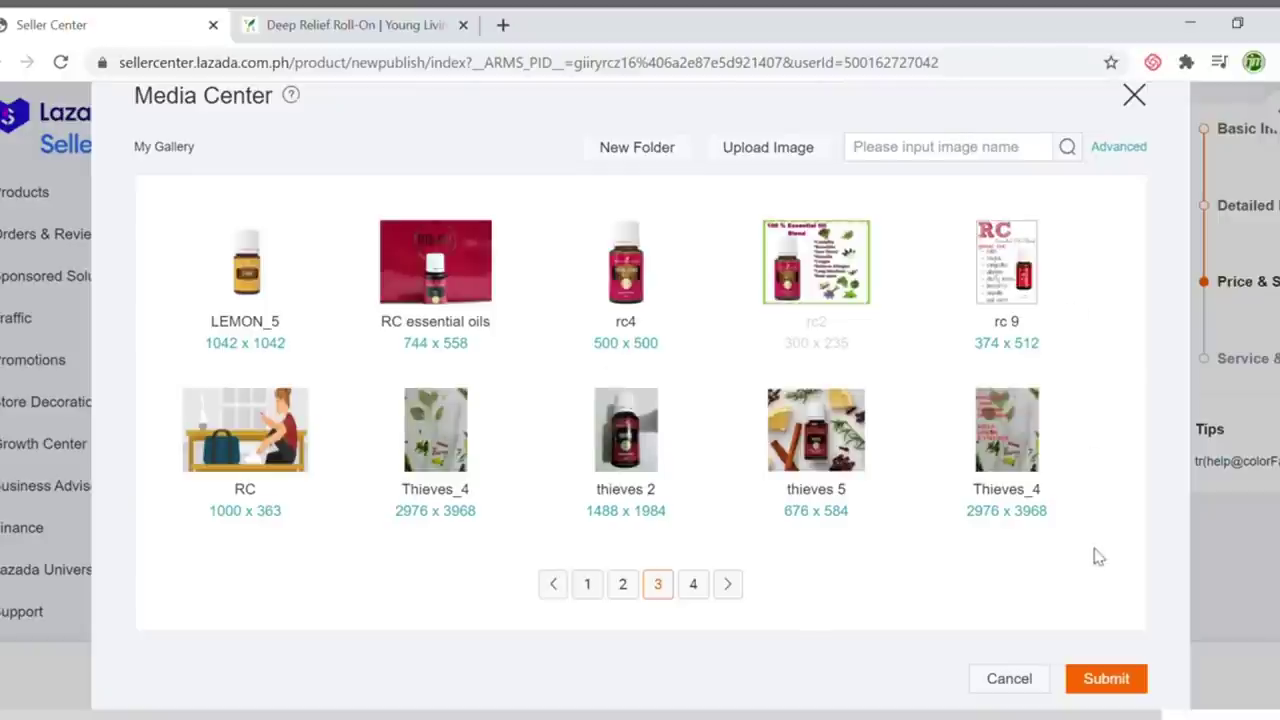
{"action": "left_click", "coordinate": [1030, 681]}
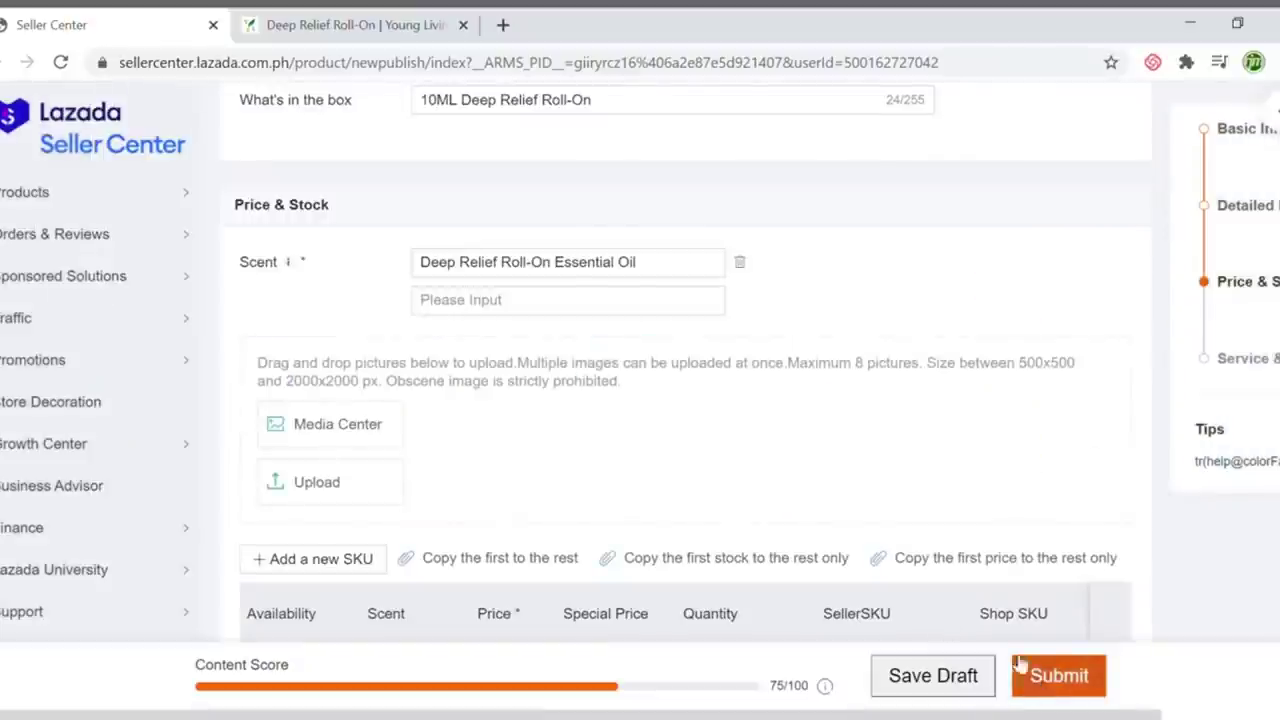
Upload three variant images and drag the green product photo into the Main Image slot
{"action": "left_click", "coordinate": [325, 488]}
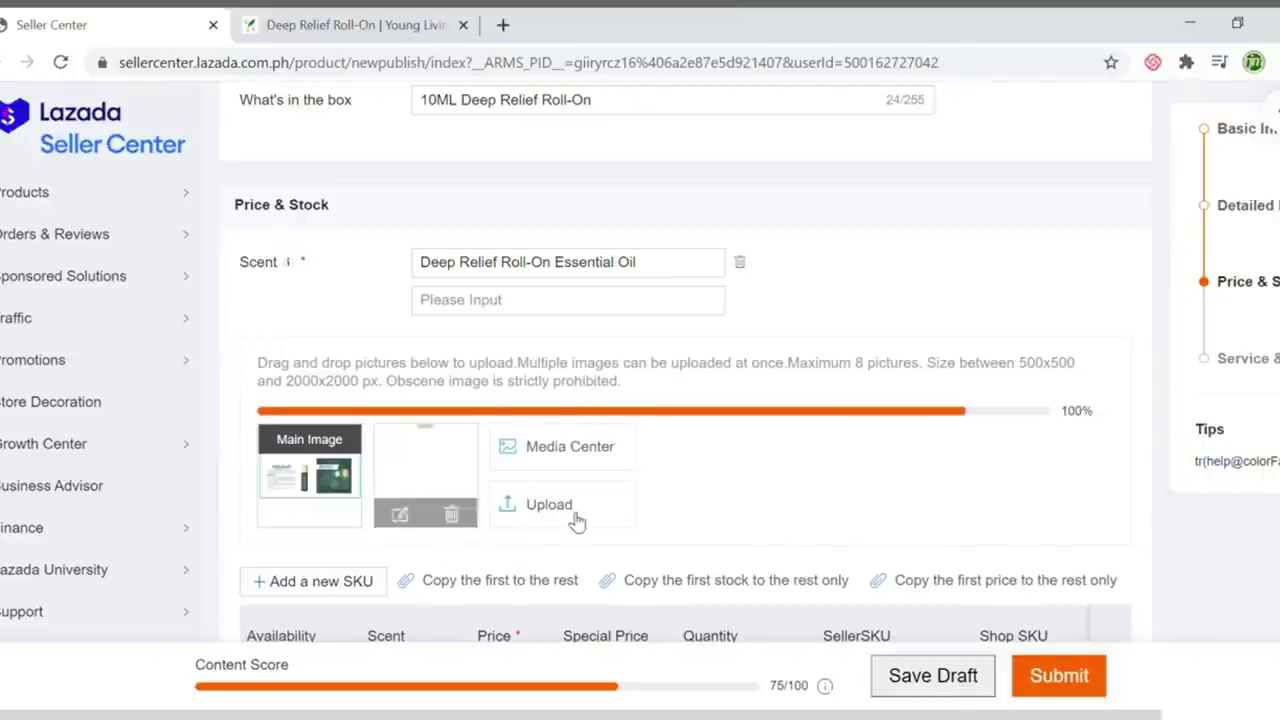
{"action": "left_click", "coordinate": [571, 521]}
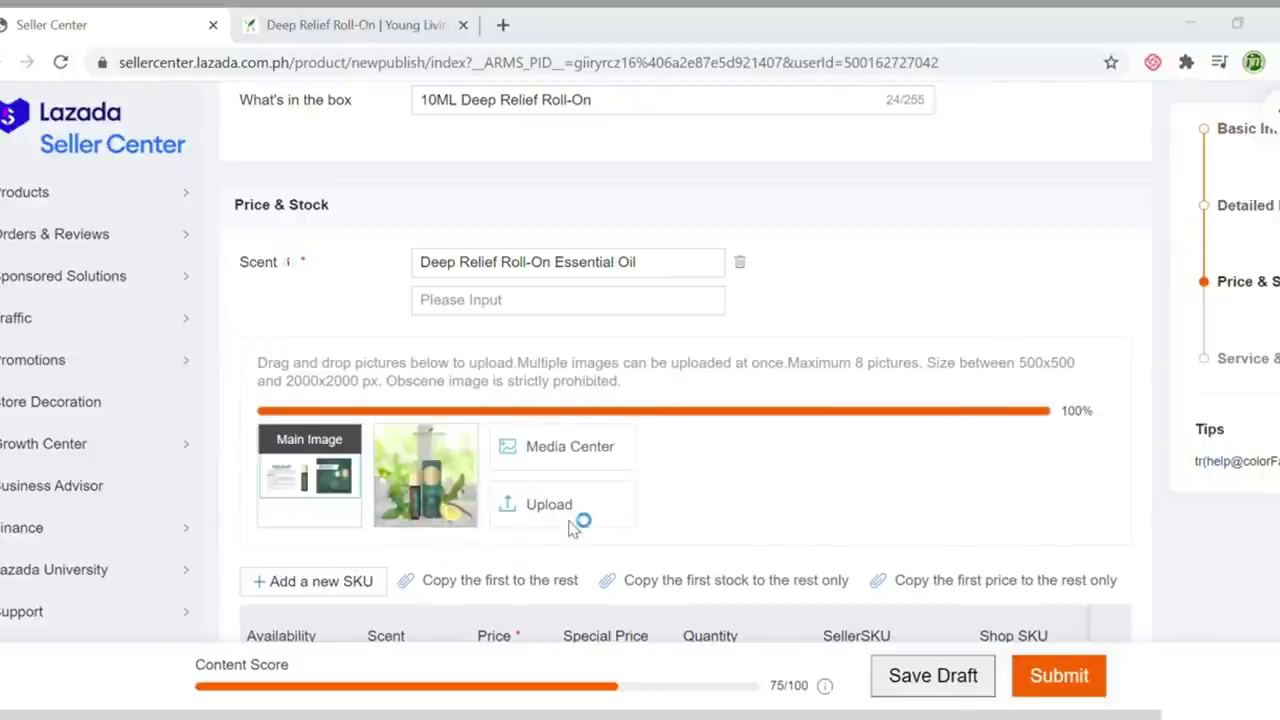
{"action": "left_click", "coordinate": [443, 200]}
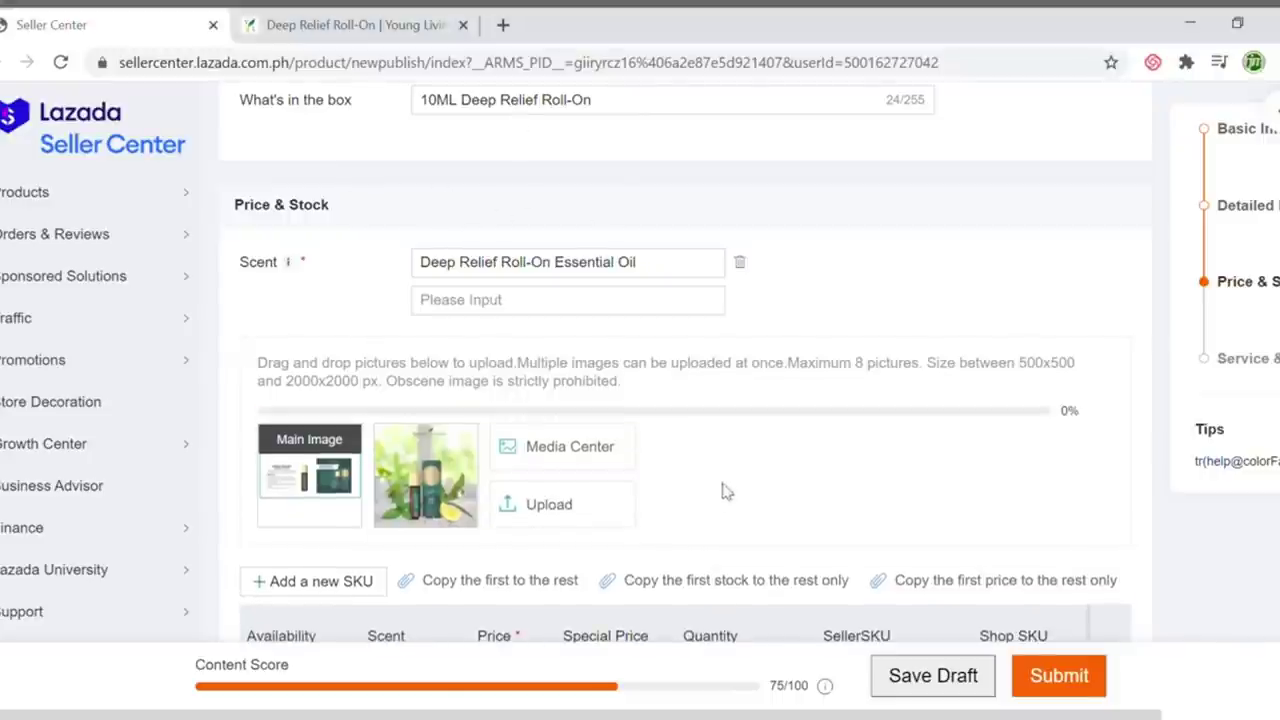
{"action": "left_click", "coordinate": [666, 508]}
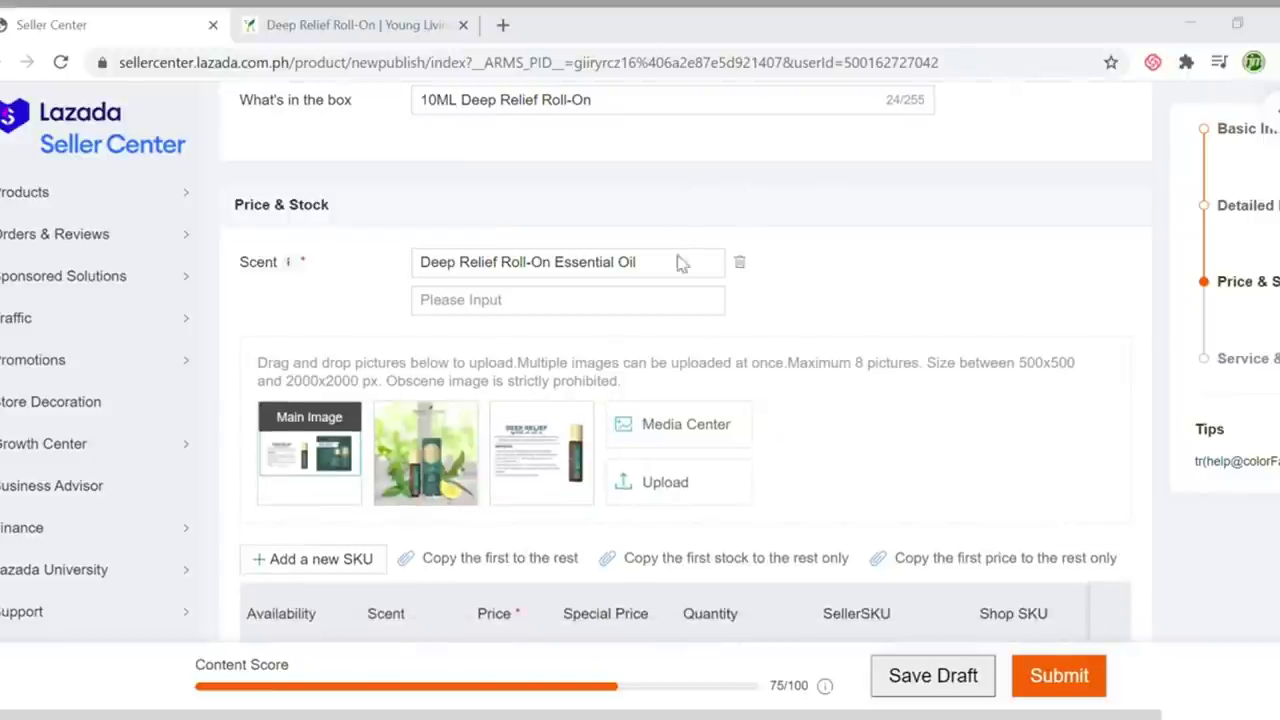
{"action": "left_click", "coordinate": [666, 223]}
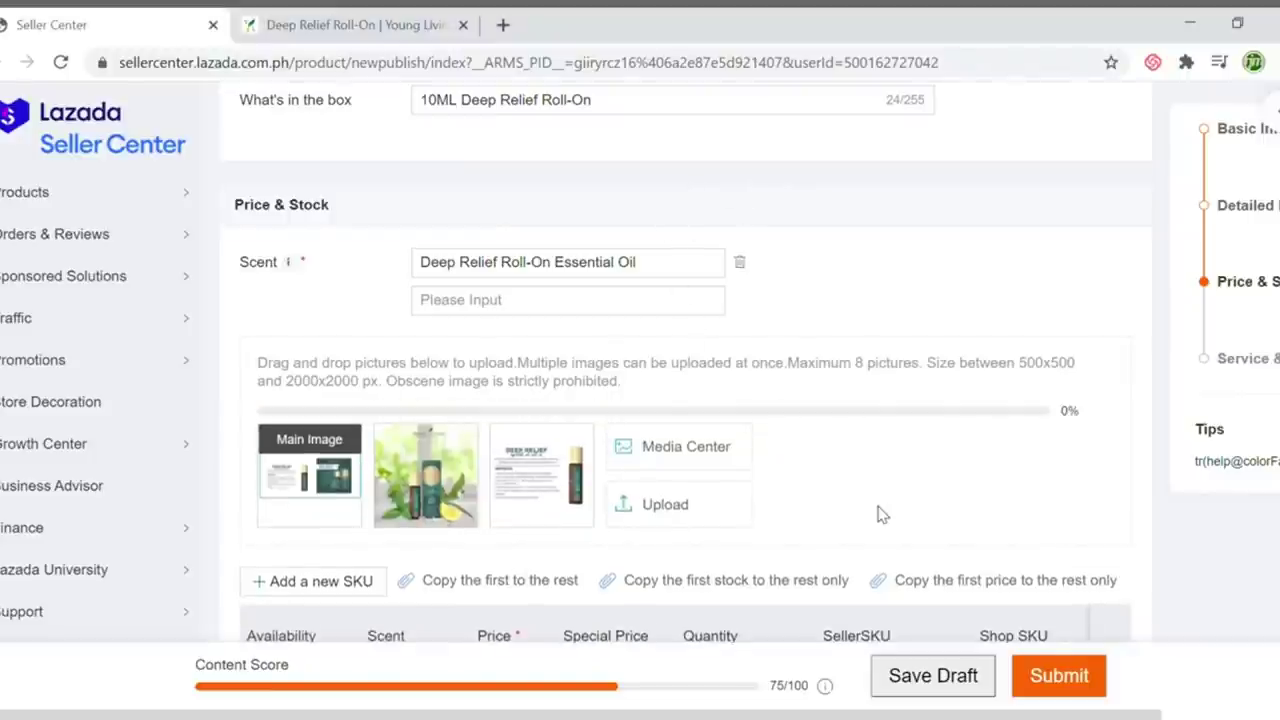
{"action": "mouse_move", "coordinate": [440, 475]}
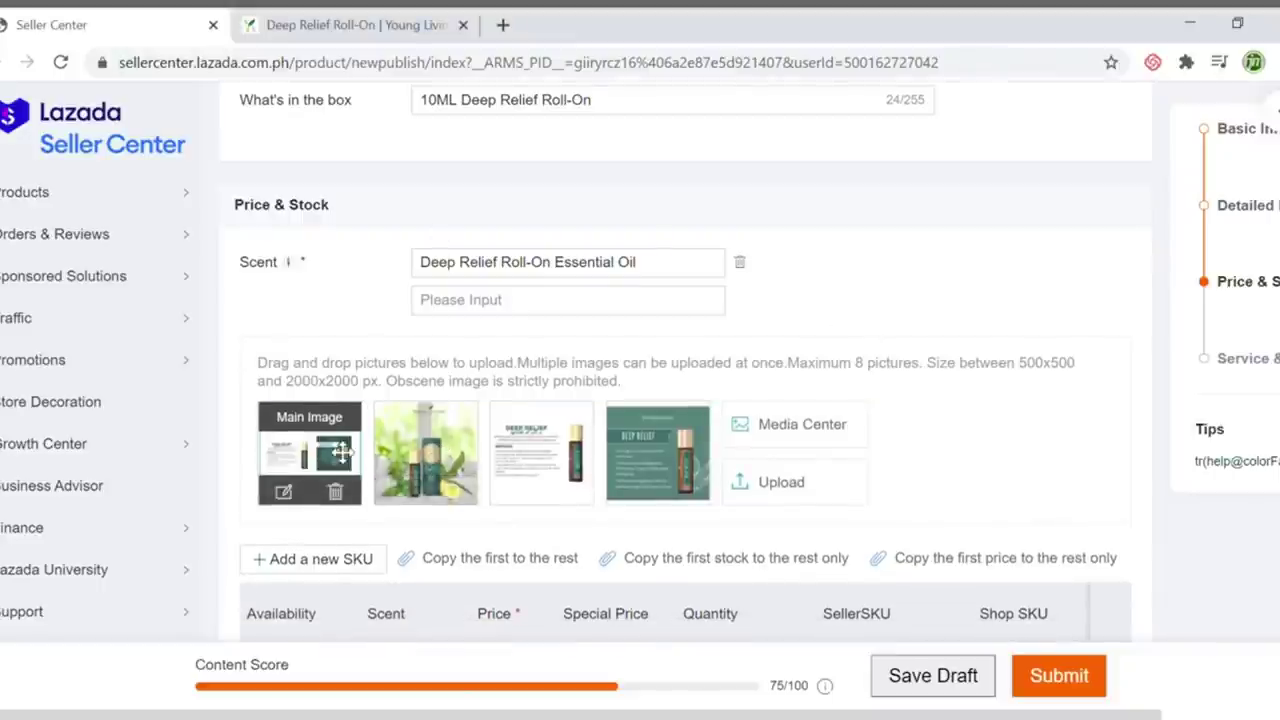
{"action": "left_click_drag", "start_coordinate": [430, 455], "coordinate": [320, 455]}
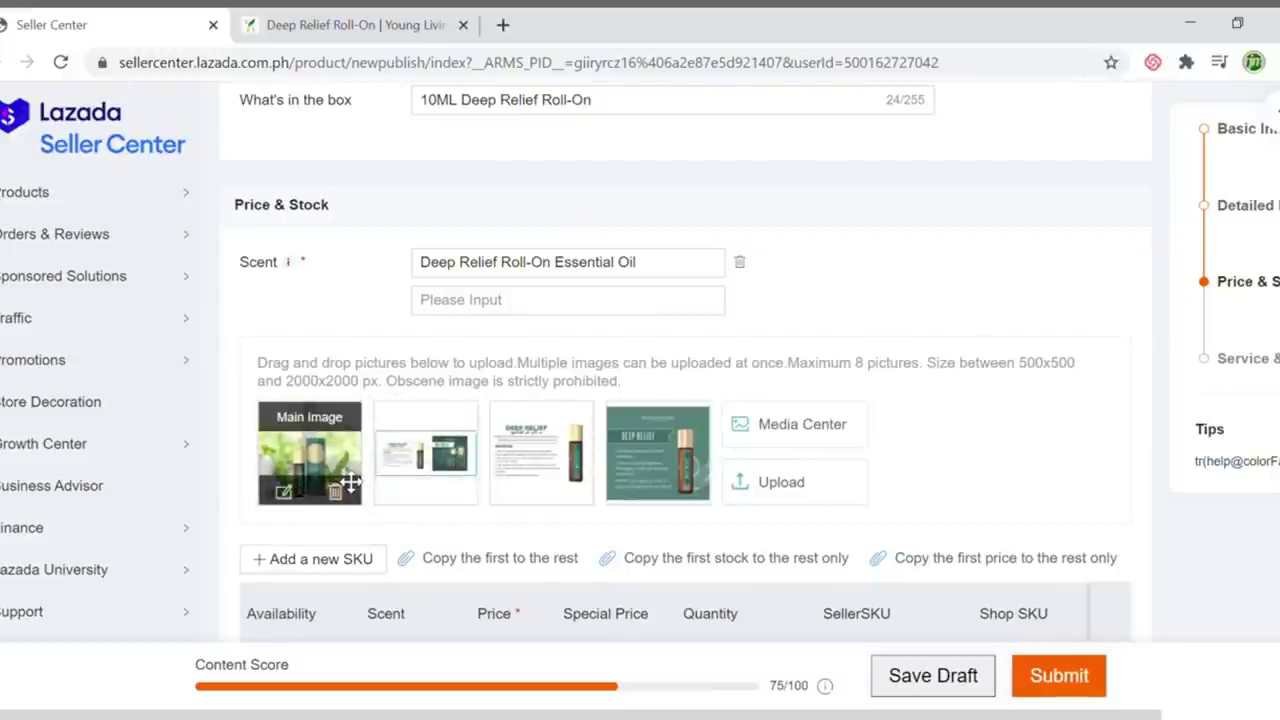
{"action": "scroll", "coordinate": [940, 440], "scroll_direction": "down", "scroll_amount": 2}
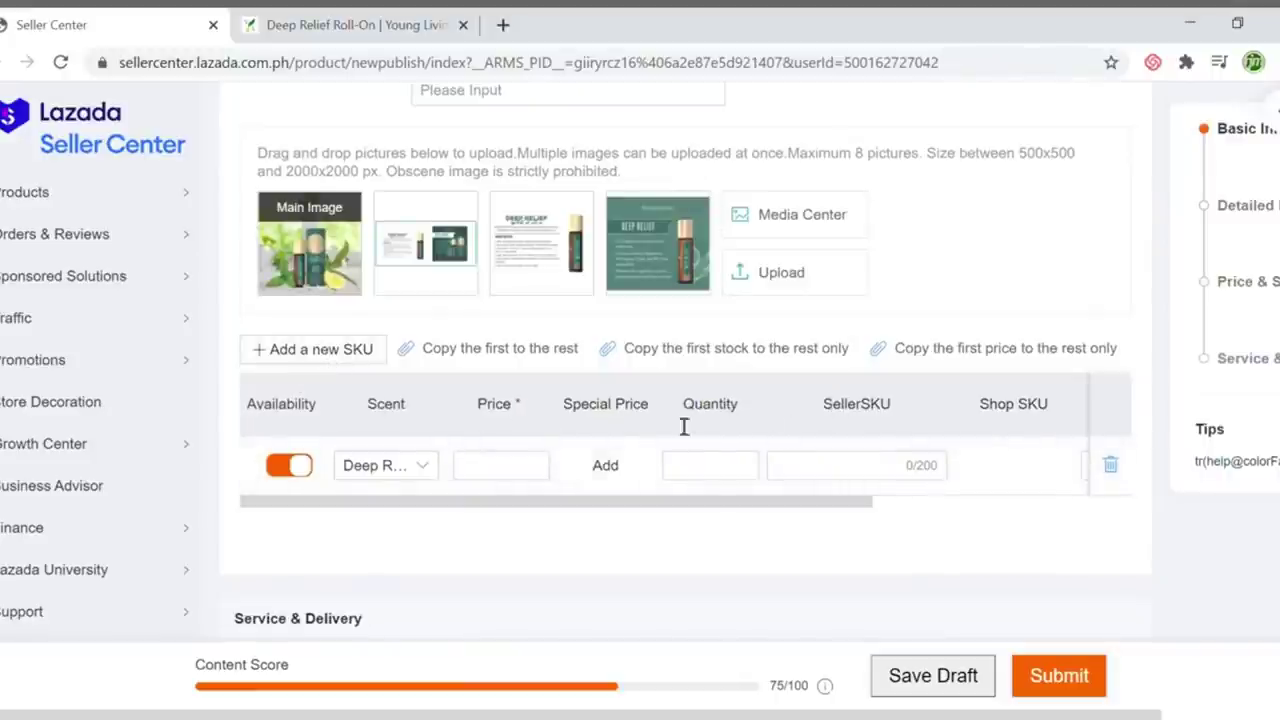
Set the variant Price to 2080 after checking the Young Living retail price
{"action": "scroll", "coordinate": [500, 425], "scroll_direction": "up", "scroll_amount": 3}
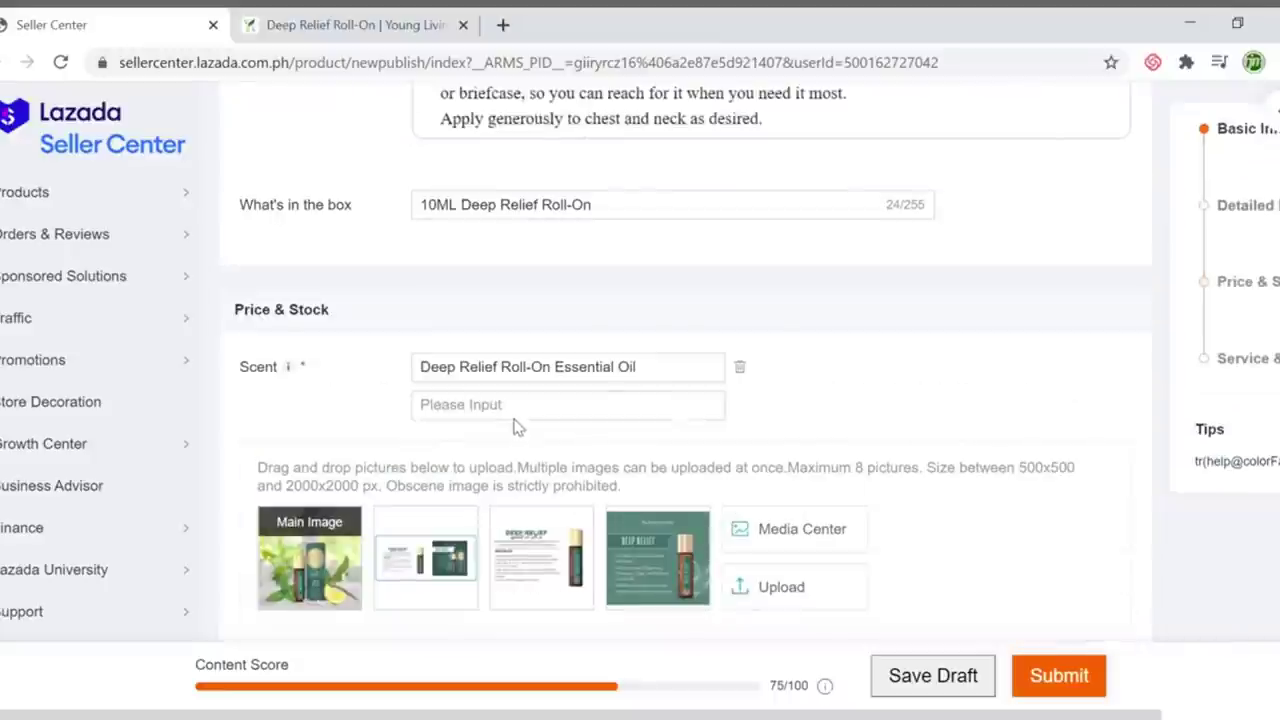
{"action": "scroll", "coordinate": [515, 427], "scroll_direction": "down", "scroll_amount": 3}
{"action": "left_click", "coordinate": [501, 466]}
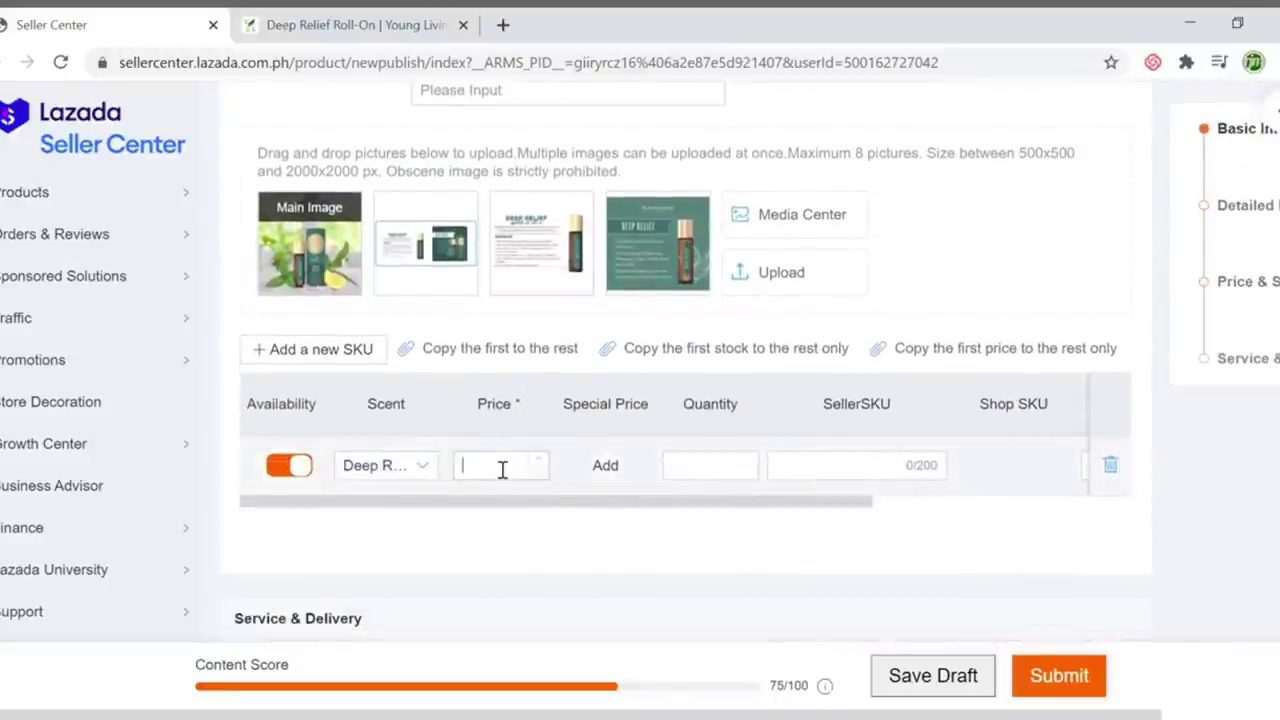
{"action": "left_click", "coordinate": [287, 15]}
{"action": "scroll", "coordinate": [1030, 360], "scroll_direction": "up", "scroll_amount": 5}
{"action": "scroll", "coordinate": [1148, 350], "scroll_direction": "down", "scroll_amount": 2}
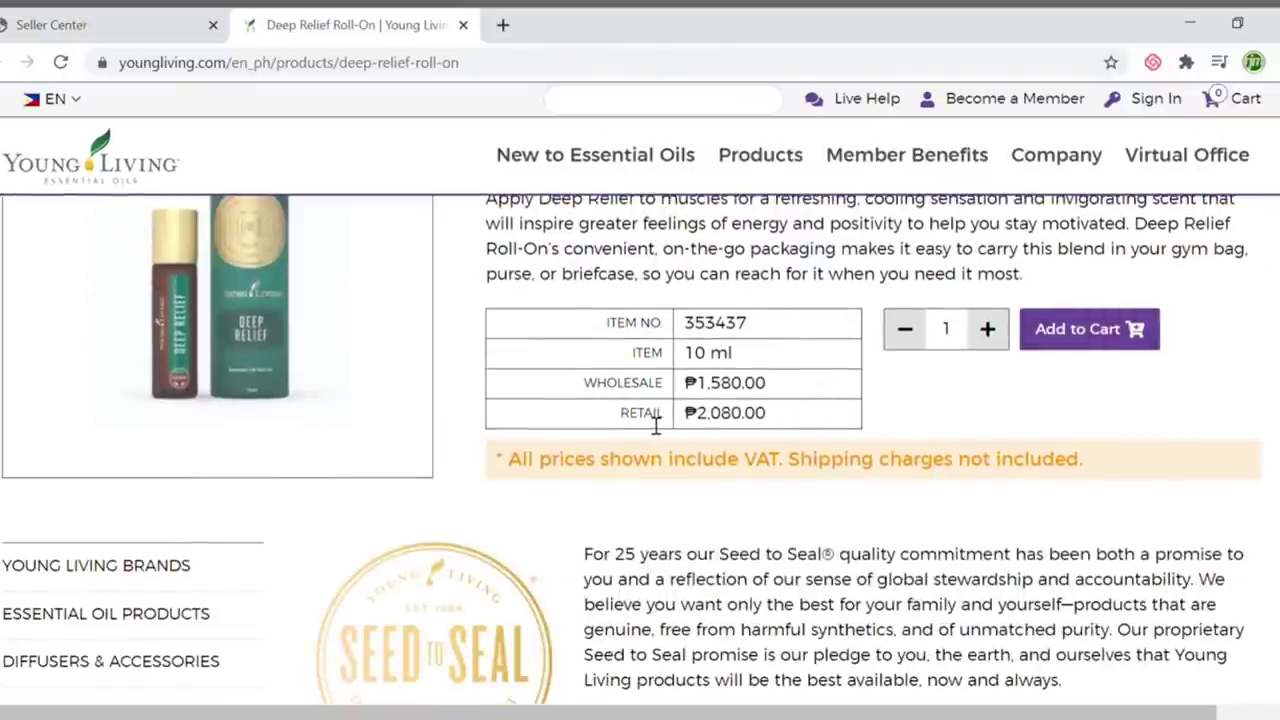
{"action": "left_click", "coordinate": [131, 24]}
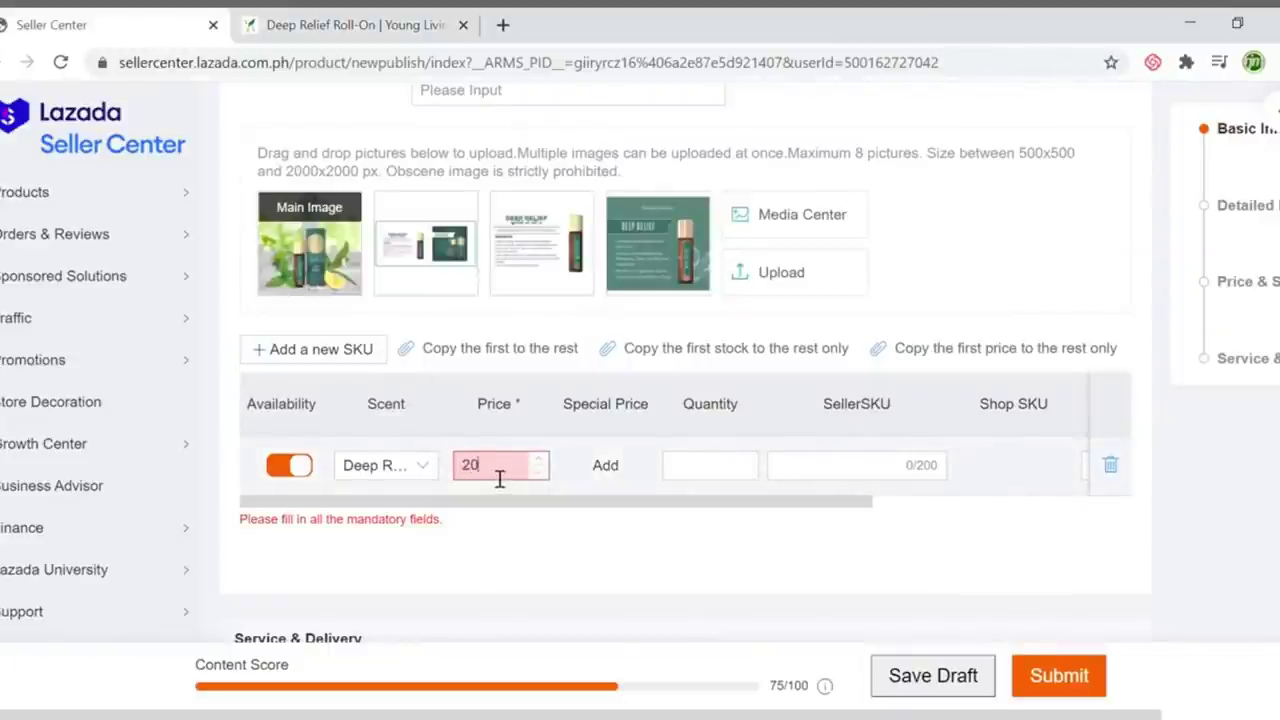
Add a 1880 special price running from 2020-09-20 to 2020-12-31
{"action": "left_click", "coordinate": [607, 468]}
{"action": "left_click", "coordinate": [441, 258]}
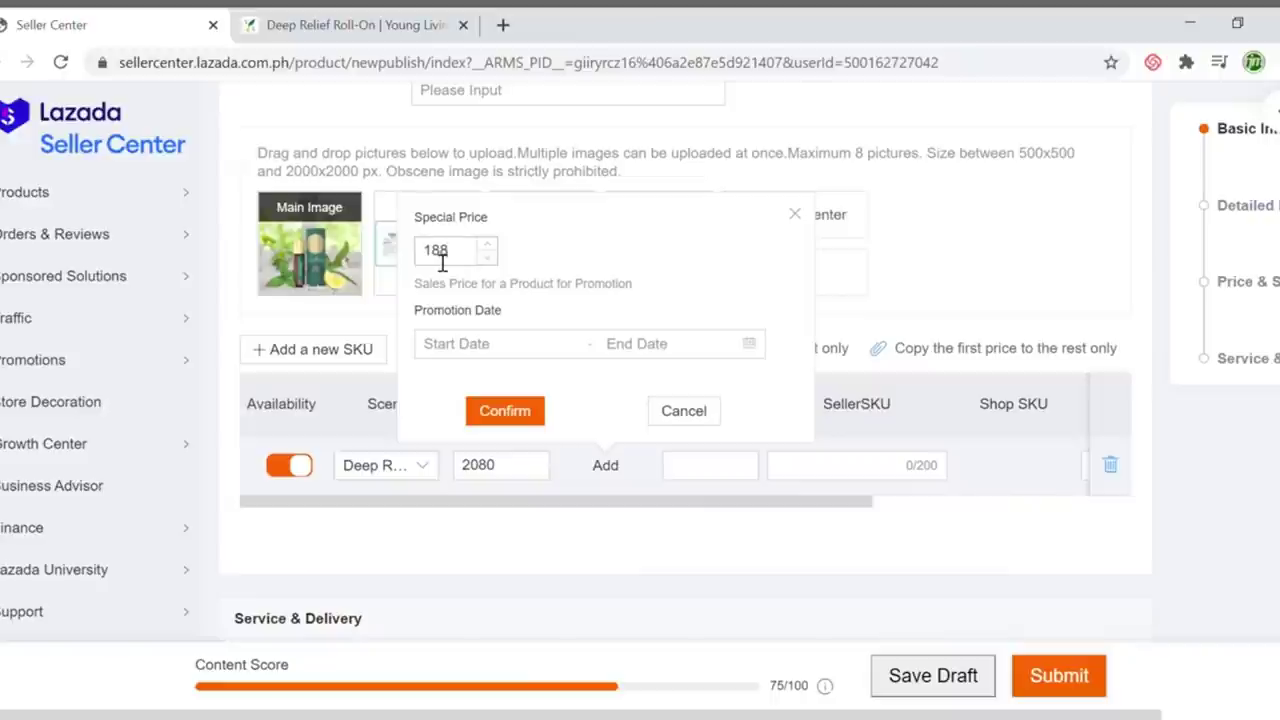
{"action": "left_click", "coordinate": [487, 345]}
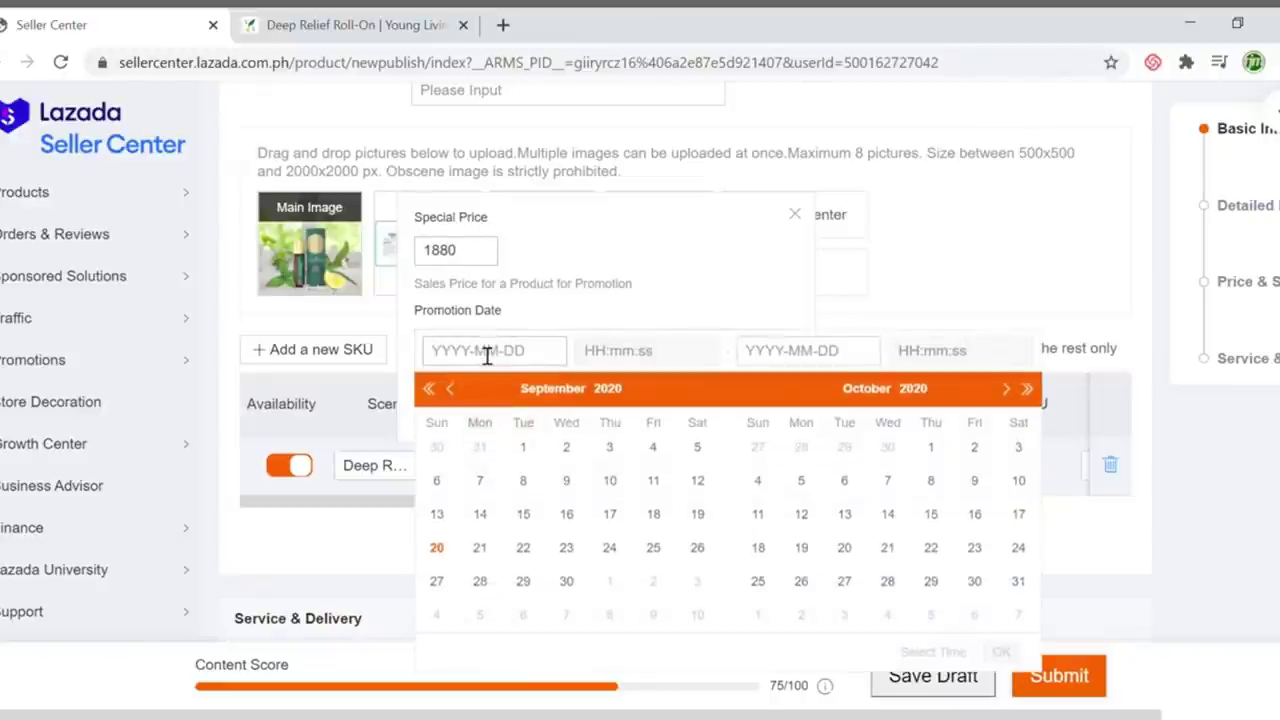
{"action": "left_click", "coordinate": [440, 552]}
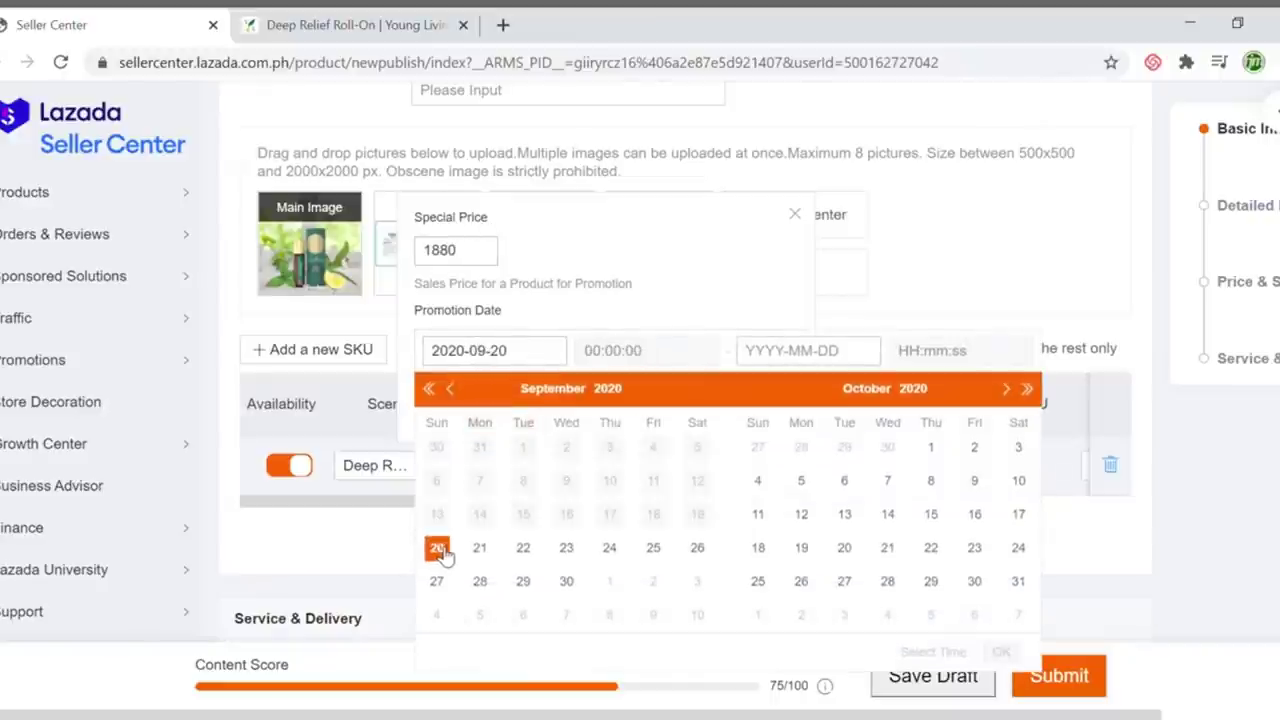
{"action": "left_click", "coordinate": [1008, 392]}
{"action": "left_click", "coordinate": [1008, 392]}
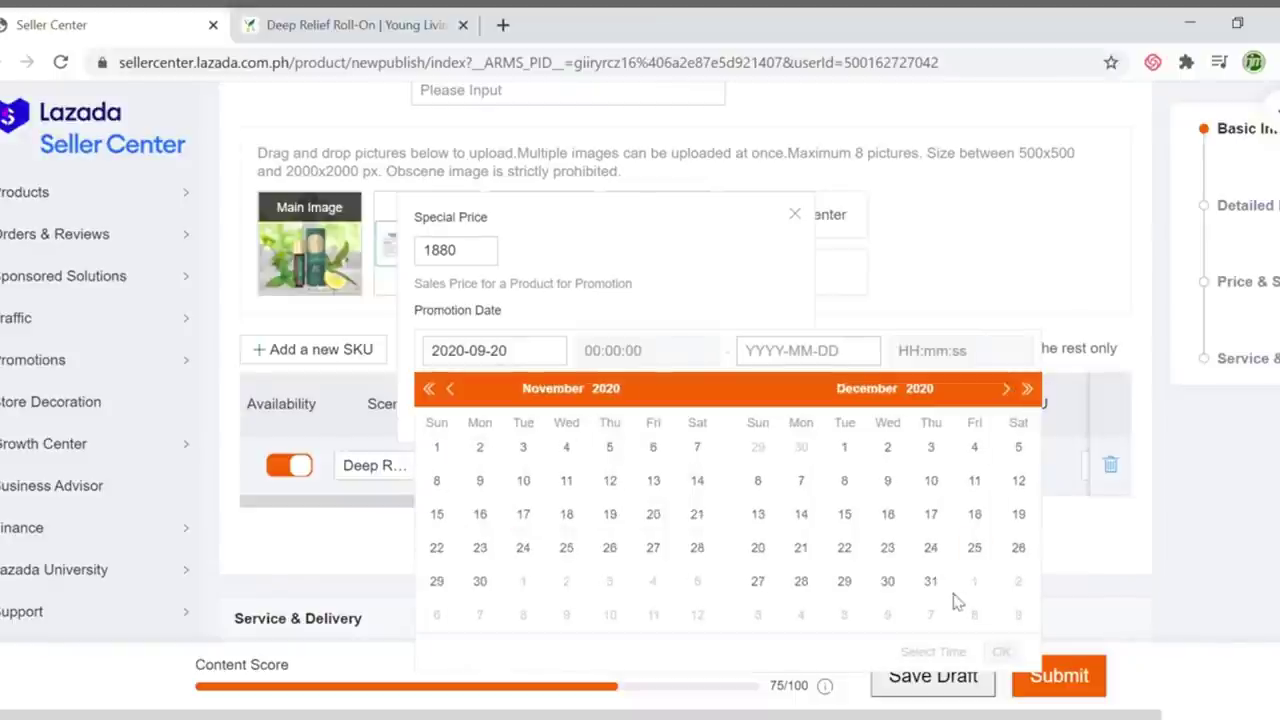
{"action": "left_click", "coordinate": [933, 584]}
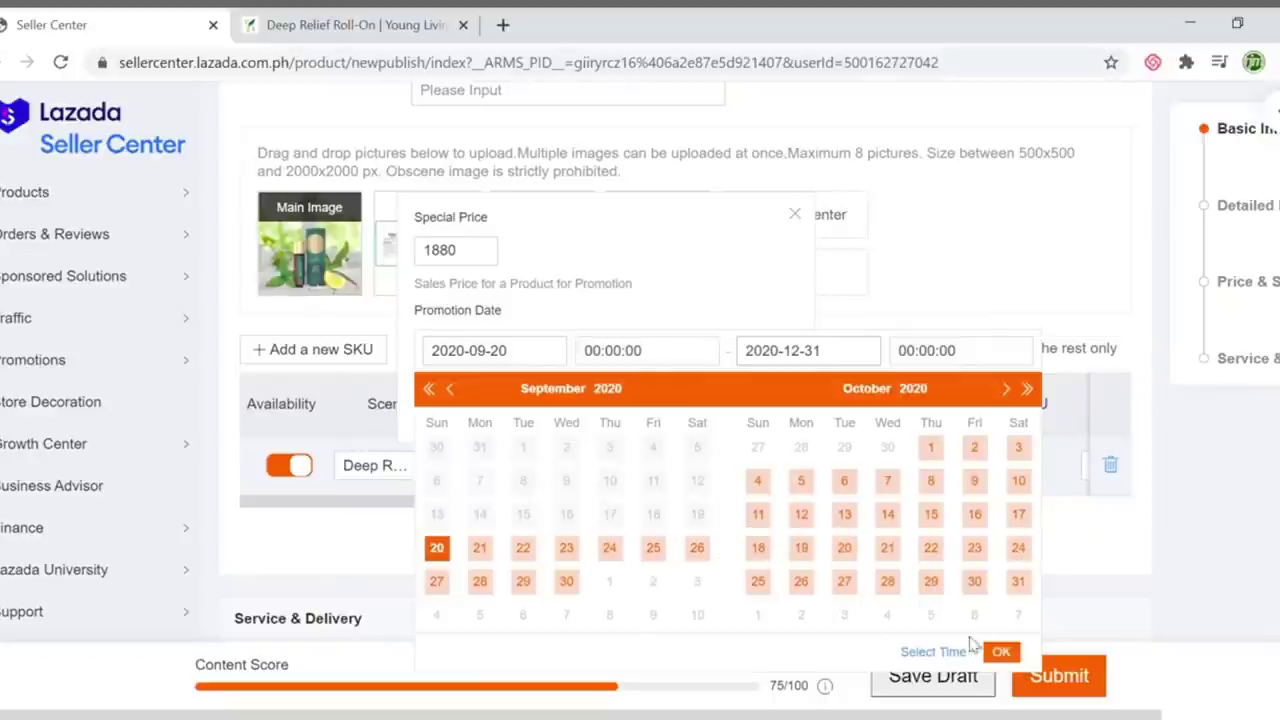
{"action": "left_click", "coordinate": [1000, 652]}
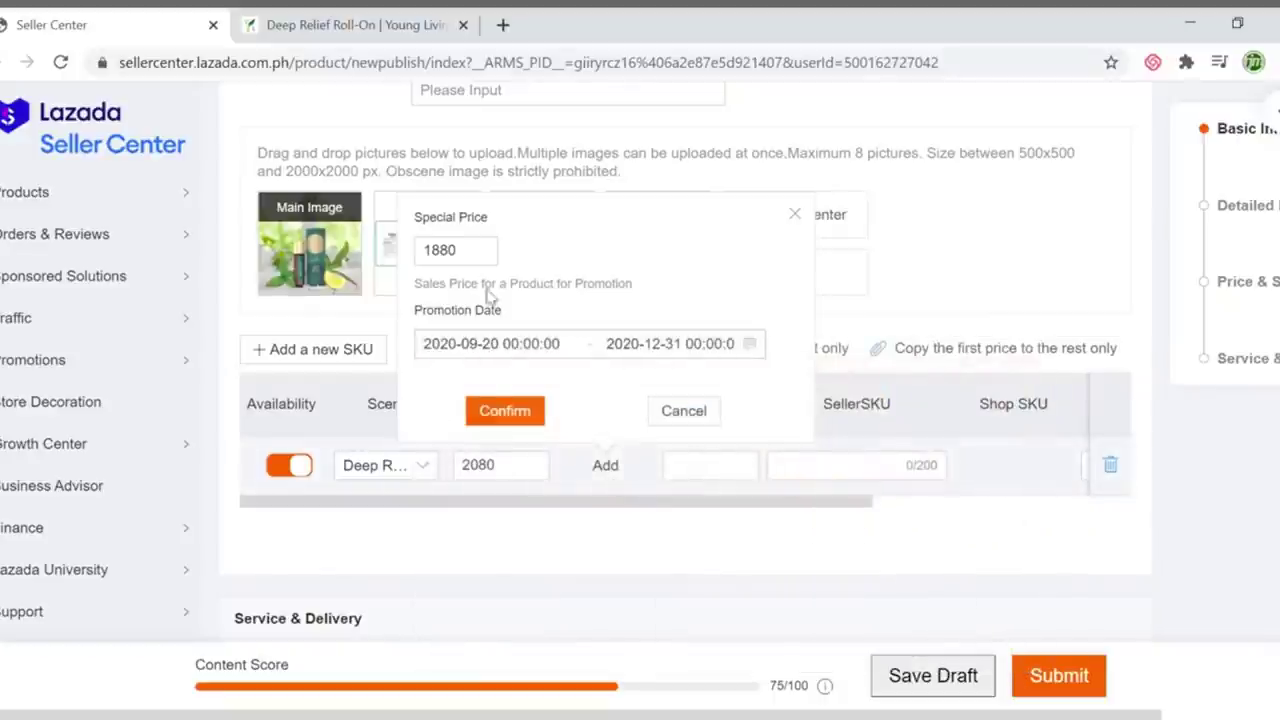
{"action": "left_click", "coordinate": [508, 413]}
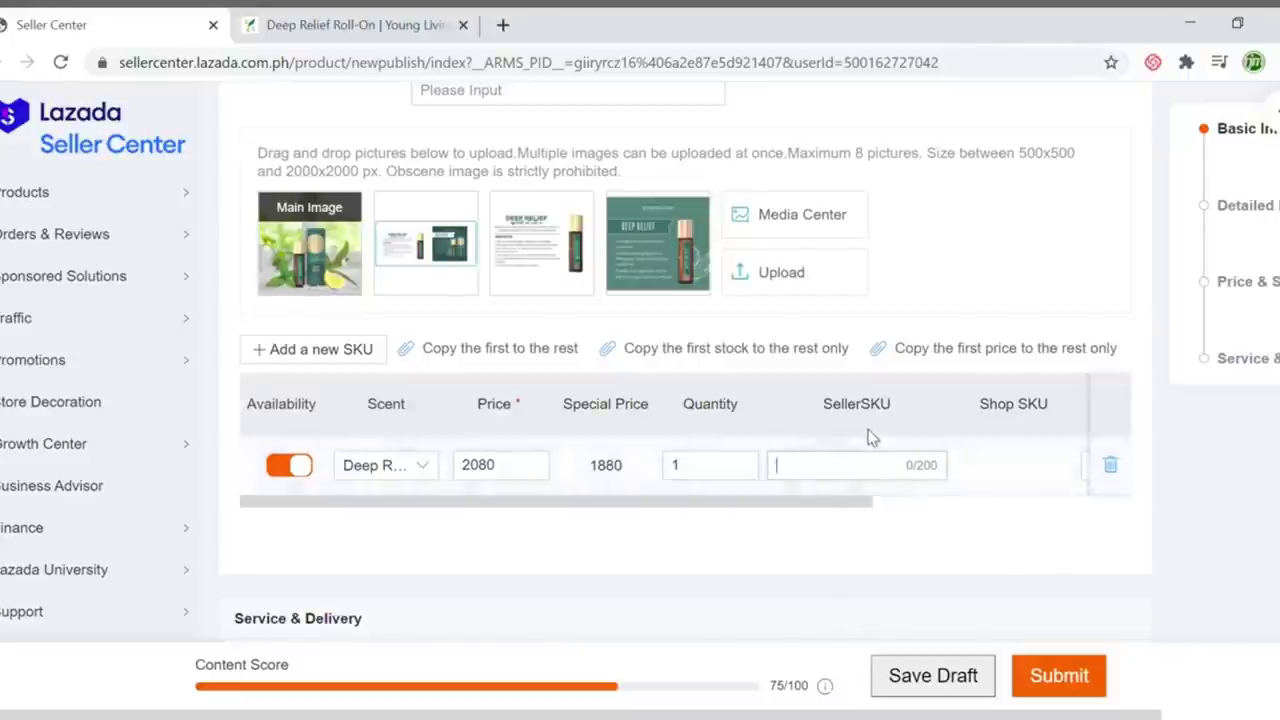
Copy the full product name and paste it in as the SellerSKU
{"action": "scroll", "coordinate": [870, 437], "scroll_direction": "up", "scroll_amount": 20}
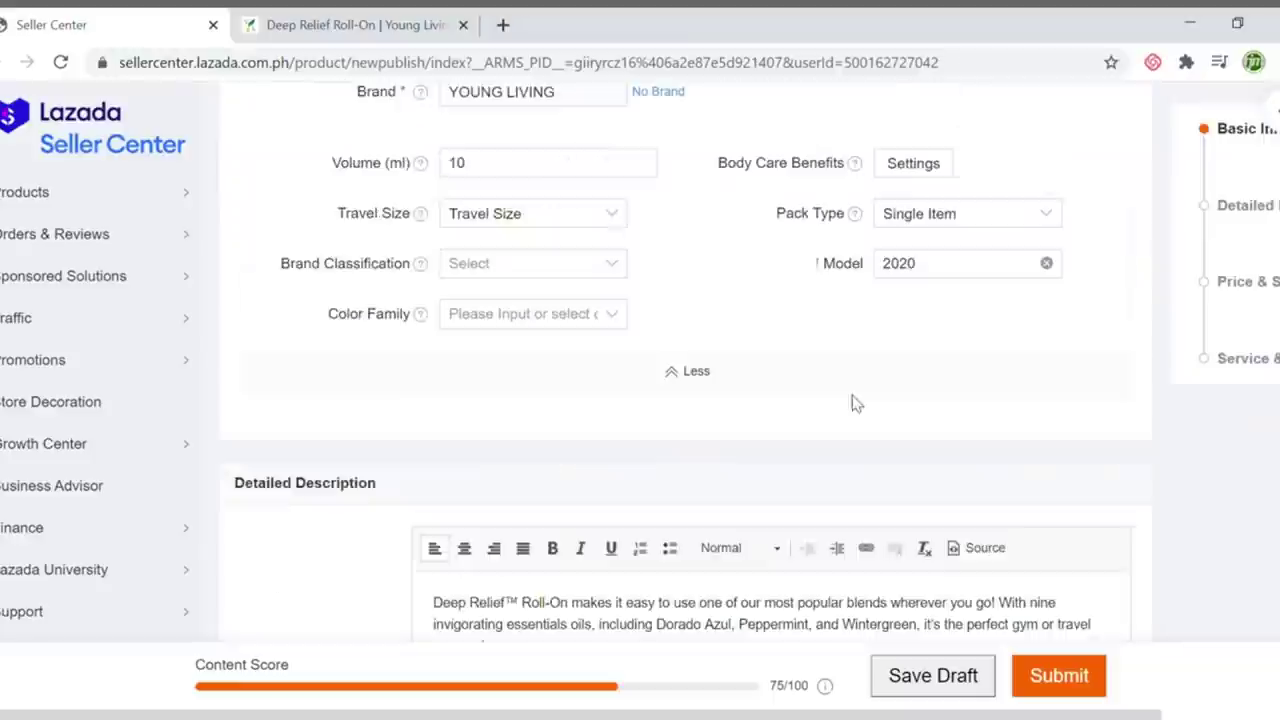
{"action": "left_click_drag", "start_coordinate": [702, 397], "coordinate": [240, 388]}
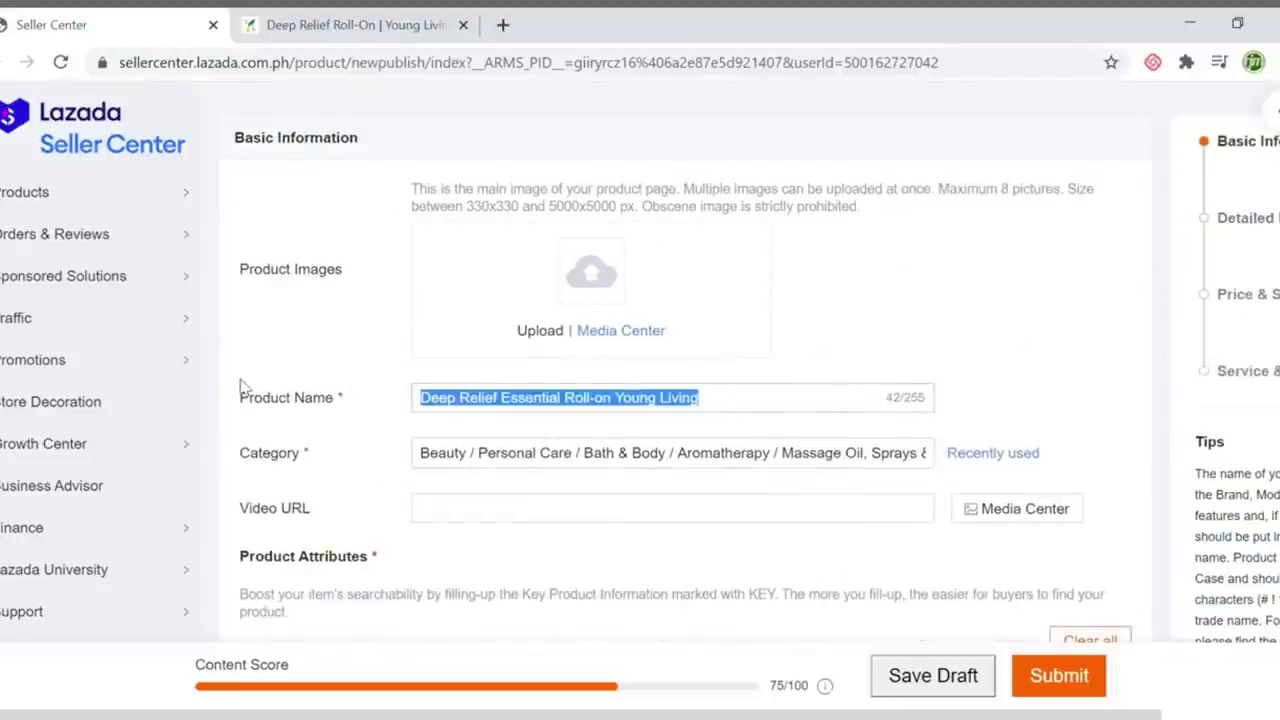
{"action": "scroll", "coordinate": [835, 443], "scroll_direction": "down", "scroll_amount": 15}
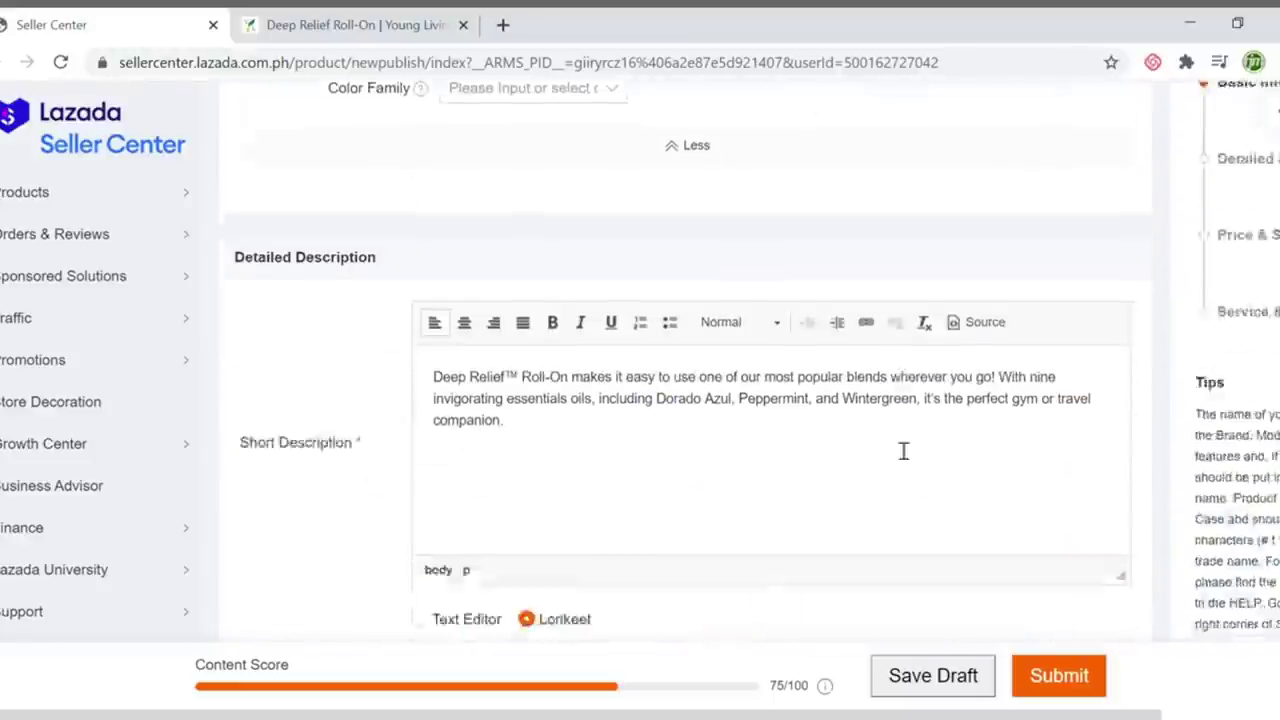
{"action": "scroll", "coordinate": [897, 451], "scroll_direction": "down", "scroll_amount": 5}
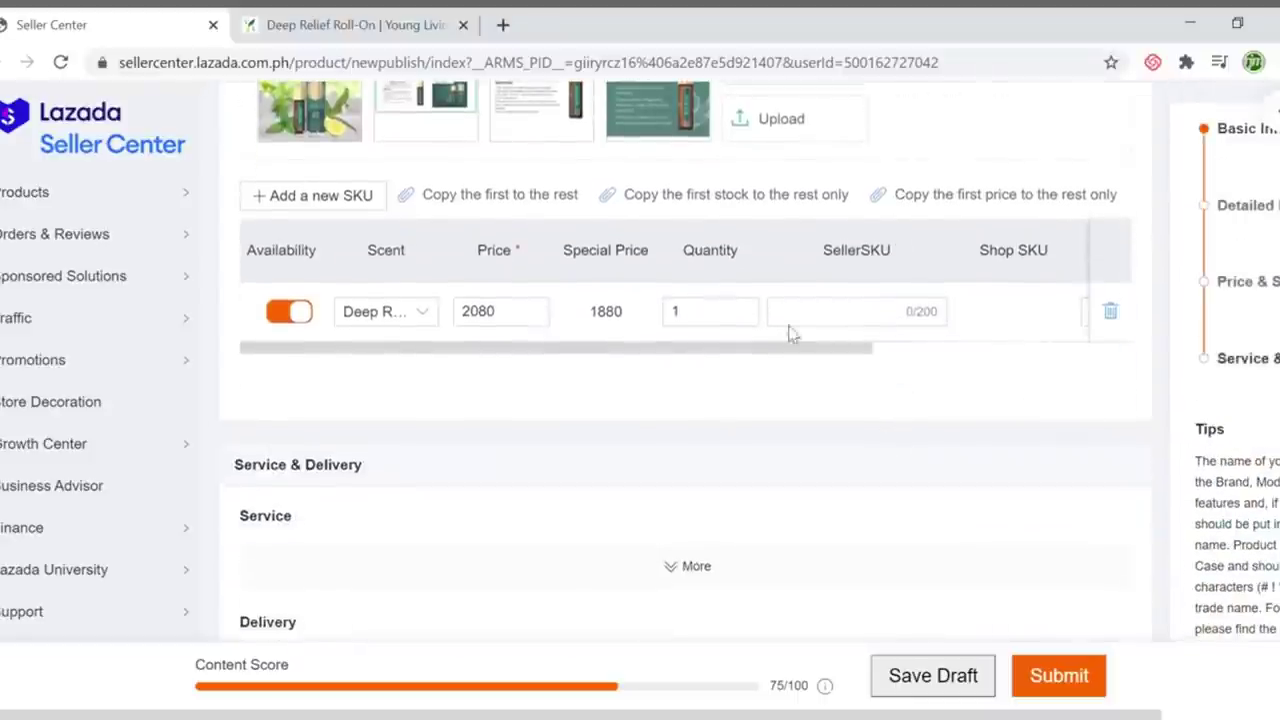
{"action": "left_click", "coordinate": [800, 312]}
{"action": "key", "text": "ctrl+v"}
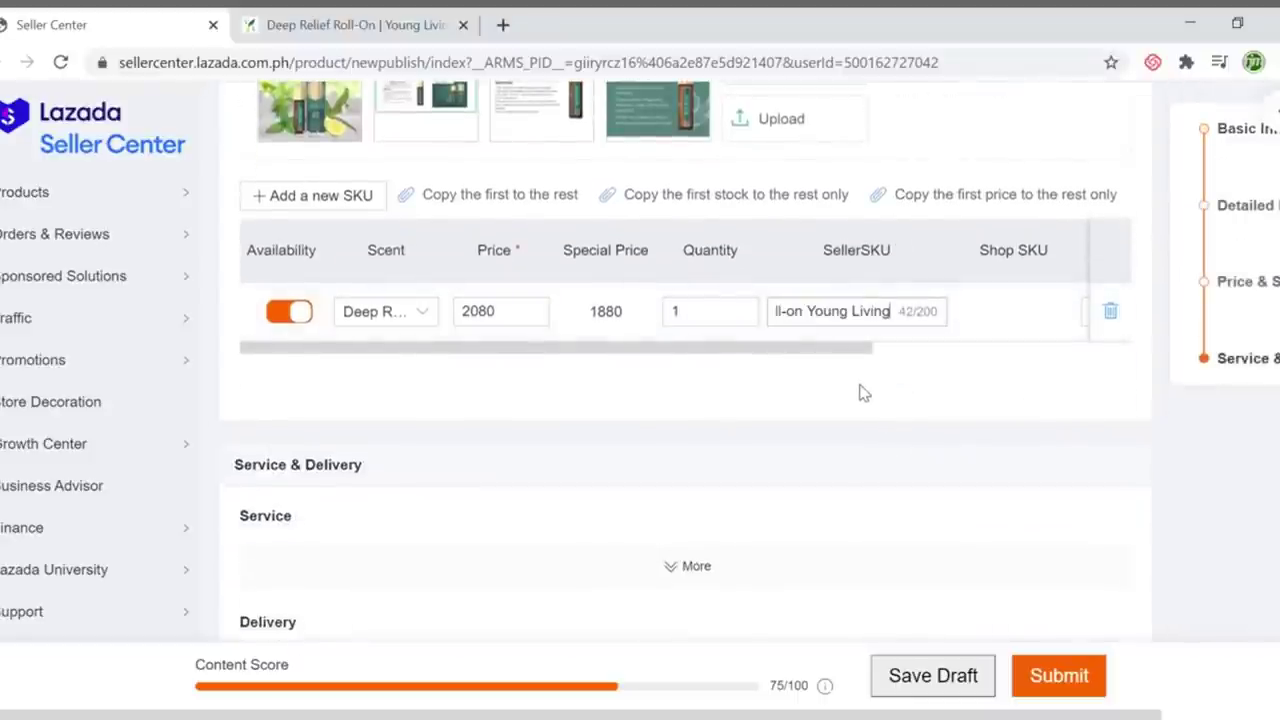
{"action": "scroll", "coordinate": [864, 393], "scroll_direction": "down", "scroll_amount": 2}
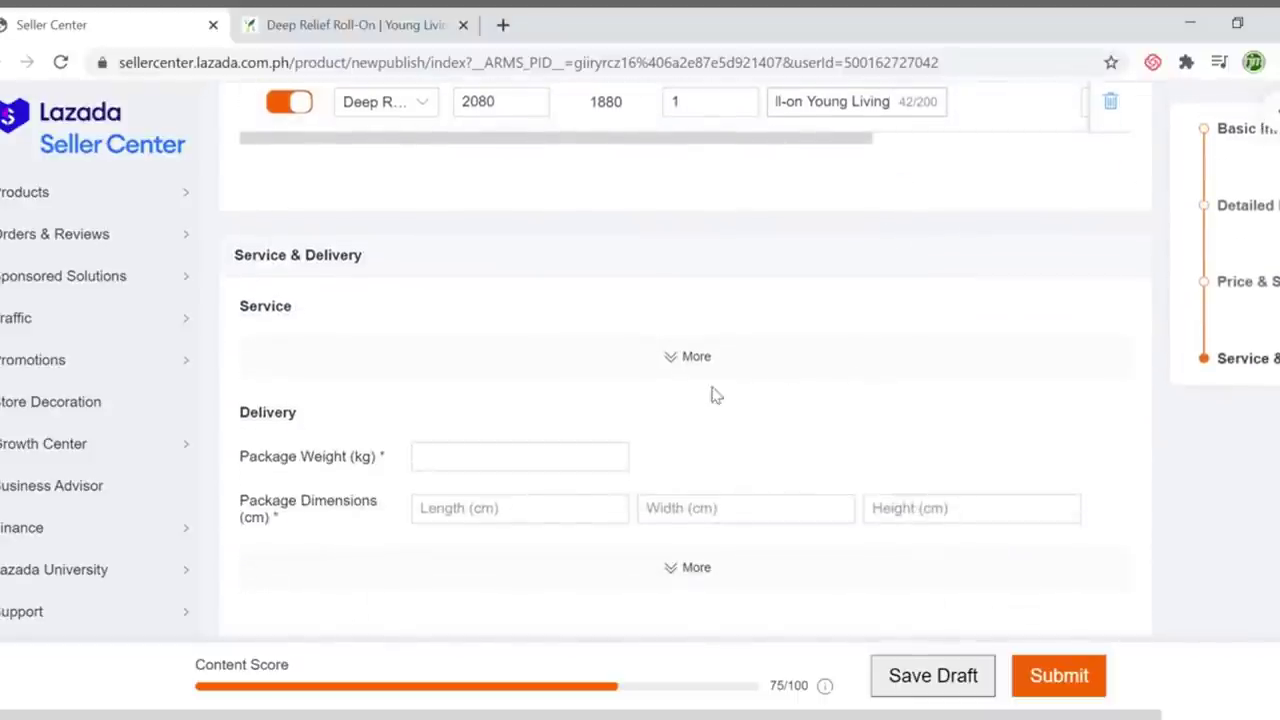
{"action": "scroll", "coordinate": [716, 395], "scroll_direction": "down", "scroll_amount": 1}
Enter package weight 0.1 kg and package dimensions 5 × 5 × 15 cm
{"action": "left_click", "coordinate": [507, 354]}
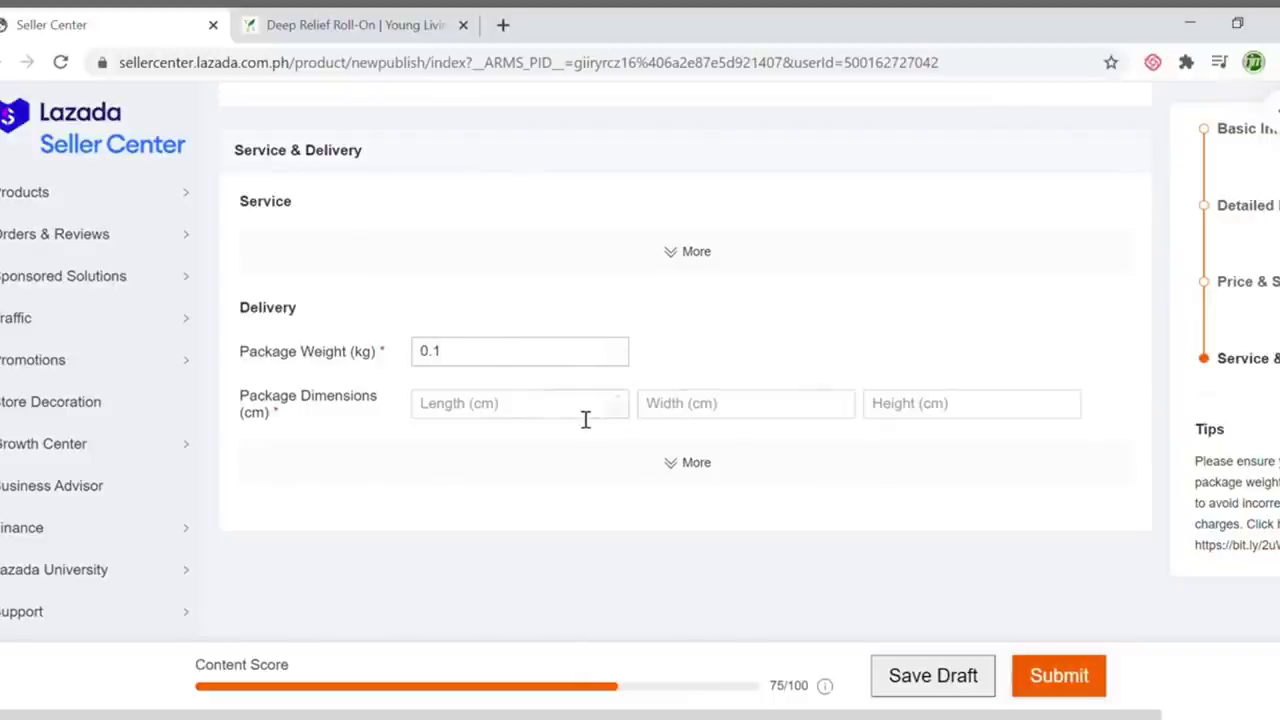
{"action": "left_click", "coordinate": [532, 408]}
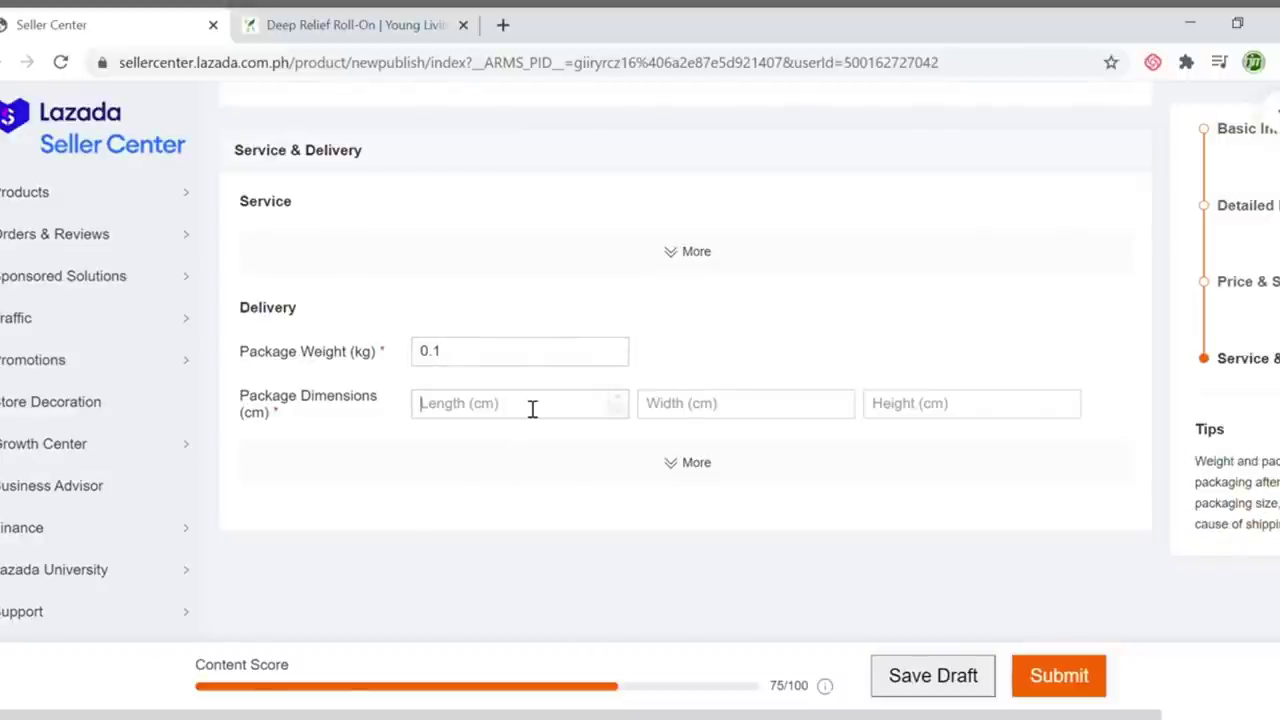
{"action": "type", "text": "5"}
{"action": "key", "text": "Tab"}
{"action": "type", "text": "5"}
{"action": "key", "text": "Tab"}
{"action": "type", "text": "15"}
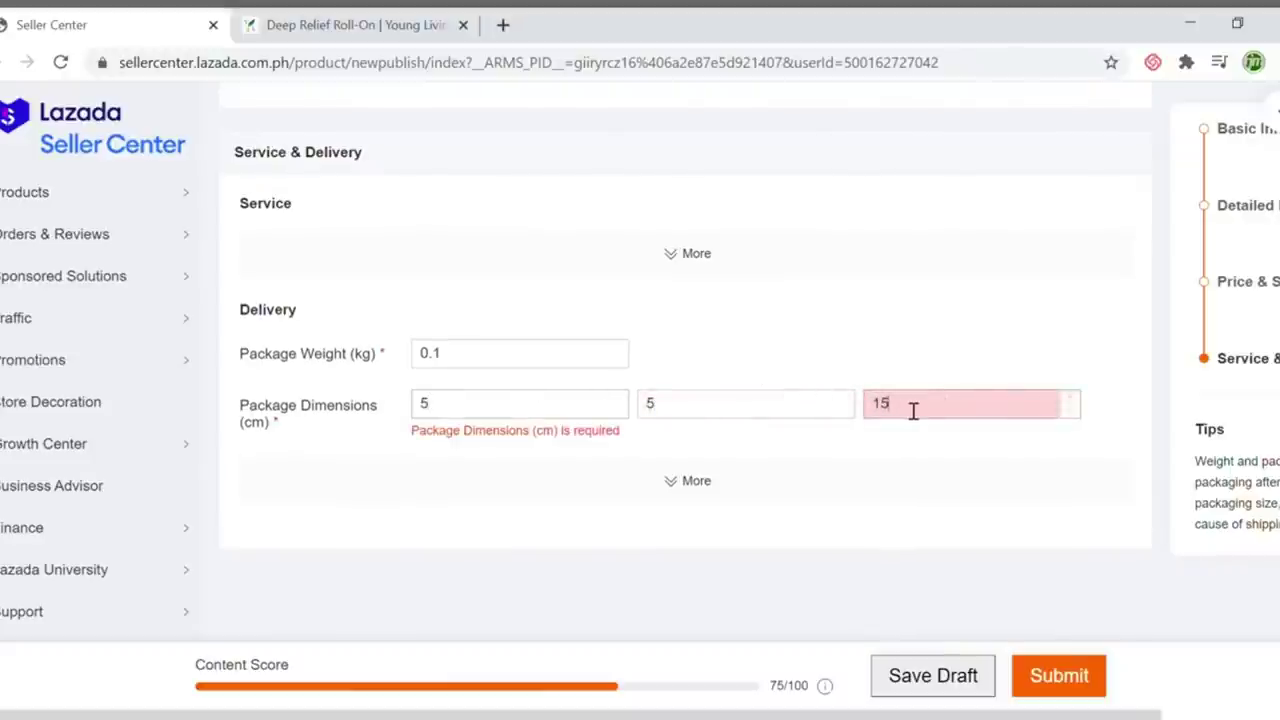
{"action": "left_click", "coordinate": [779, 439]}
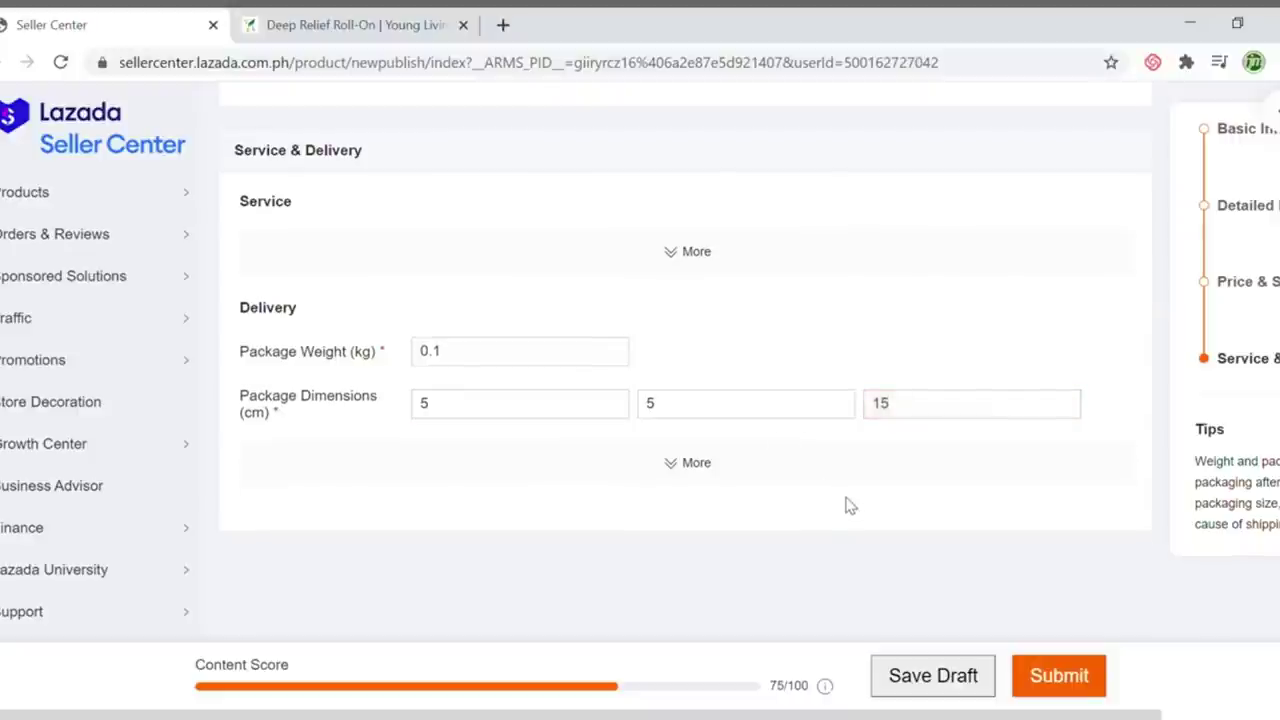
{"action": "scroll", "coordinate": [848, 506], "scroll_direction": "up", "scroll_amount": 3}
{"action": "scroll", "coordinate": [851, 500], "scroll_direction": "down", "scroll_amount": 3}
{"action": "scroll", "coordinate": [983, 552], "scroll_direction": "up", "scroll_amount": 2}
{"action": "scroll", "coordinate": [983, 552], "scroll_direction": "up", "scroll_amount": 1}
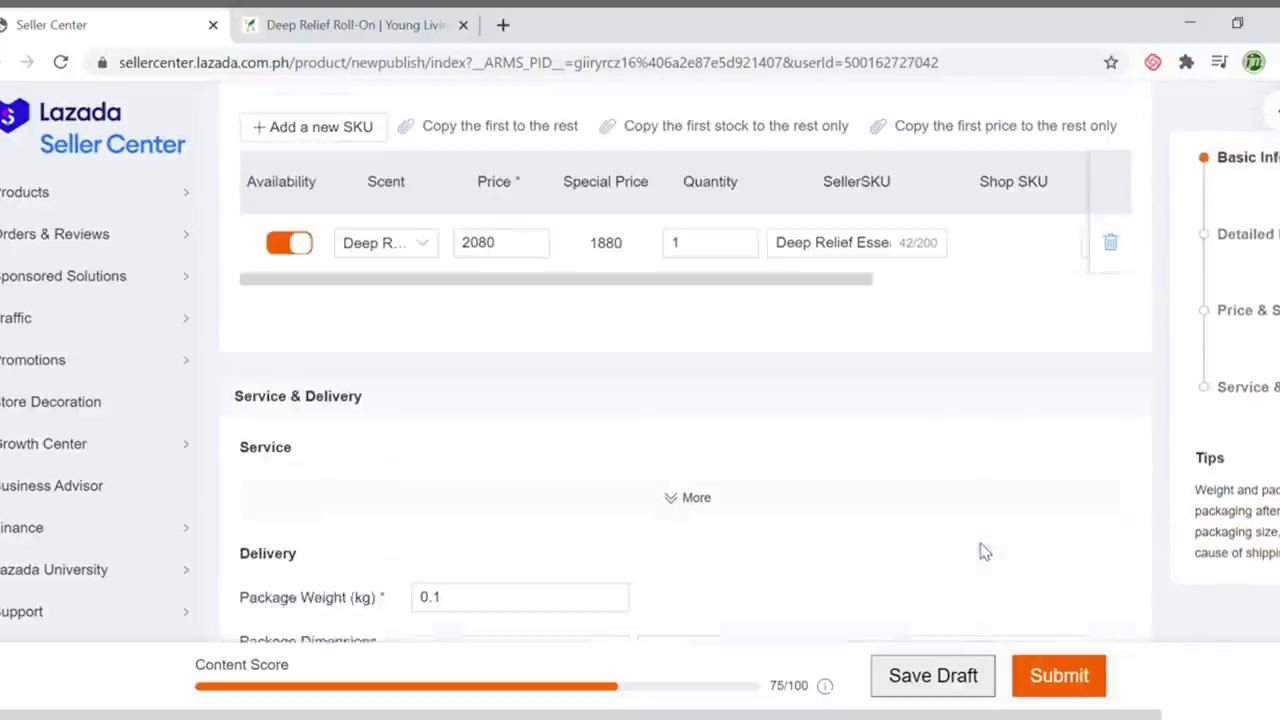
{"action": "scroll", "coordinate": [520, 510], "scroll_direction": "down", "scroll_amount": 3}
Expand the Dangerous Goods delivery options, review the whole form, and submit the Deep Relief listing
{"action": "left_click", "coordinate": [712, 416]}
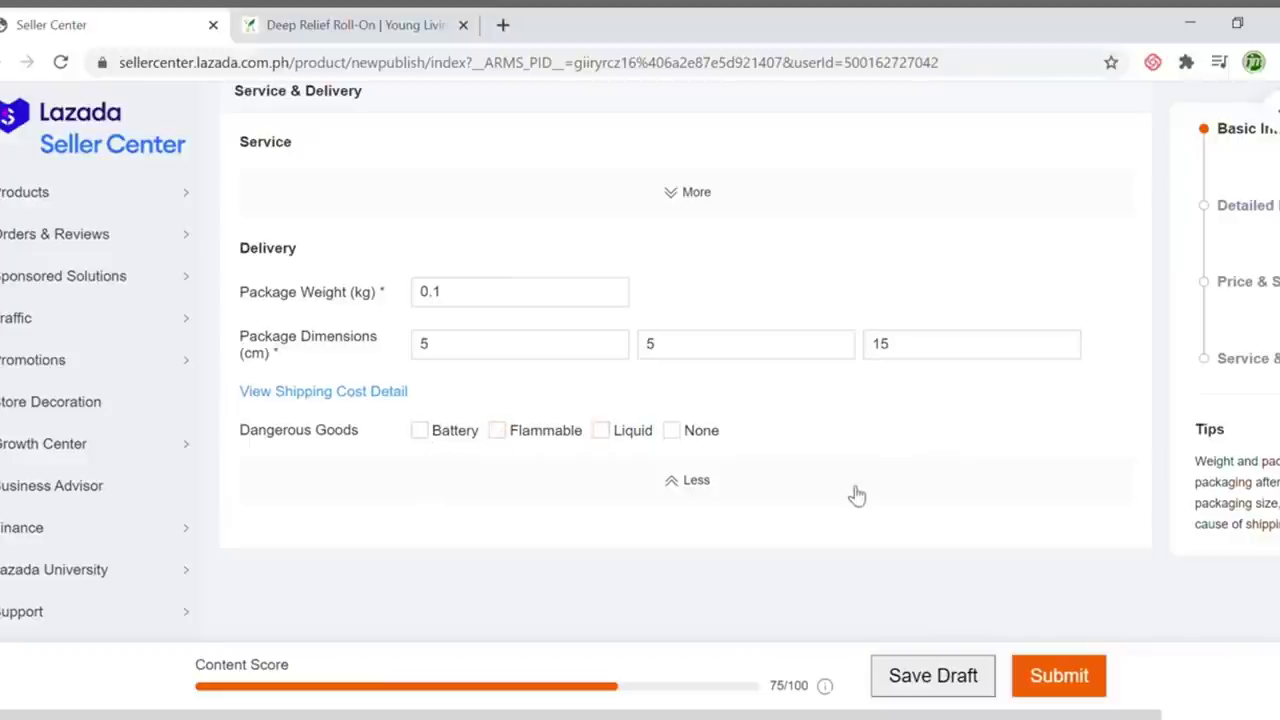
{"action": "scroll", "coordinate": [857, 495], "scroll_direction": "up", "scroll_amount": 2}
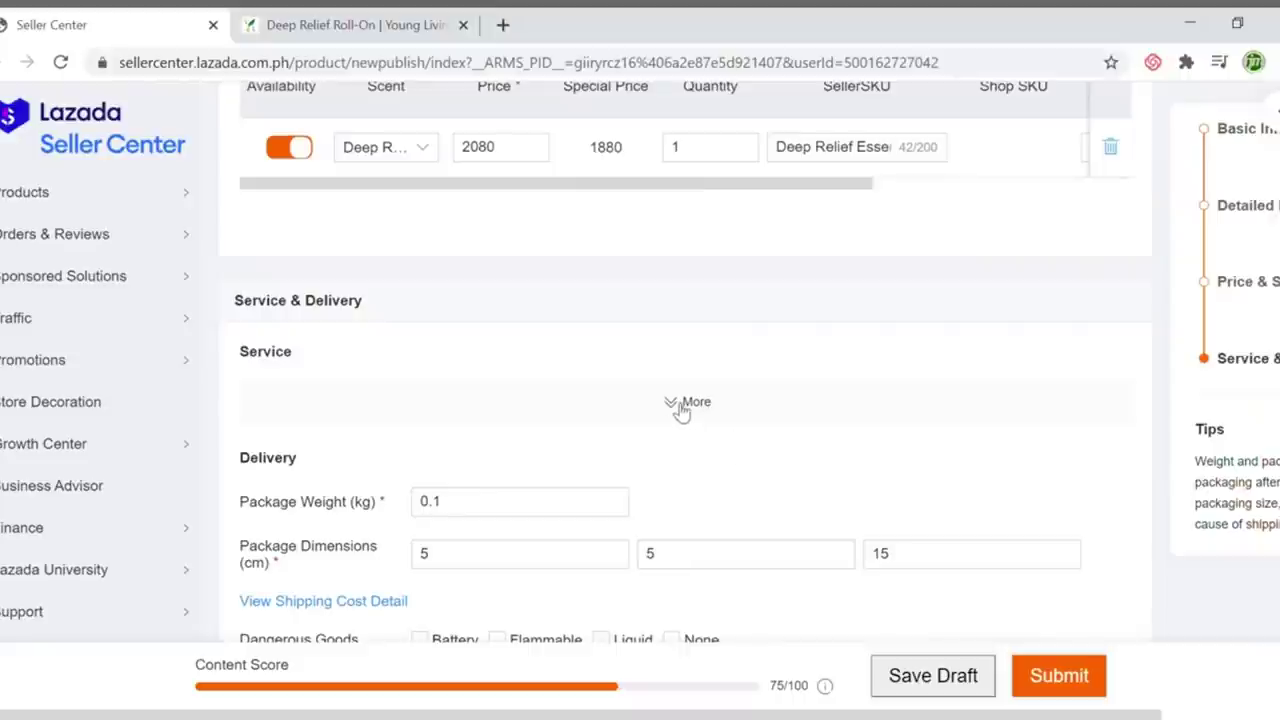
{"action": "scroll", "coordinate": [791, 434], "scroll_direction": "down", "scroll_amount": 3}
{"action": "scroll", "coordinate": [795, 432], "scroll_direction": "up", "scroll_amount": 4}
{"action": "scroll", "coordinate": [795, 432], "scroll_direction": "up", "scroll_amount": 15}
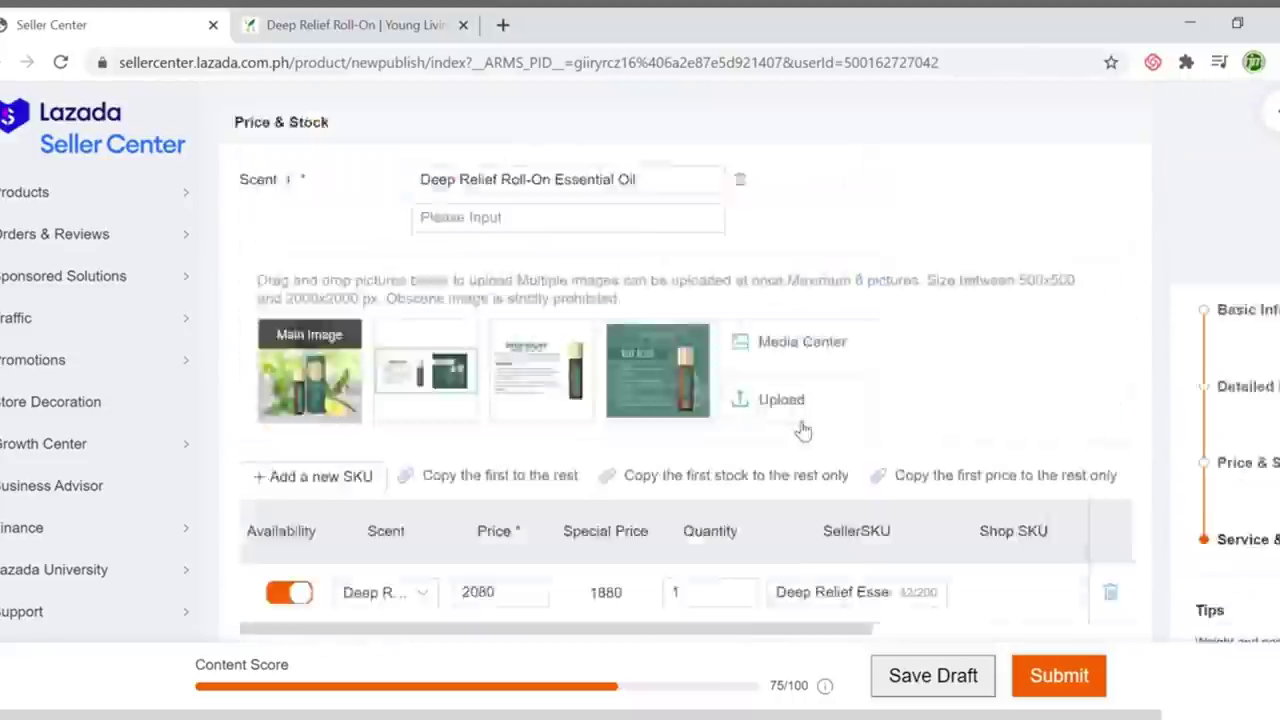
{"action": "scroll", "coordinate": [800, 427], "scroll_direction": "up", "scroll_amount": 2}
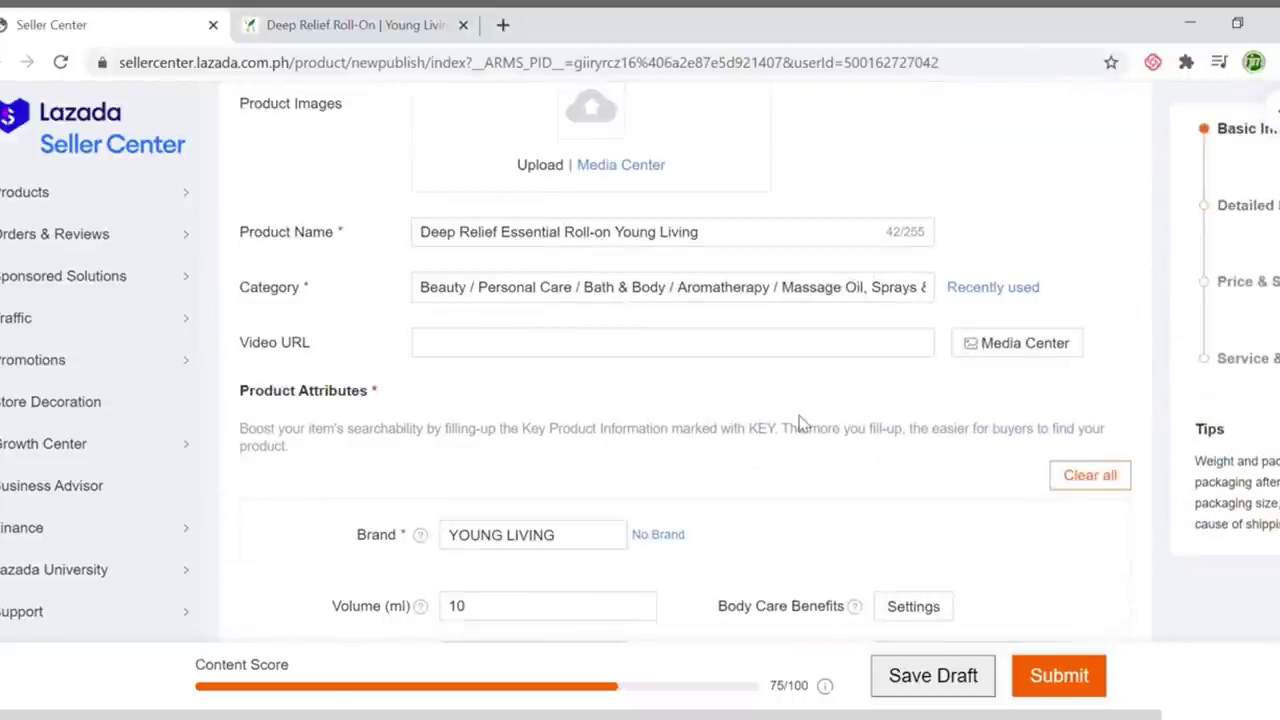
{"action": "scroll", "coordinate": [800, 425], "scroll_direction": "down", "scroll_amount": 15}
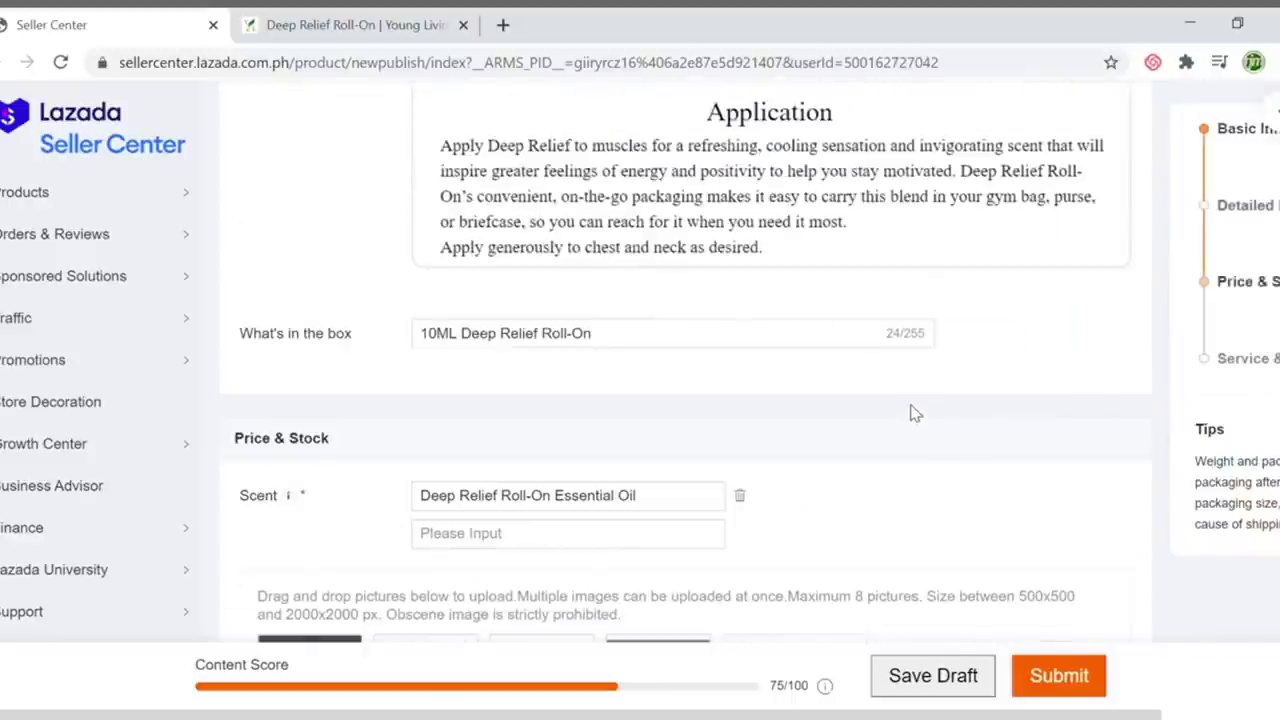
{"action": "scroll", "coordinate": [1065, 600], "scroll_direction": "up", "scroll_amount": 8}
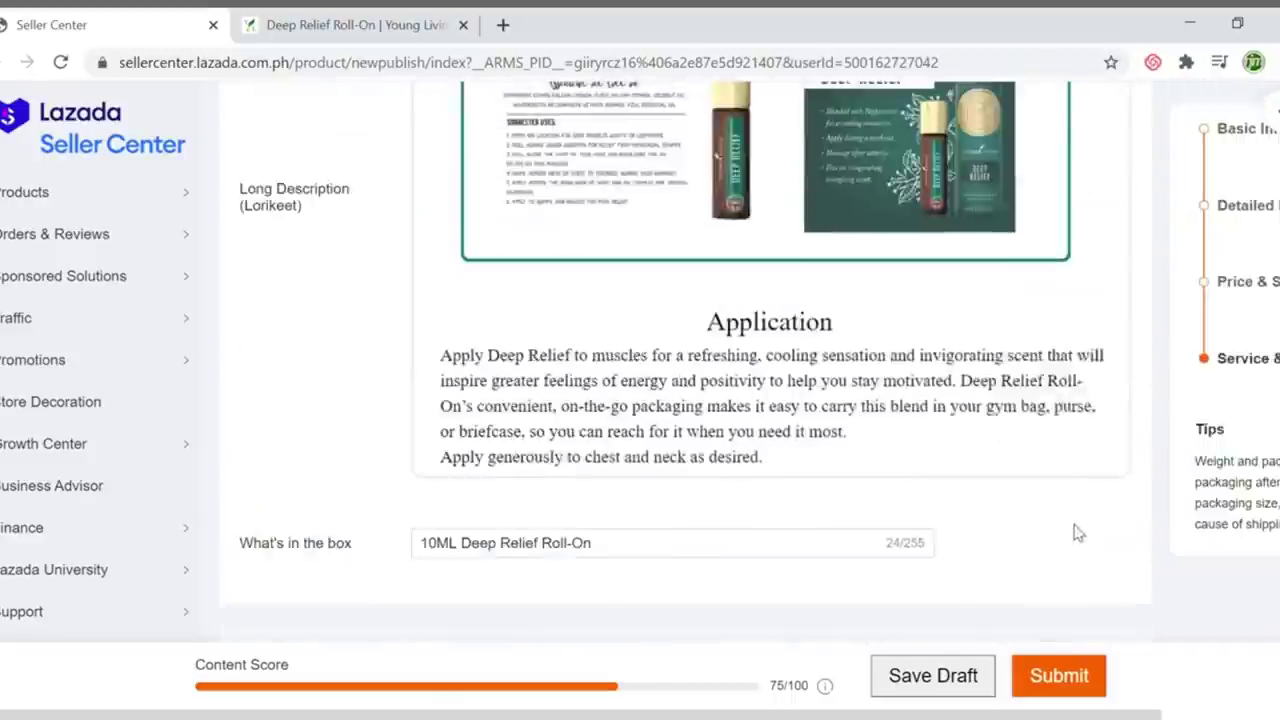
{"action": "scroll", "coordinate": [1095, 537], "scroll_direction": "up", "scroll_amount": 10}
{"action": "scroll", "coordinate": [1105, 560], "scroll_direction": "down", "scroll_amount": 14}
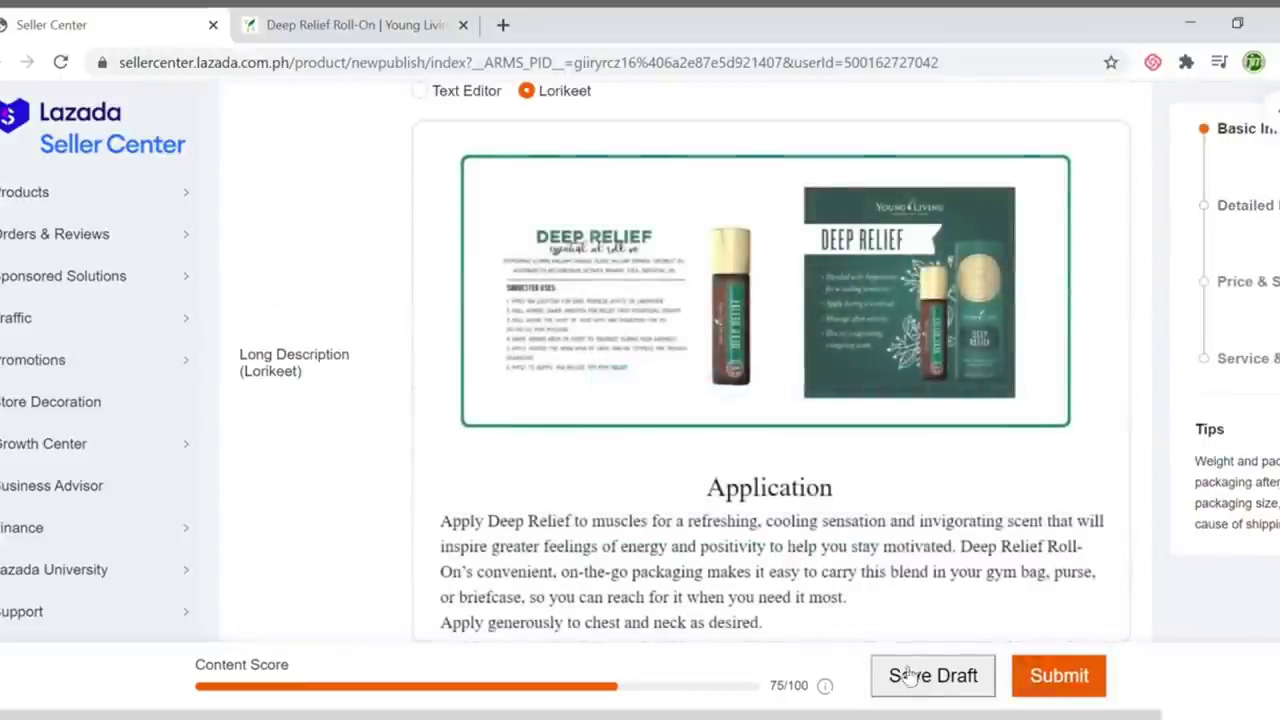
{"action": "left_click", "coordinate": [1078, 678]}
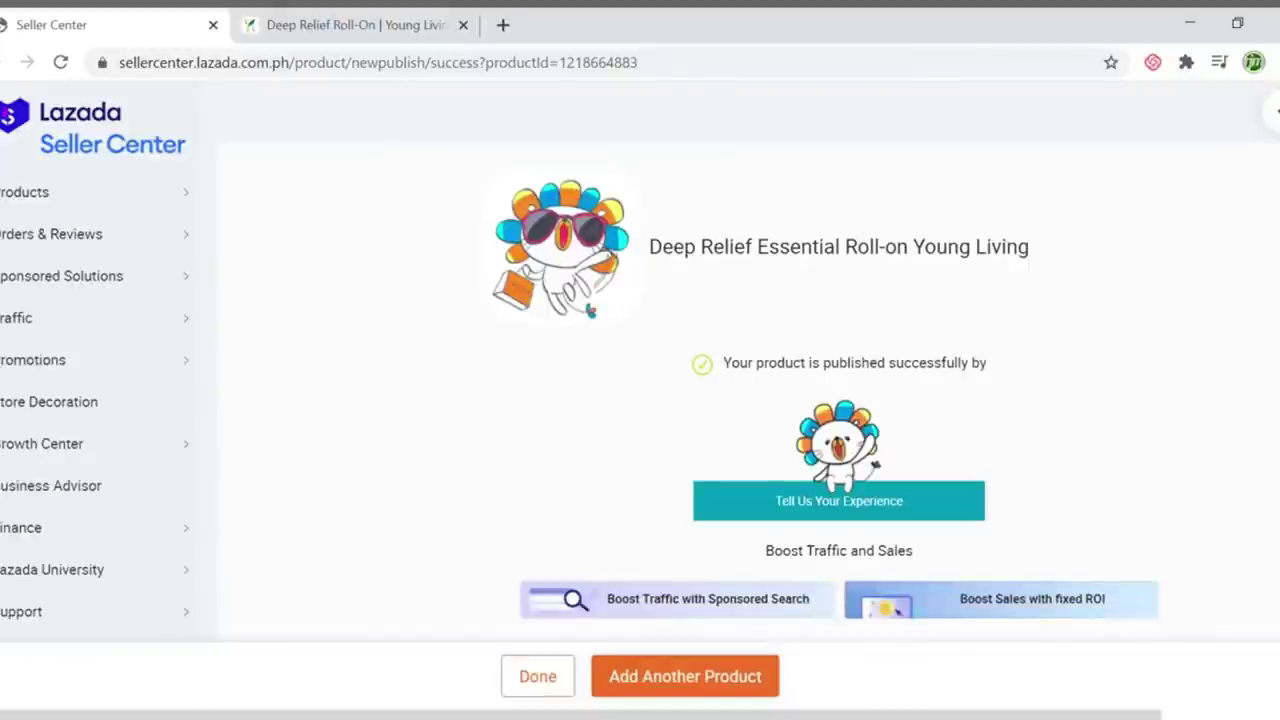
Go to Manage Products, confirm the Deep Relief listing's 100/100 content score, and dismiss the tips
{"action": "scroll", "coordinate": [1170, 498], "scroll_direction": "down", "scroll_amount": 3}
{"action": "scroll", "coordinate": [1174, 503], "scroll_direction": "up", "scroll_amount": 3}
{"action": "mouse_move", "coordinate": [94, 196]}
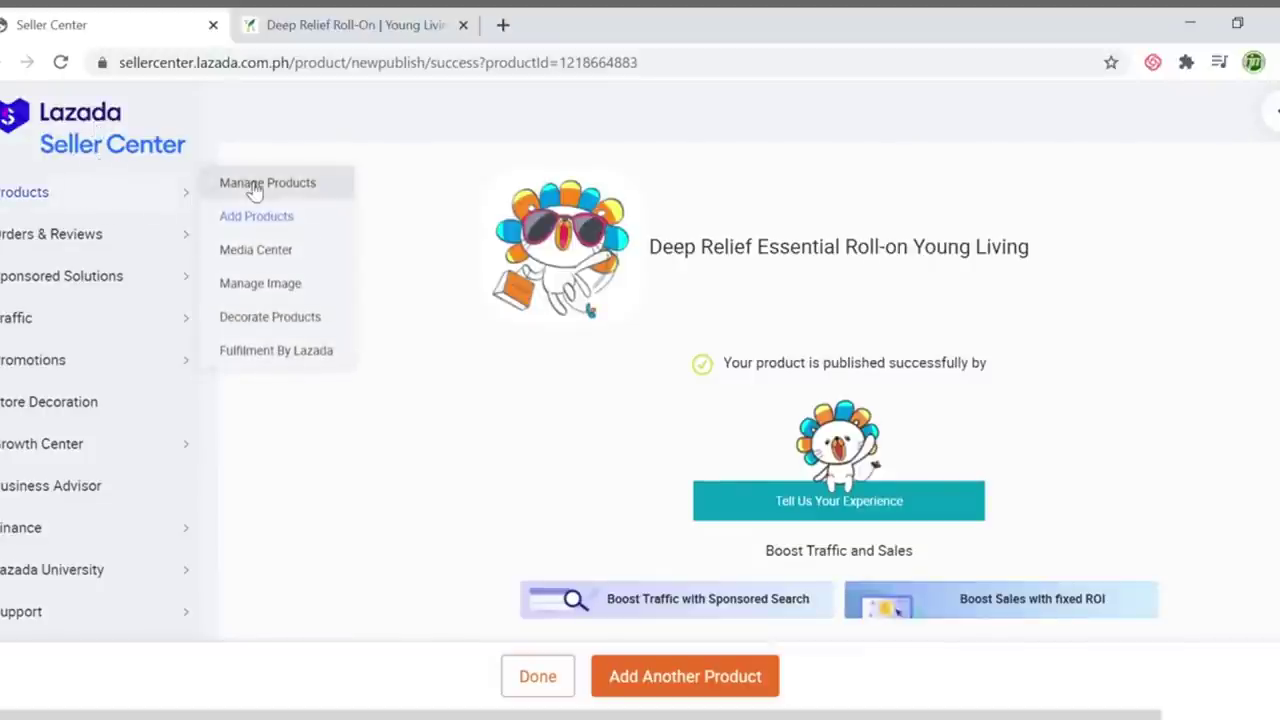
{"action": "left_click", "coordinate": [254, 186]}
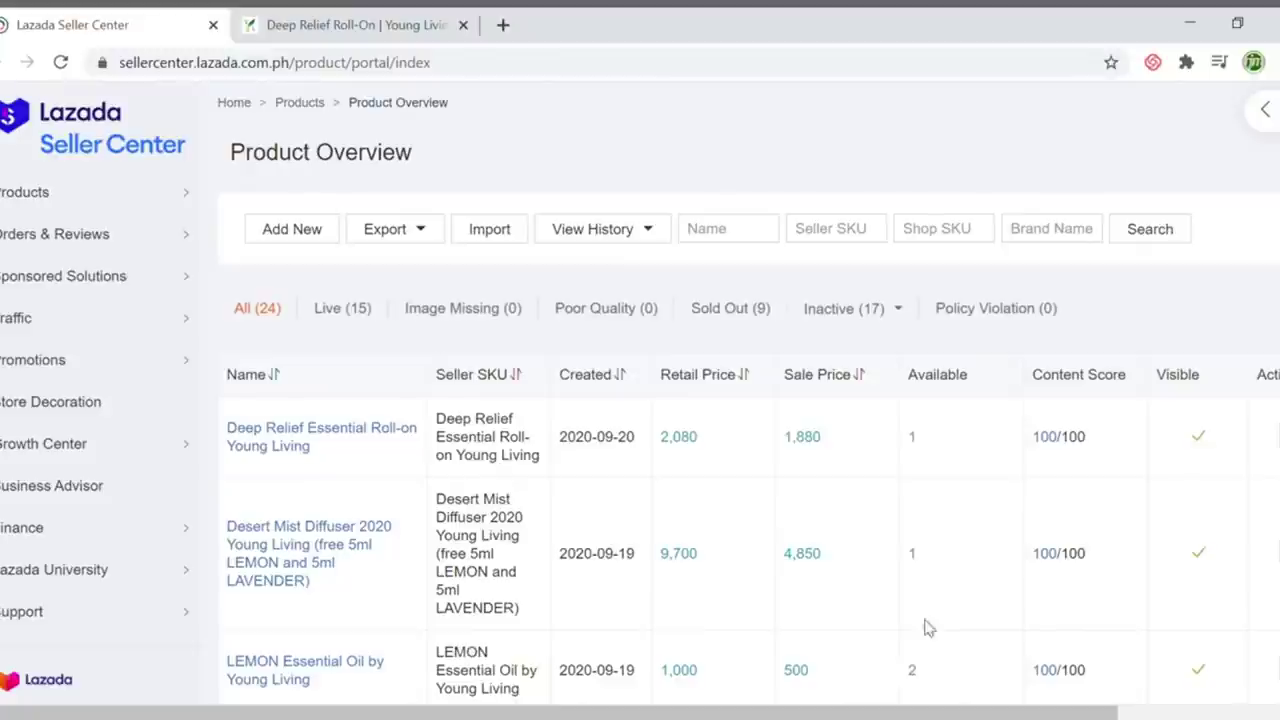
{"action": "left_click_drag", "start_coordinate": [898, 713], "coordinate": [1057, 715]}
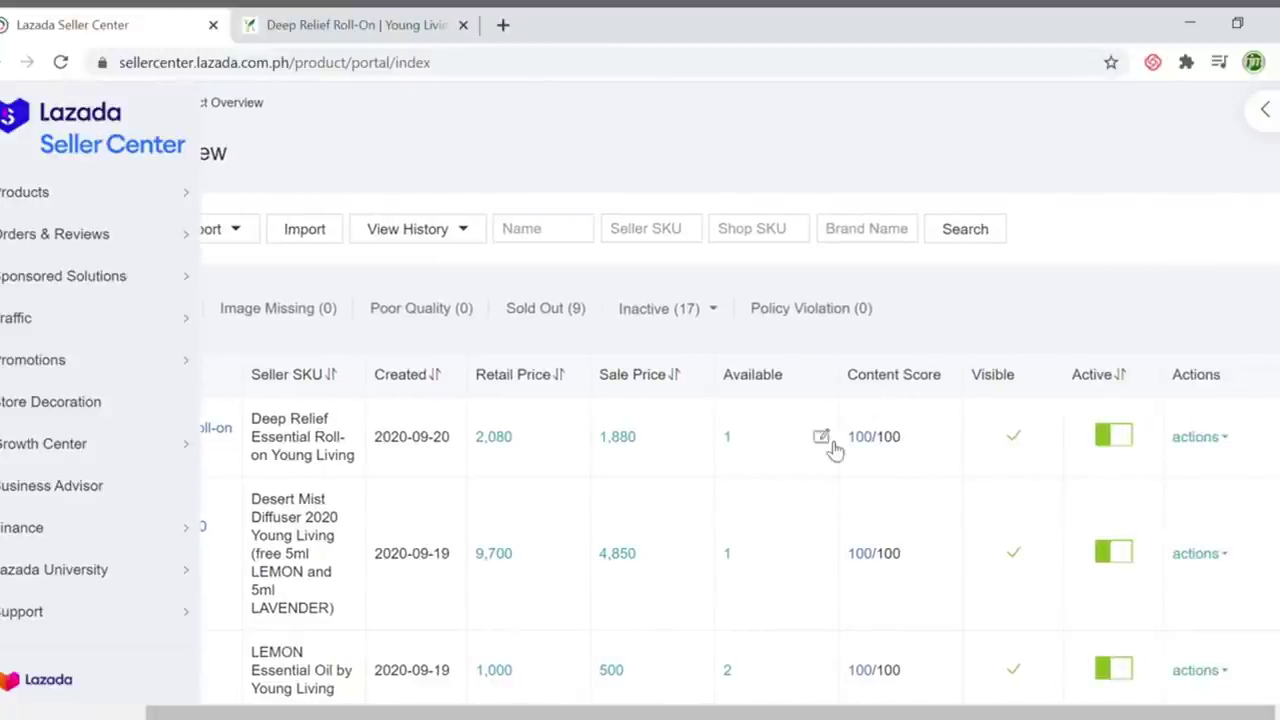
{"action": "mouse_move", "coordinate": [865, 446]}
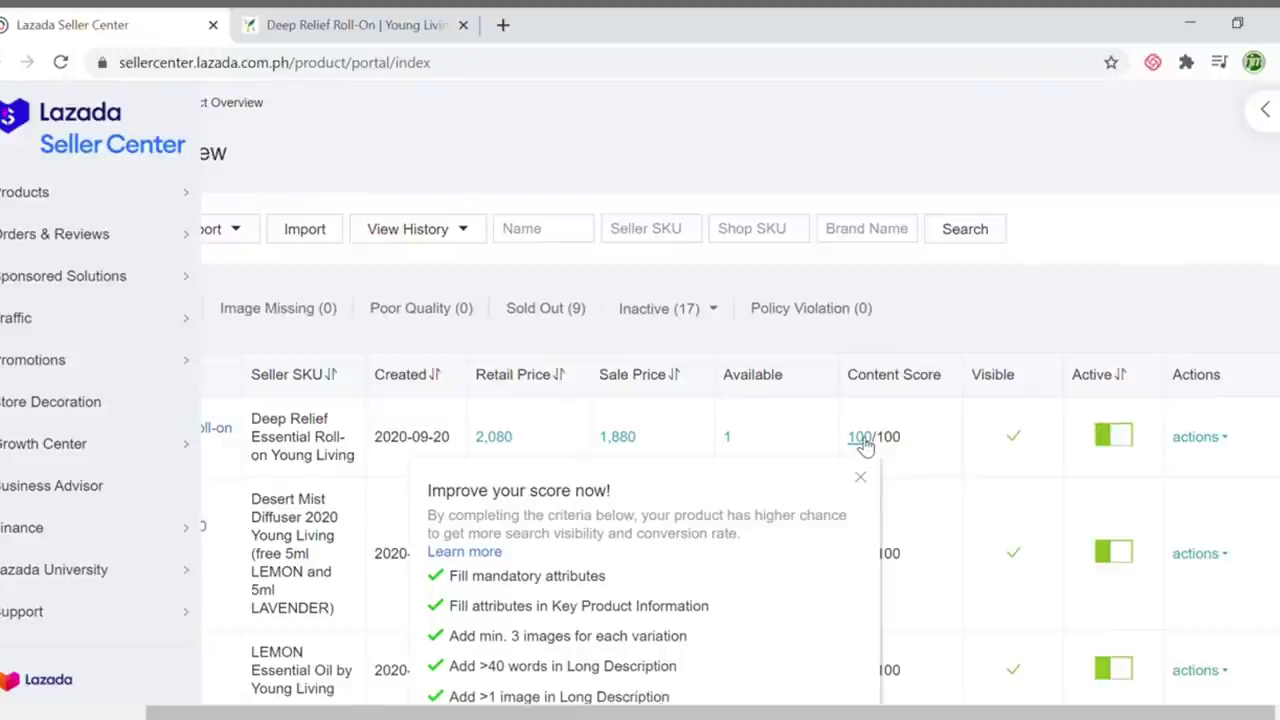
{"action": "left_click", "coordinate": [860, 476]}
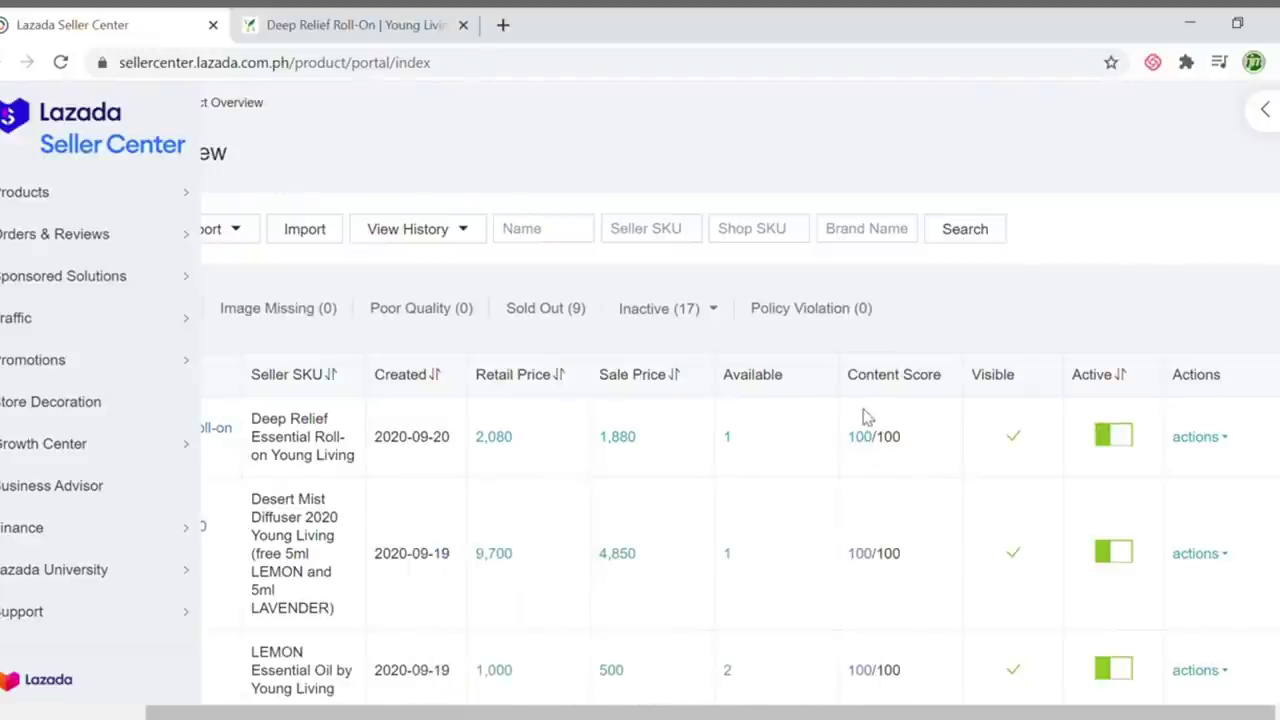
Open the Deep Relief product's public storefront page from the product list
{"action": "left_click_drag", "start_coordinate": [855, 710], "coordinate": [620, 706]}
{"action": "mouse_move", "coordinate": [305, 452]}
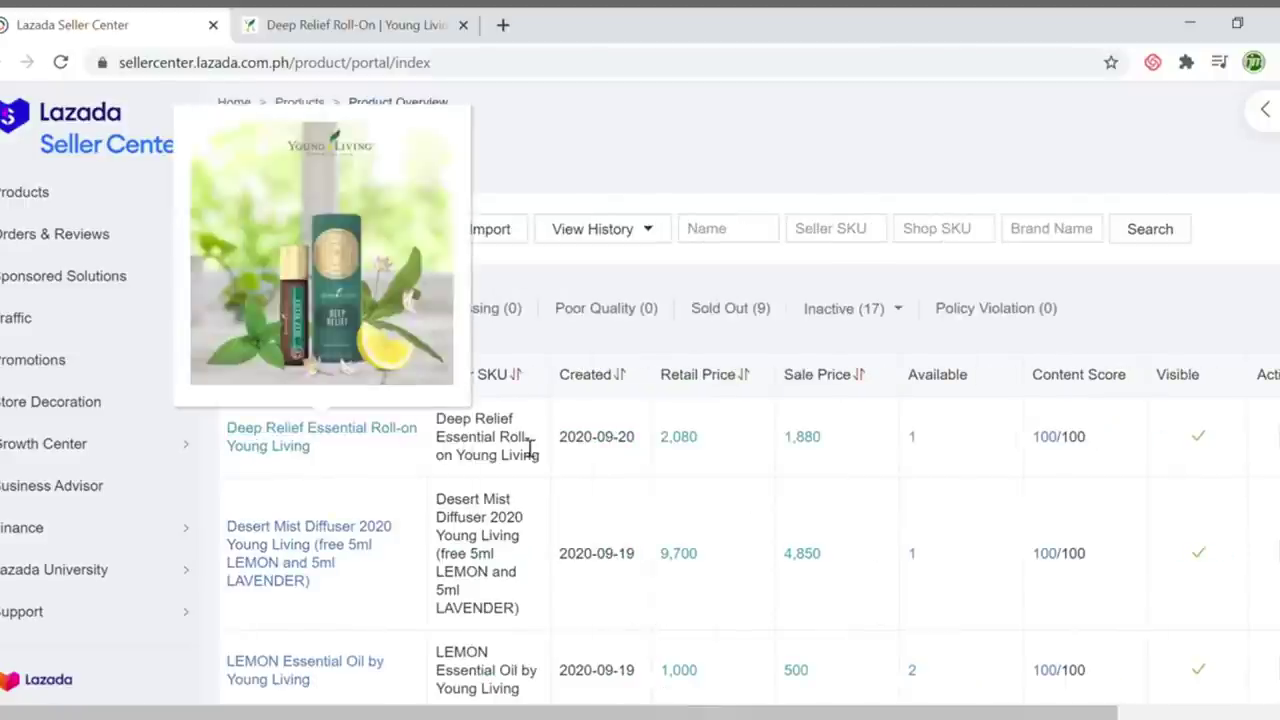
{"action": "left_click", "coordinate": [293, 451]}
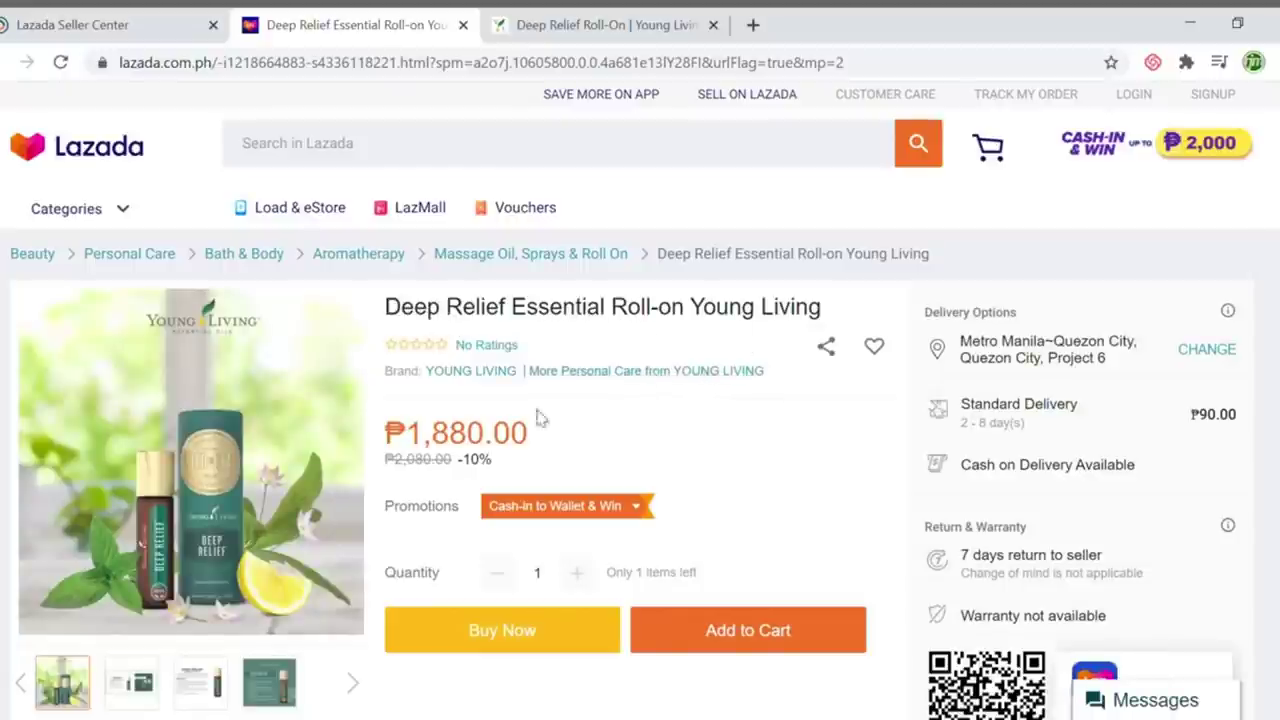
{"action": "mouse_move", "coordinate": [284, 424]}
{"action": "scroll", "coordinate": [284, 424], "scroll_direction": "down", "scroll_amount": 1}
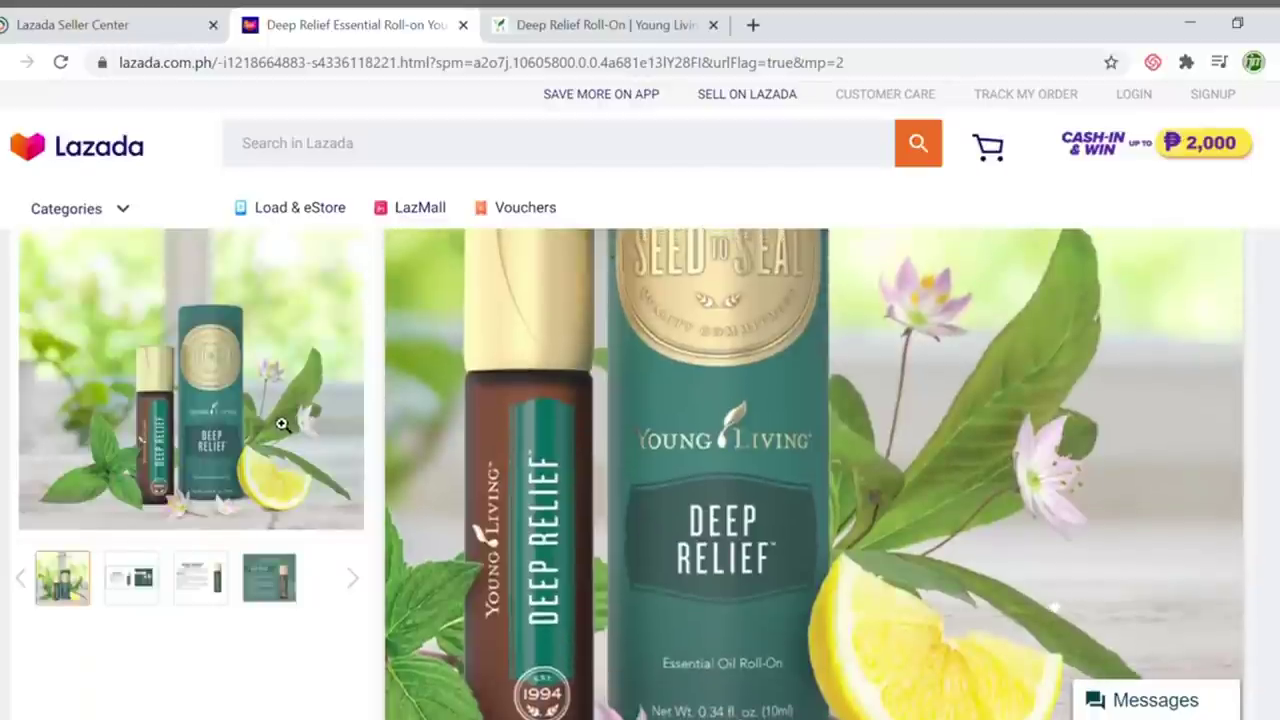
{"action": "scroll", "coordinate": [292, 430], "scroll_direction": "down", "scroll_amount": 2}
{"action": "scroll", "coordinate": [295, 431], "scroll_direction": "up", "scroll_amount": 2}
{"action": "mouse_move", "coordinate": [229, 382]}
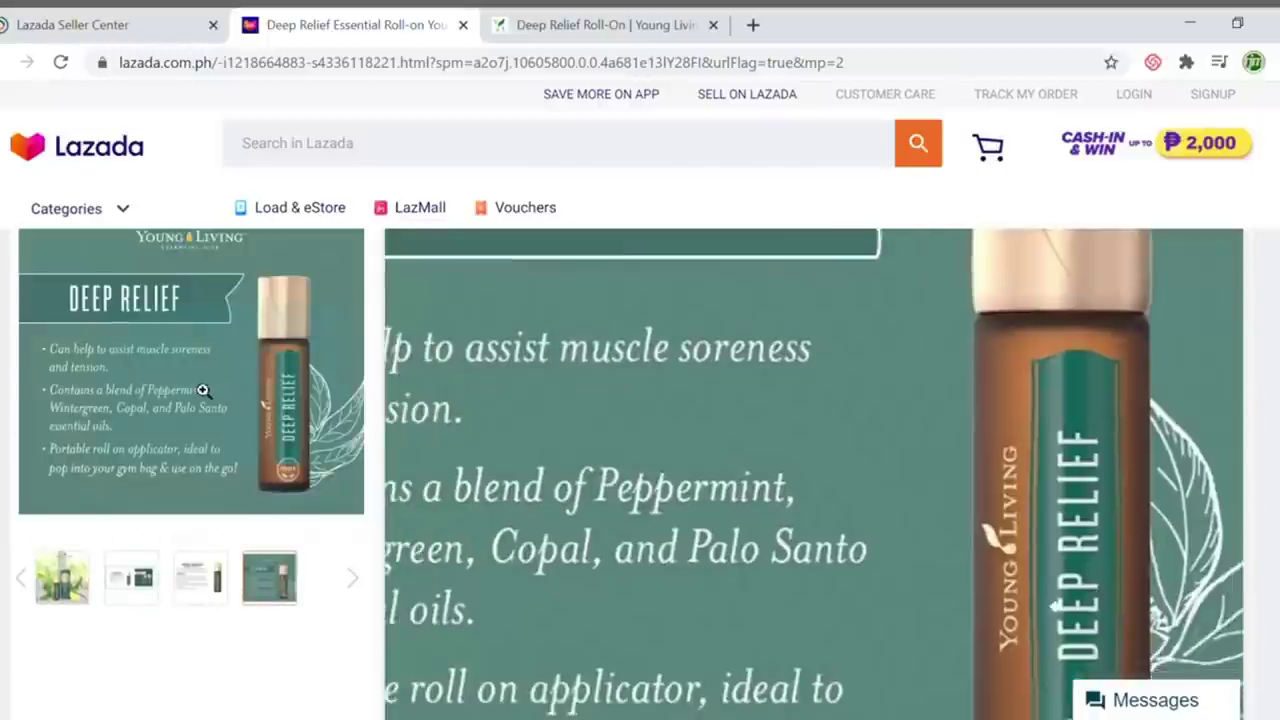
{"action": "scroll", "coordinate": [118, 352], "scroll_direction": "down", "scroll_amount": 2}
{"action": "mouse_move", "coordinate": [190, 366]}
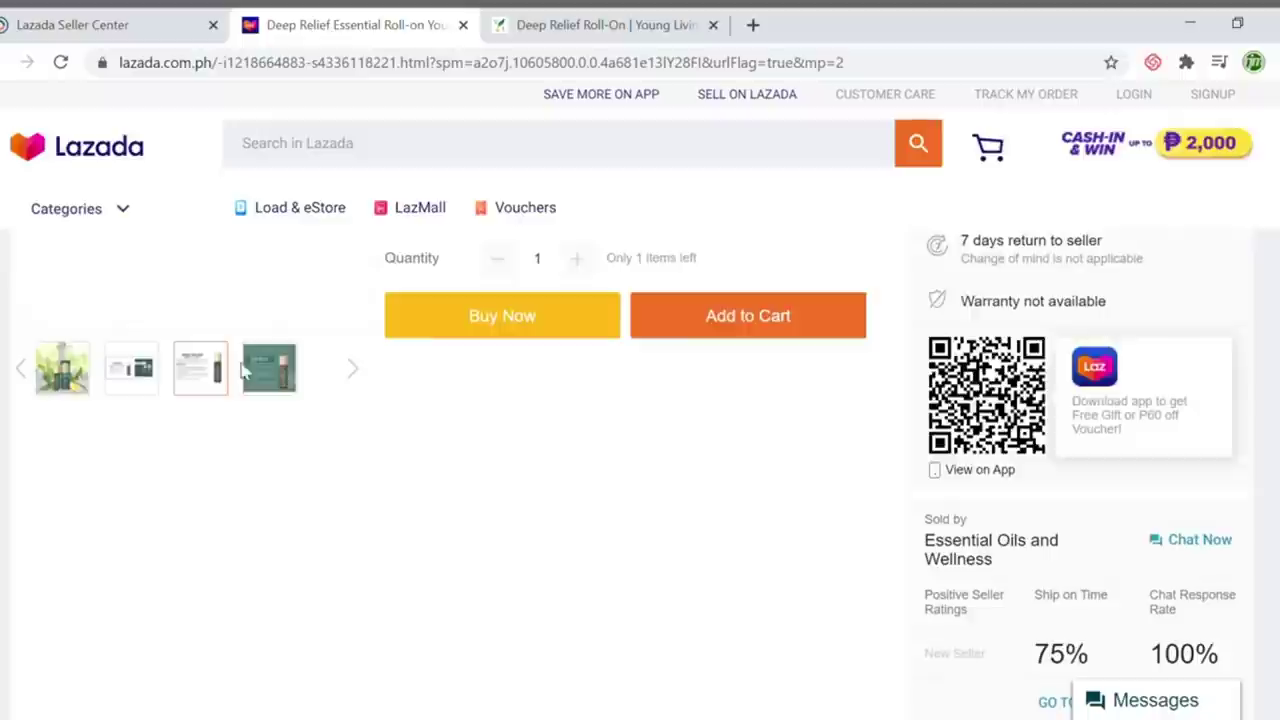
{"action": "scroll", "coordinate": [180, 346], "scroll_direction": "up", "scroll_amount": 2}
{"action": "mouse_move", "coordinate": [62, 578]}
{"action": "mouse_move", "coordinate": [100, 491]}
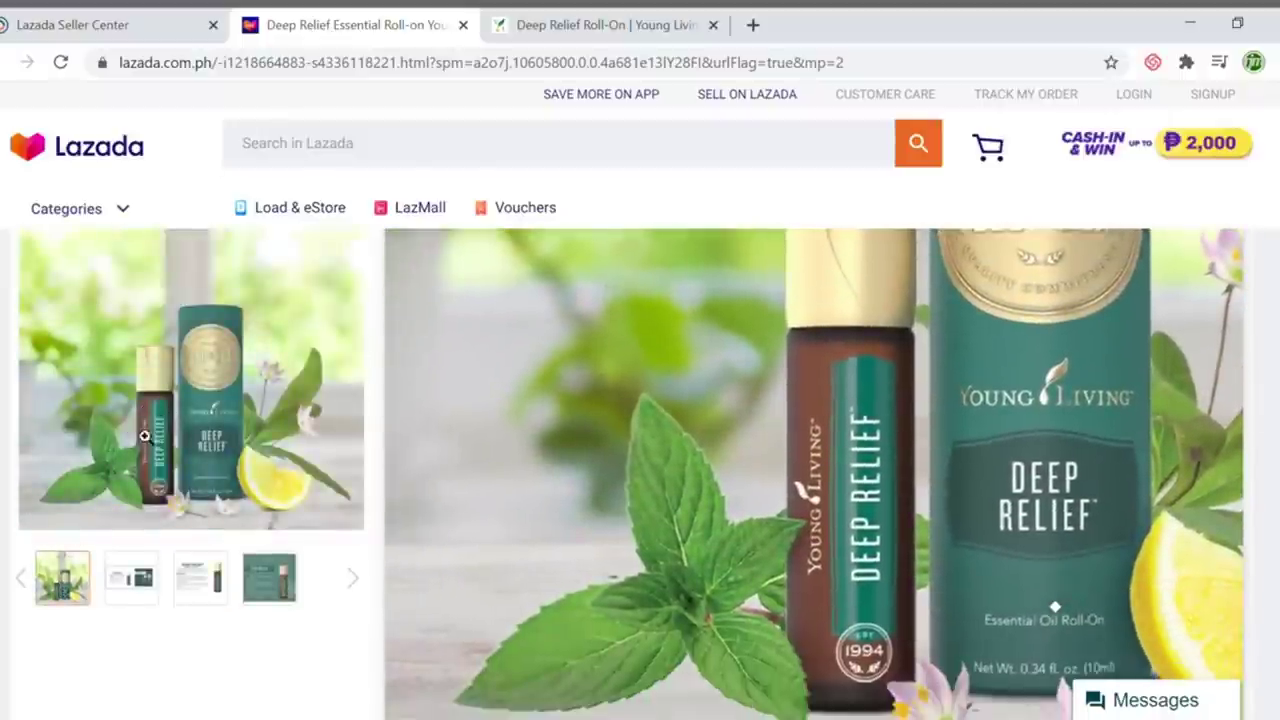
{"action": "scroll", "coordinate": [783, 527], "scroll_direction": "down", "scroll_amount": 10}
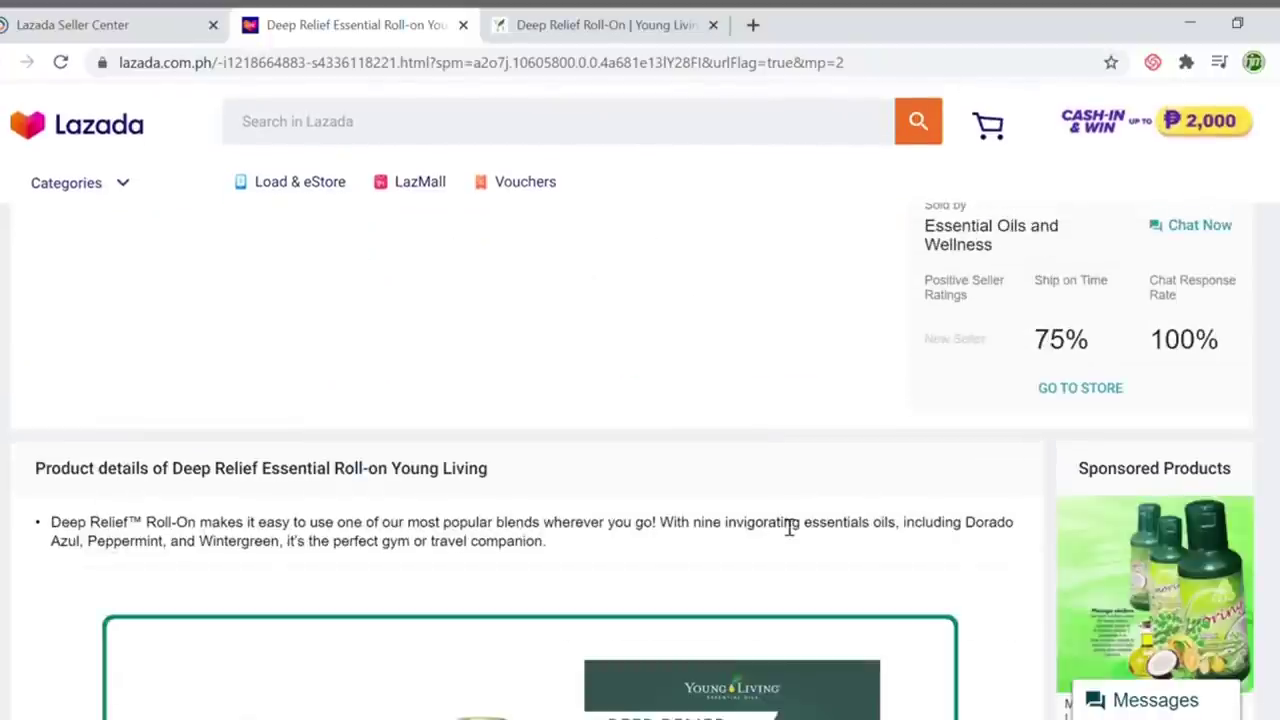
{"action": "scroll", "coordinate": [783, 527], "scroll_direction": "down", "scroll_amount": 3}
{"action": "scroll", "coordinate": [780, 528], "scroll_direction": "up", "scroll_amount": 6}
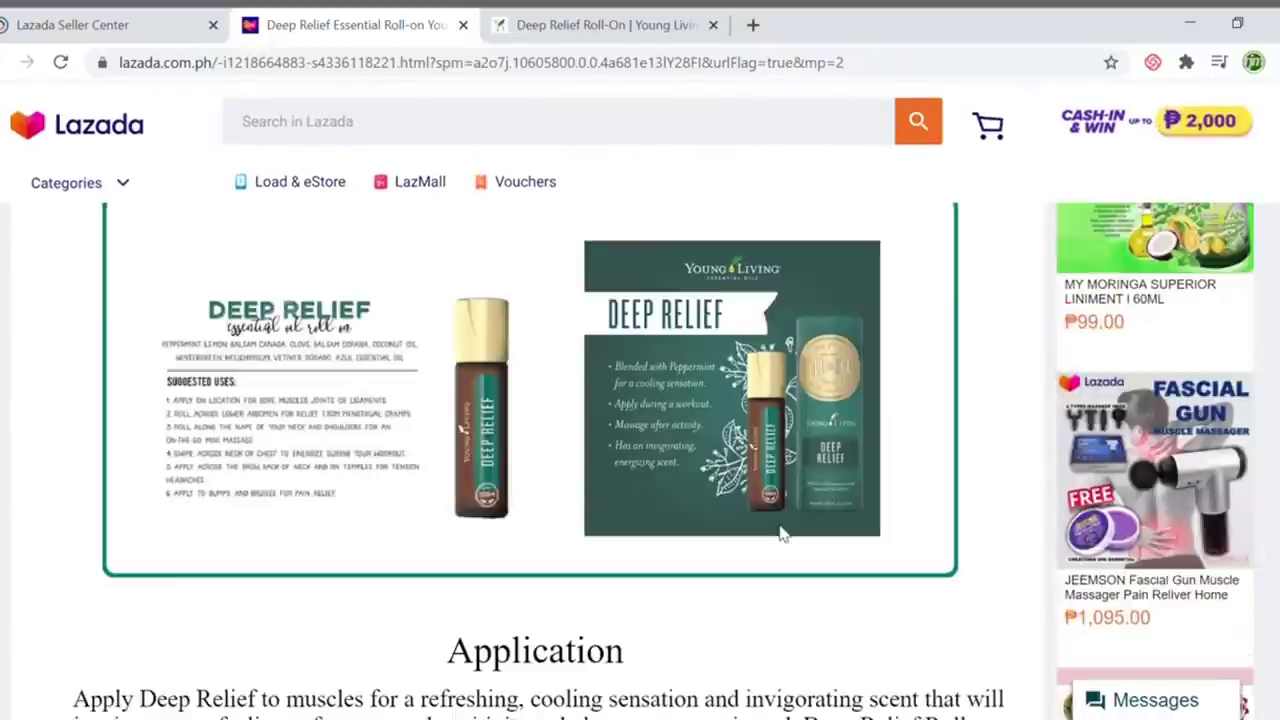
{"action": "scroll", "coordinate": [722, 543], "scroll_direction": "down", "scroll_amount": 2}
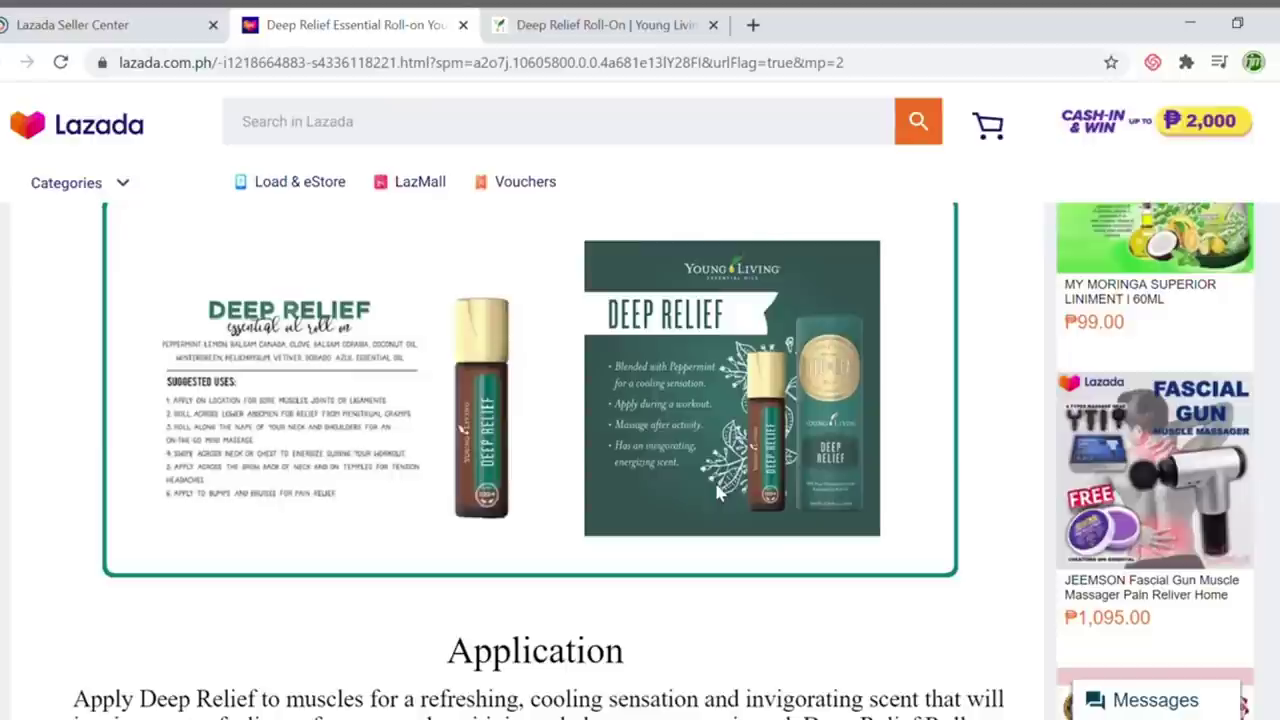
{"action": "scroll", "coordinate": [722, 492], "scroll_direction": "down", "scroll_amount": 8}
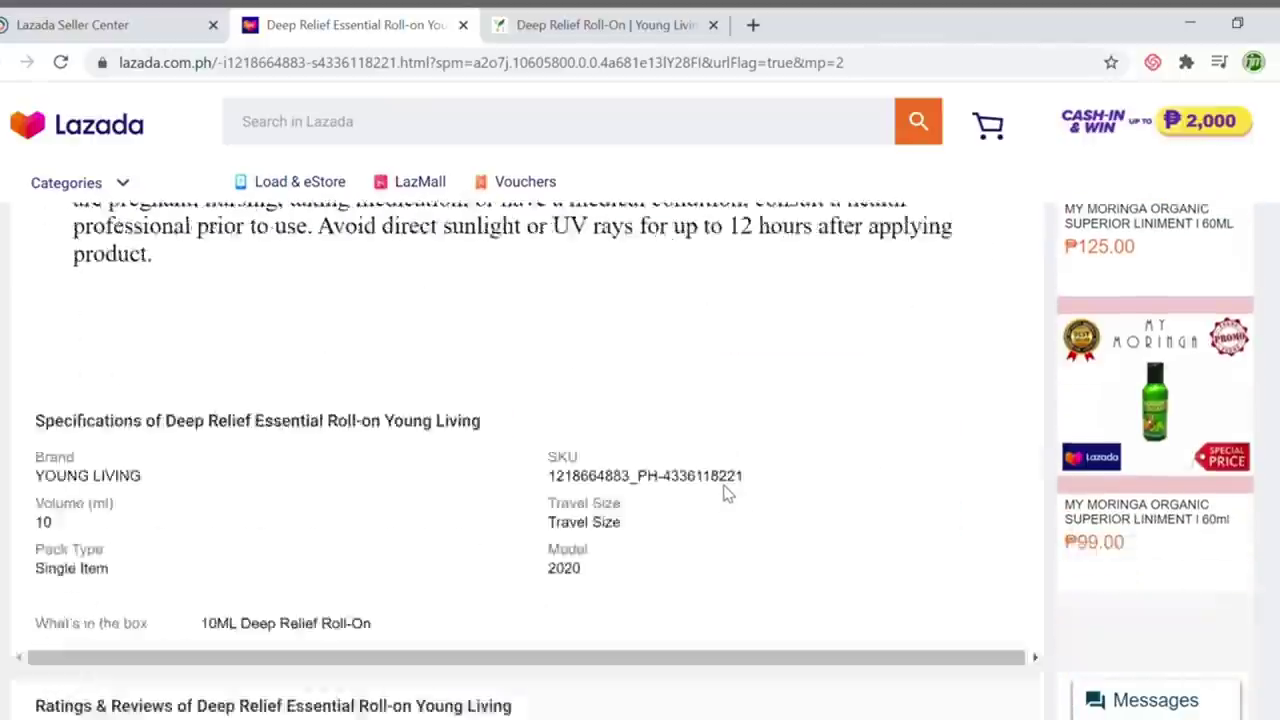
{"action": "scroll", "coordinate": [727, 495], "scroll_direction": "down", "scroll_amount": 3}
{"action": "scroll", "coordinate": [730, 490], "scroll_direction": "up", "scroll_amount": 15}
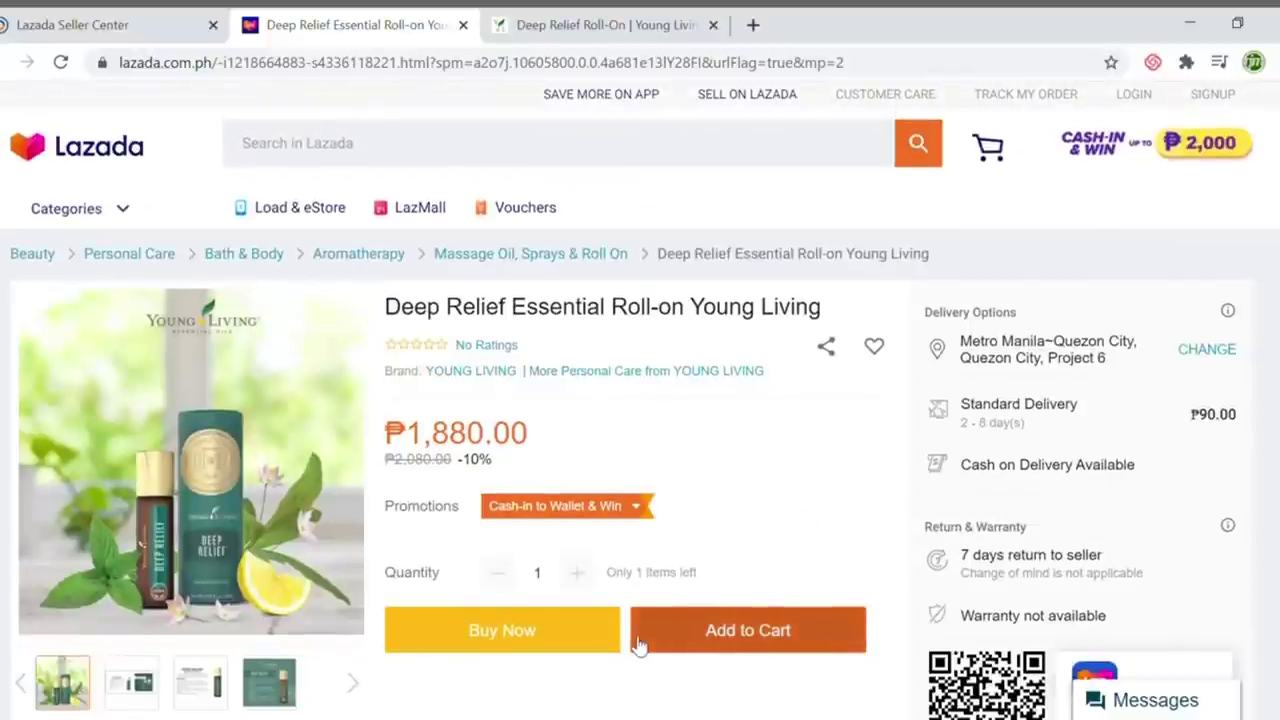
{"action": "scroll", "coordinate": [640, 646], "scroll_direction": "down", "scroll_amount": 2}
{"action": "scroll", "coordinate": [645, 648], "scroll_direction": "up", "scroll_amount": 2}
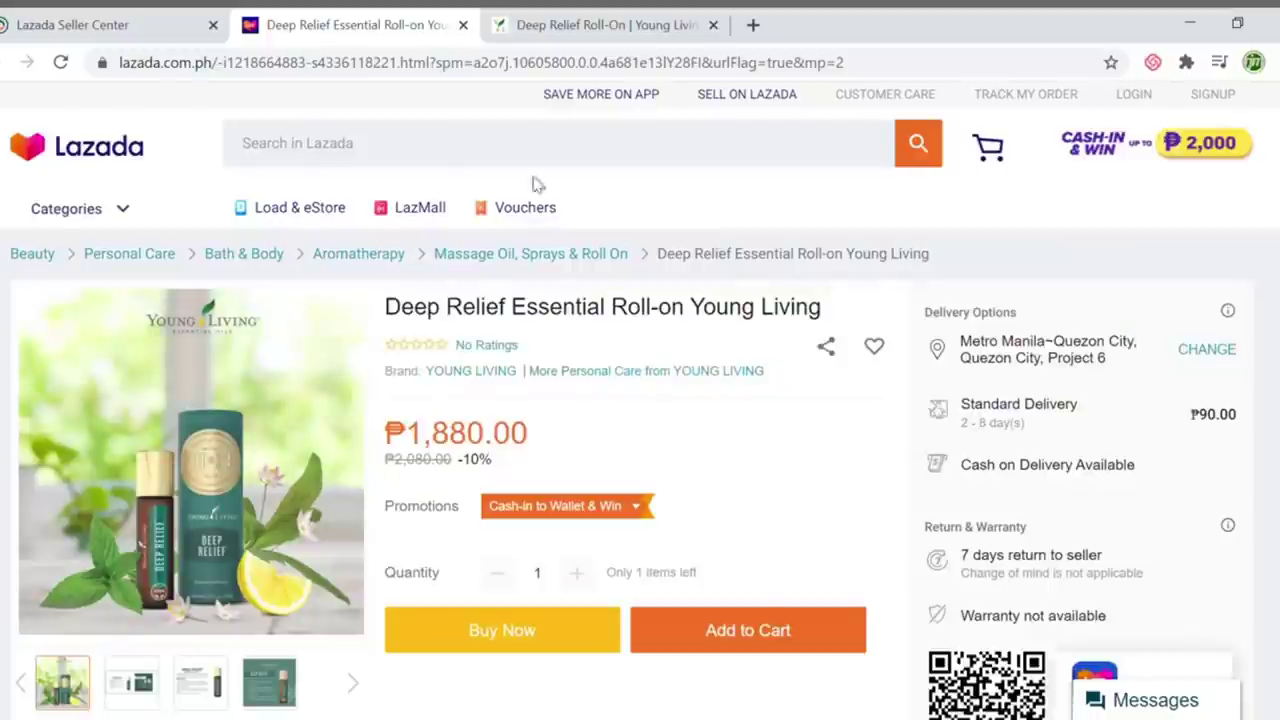
Return to the Seller Center product overview and scroll the product table sideways to check its columns
{"action": "left_click", "coordinate": [55, 28]}
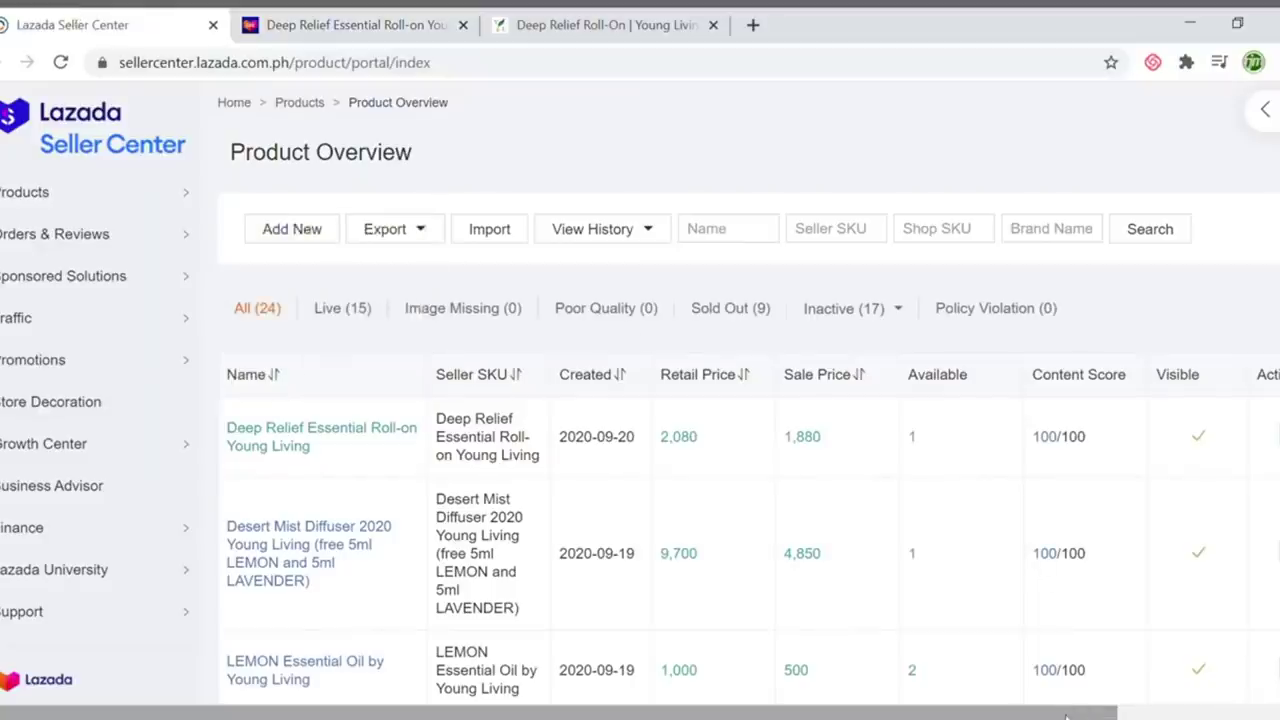
{"action": "left_click_drag", "start_coordinate": [1066, 716], "coordinate": [1197, 716]}
{"action": "scroll", "coordinate": [1080, 716], "scroll_direction": "left", "scroll_amount": 3}
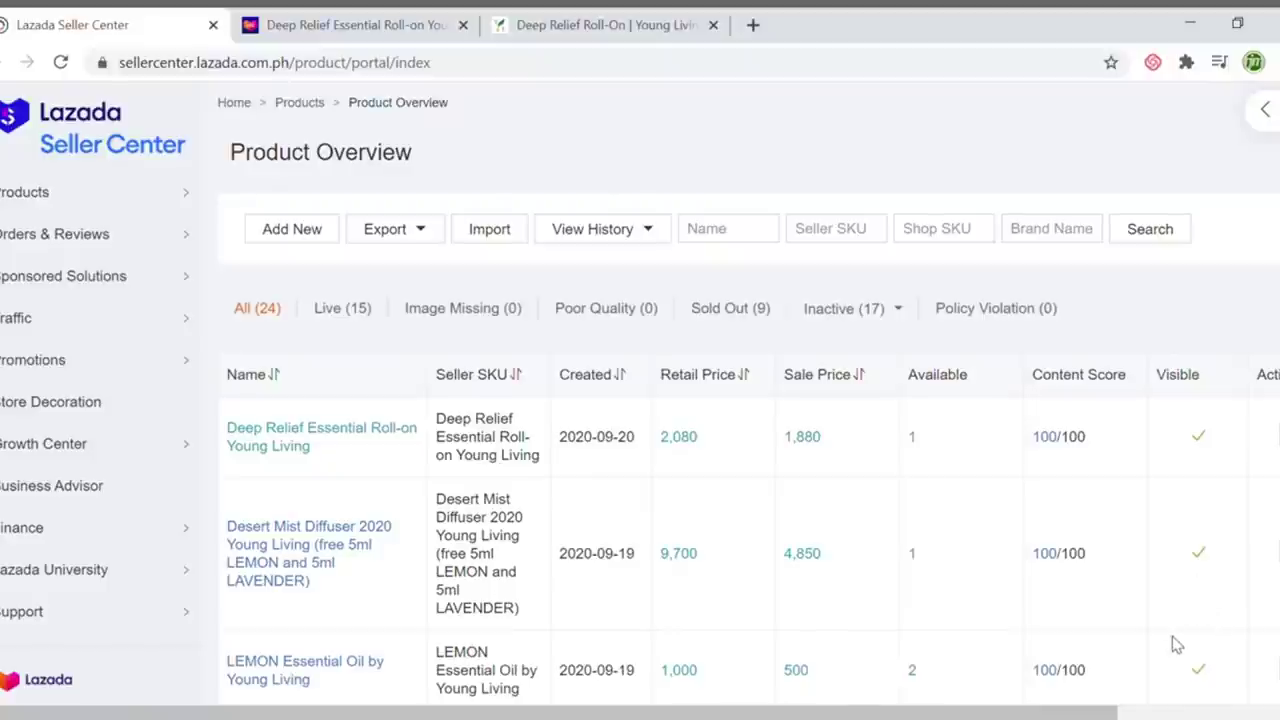
{"action": "mouse_move", "coordinate": [752, 711]}
{"action": "left_mouse_down"}
{"action": "mouse_move", "coordinate": [907, 711]}
{"action": "mouse_move", "coordinate": [757, 707]}
{"action": "left_mouse_up"}
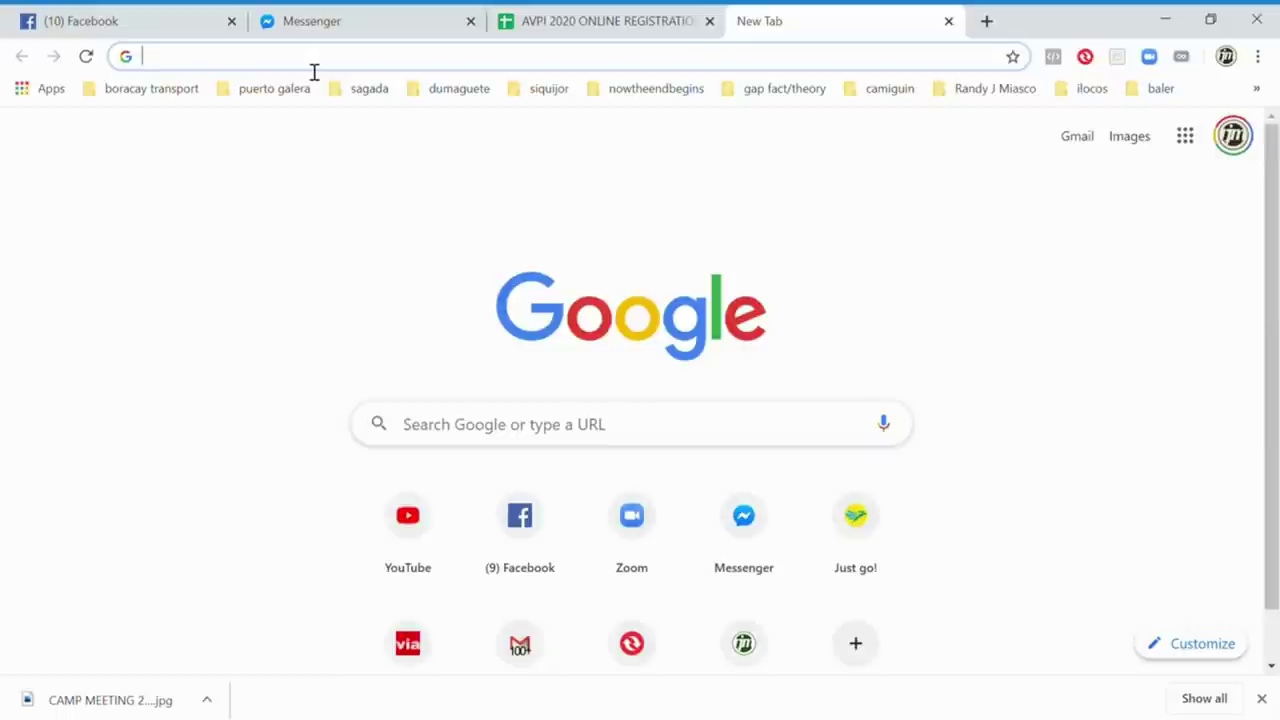
Type 'z' in the new tab's address bar so Chrome autocompletes zoom.us
{"action": "type", "text": "zoom.us"}
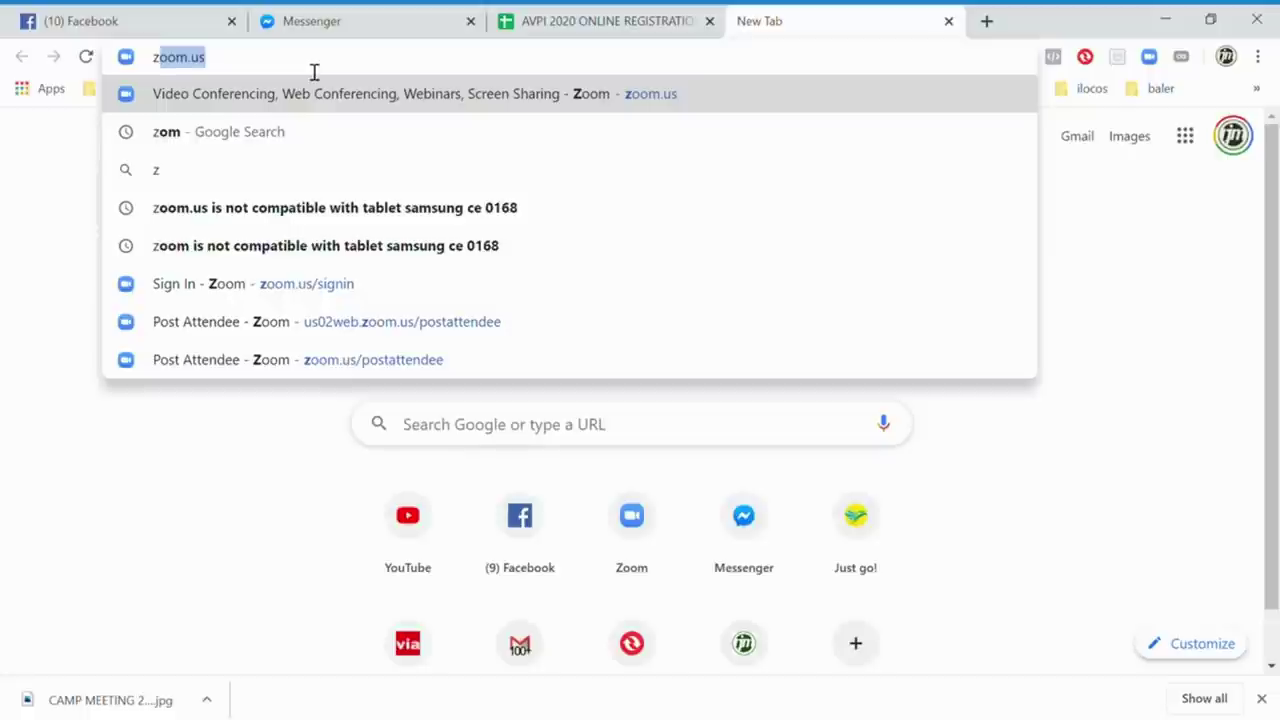
Load zoom.us and sign in to Zoom with a Google account chosen from the account chooser
{"action": "key", "text": "Return"}
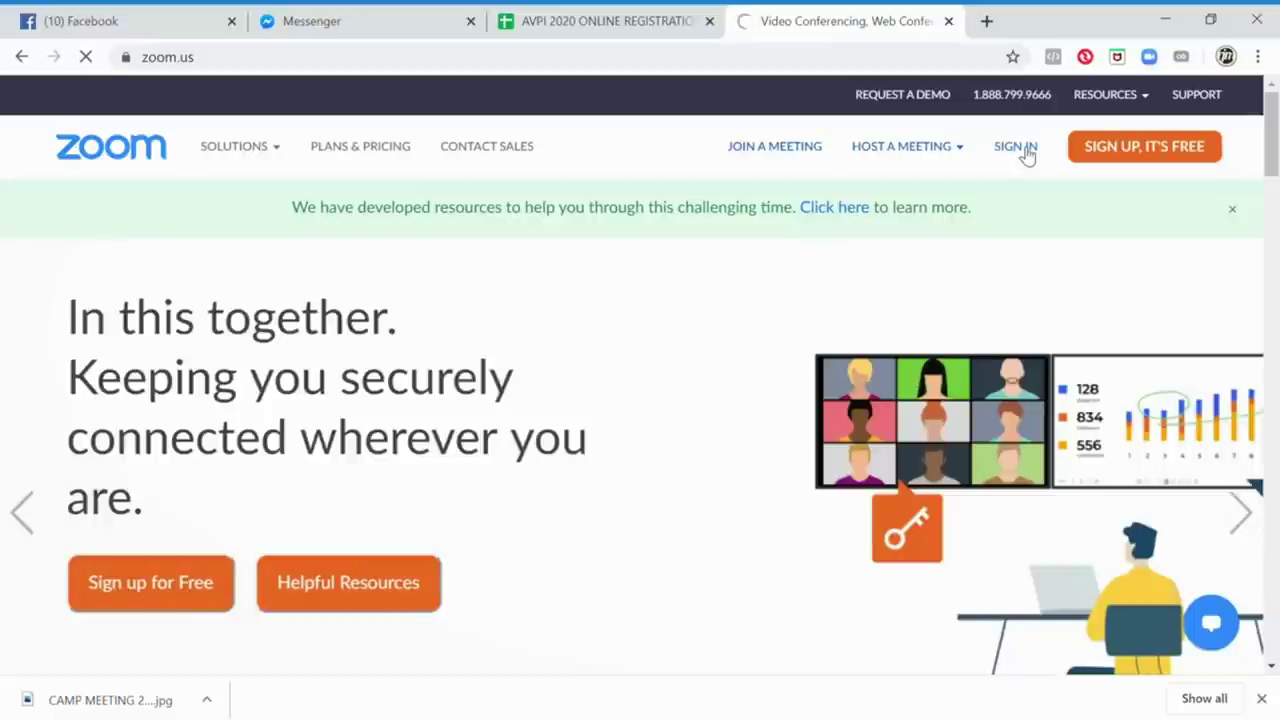
{"action": "left_click", "coordinate": [1026, 150]}
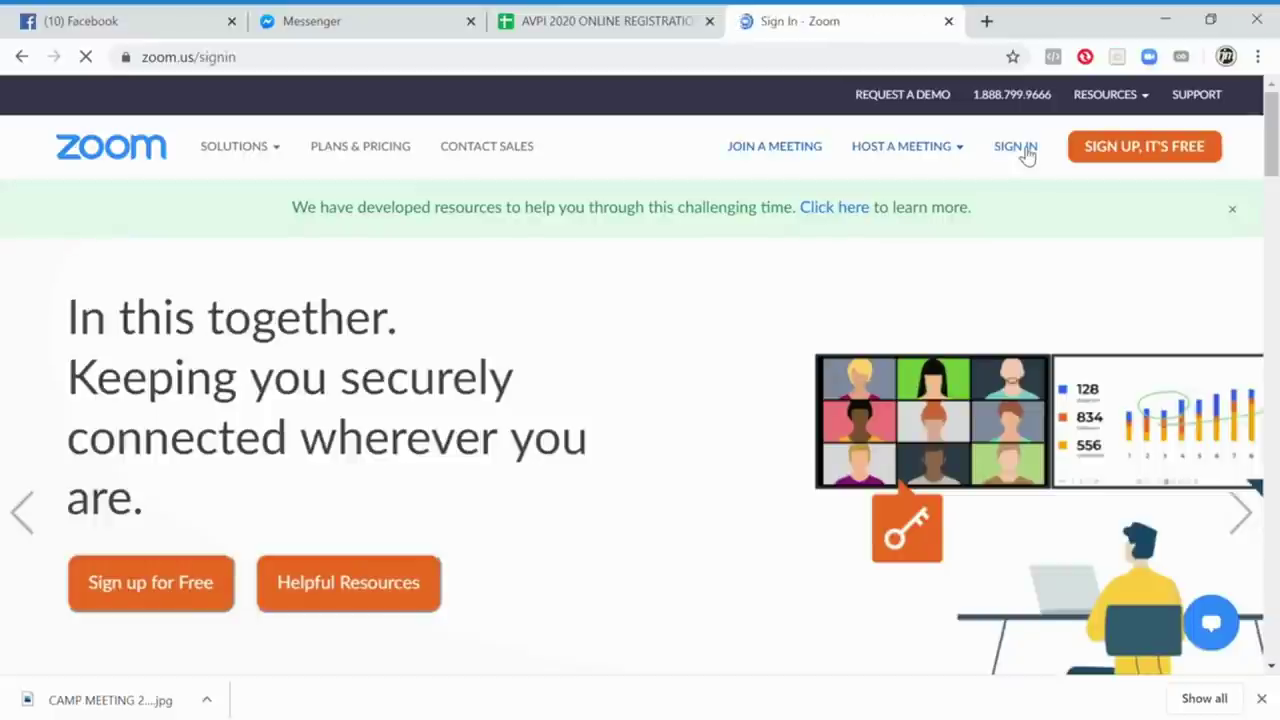
{"action": "scroll", "coordinate": [926, 286], "scroll_direction": "down", "scroll_amount": 2}
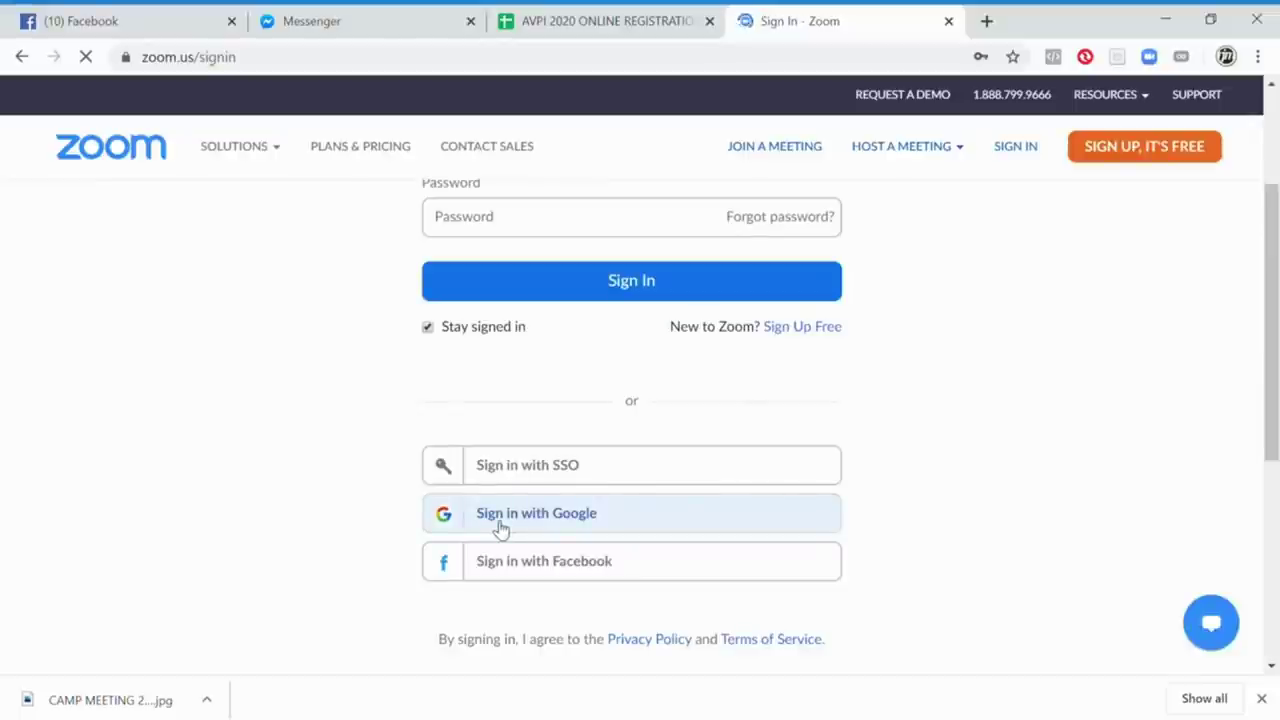
{"action": "left_click", "coordinate": [575, 514]}
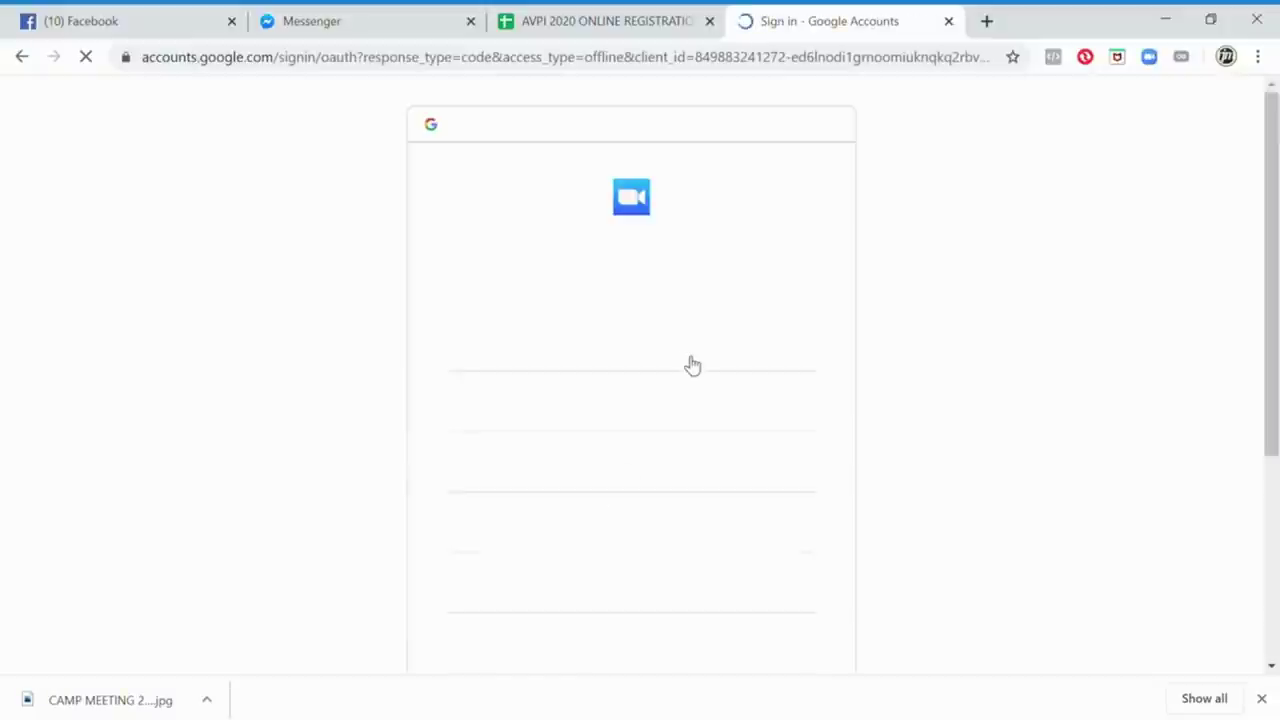
{"action": "scroll", "coordinate": [1135, 350], "scroll_direction": "down", "scroll_amount": 2}
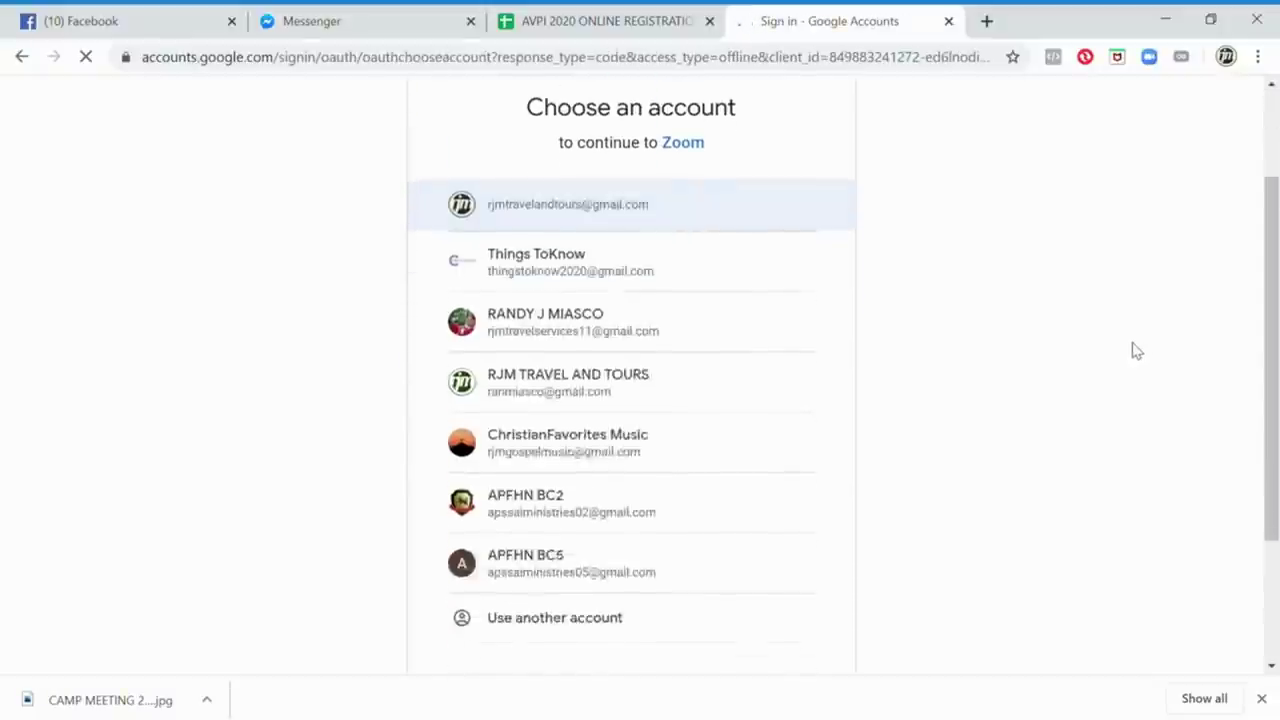
{"action": "scroll", "coordinate": [631, 443], "scroll_direction": "up", "scroll_amount": 2}
{"action": "scroll", "coordinate": [649, 420], "scroll_direction": "down", "scroll_amount": 1}
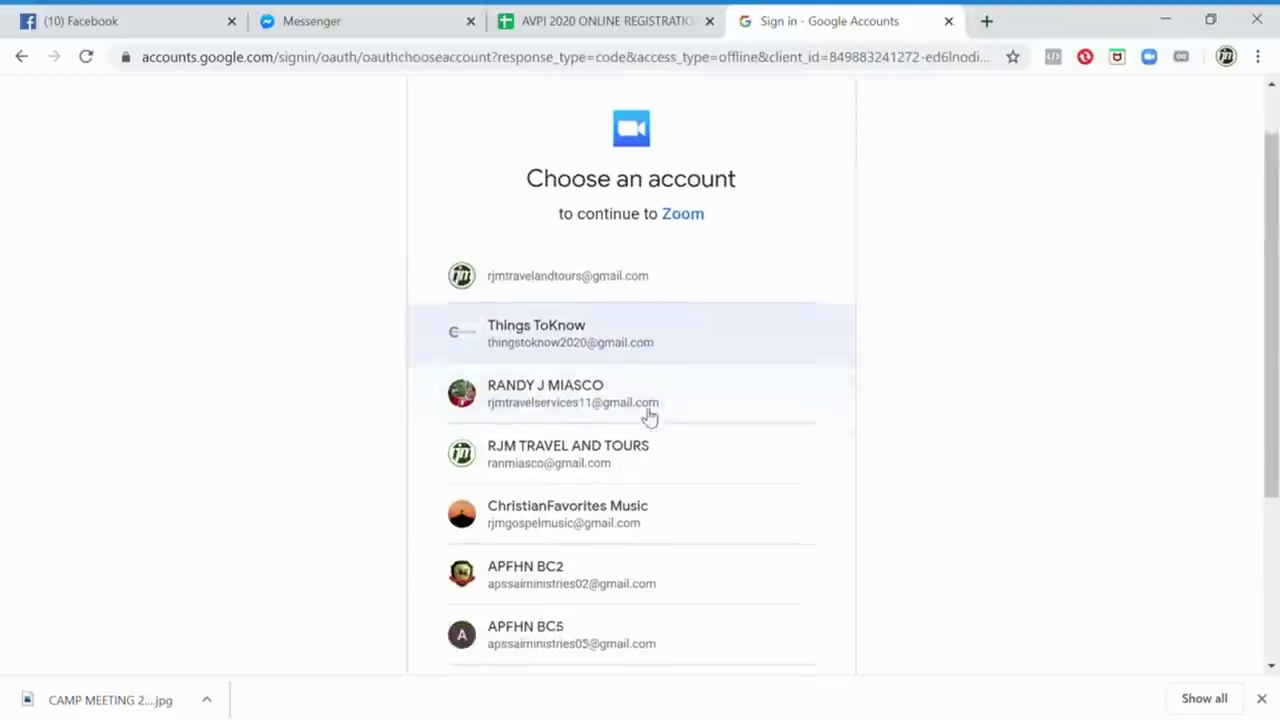
{"action": "scroll", "coordinate": [714, 373], "scroll_direction": "down", "scroll_amount": 2}
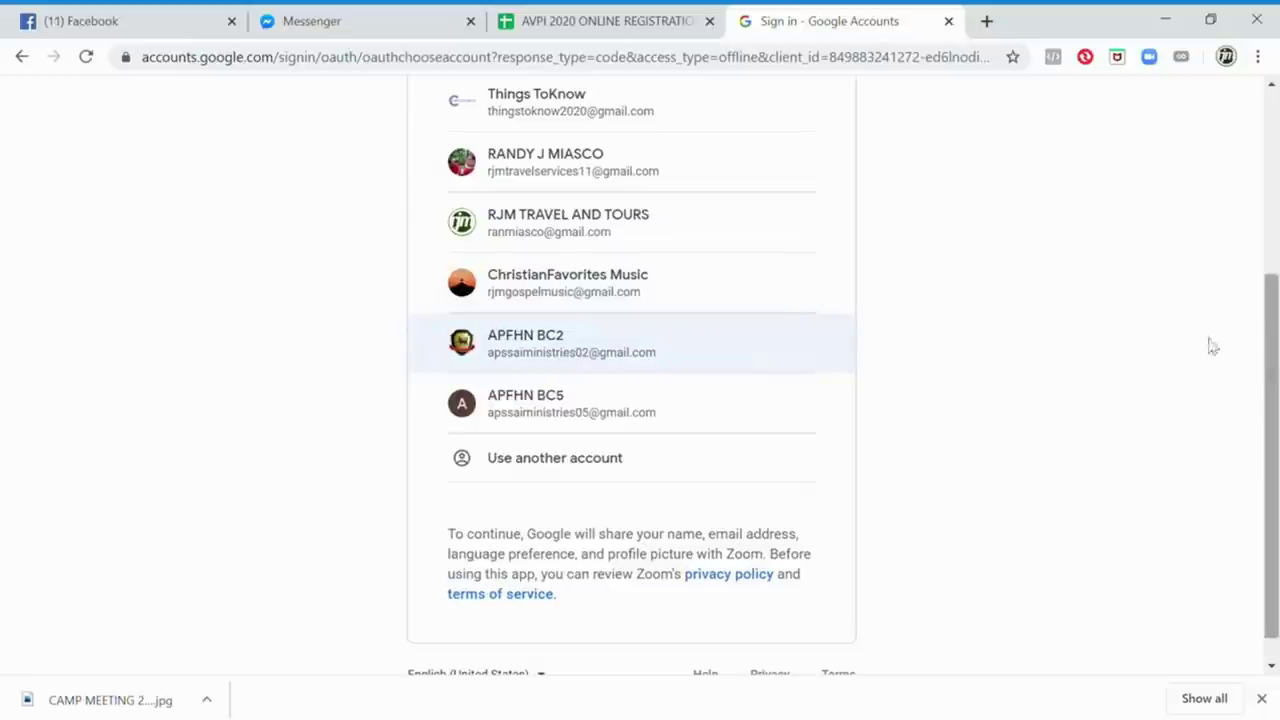
{"action": "left_click", "coordinate": [630, 360]}
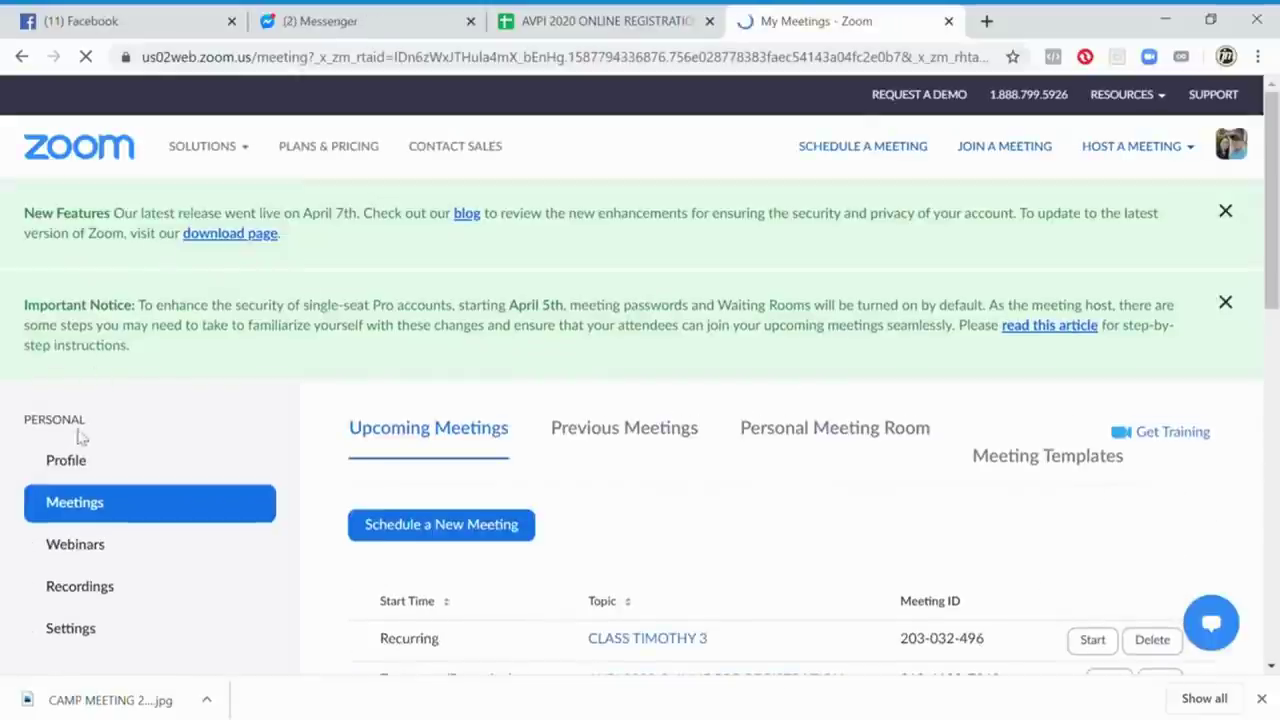
Upload the Online Baptist Camp Meeting photo as the Zoom profile picture, cropped around the family
{"action": "left_click", "coordinate": [72, 459]}
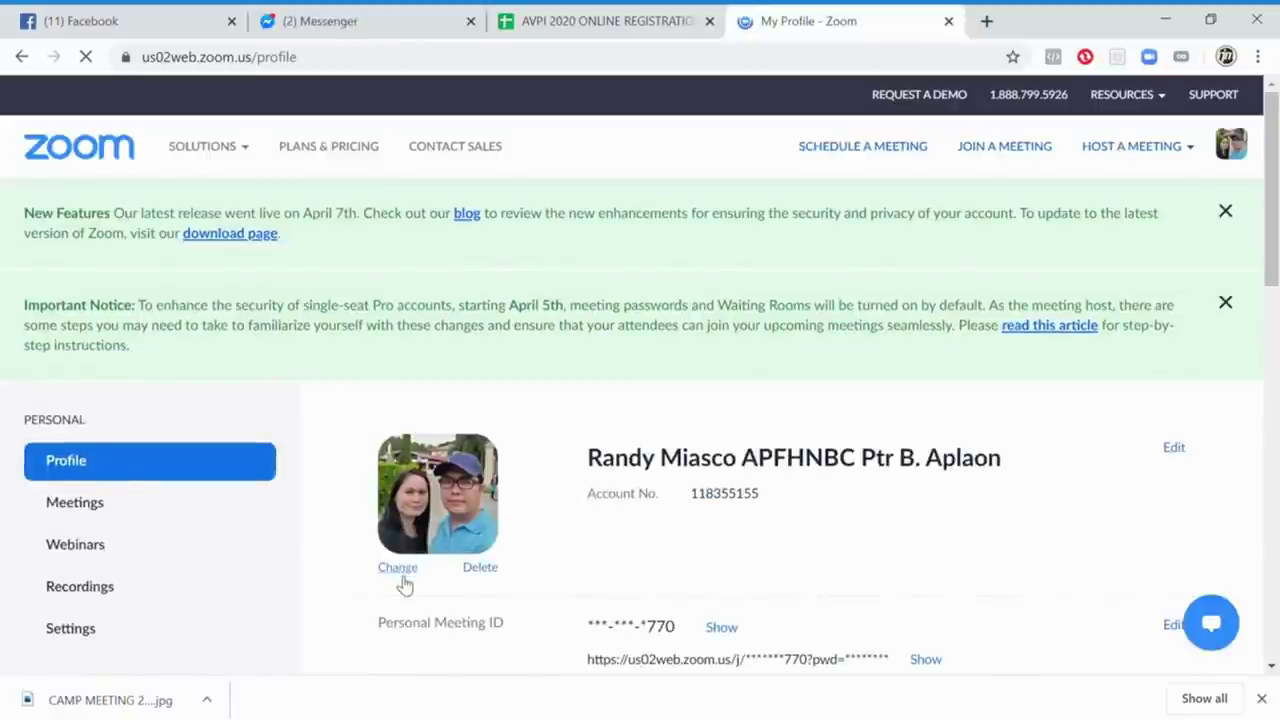
{"action": "left_click", "coordinate": [398, 567]}
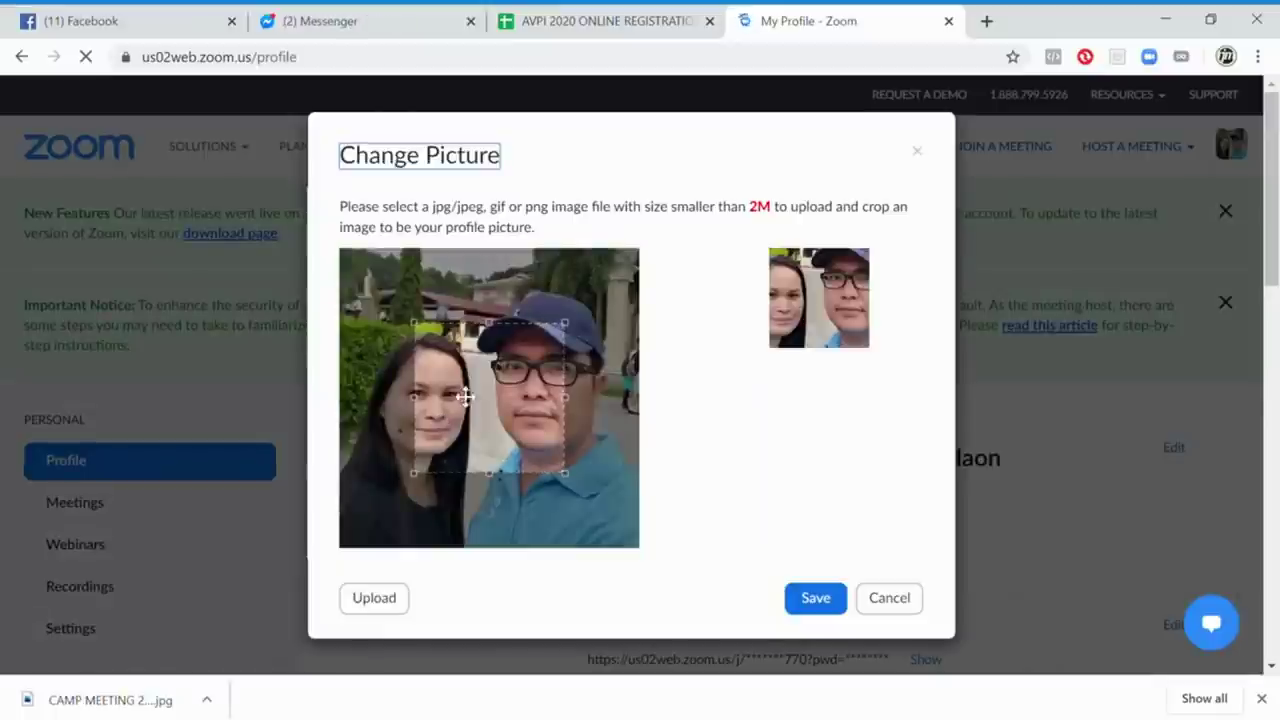
{"action": "left_click", "coordinate": [377, 606]}
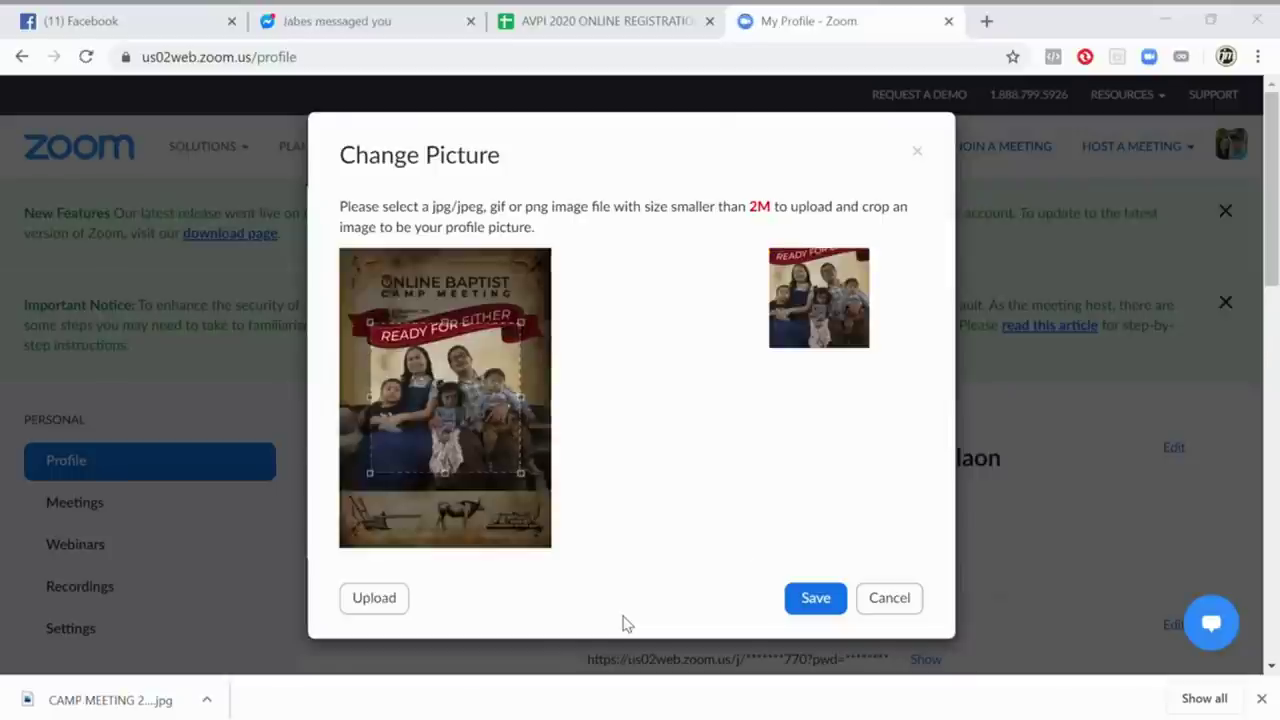
{"action": "mouse_move", "coordinate": [521, 473]}
{"action": "left_mouse_down"}
{"action": "mouse_move", "coordinate": [537, 491]}
{"action": "mouse_move", "coordinate": [506, 460]}
{"action": "mouse_move", "coordinate": [498, 481]}
{"action": "left_mouse_up"}
{"action": "left_click_drag", "start_coordinate": [356, 505], "coordinate": [496, 452]}
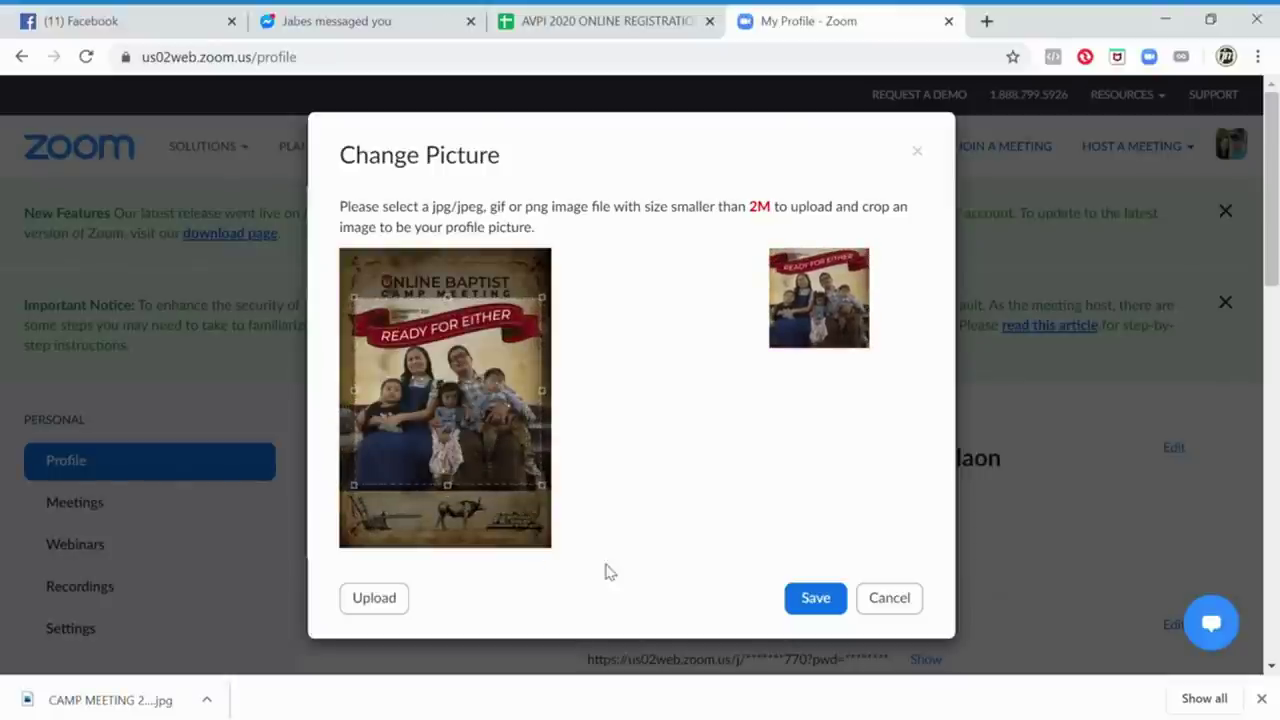
{"action": "left_click", "coordinate": [815, 610]}
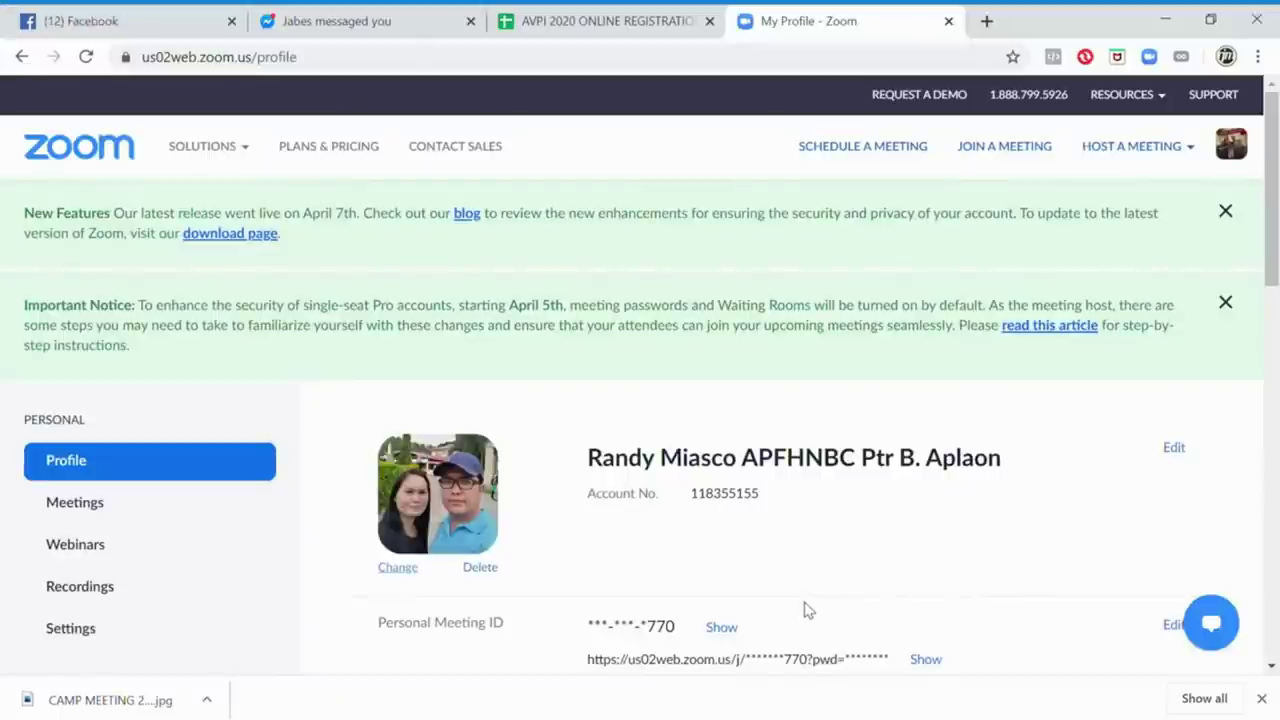
Re-enter the profile's first name in surname-first order
{"action": "scroll", "coordinate": [1050, 494], "scroll_direction": "down", "scroll_amount": 2}
{"action": "scroll", "coordinate": [1040, 505], "scroll_direction": "down", "scroll_amount": 1}
{"action": "scroll", "coordinate": [1014, 509], "scroll_direction": "up", "scroll_amount": 1}
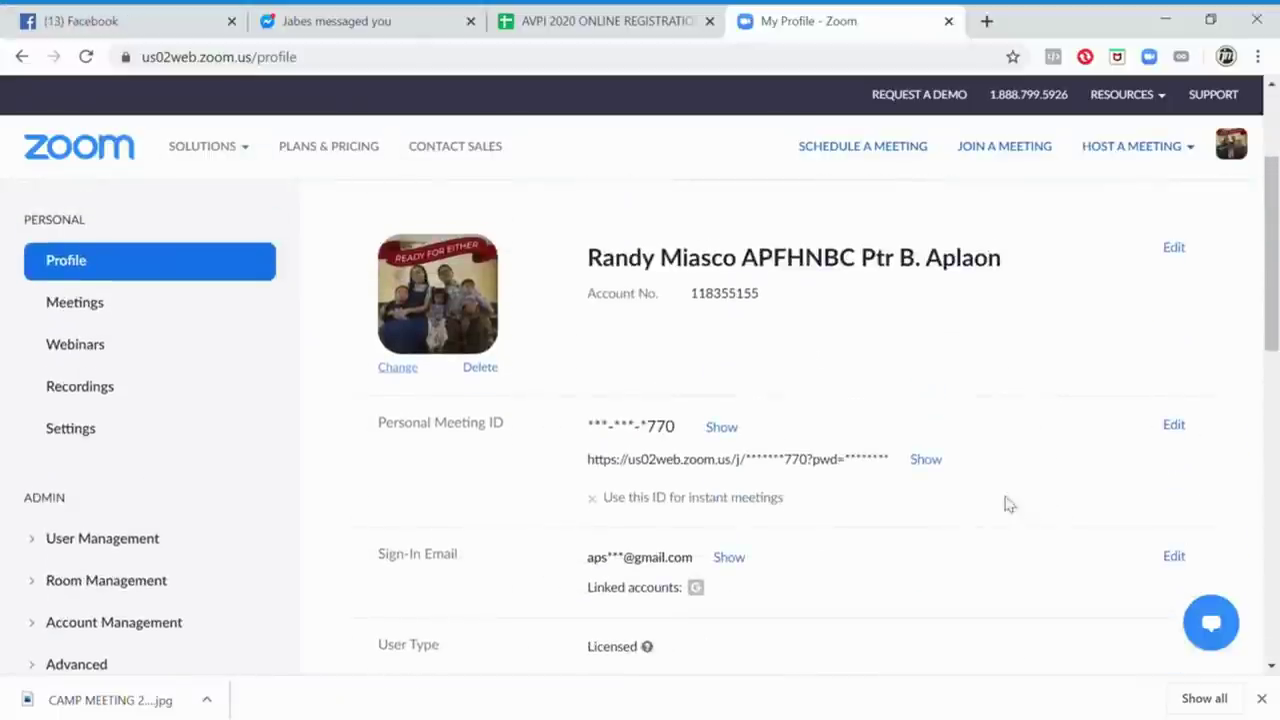
{"action": "left_click", "coordinate": [1172, 248]}
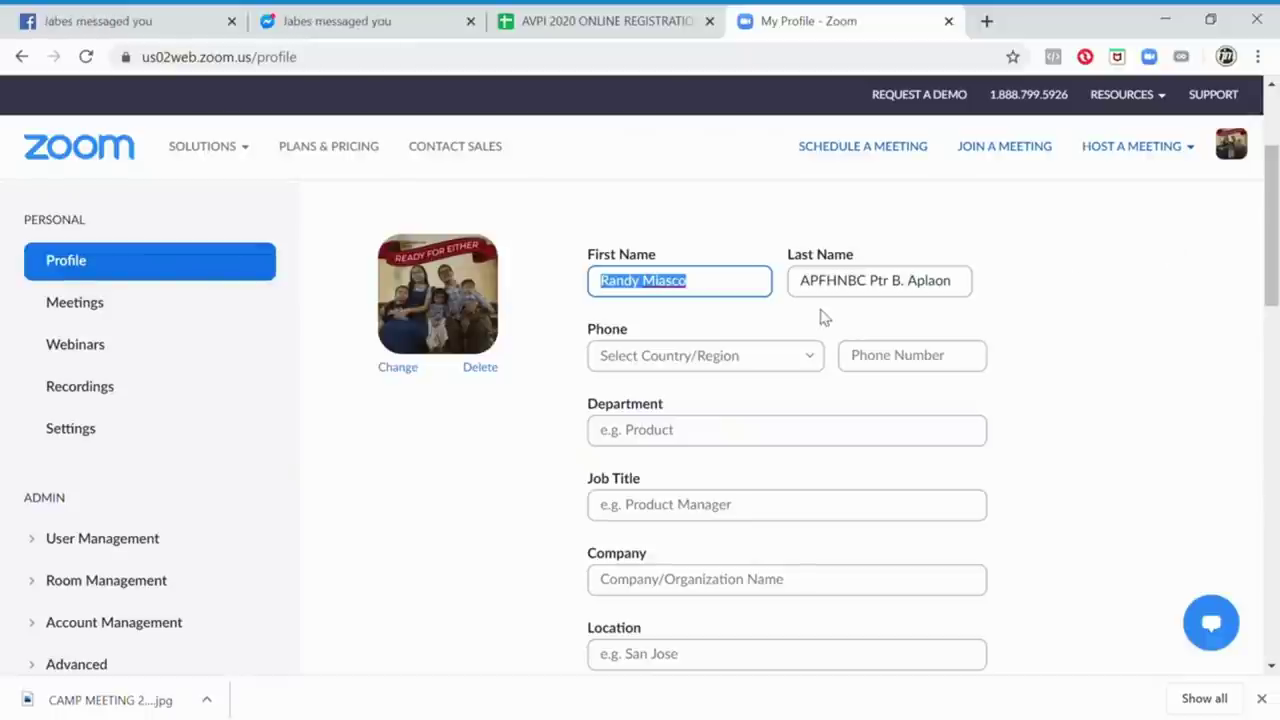
{"action": "type", "text": "M"}
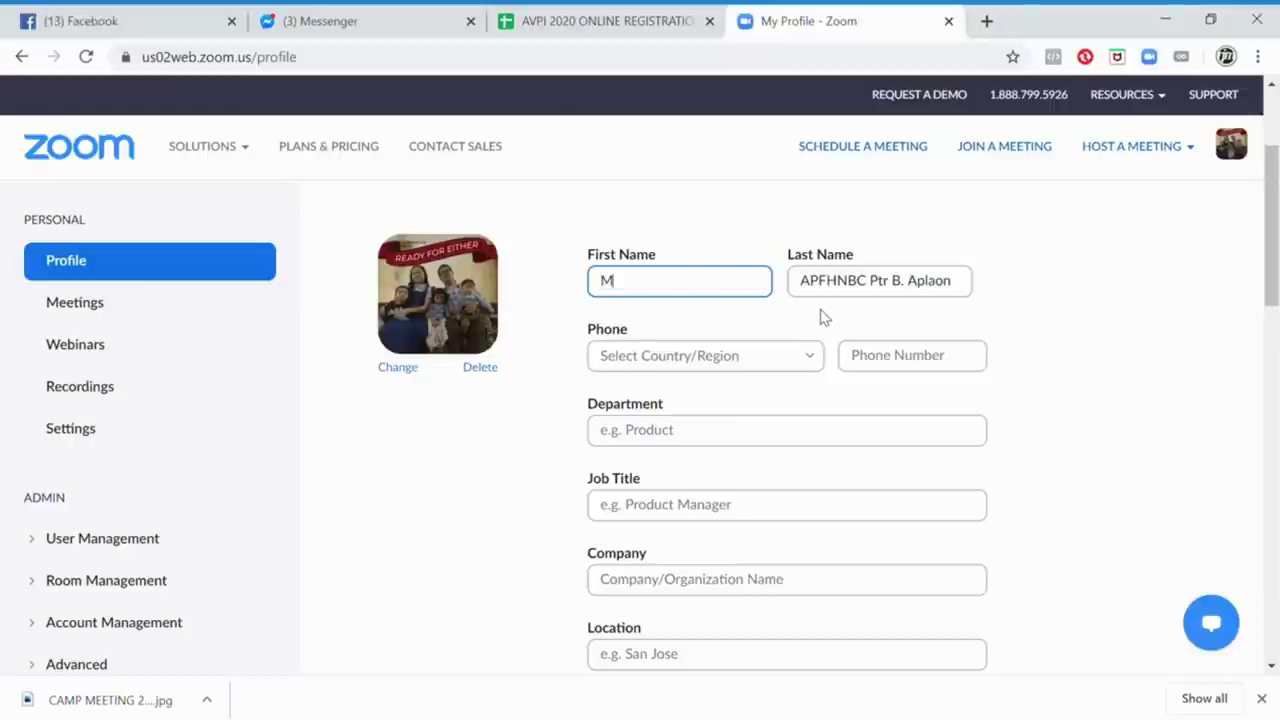
{"action": "type", "text": "iasco, Randy"}
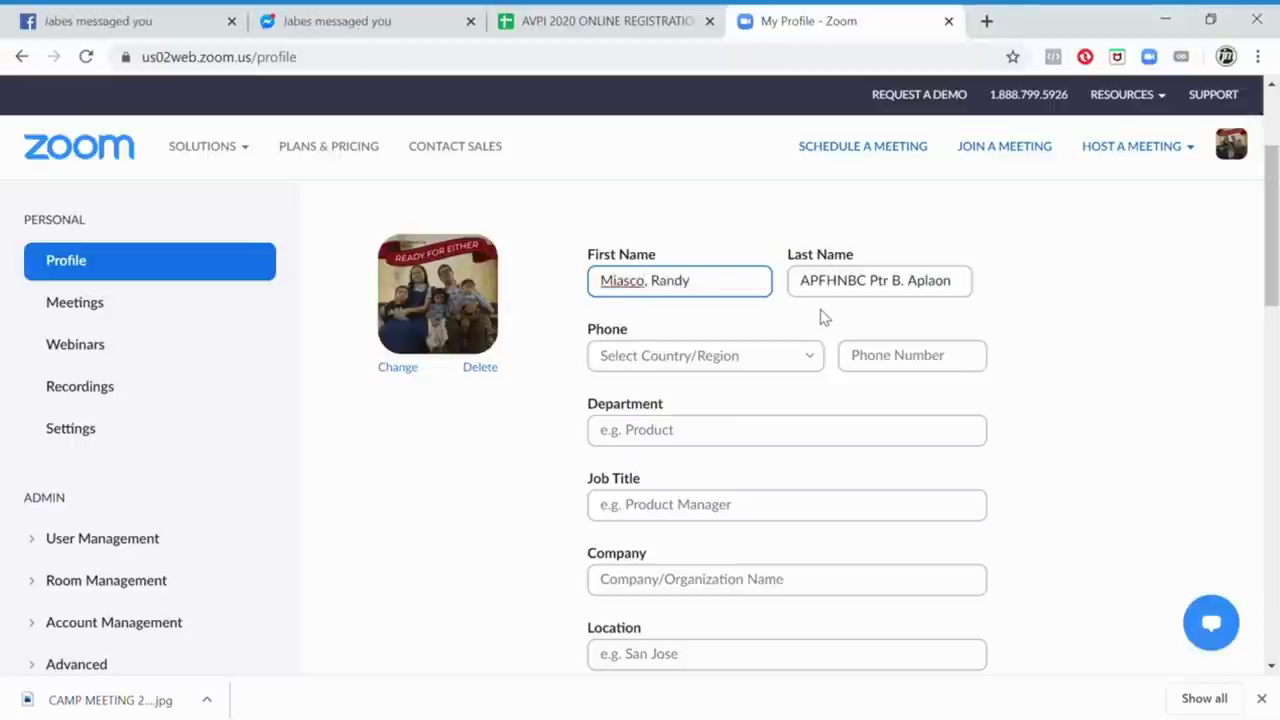
{"action": "left_click", "coordinate": [814, 290]}
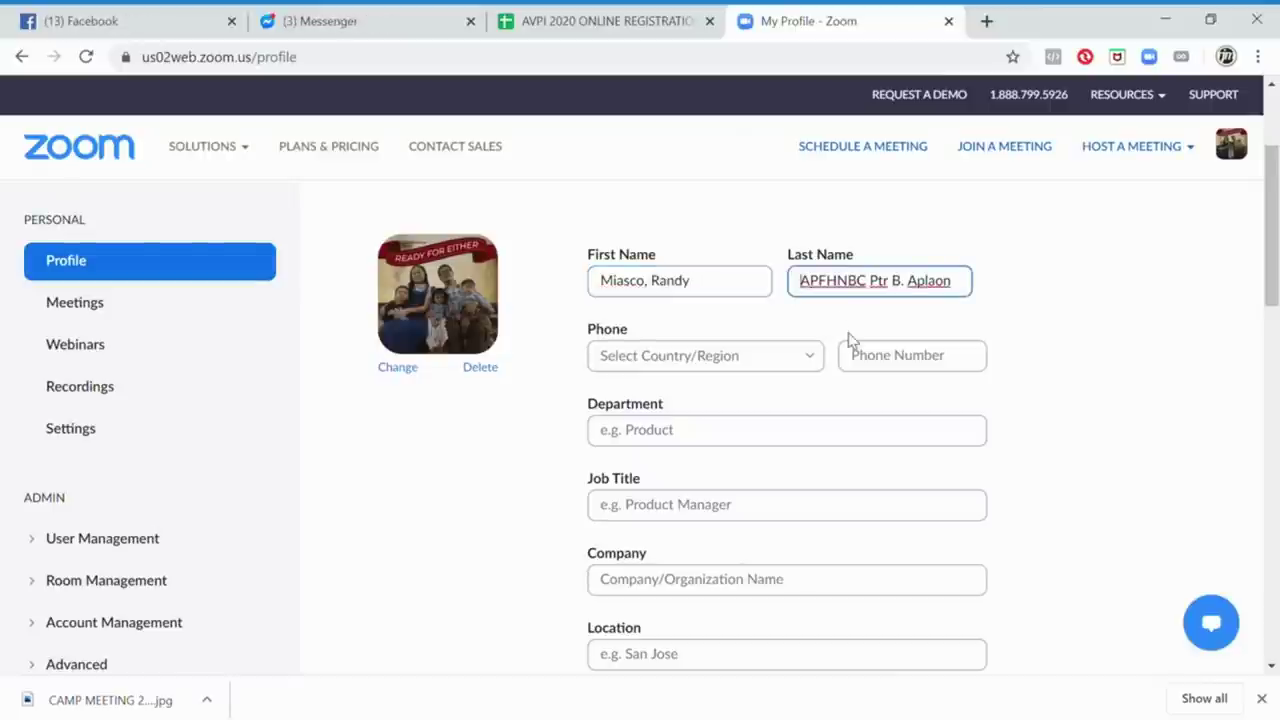
Insert dashes between the last name's parts and save the profile name changes
{"action": "type", "text": "TITUS"}
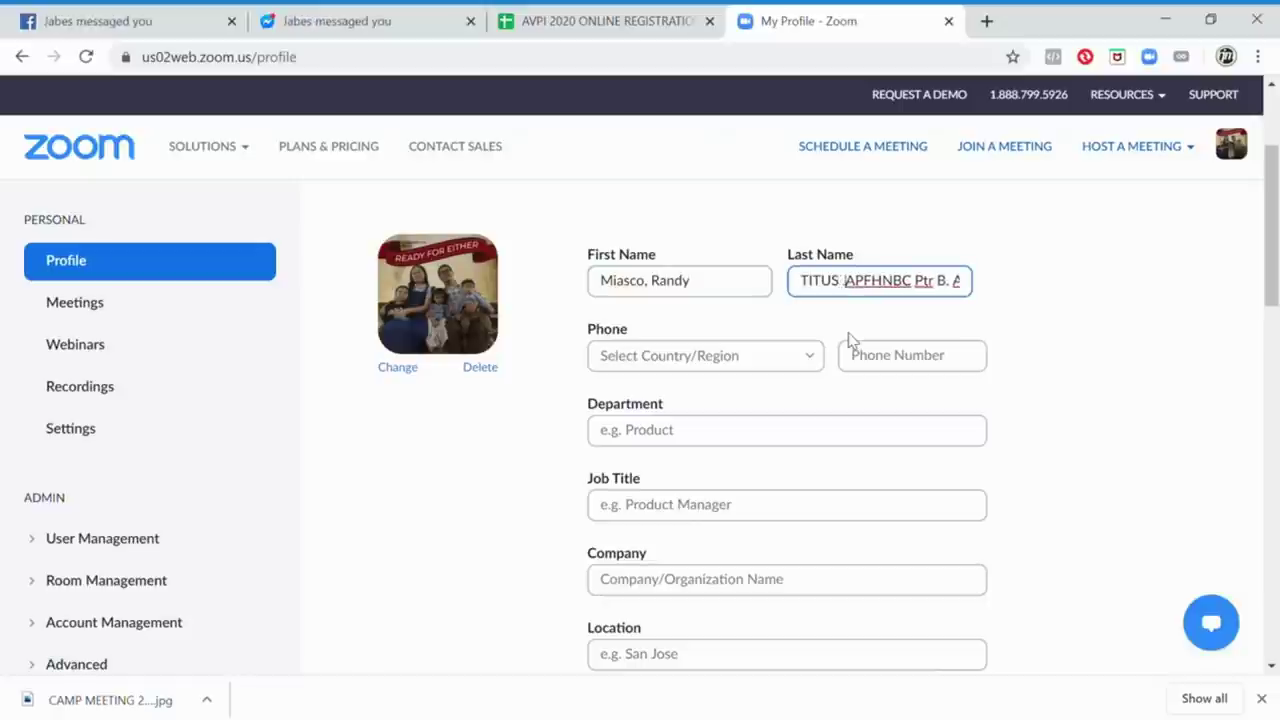
{"action": "type", "text": " -"}
{"action": "left_click_drag", "start_coordinate": [866, 283], "coordinate": [988, 286]}
{"action": "left_click", "coordinate": [880, 281]}
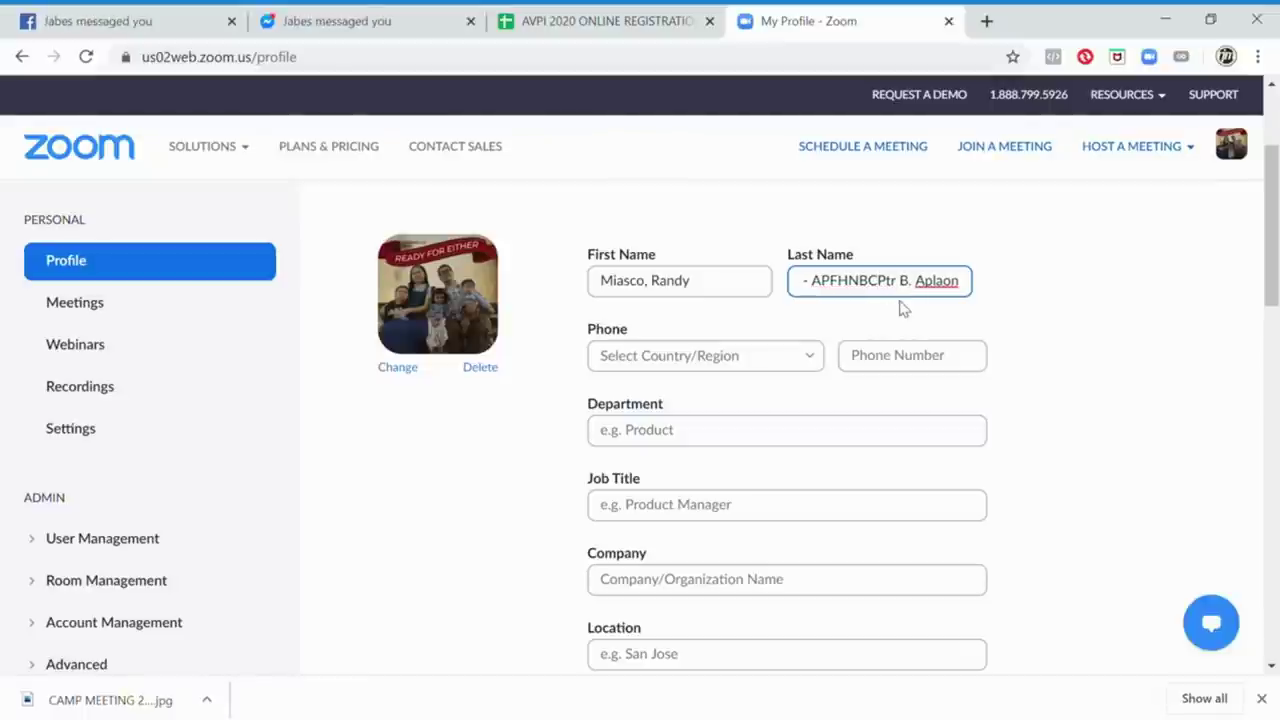
{"action": "type", "text": "-"}
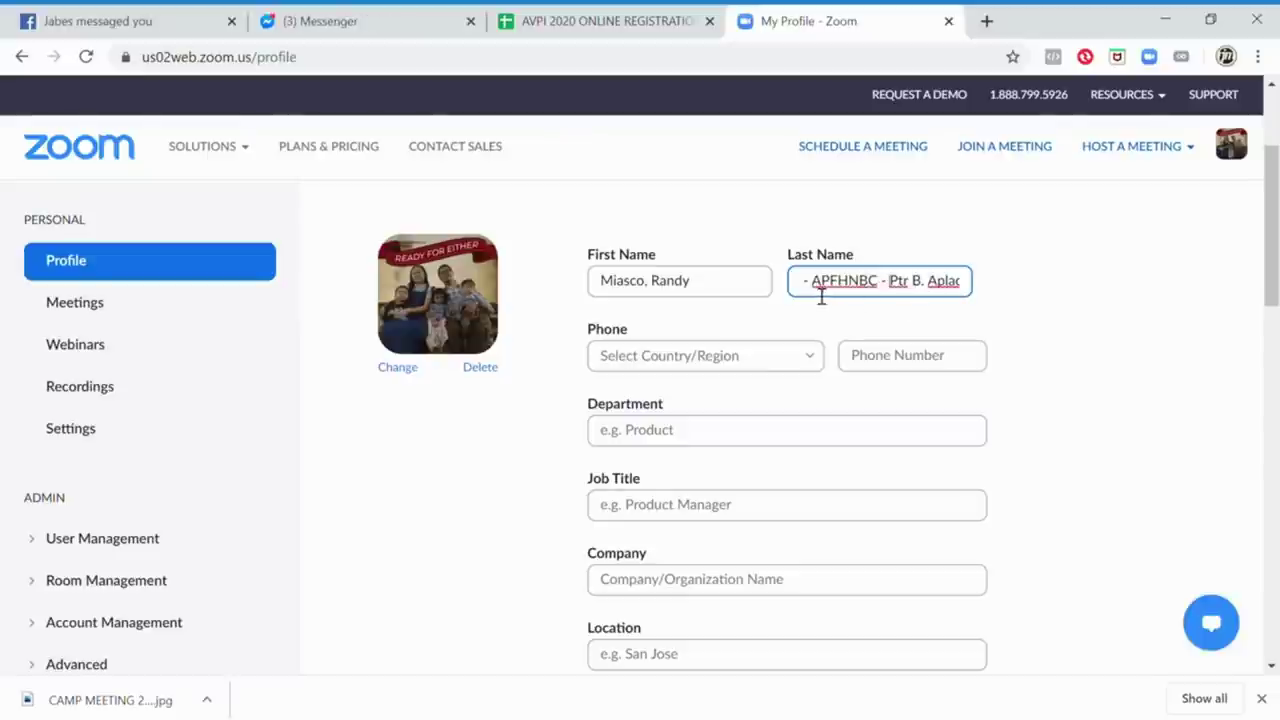
{"action": "left_click_drag", "start_coordinate": [813, 292], "coordinate": [726, 292]}
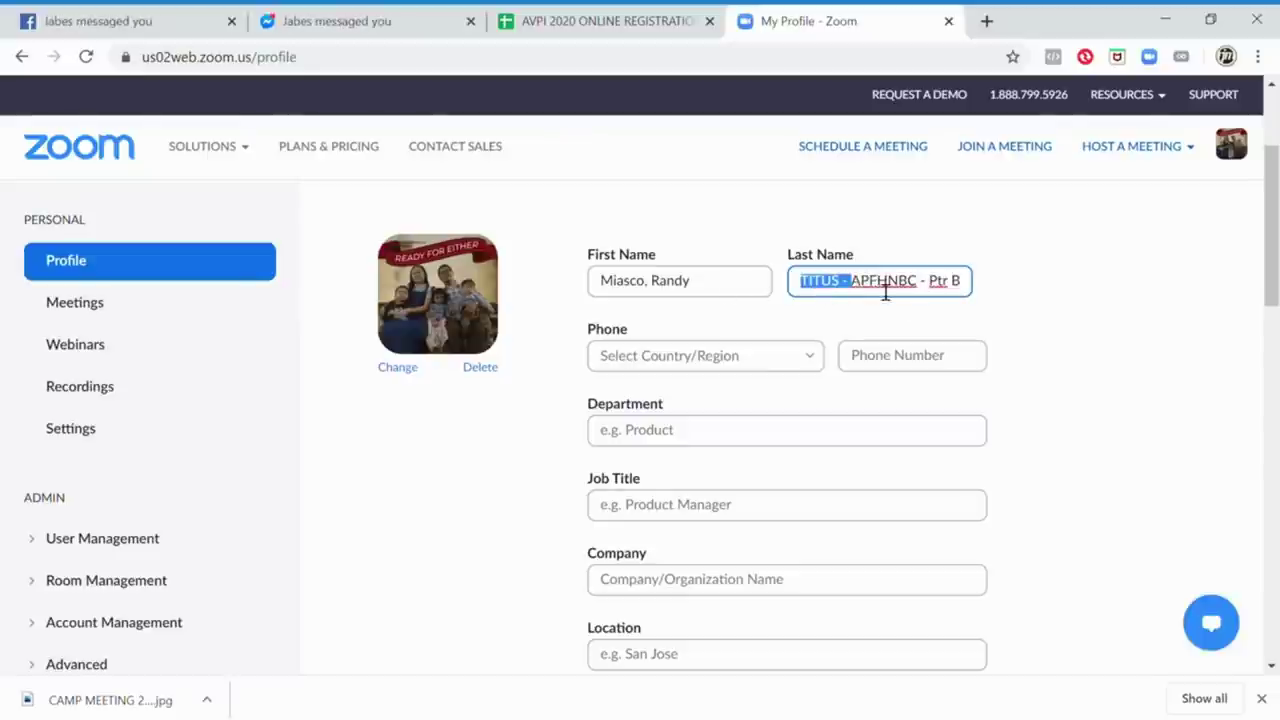
{"action": "key", "text": "BackSpace"}
{"action": "key", "text": "ctrl+a"}
{"action": "left_click", "coordinate": [923, 294]}
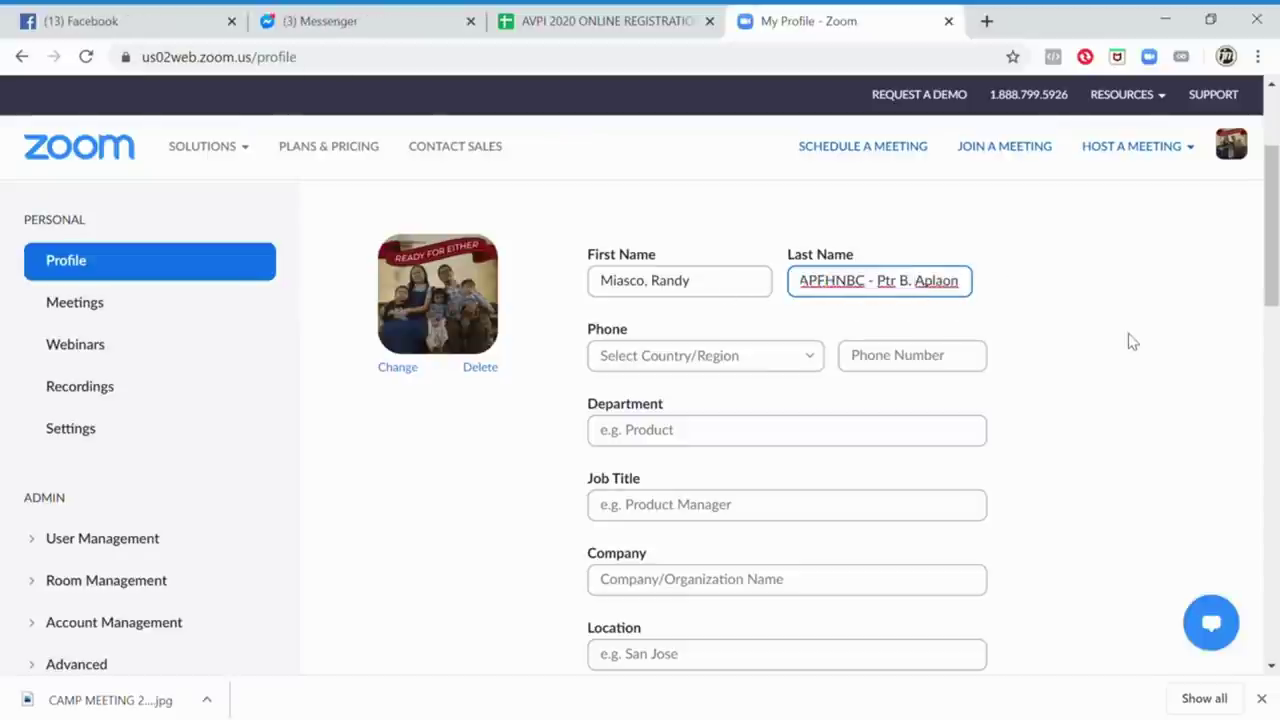
{"action": "scroll", "coordinate": [1180, 260], "scroll_direction": "down", "scroll_amount": 7}
{"action": "scroll", "coordinate": [1190, 289], "scroll_direction": "up", "scroll_amount": 3}
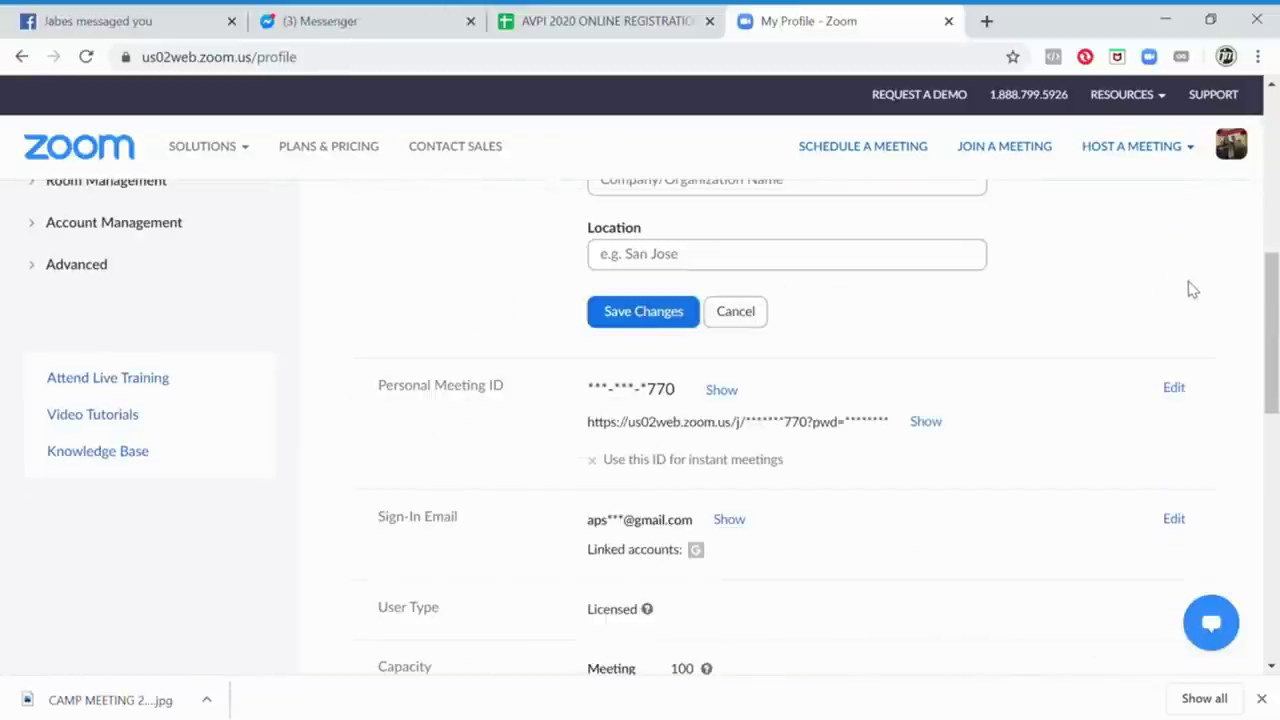
{"action": "left_click", "coordinate": [684, 313]}
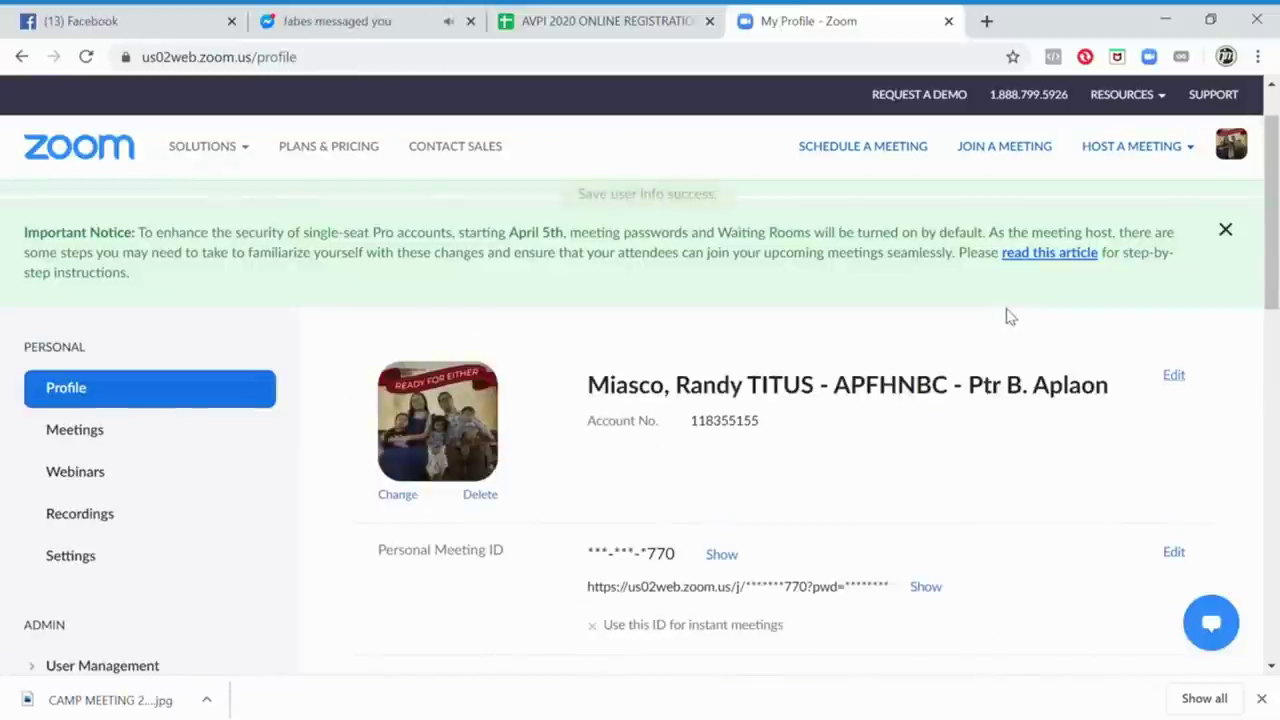
{"action": "scroll", "coordinate": [1012, 322], "scroll_direction": "down", "scroll_amount": 10}
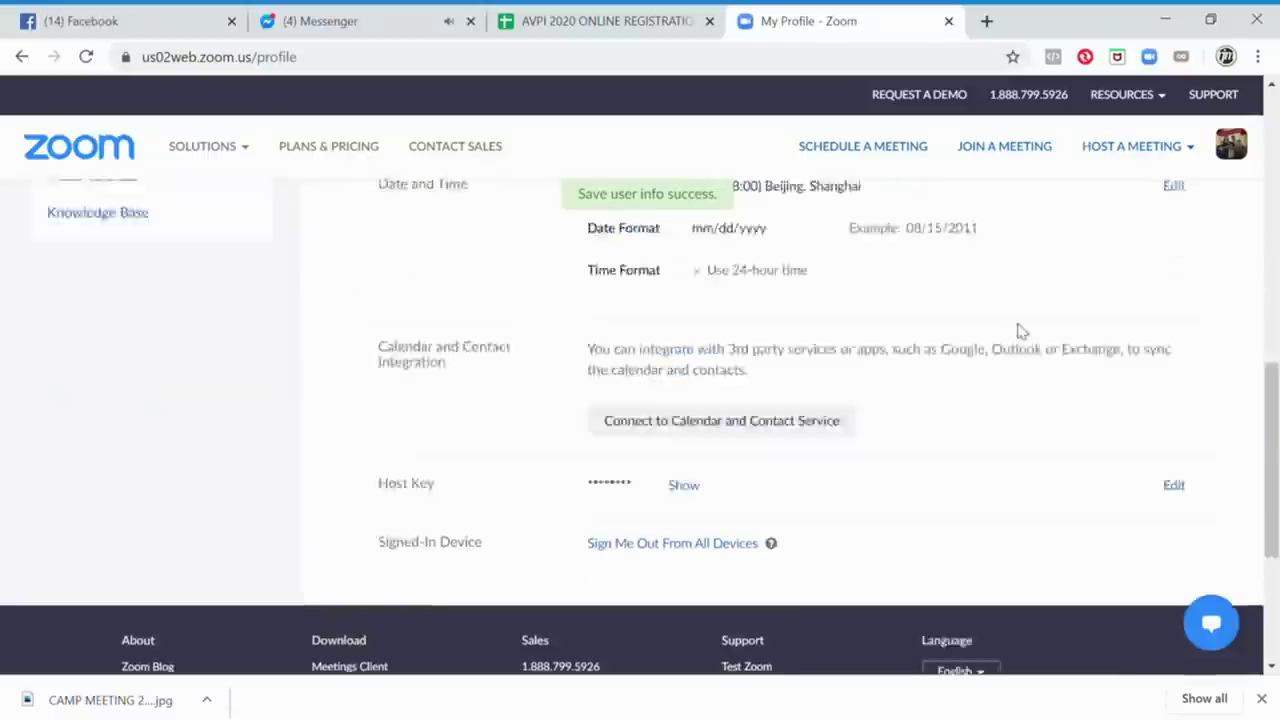
{"action": "scroll", "coordinate": [1017, 330], "scroll_direction": "up", "scroll_amount": 10}
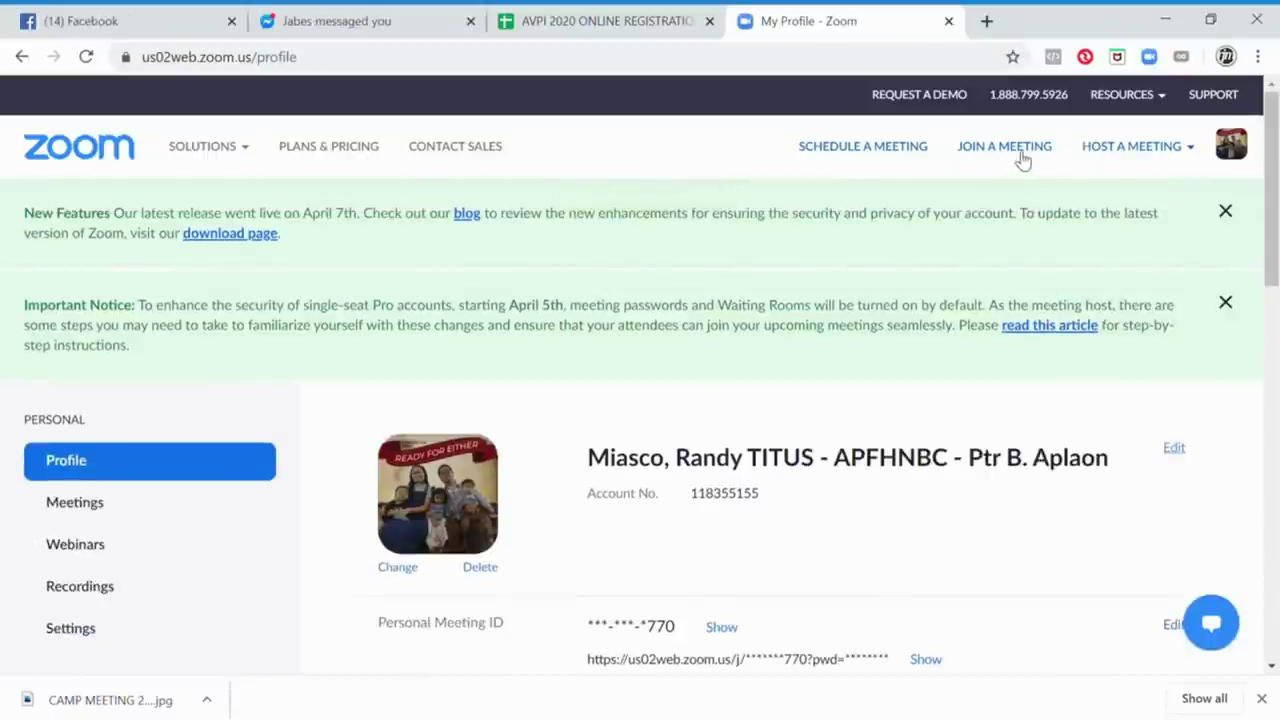
Open Zoom's Join a Meeting page, then return to the Messenger tab showing the camp meeting poster
{"action": "left_click", "coordinate": [1025, 158]}
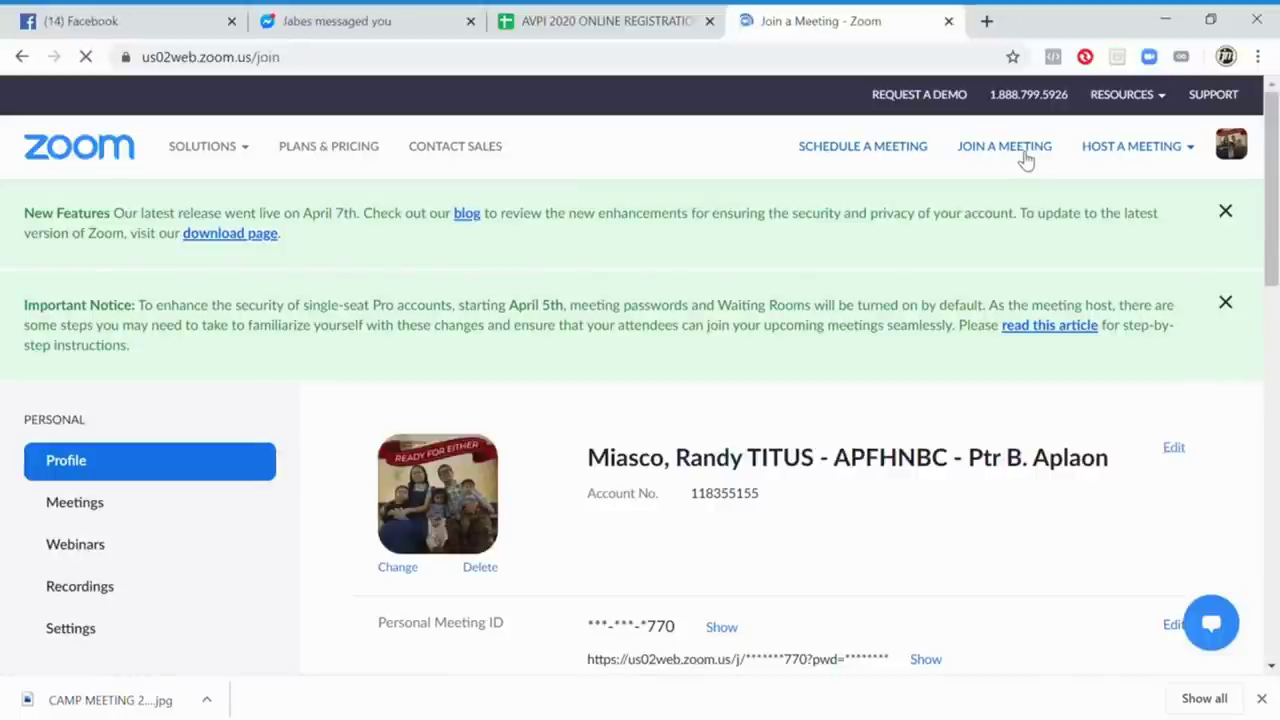
{"action": "scroll", "coordinate": [754, 215], "scroll_direction": "down", "scroll_amount": 1}
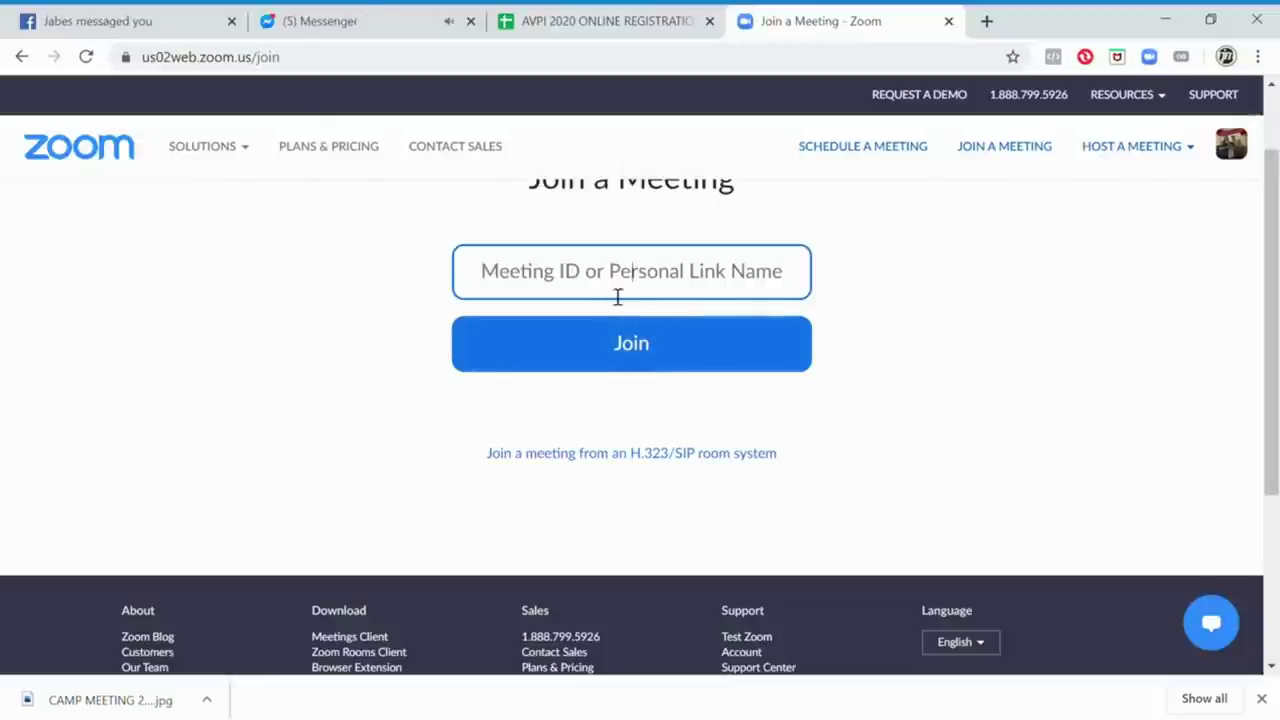
{"action": "left_click", "coordinate": [352, 14]}
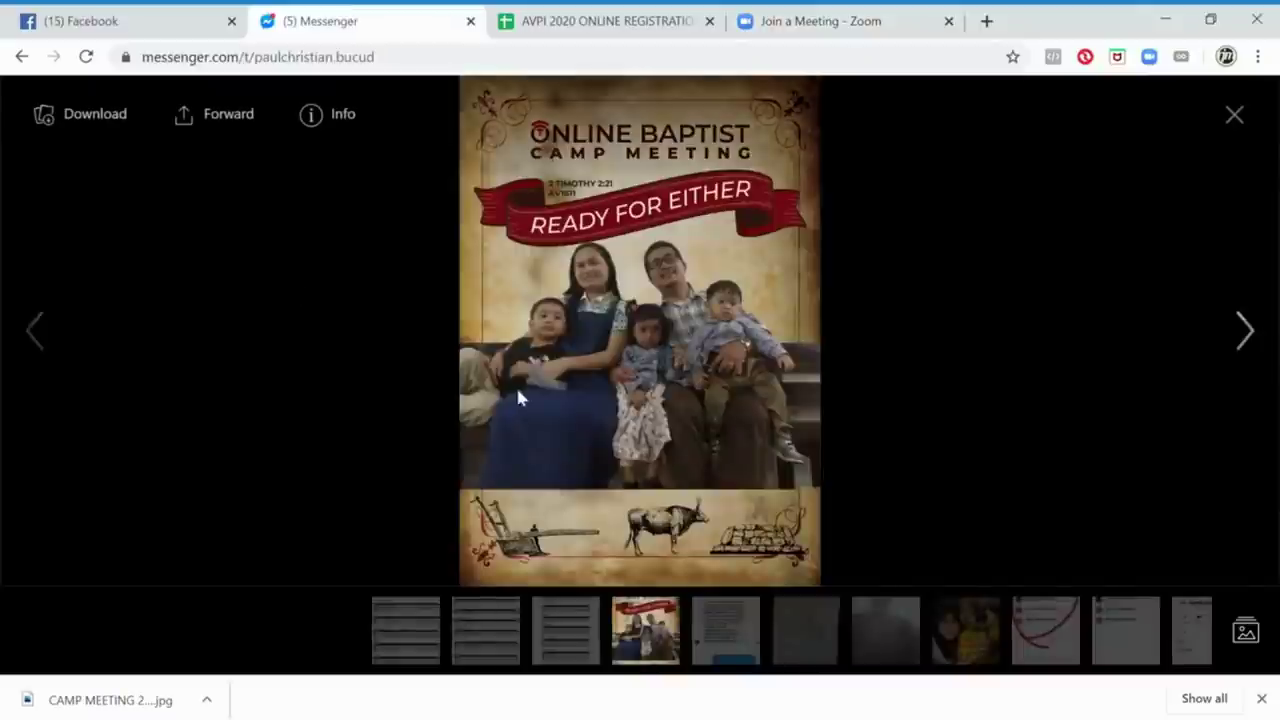
Close the full-size poster view and go to the AVPI group chat
{"action": "key", "text": "Escape"}
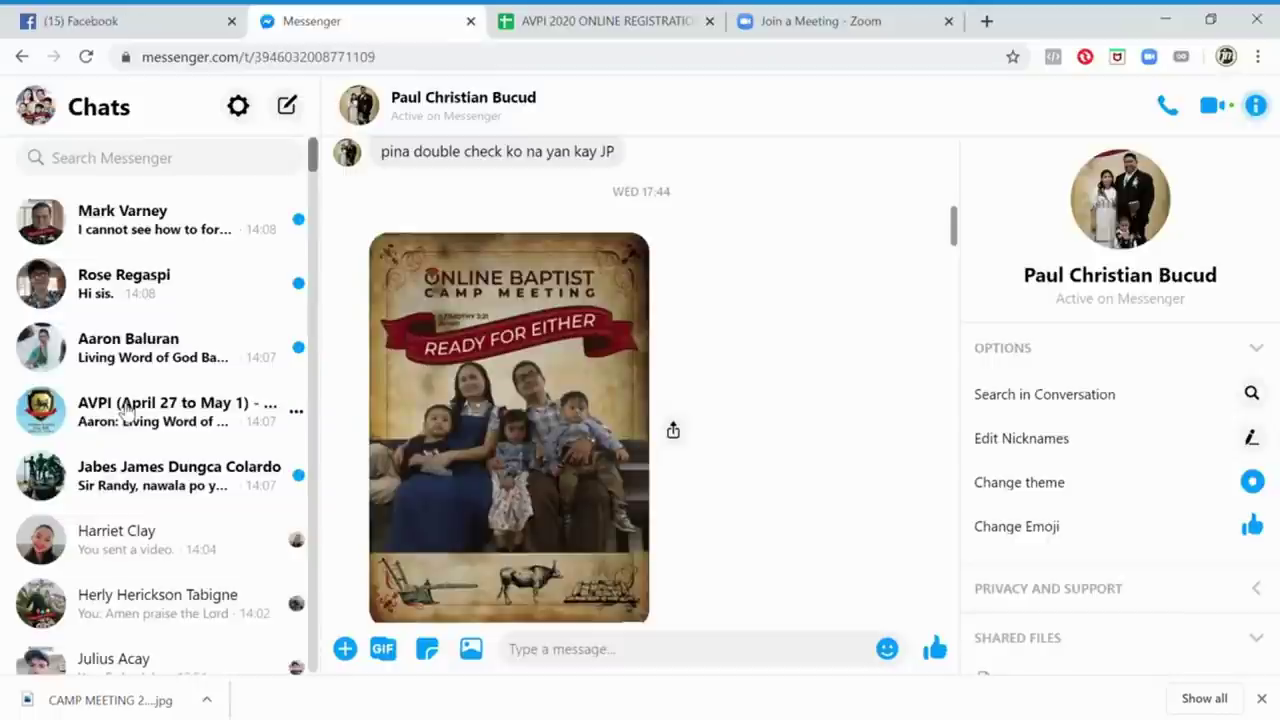
{"action": "scroll", "coordinate": [850, 391], "scroll_direction": "down", "scroll_amount": 10}
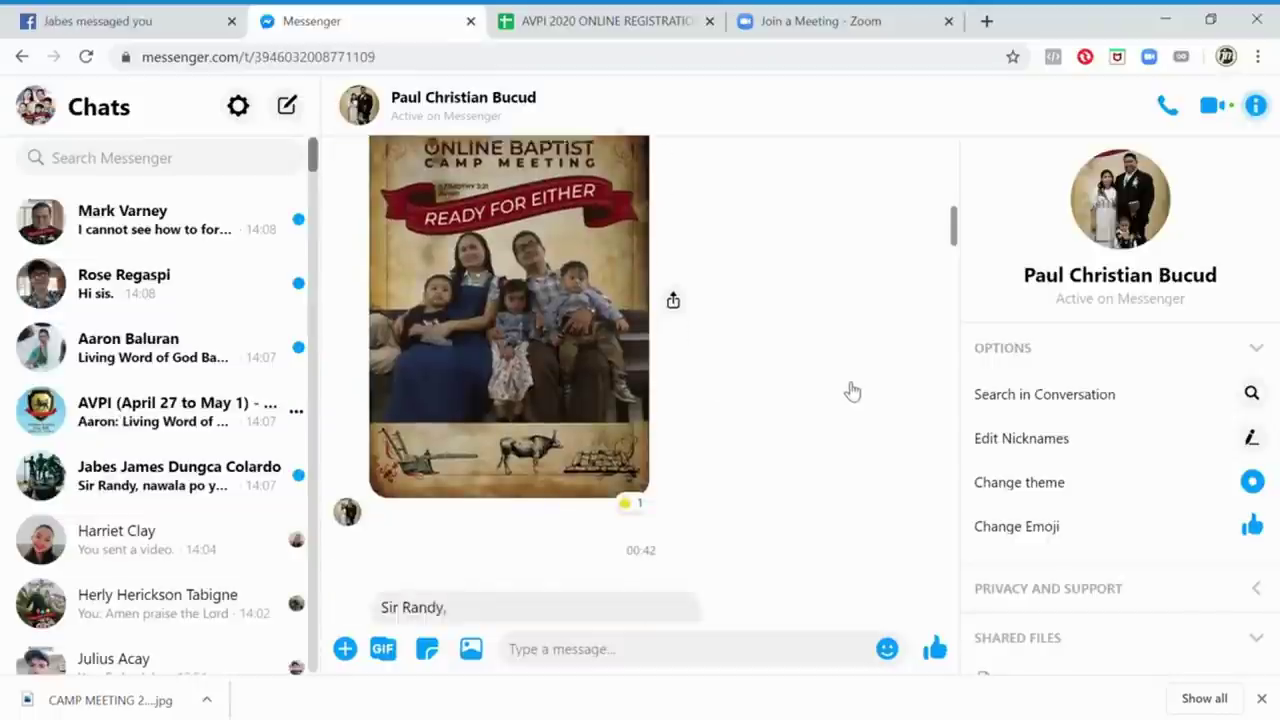
{"action": "scroll", "coordinate": [846, 390], "scroll_direction": "down", "scroll_amount": 2}
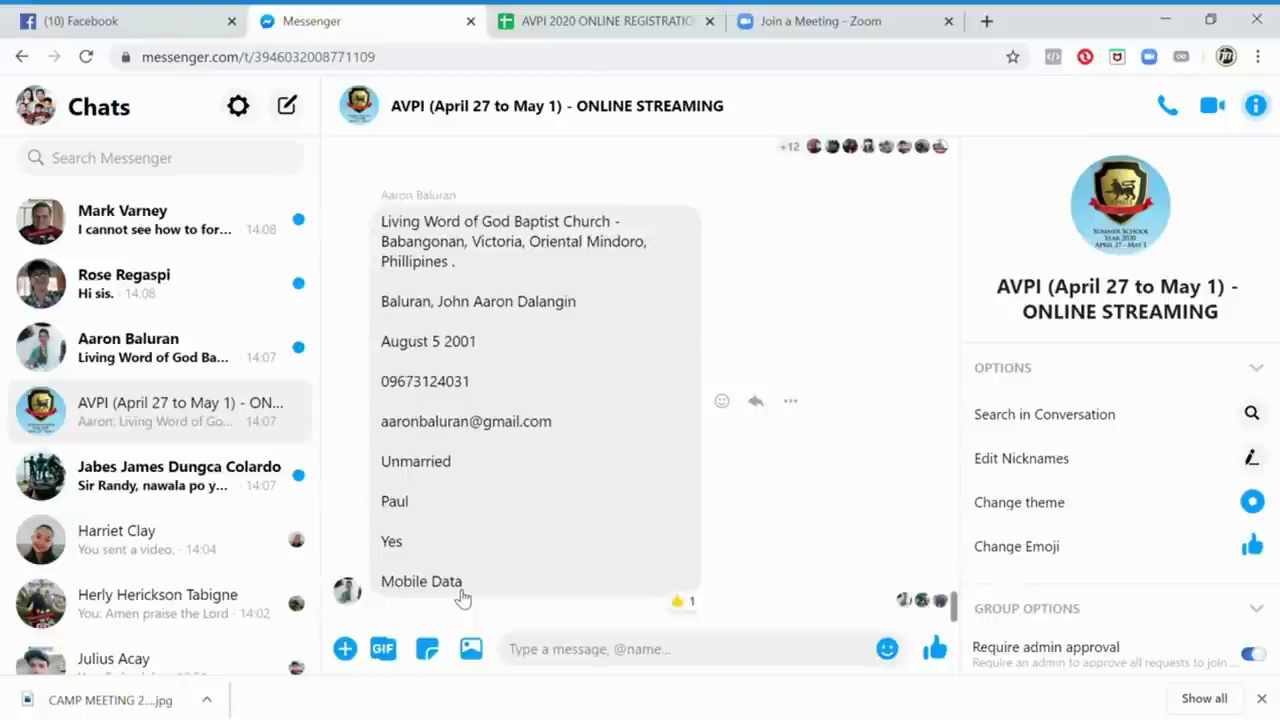
{"action": "scroll", "coordinate": [500, 587], "scroll_direction": "up", "scroll_amount": 5}
{"action": "scroll", "coordinate": [500, 587], "scroll_direction": "down", "scroll_amount": 2}
{"action": "scroll", "coordinate": [496, 586], "scroll_direction": "up", "scroll_amount": 3}
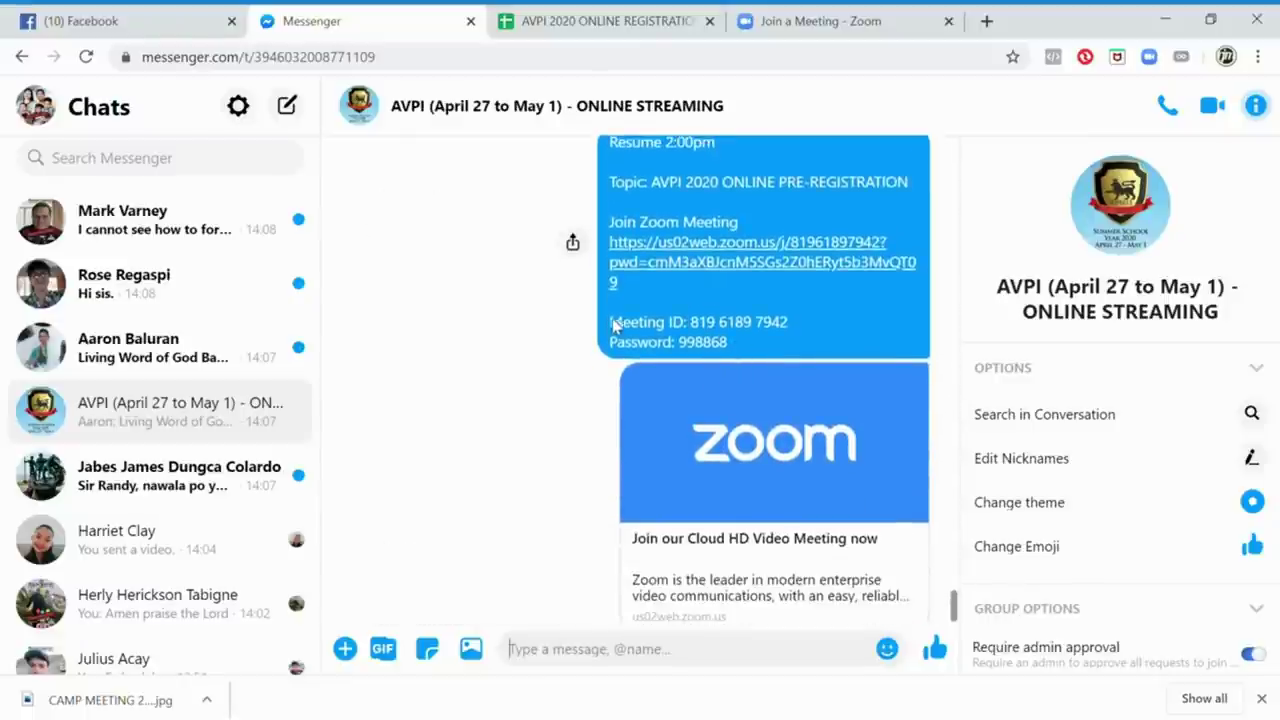
{"action": "scroll", "coordinate": [735, 335], "scroll_direction": "down", "scroll_amount": 1}
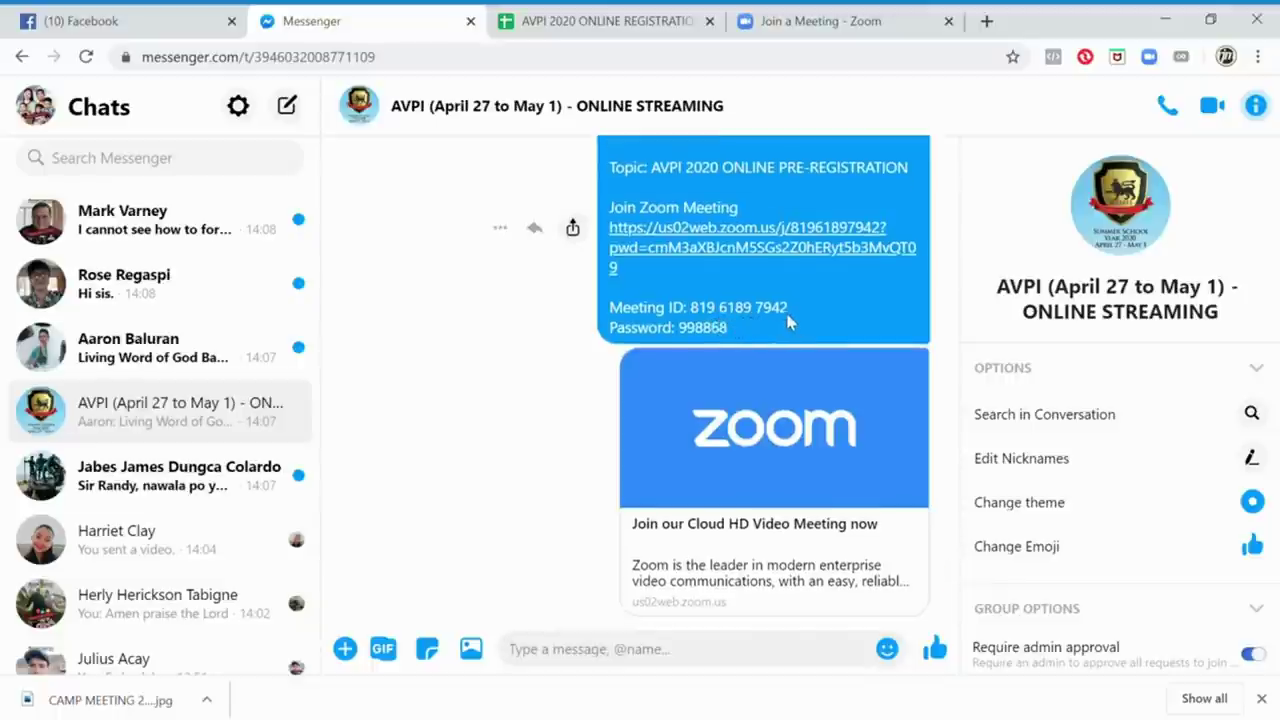
{"action": "left_click", "coordinate": [806, 14]}
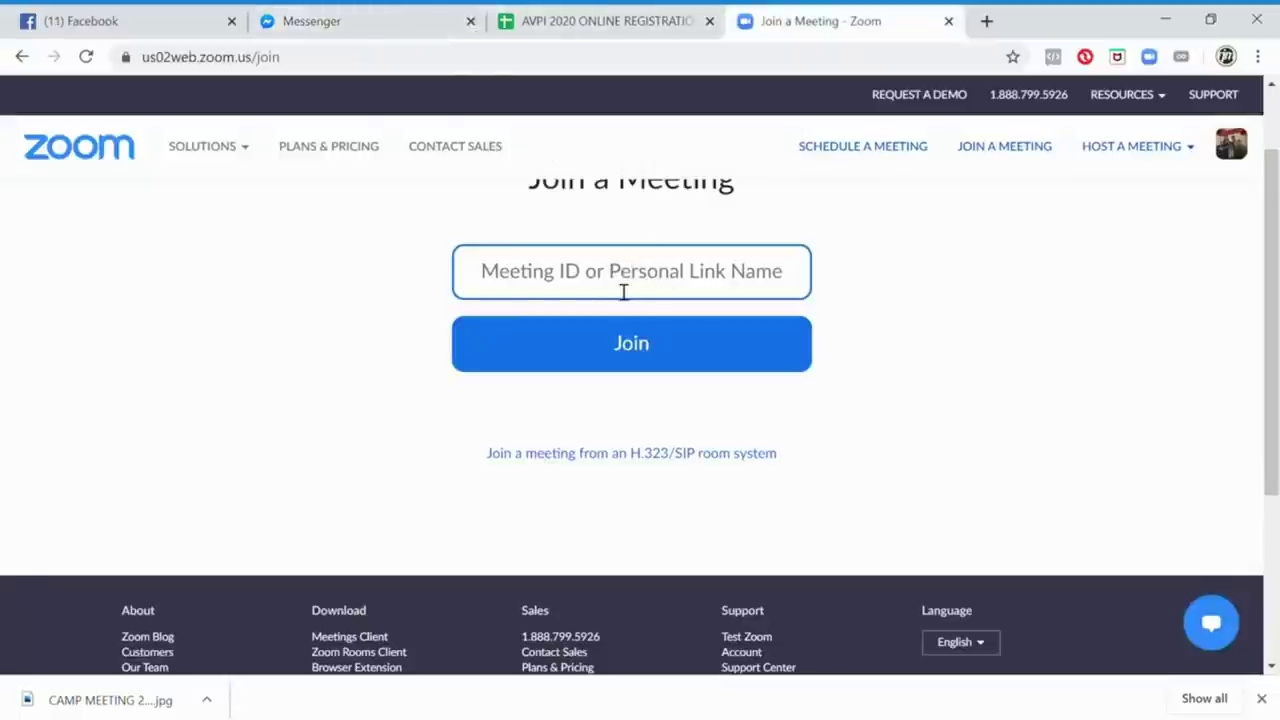
{"action": "left_click", "coordinate": [288, 20]}
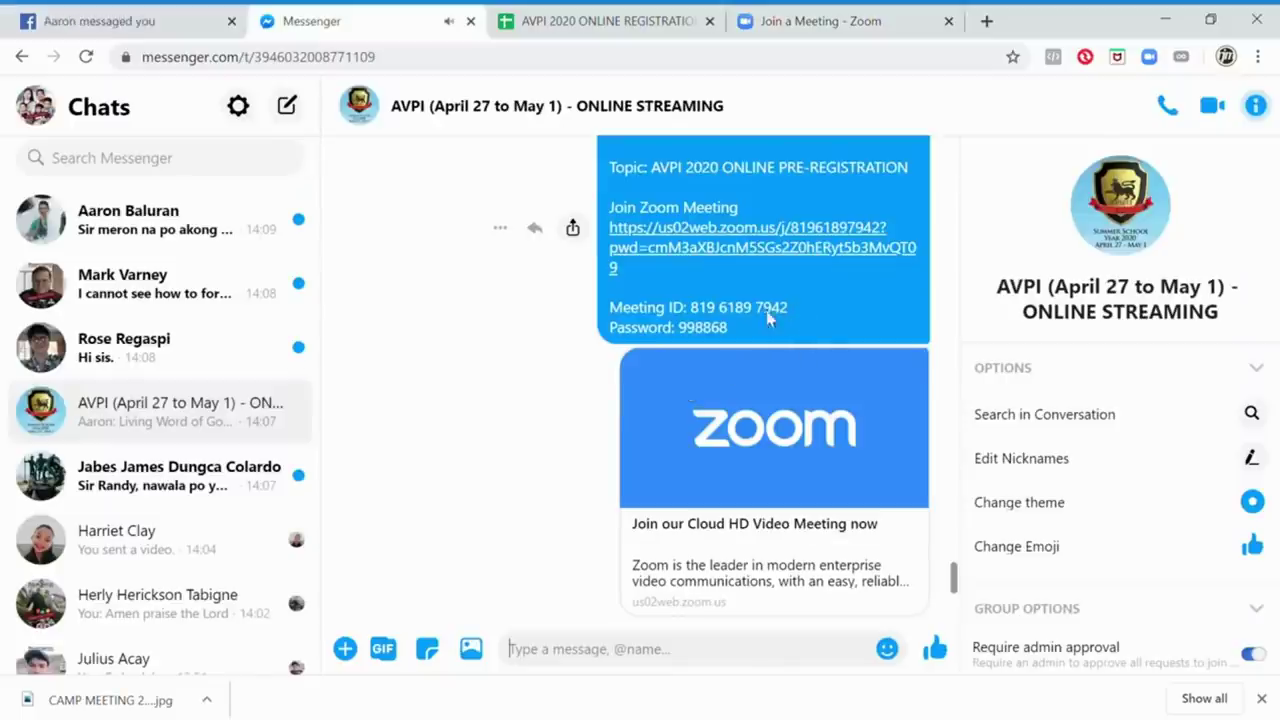
Copy the Meeting ID from the AVPI chat into Zoom's join field and join the meeting
{"action": "left_click_drag", "start_coordinate": [788, 309], "coordinate": [690, 309]}
{"action": "key", "text": "ctrl+c"}
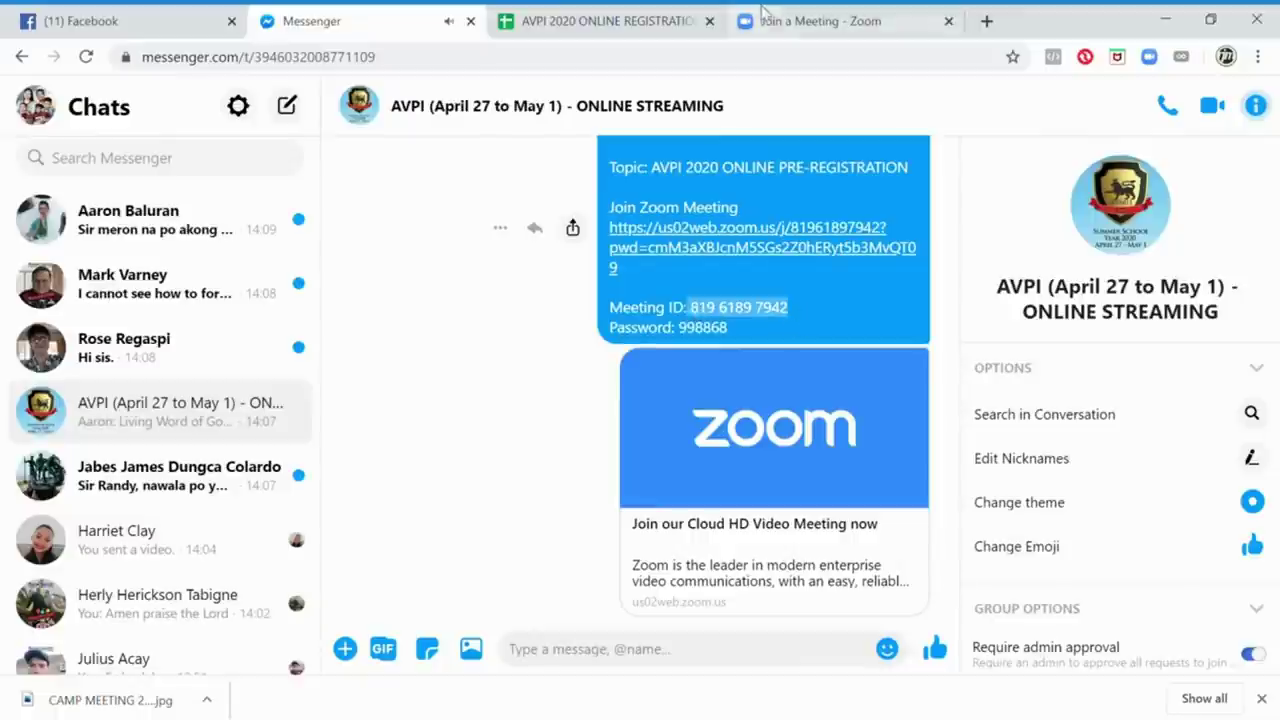
{"action": "left_click", "coordinate": [742, 14]}
{"action": "left_click", "coordinate": [614, 286]}
{"action": "key", "text": "ctrl+v"}
{"action": "left_click", "coordinate": [637, 353]}
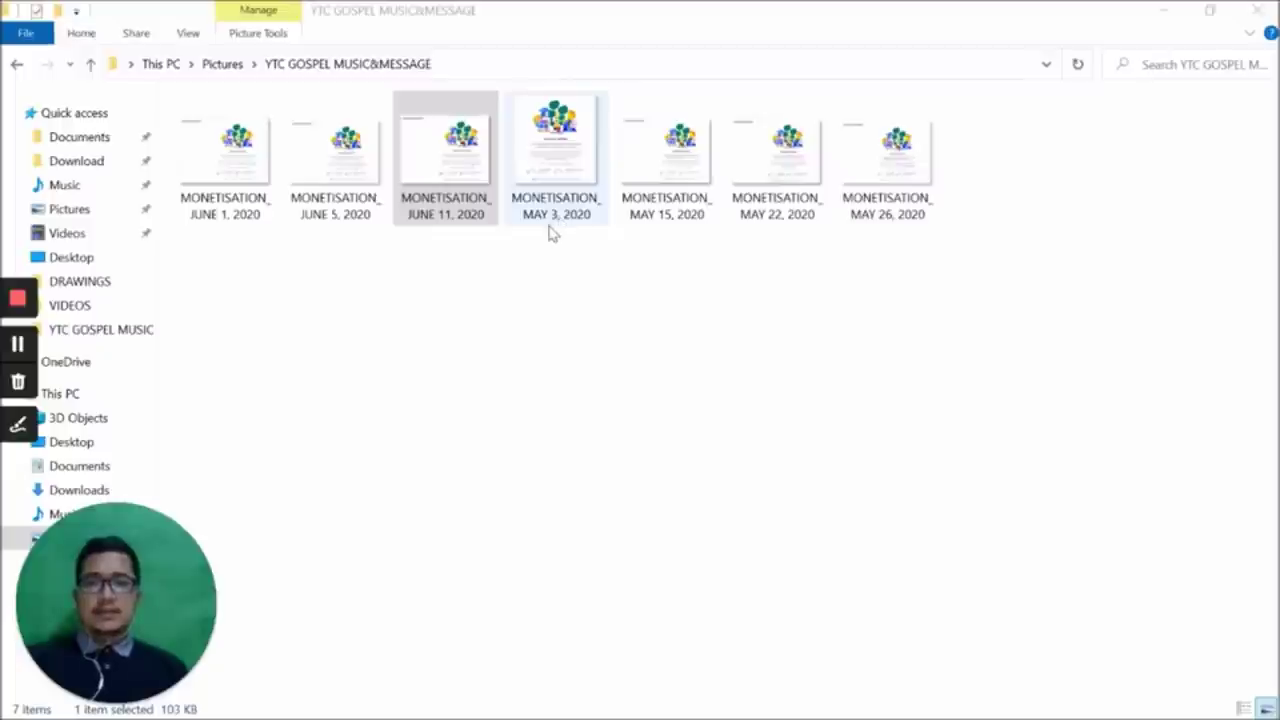
View the May 3 monetisation screenshot, then open the May 15 one
{"action": "double_click", "coordinate": [560, 224]}
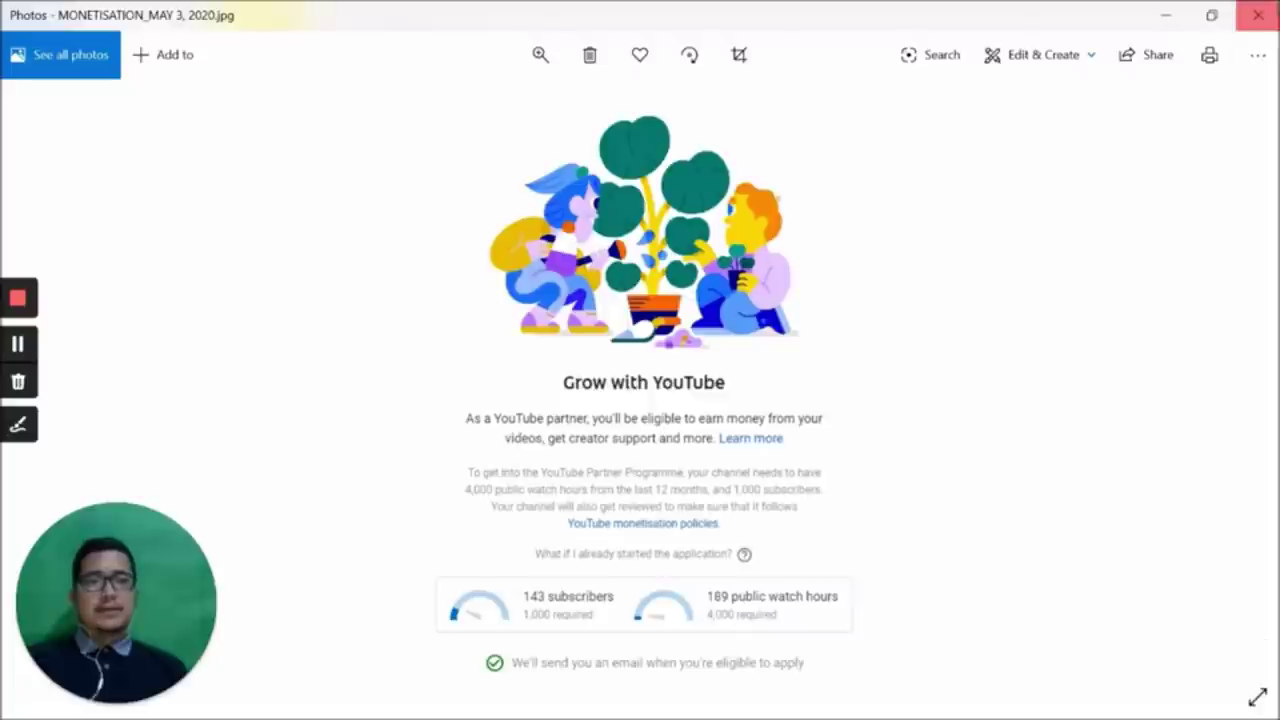
{"action": "left_click", "coordinate": [1257, 14]}
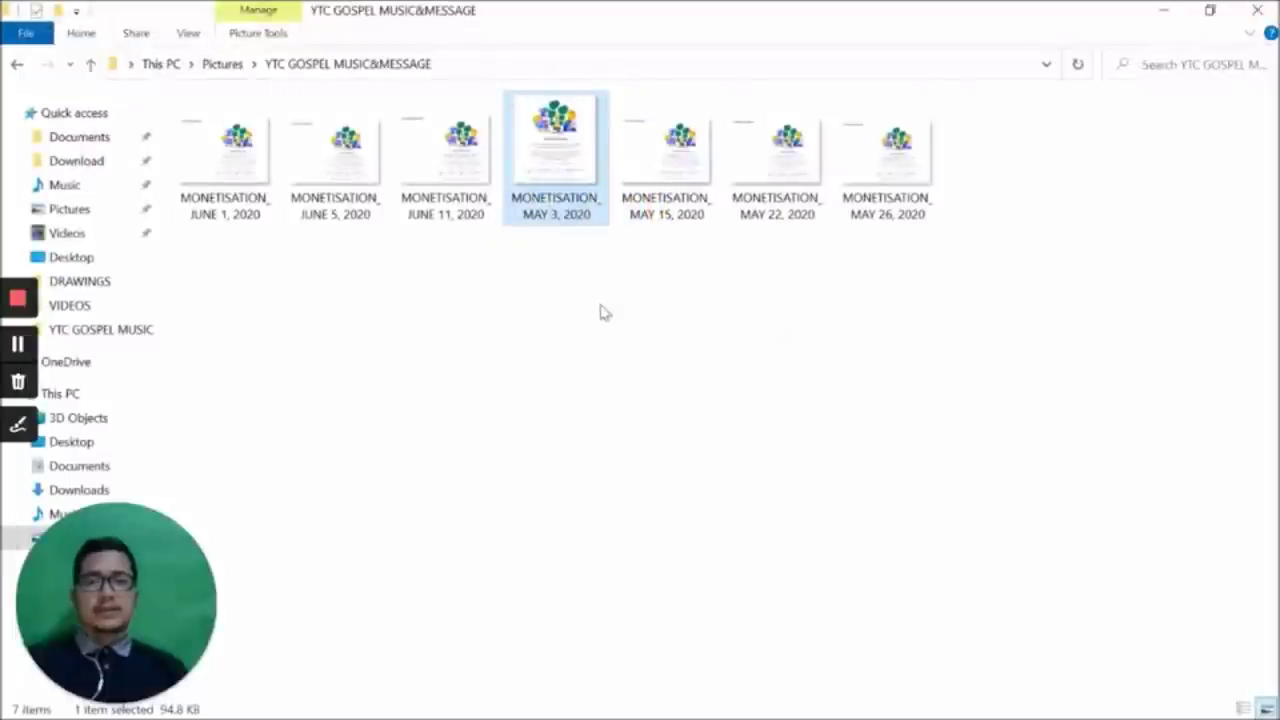
{"action": "left_click", "coordinate": [676, 220]}
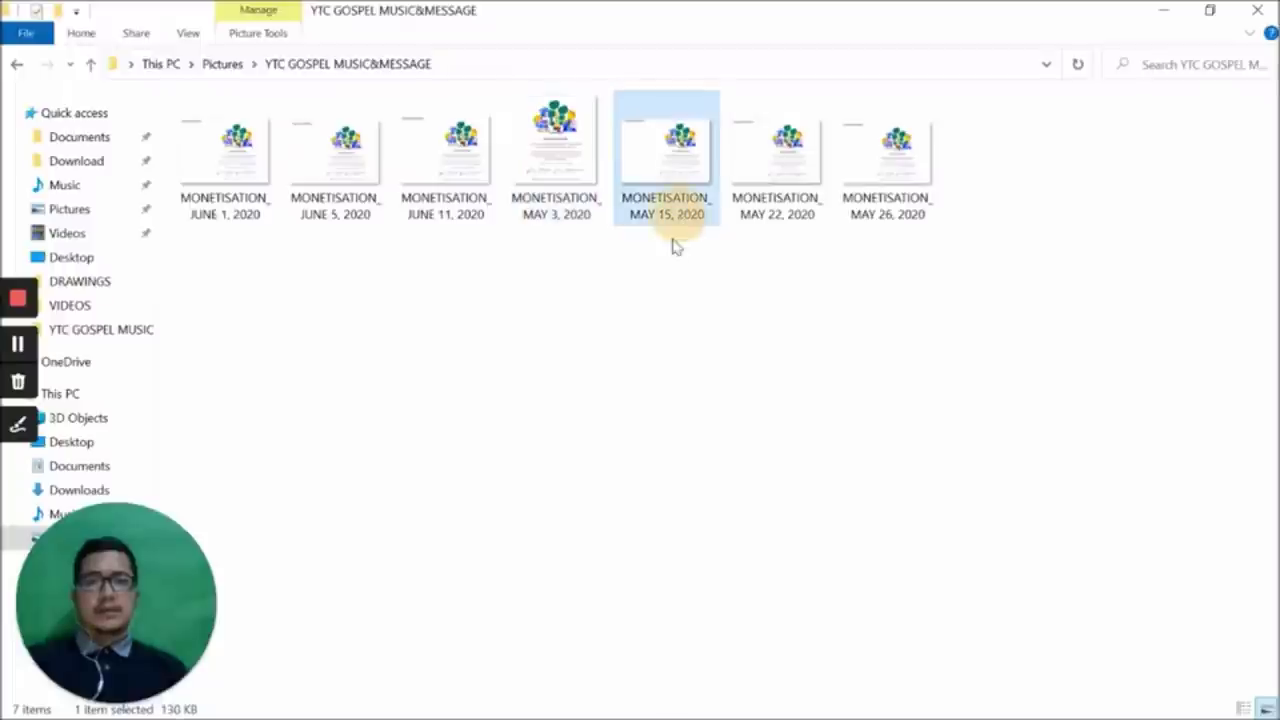
{"action": "double_click", "coordinate": [656, 180]}
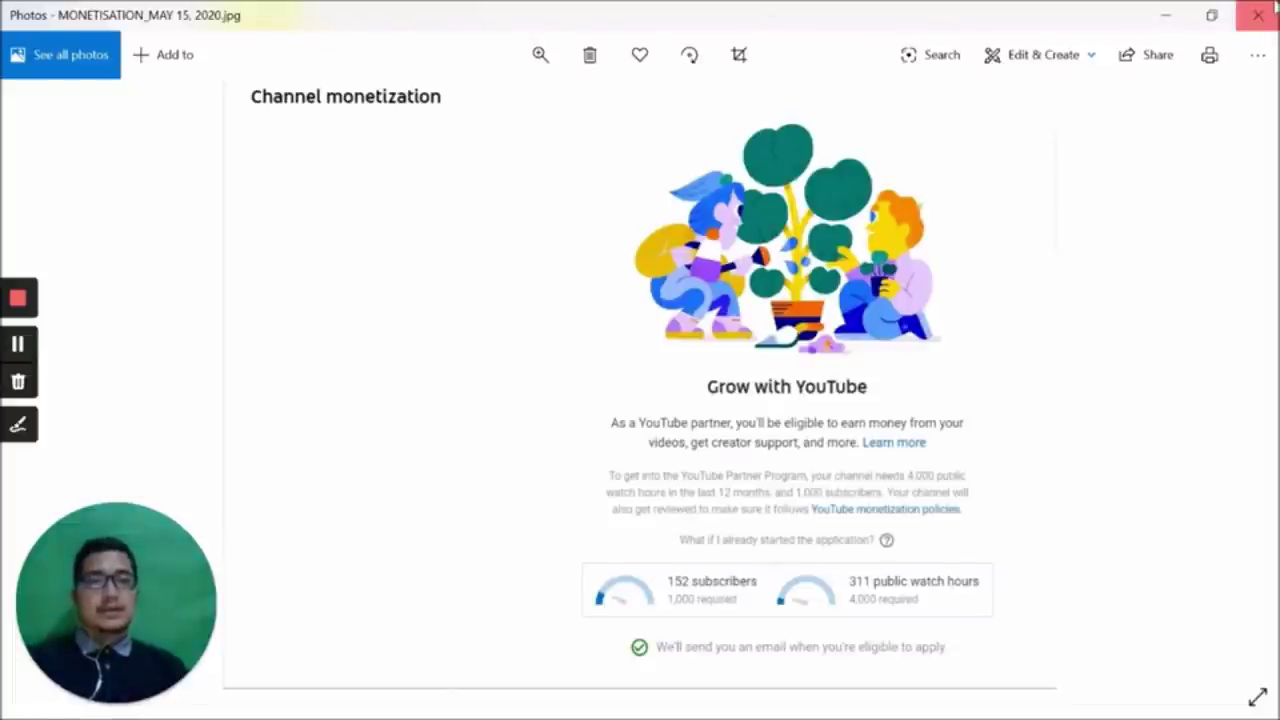
View the May 22 and May 26 monetisation screenshots in turn
{"action": "left_click", "coordinate": [1274, 8]}
{"action": "double_click", "coordinate": [773, 178]}
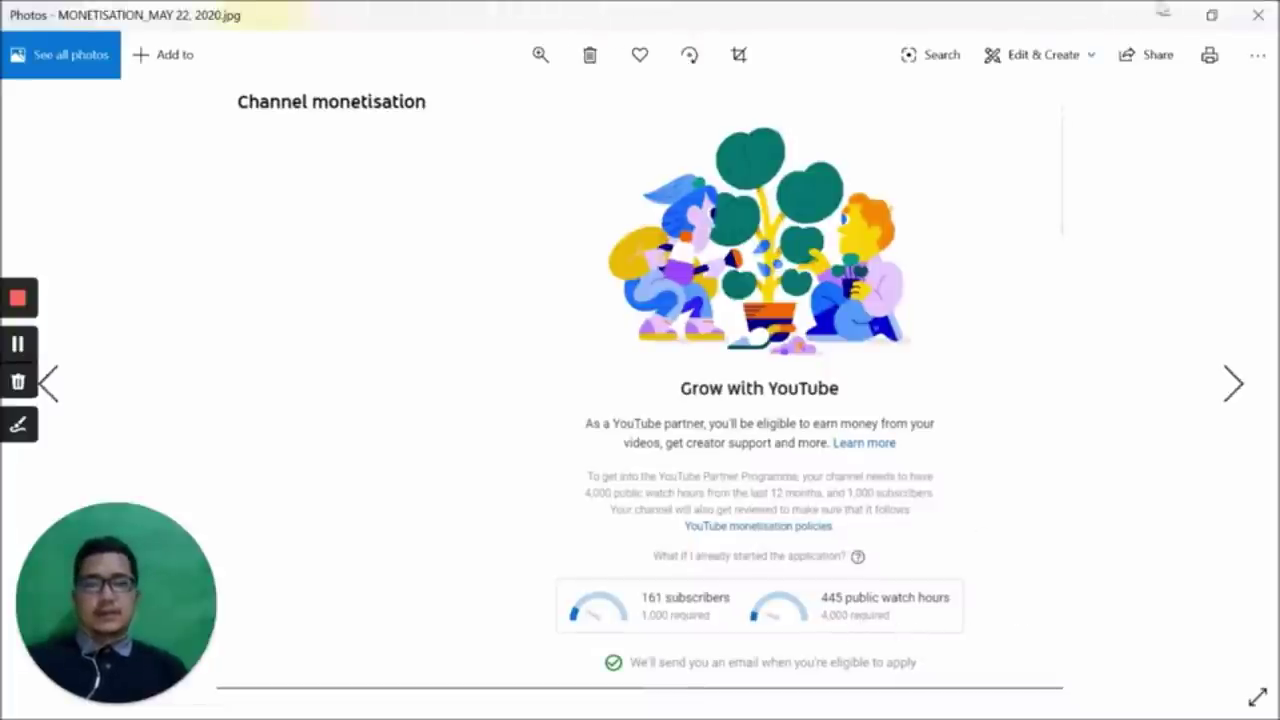
{"action": "left_click", "coordinate": [1258, 15]}
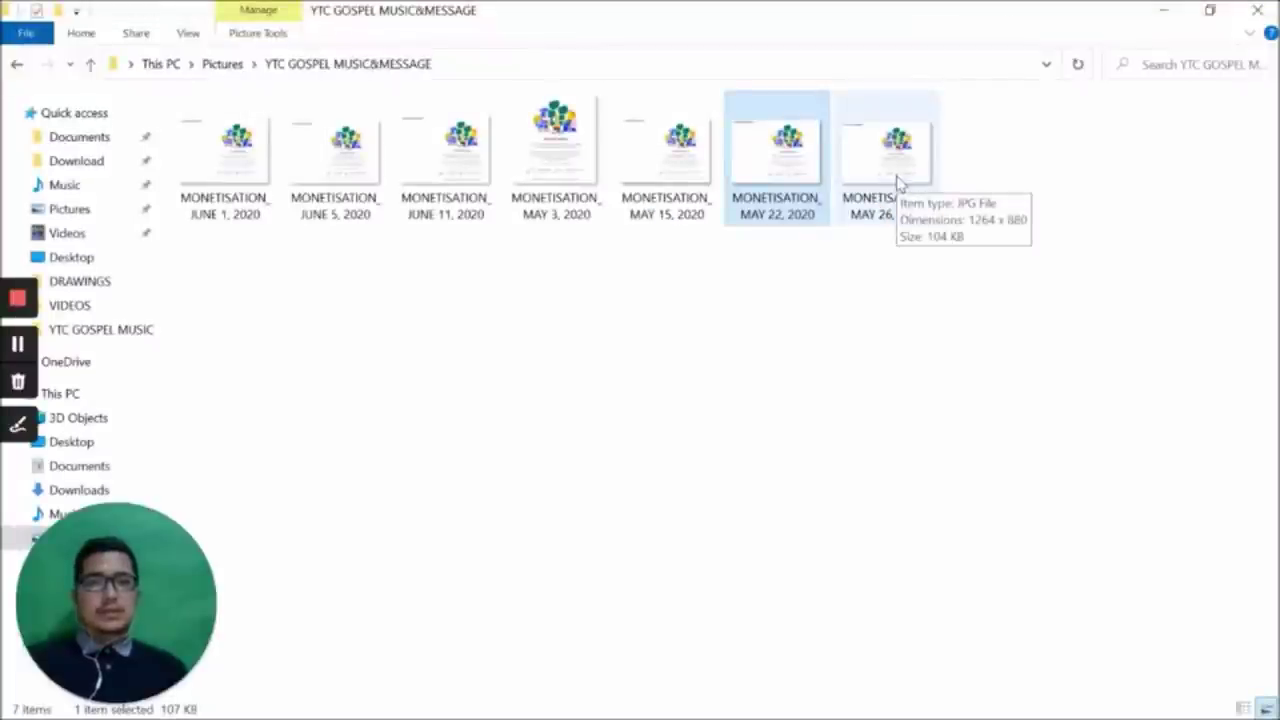
{"action": "double_click", "coordinate": [898, 182]}
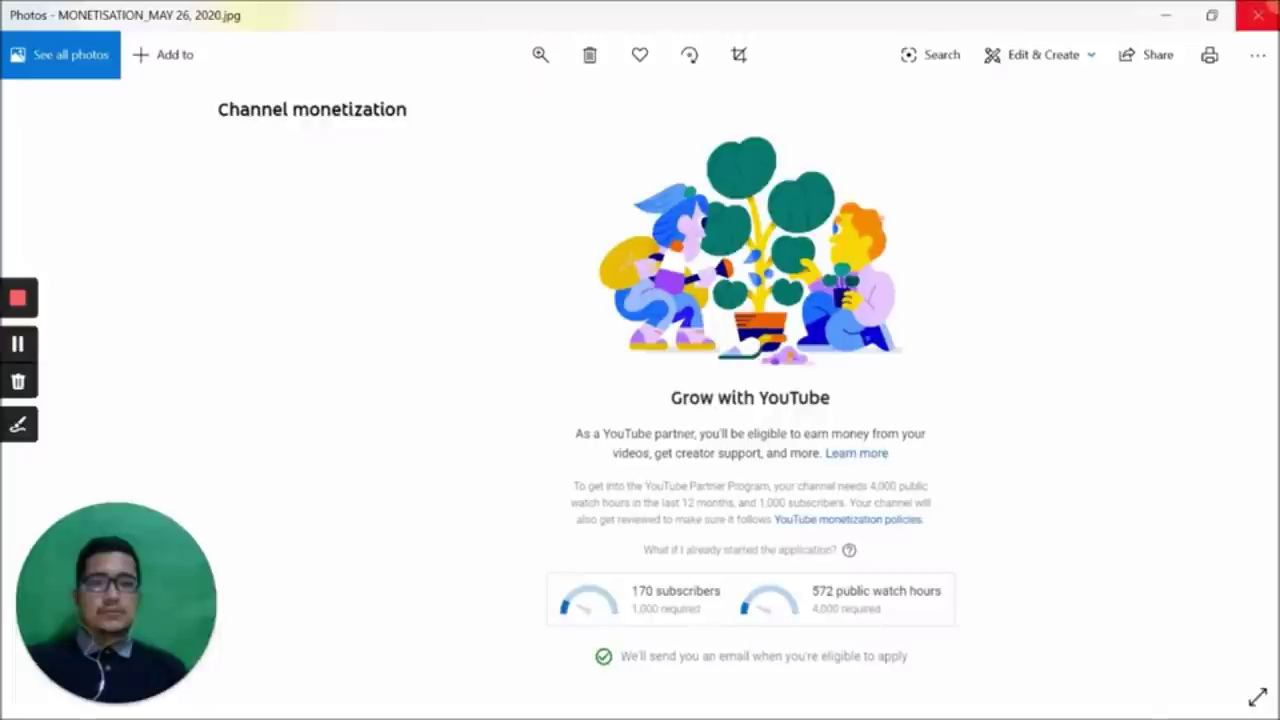
{"action": "left_click", "coordinate": [1257, 14]}
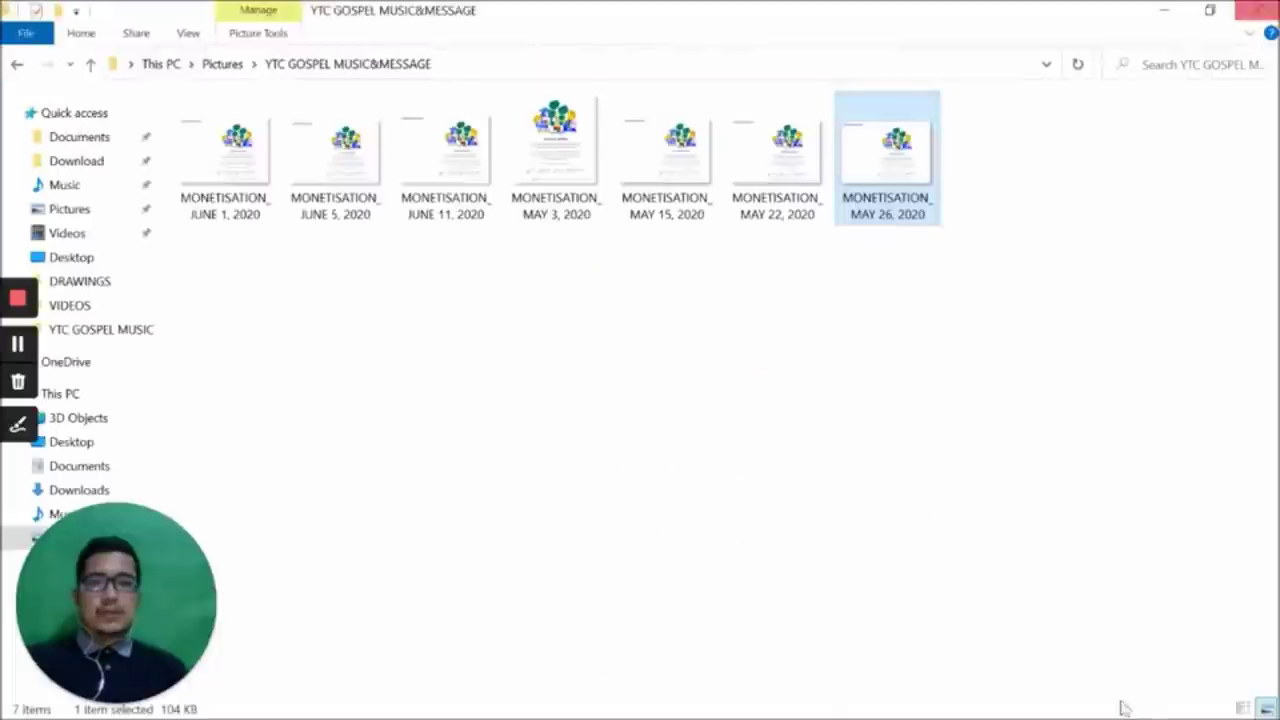
View the June 1 and June 5 monetisation screenshots, then open the June 11 one
{"action": "double_click", "coordinate": [220, 197]}
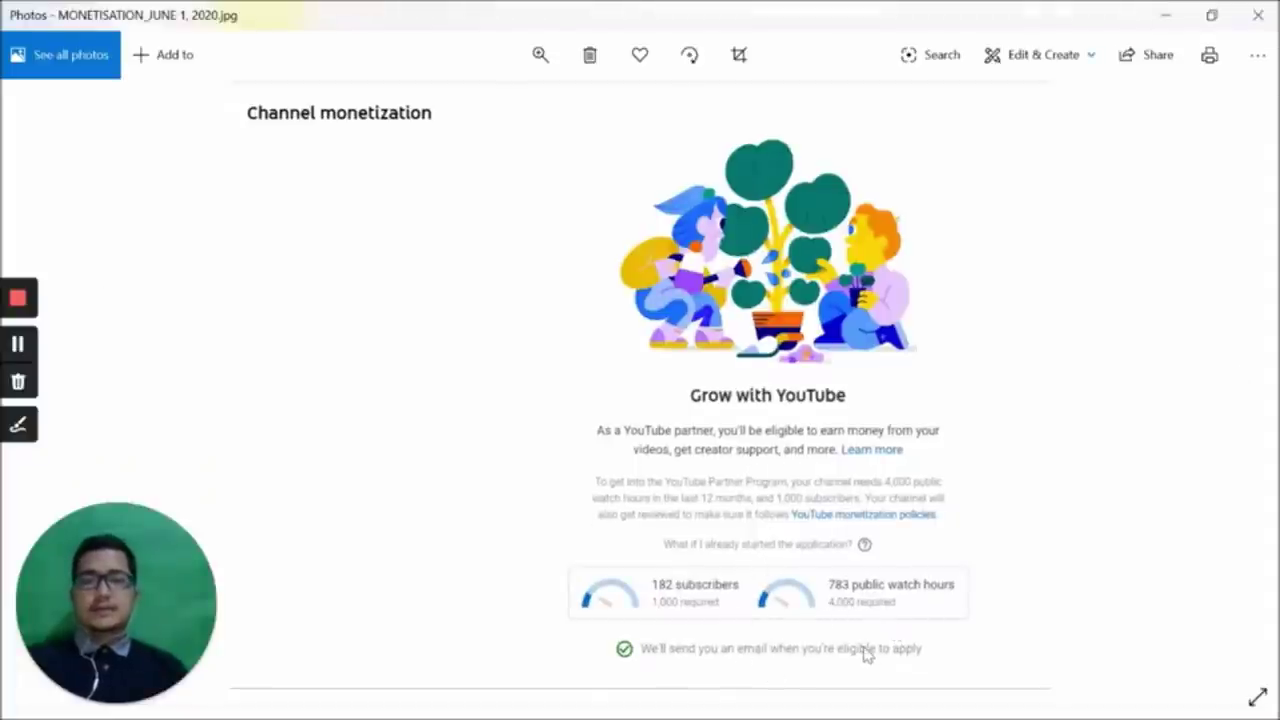
{"action": "left_click", "coordinate": [1258, 15]}
{"action": "double_click", "coordinate": [348, 196]}
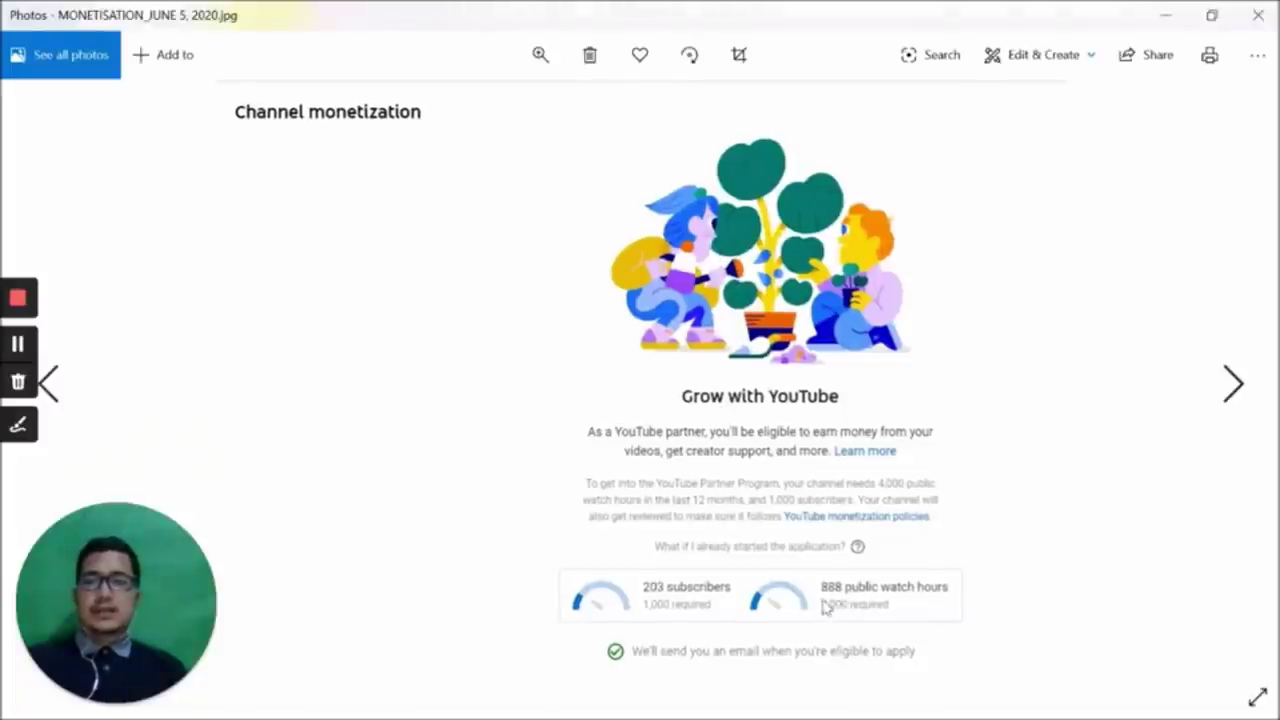
{"action": "left_click", "coordinate": [1262, 10]}
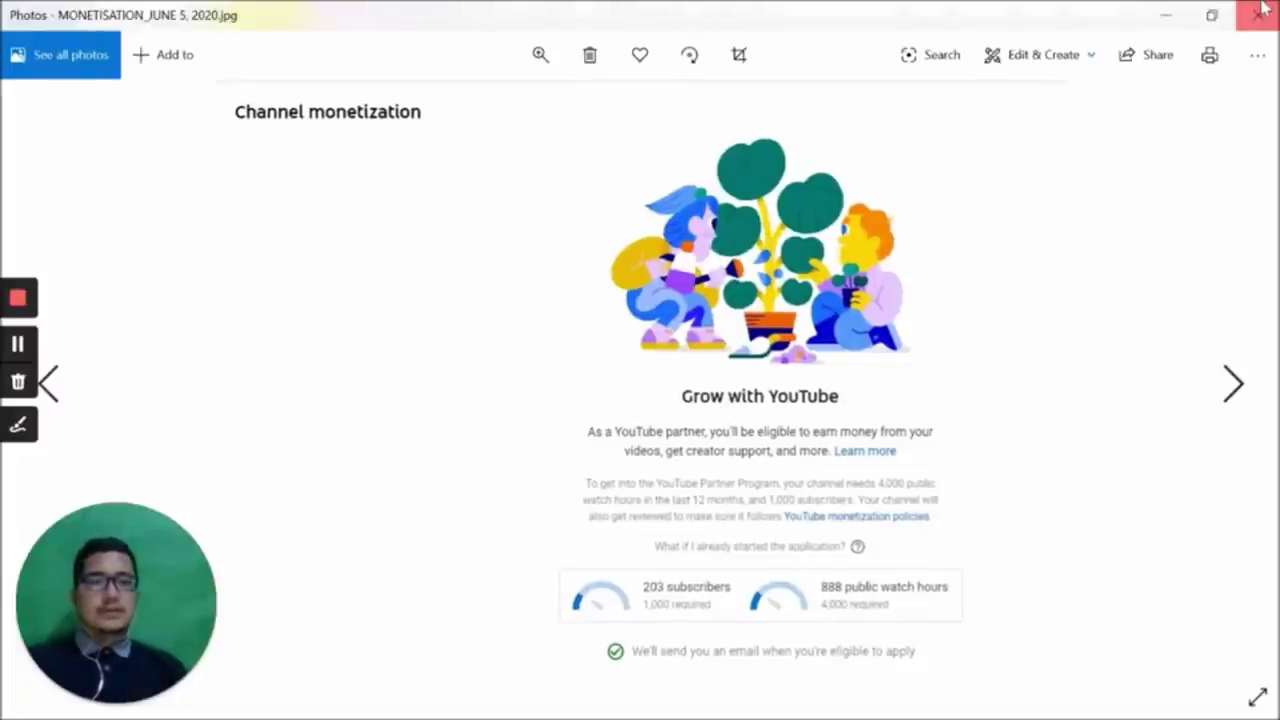
{"action": "double_click", "coordinate": [447, 190]}
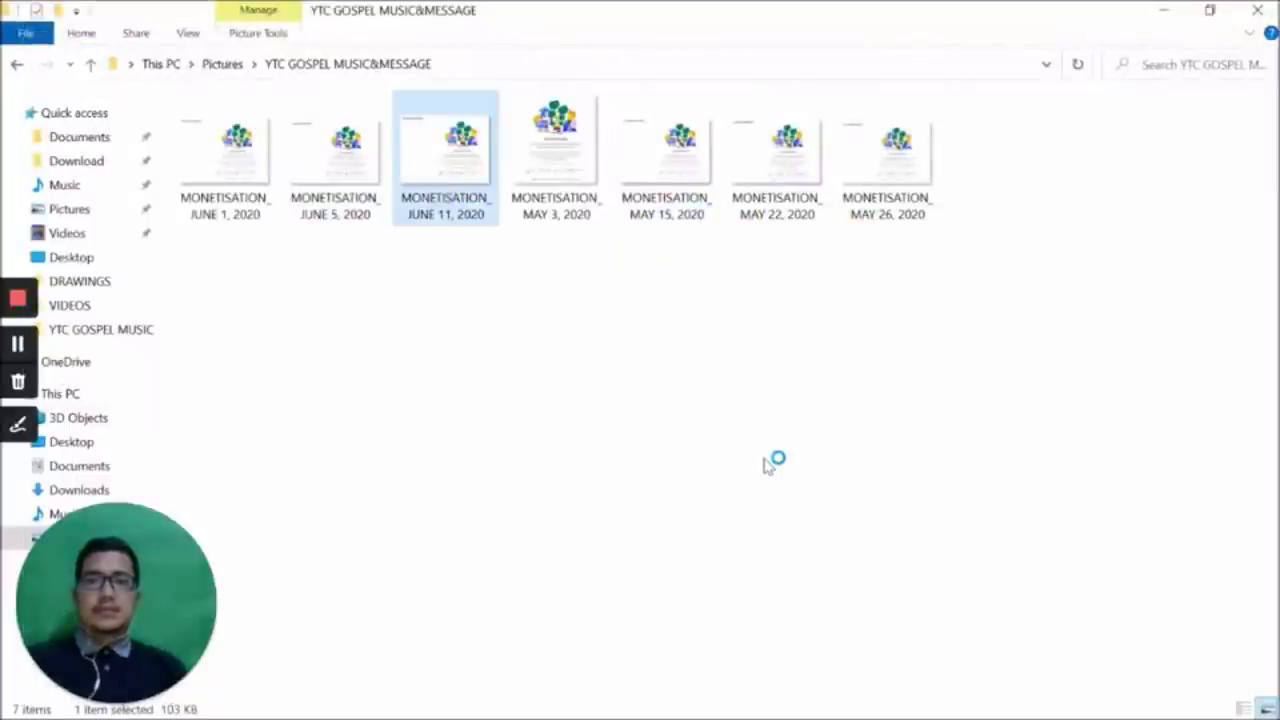
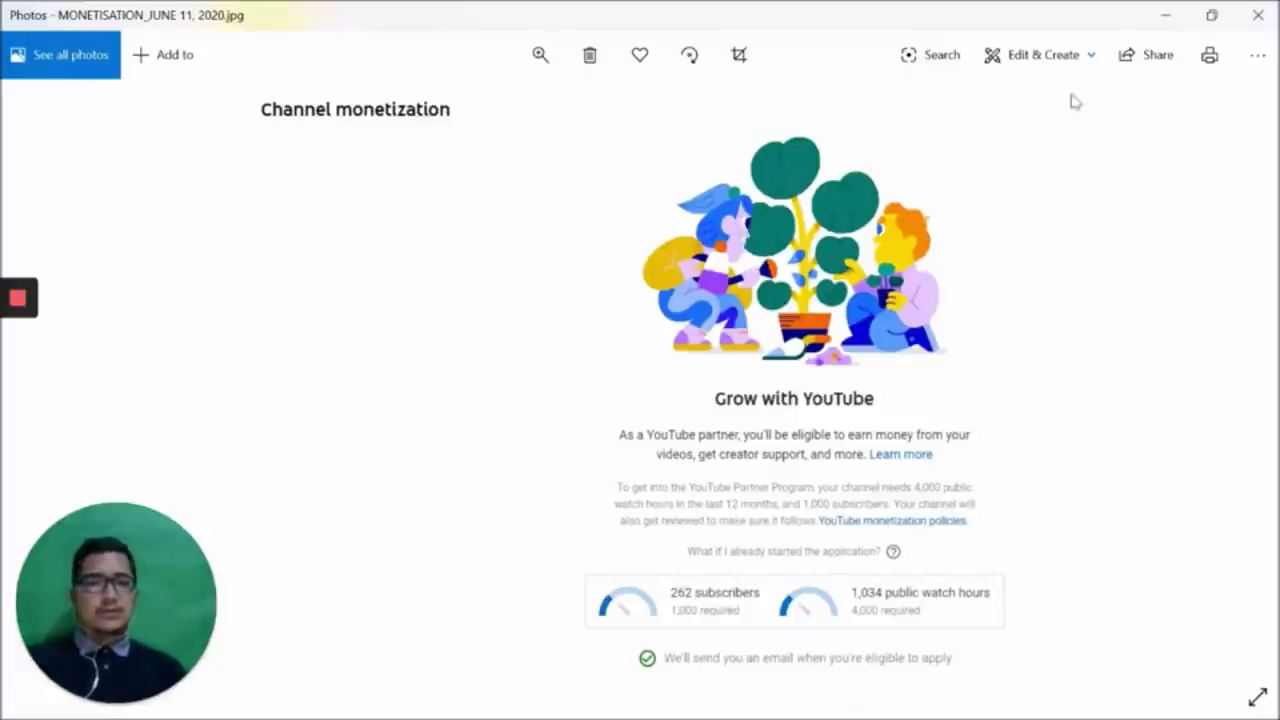
Minimize the monetisation screenshot and its folder, returning Chrome to the Channel monetization page
{"action": "left_click", "coordinate": [1157, 14]}
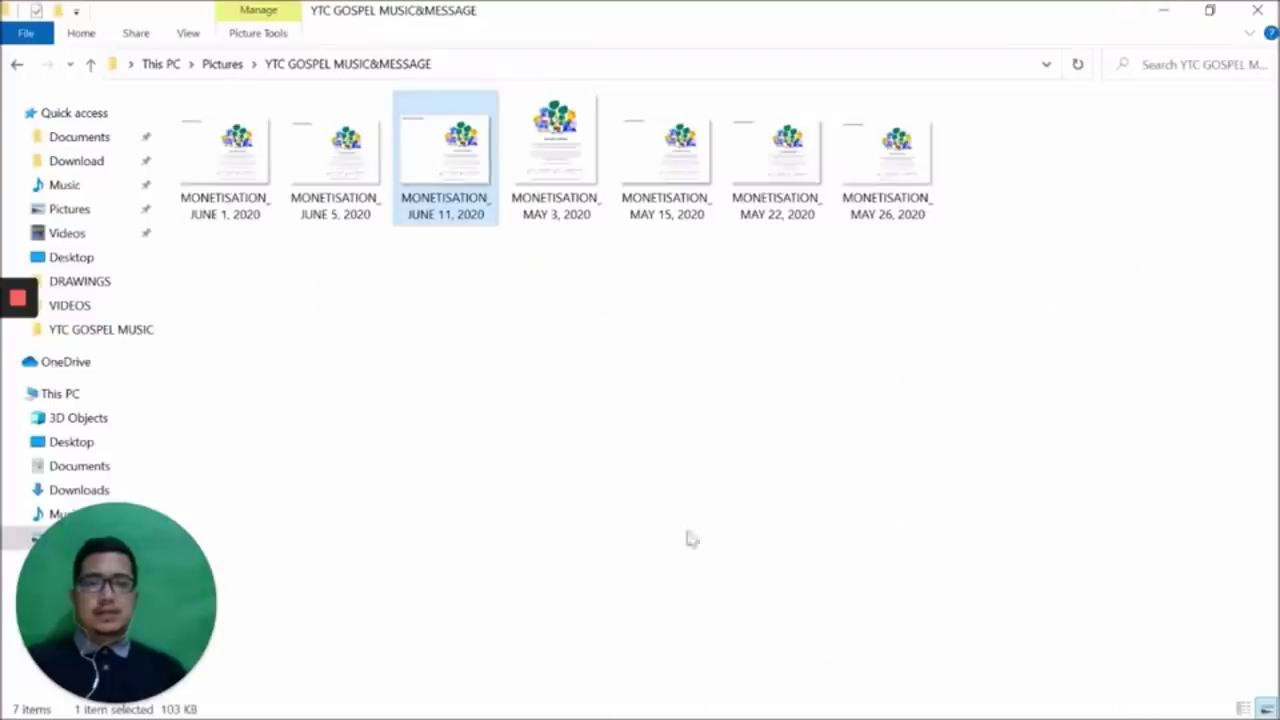
{"action": "left_click", "coordinate": [1157, 12]}
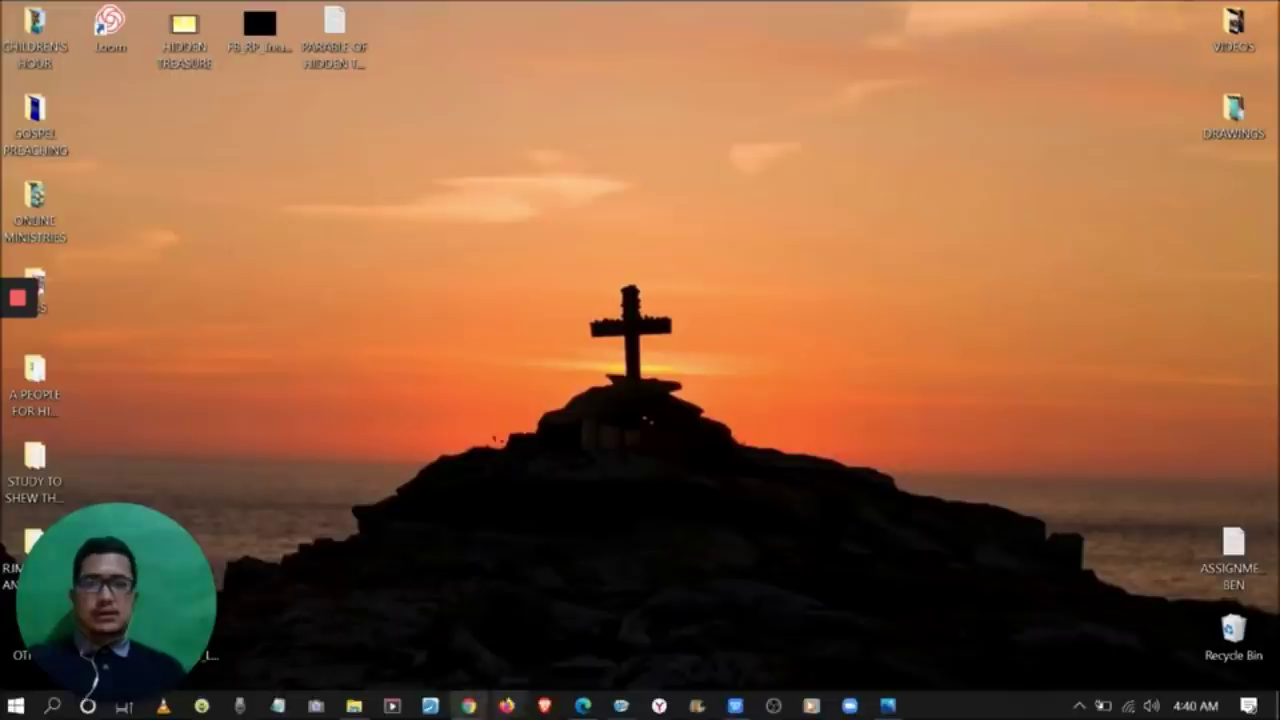
{"action": "left_click", "coordinate": [468, 706]}
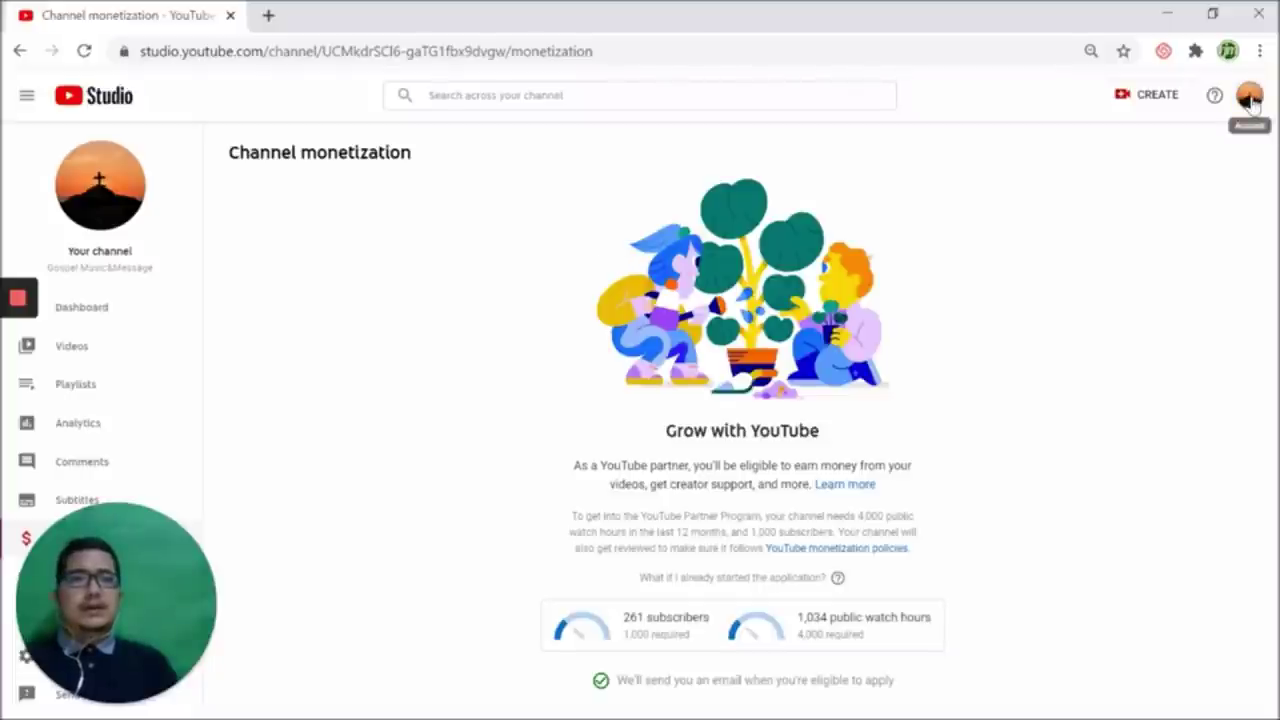
Check the YouTube Studio account menu, then open a new tab on the Google start page
{"action": "left_click", "coordinate": [1249, 97]}
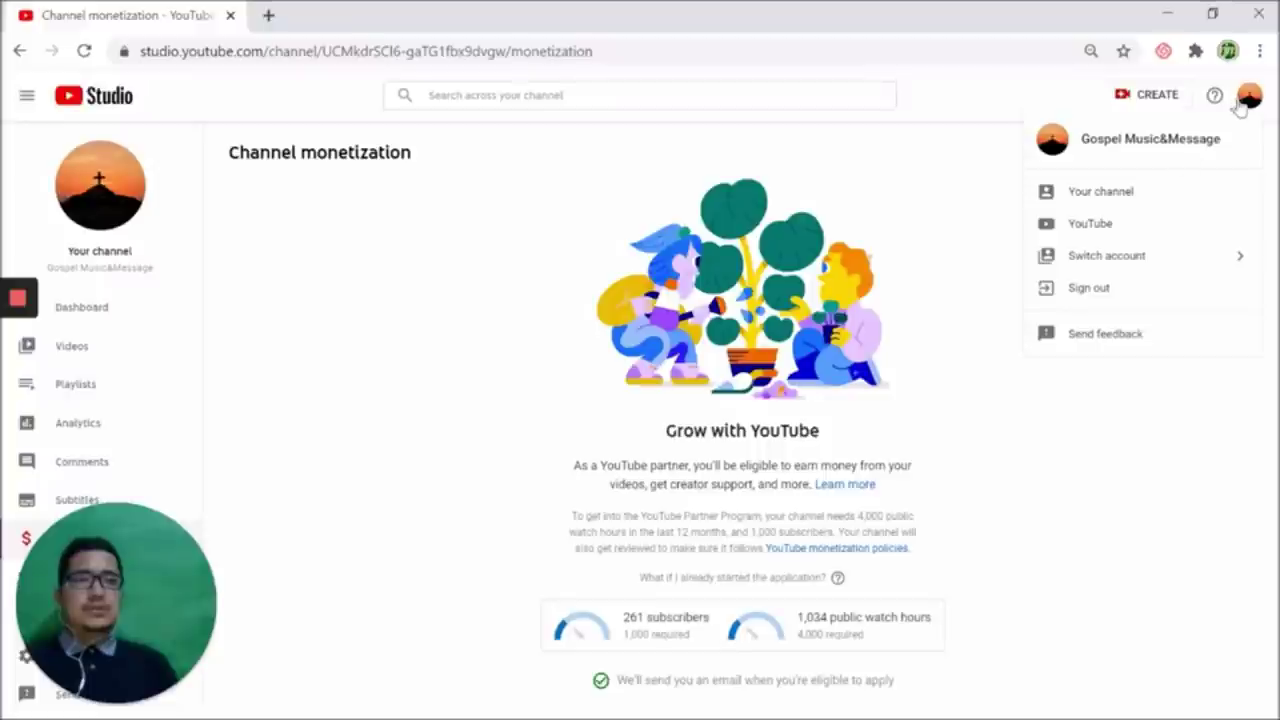
{"action": "left_click", "coordinate": [1248, 102]}
{"action": "left_click", "coordinate": [1248, 102]}
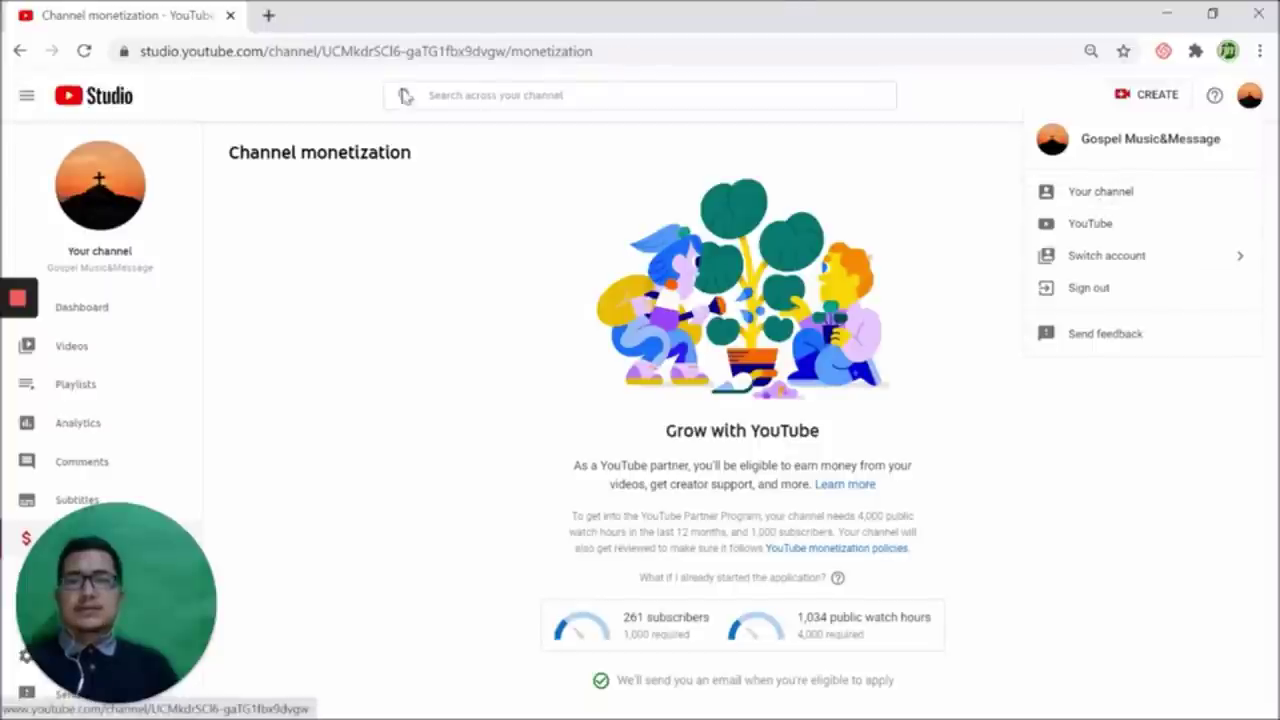
{"action": "left_click", "coordinate": [269, 15]}
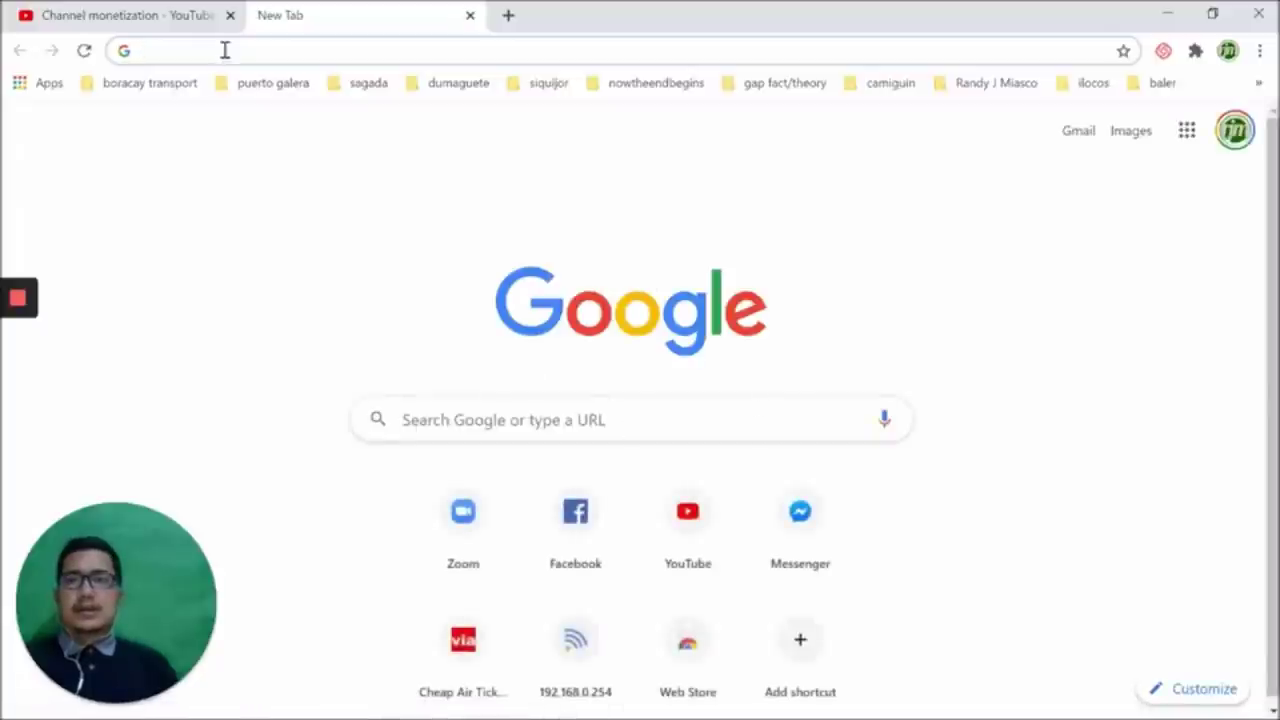
Go to YouTube from the new tab and scroll the Gospel Music&Message channel to its Uploads
{"action": "left_click", "coordinate": [696, 553]}
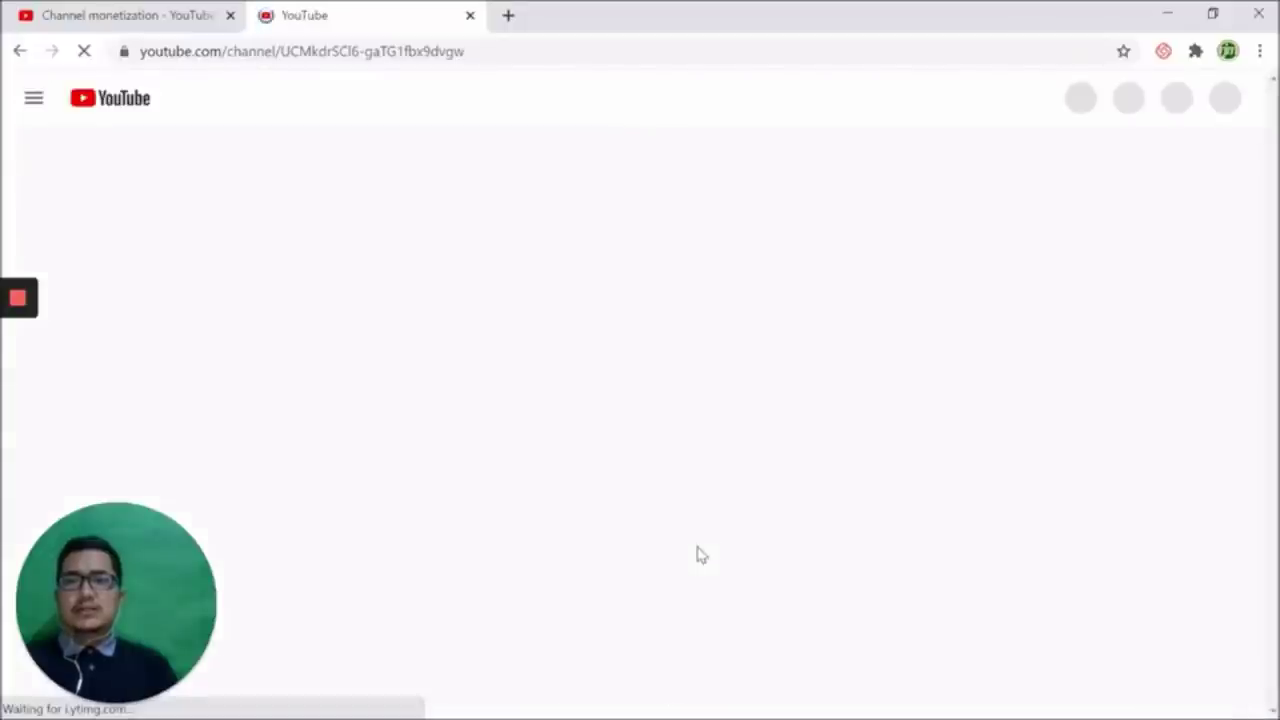
{"action": "left_click", "coordinate": [163, 12]}
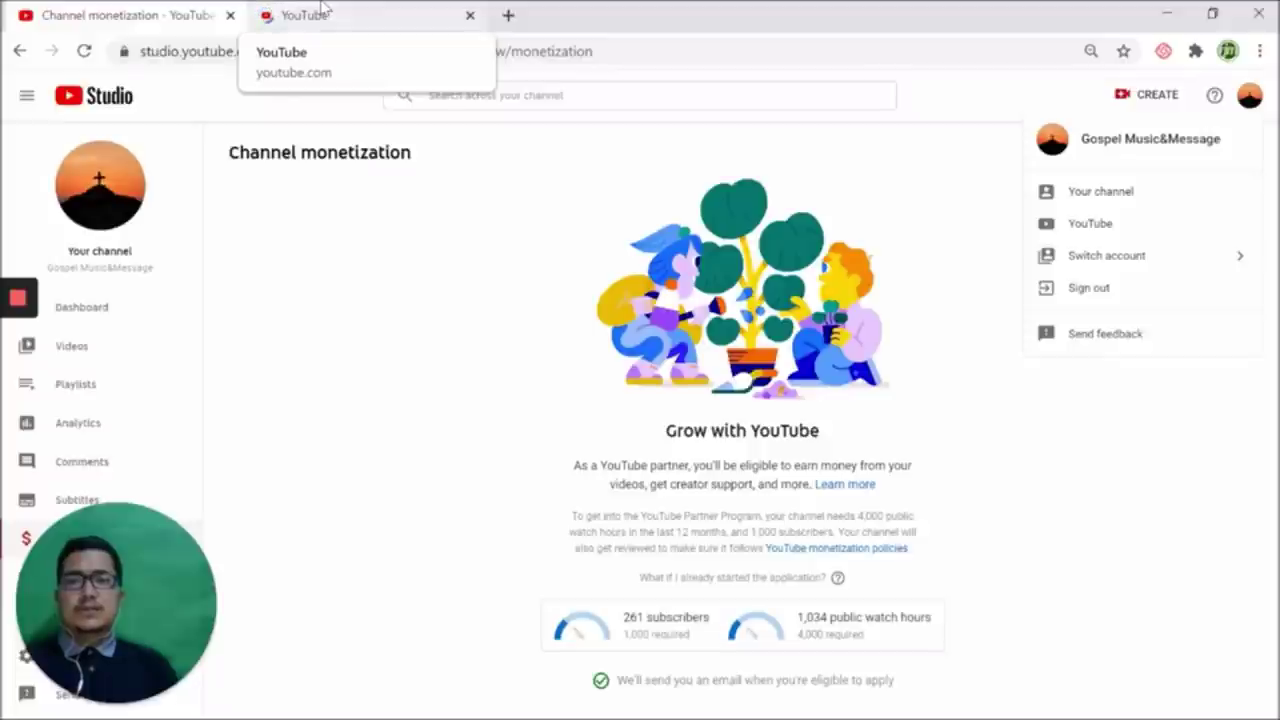
{"action": "left_click", "coordinate": [323, 12]}
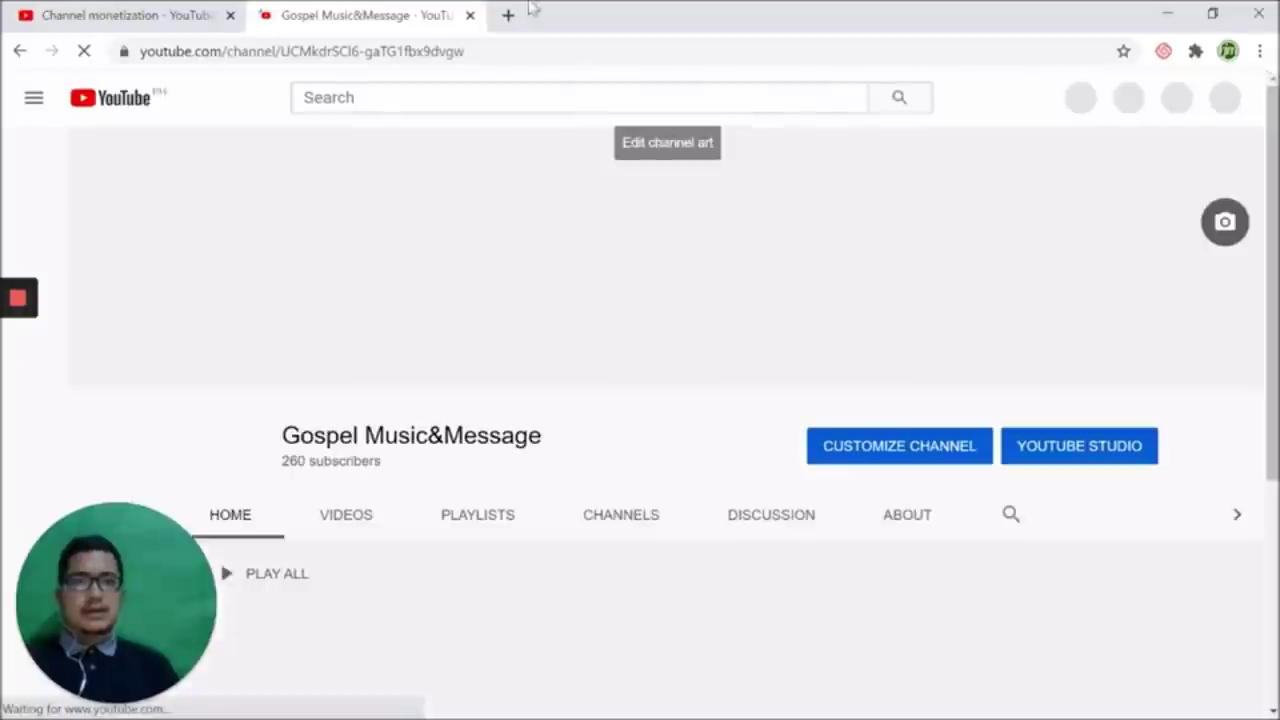
{"action": "key", "text": "ctrl+shift+Tab"}
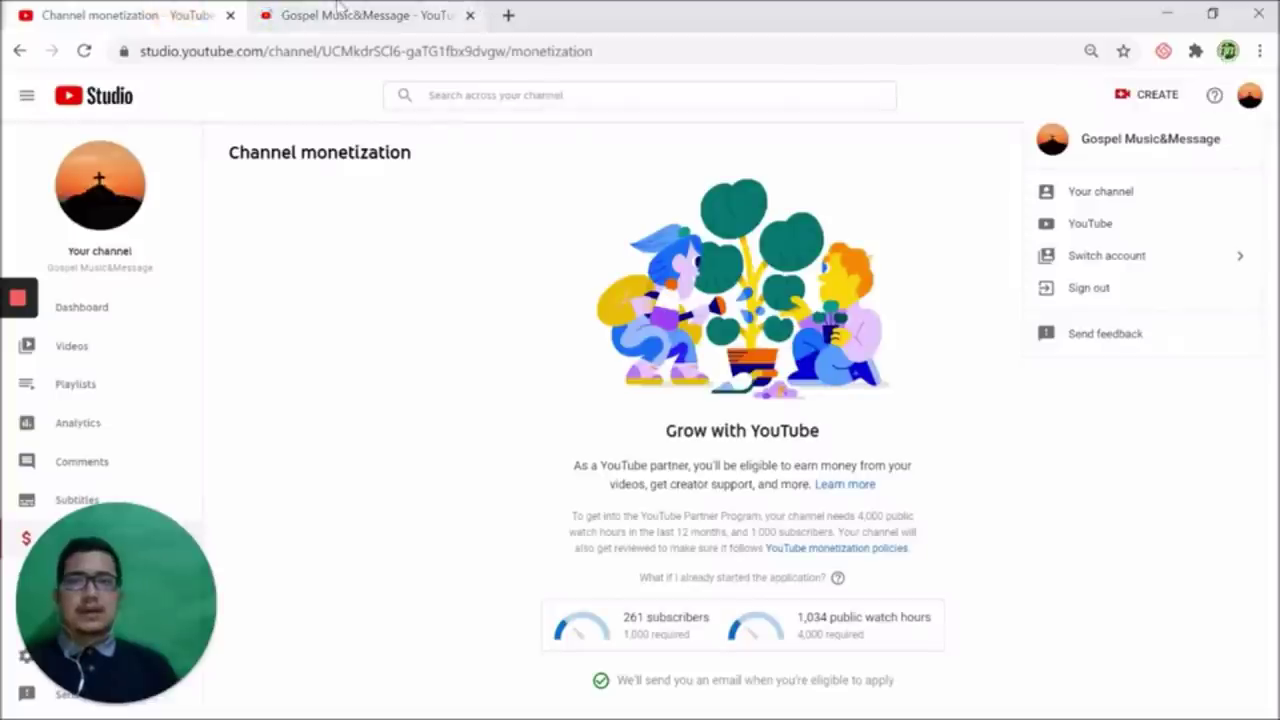
{"action": "left_click", "coordinate": [441, 8]}
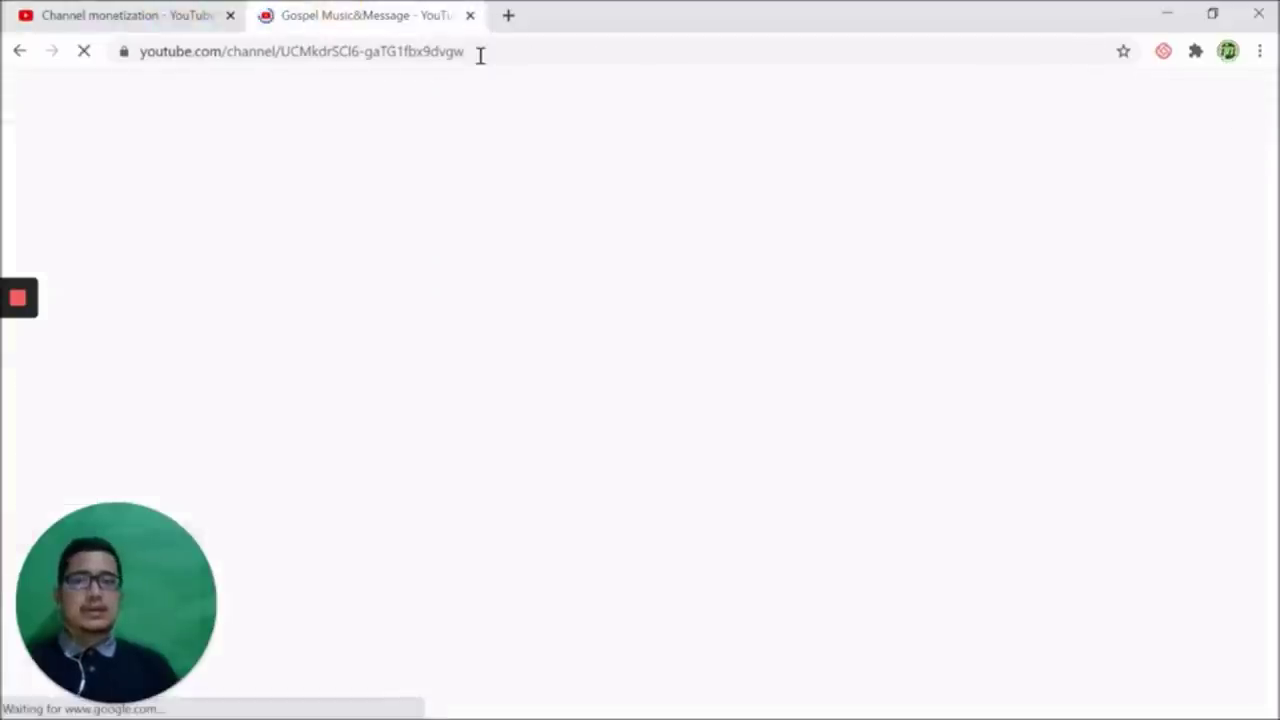
{"action": "key", "text": "ctrl+shift+Tab"}
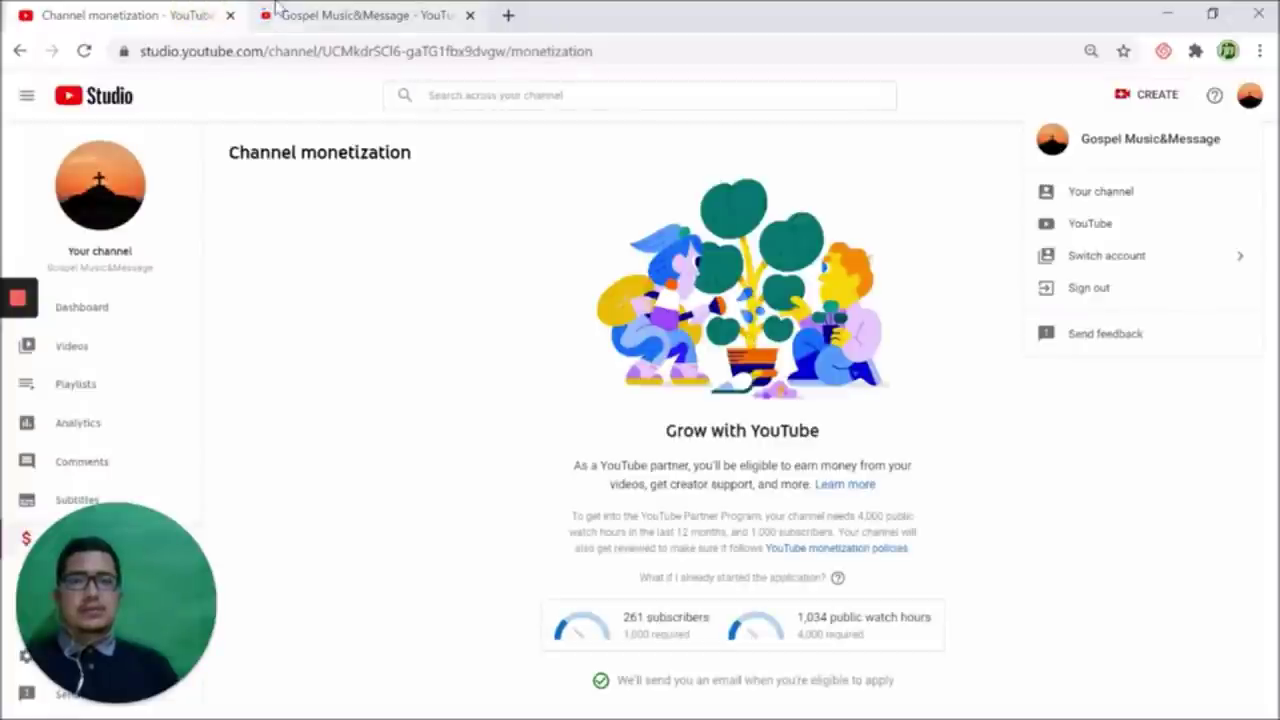
{"action": "left_click", "coordinate": [278, 12]}
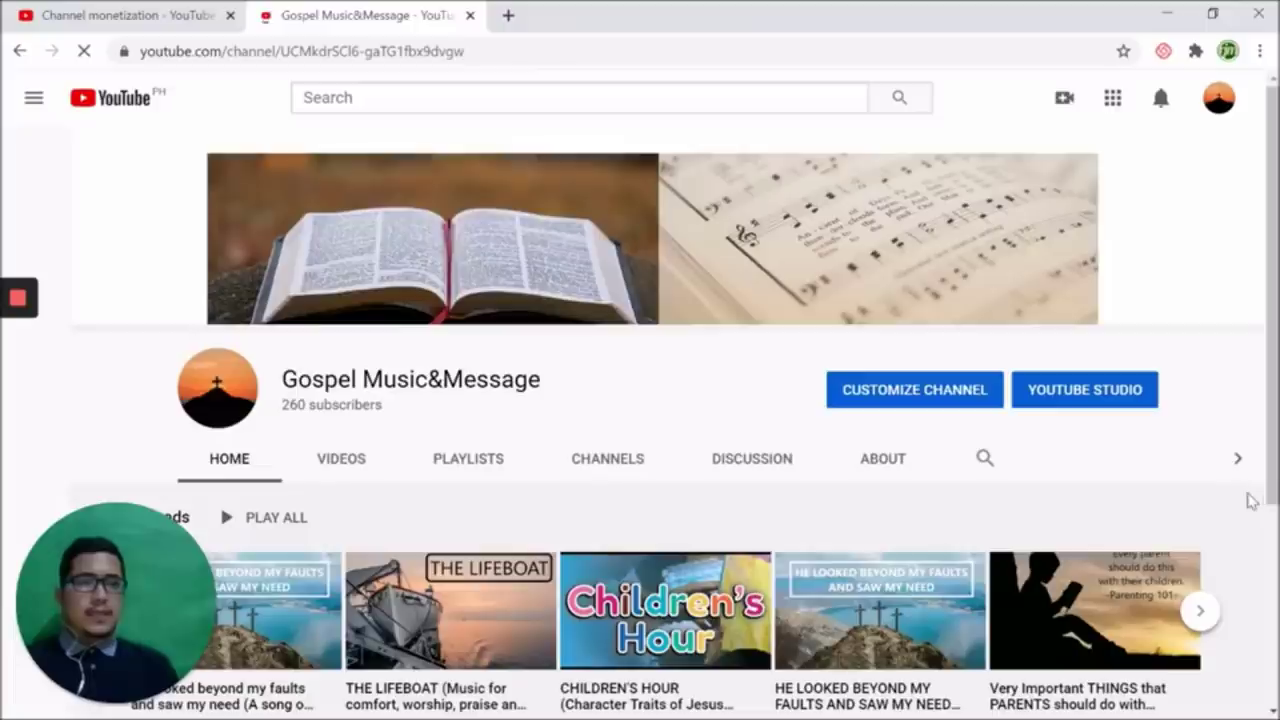
{"action": "scroll", "coordinate": [481, 527], "scroll_direction": "down", "scroll_amount": 1}
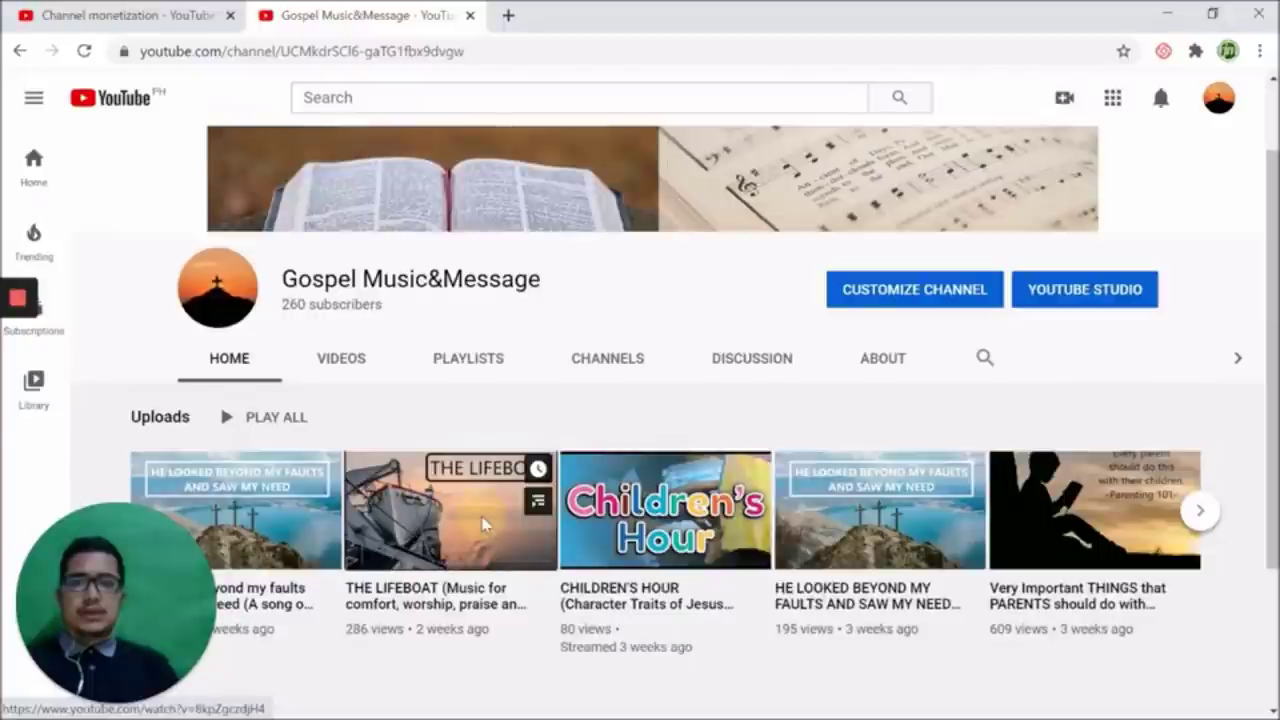
Open THE LIFEBOAT video, pause it, and set its quality to 144p
{"action": "left_click", "coordinate": [481, 527]}
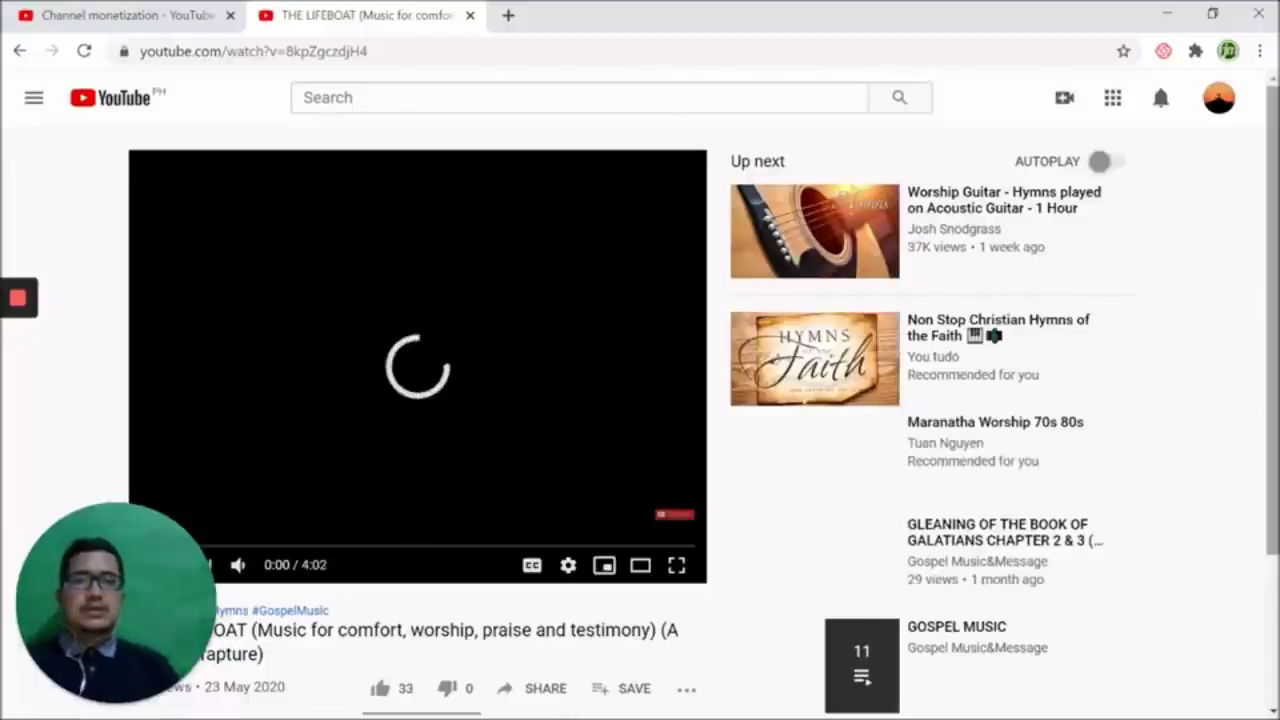
{"action": "scroll", "coordinate": [503, 558], "scroll_direction": "down", "scroll_amount": 2}
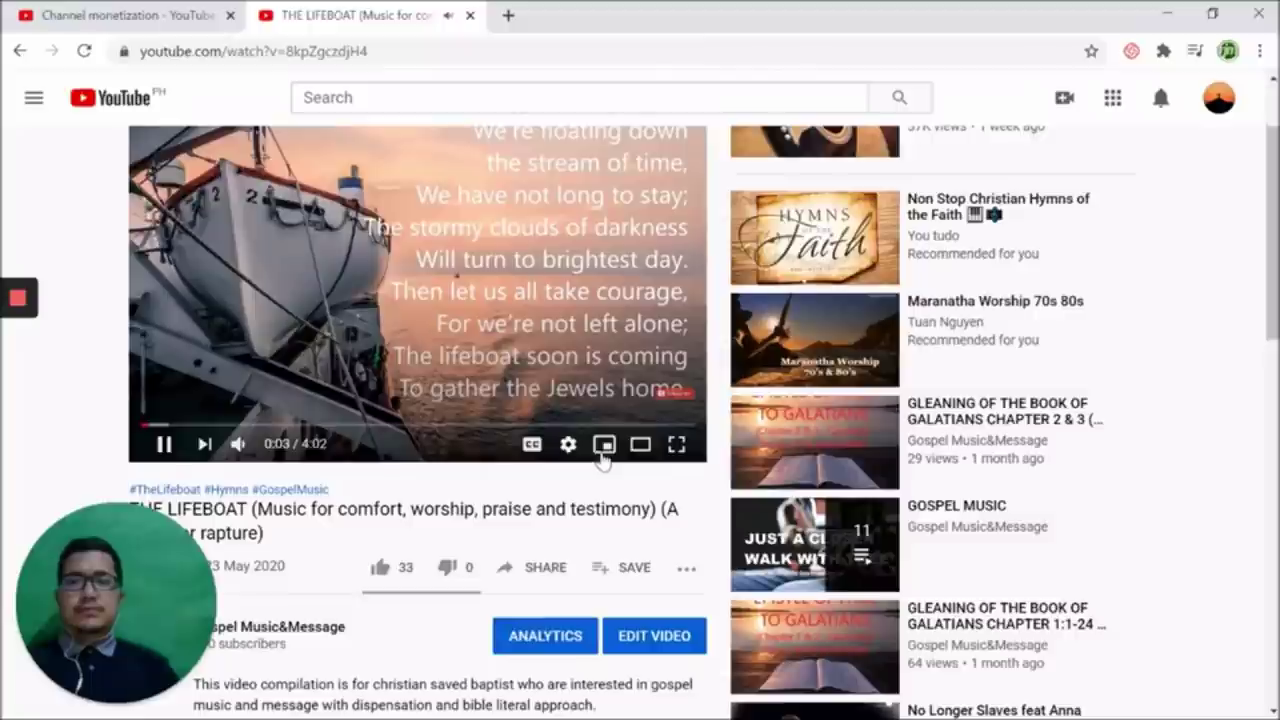
{"action": "key", "text": "space"}
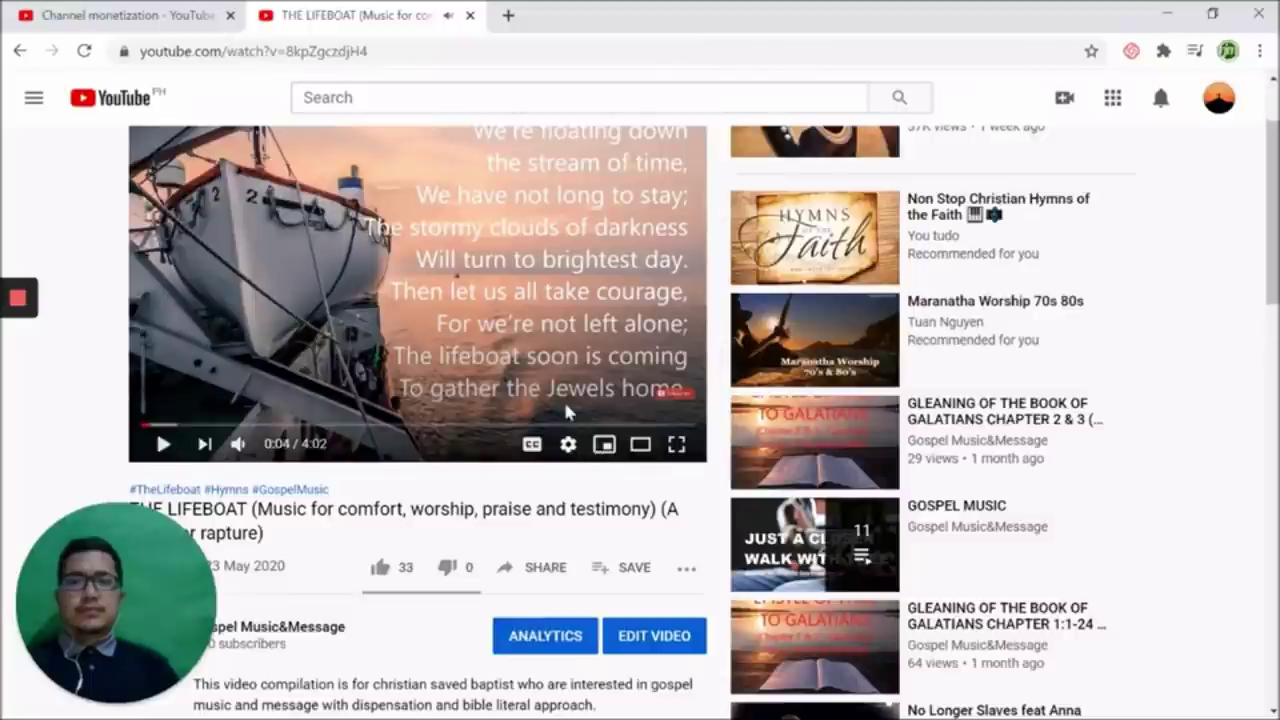
{"action": "left_click", "coordinate": [568, 444]}
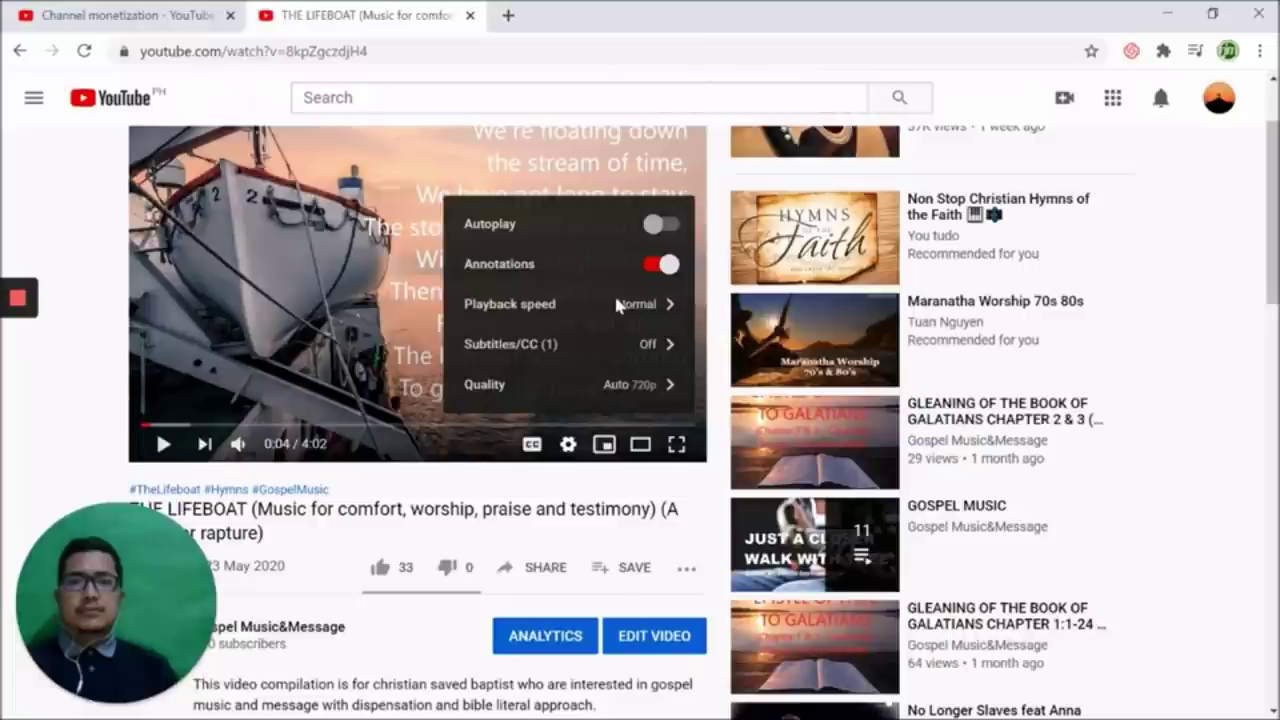
{"action": "scroll", "coordinate": [617, 306], "scroll_direction": "down", "scroll_amount": 1}
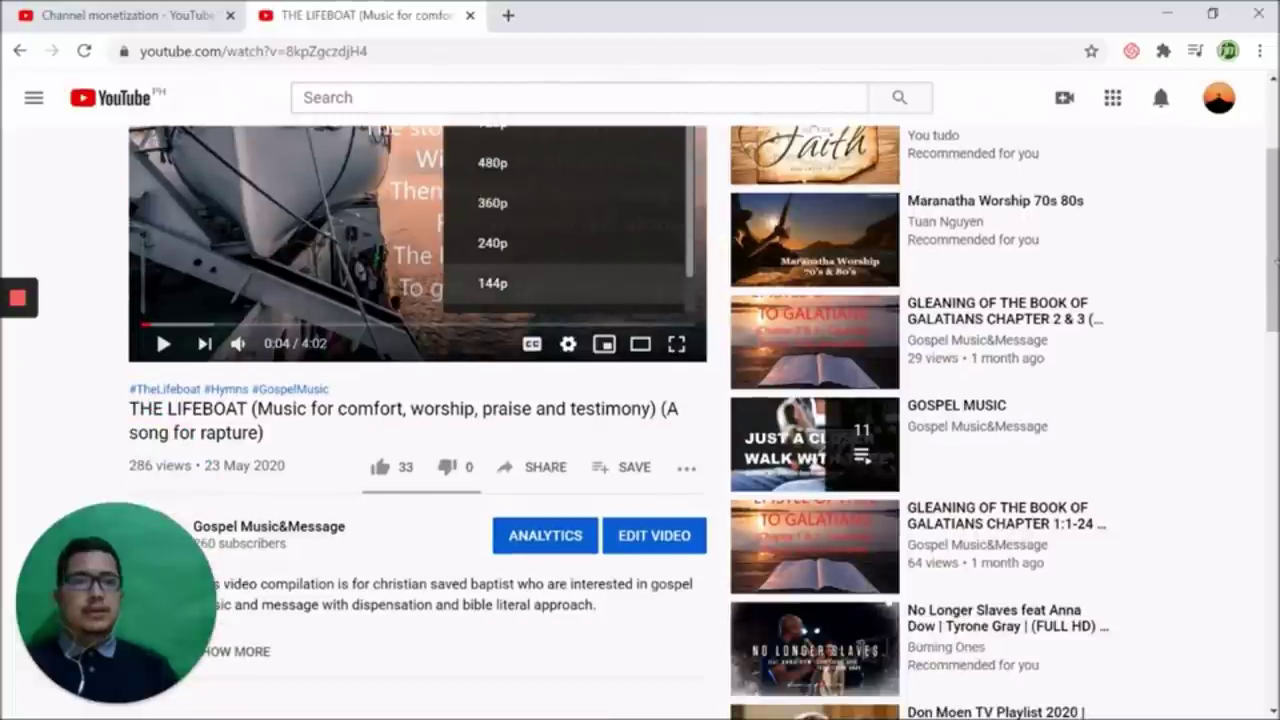
{"action": "scroll", "coordinate": [494, 290], "scroll_direction": "up", "scroll_amount": 2}
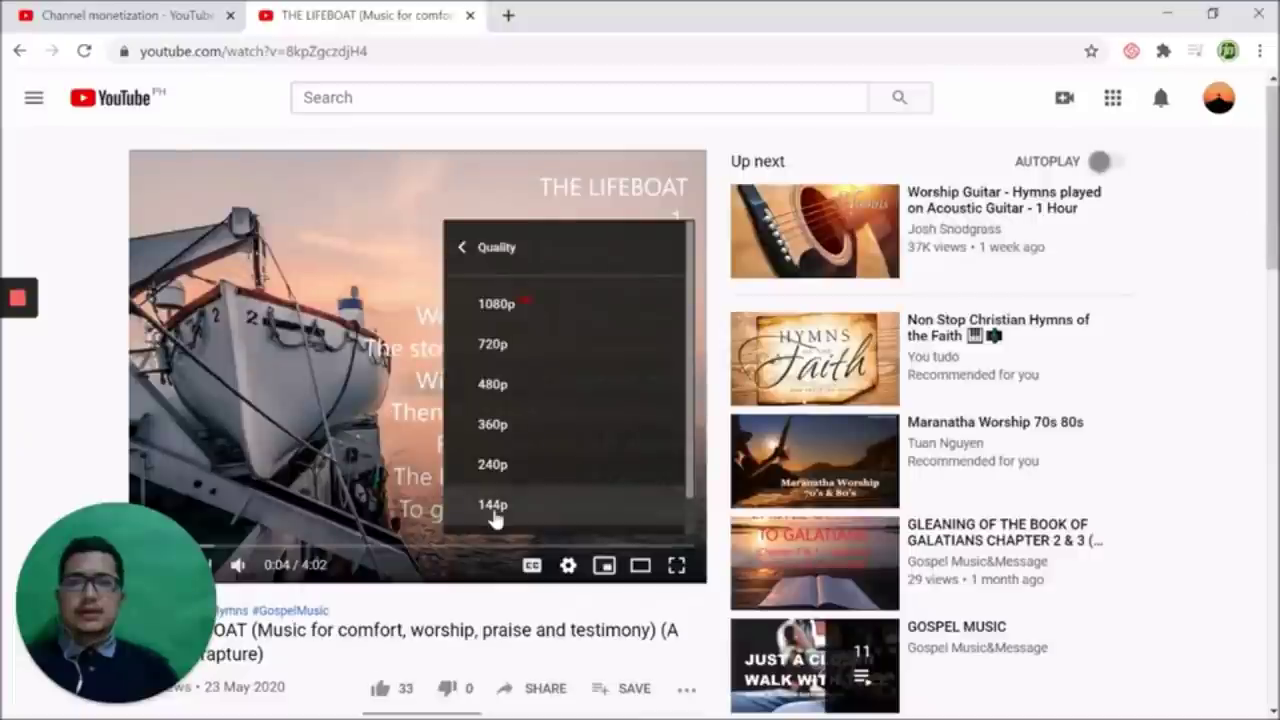
{"action": "left_click", "coordinate": [493, 505]}
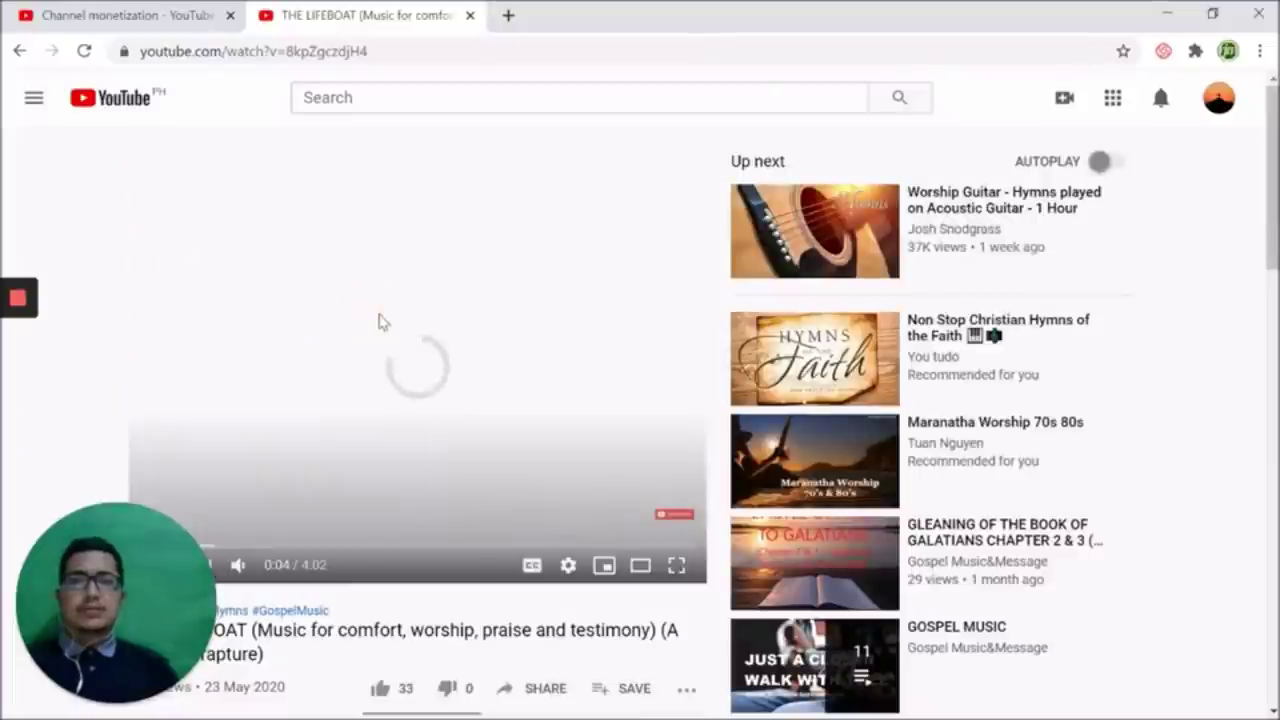
Look for looping in the player's right-click options, then mute the video
{"action": "right_click", "coordinate": [510, 318]}
{"action": "right_click", "coordinate": [508, 314]}
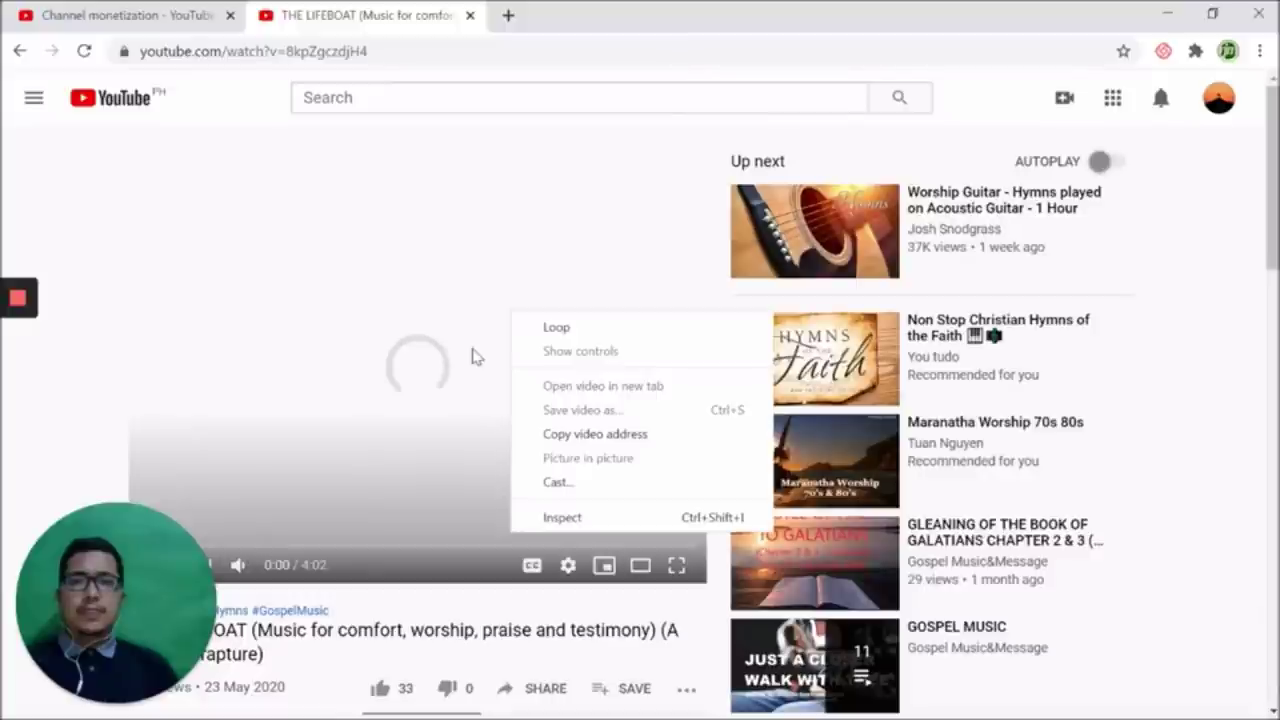
{"action": "left_click", "coordinate": [476, 357]}
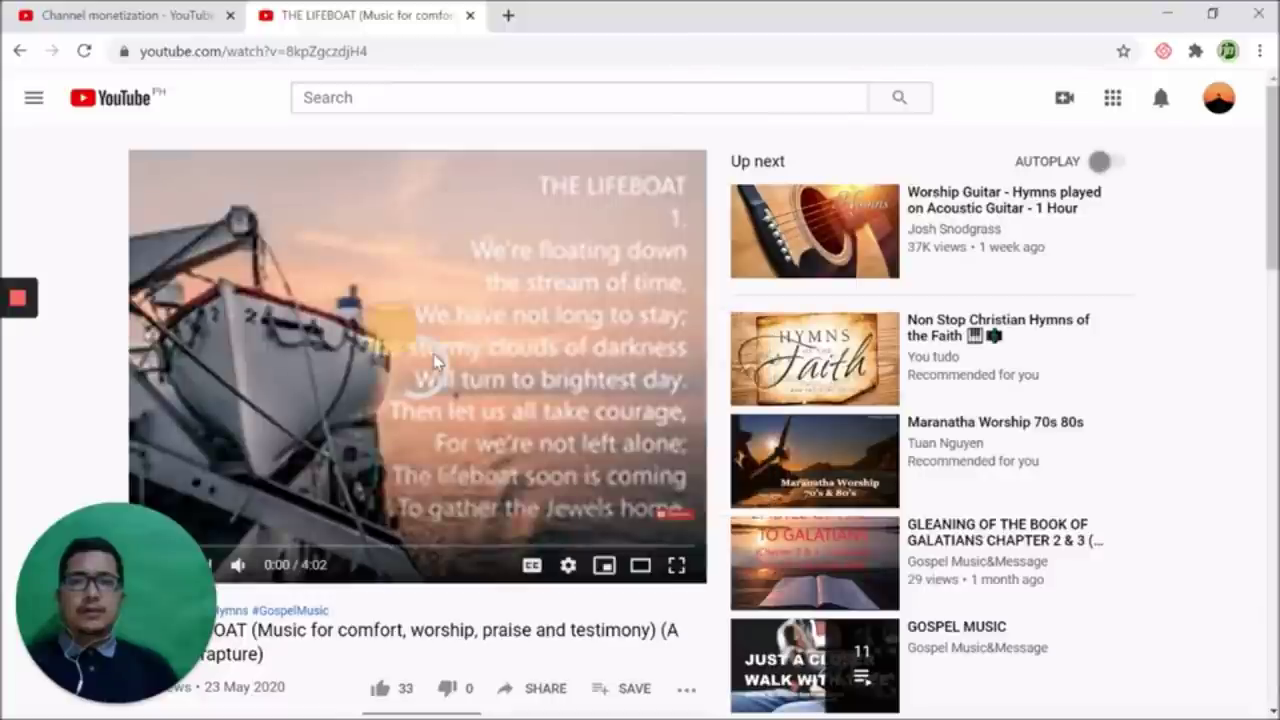
{"action": "right_click", "coordinate": [349, 376]}
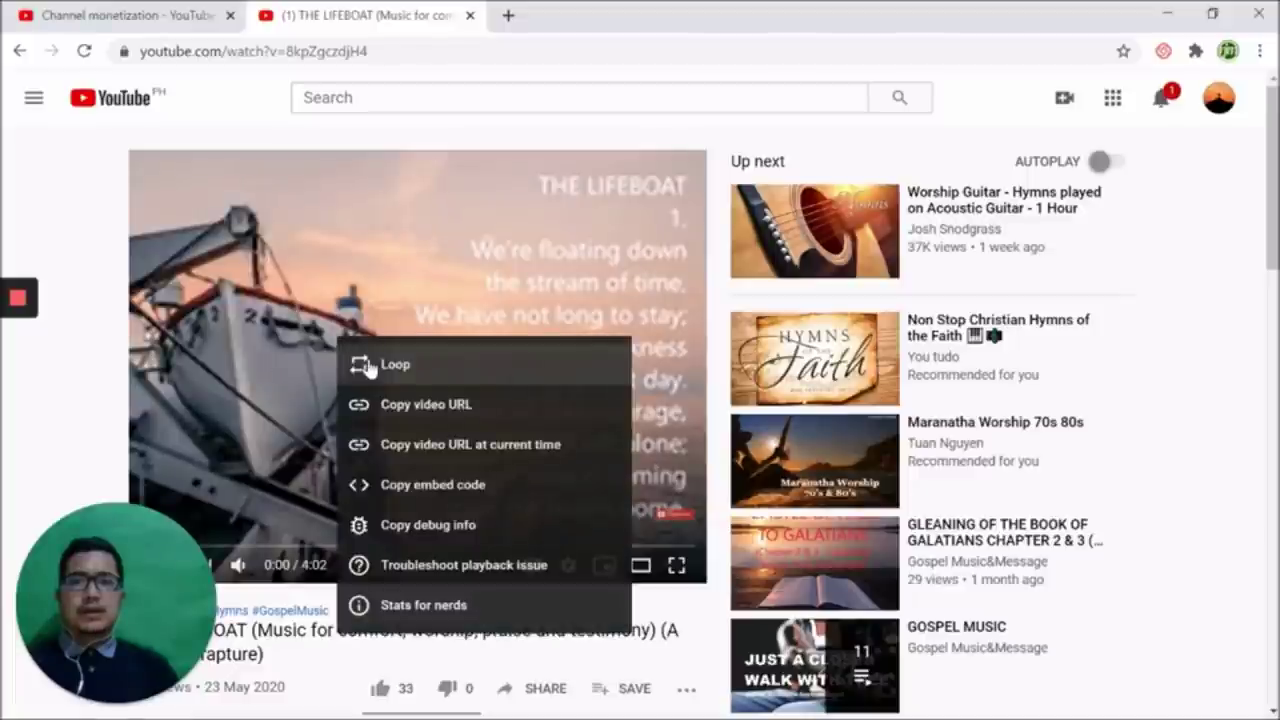
{"action": "scroll", "coordinate": [368, 368], "scroll_direction": "down", "scroll_amount": 4}
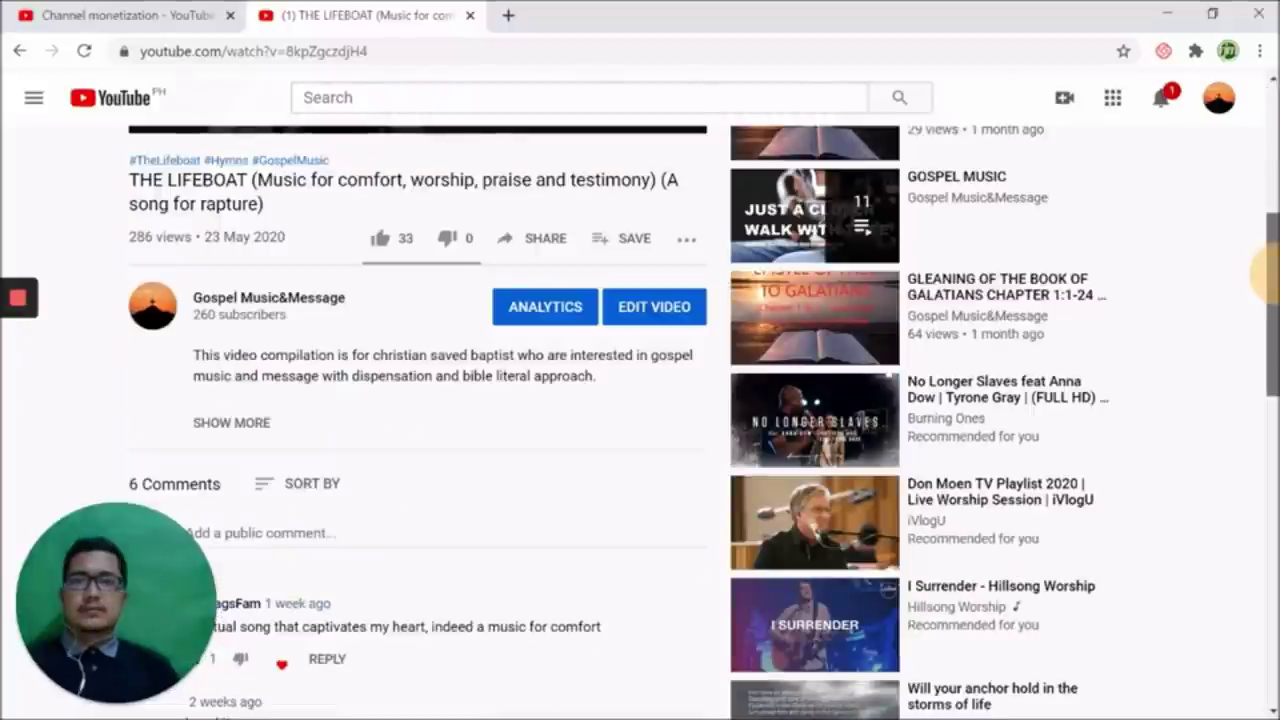
{"action": "scroll", "coordinate": [1274, 279], "scroll_direction": "up", "scroll_amount": 3}
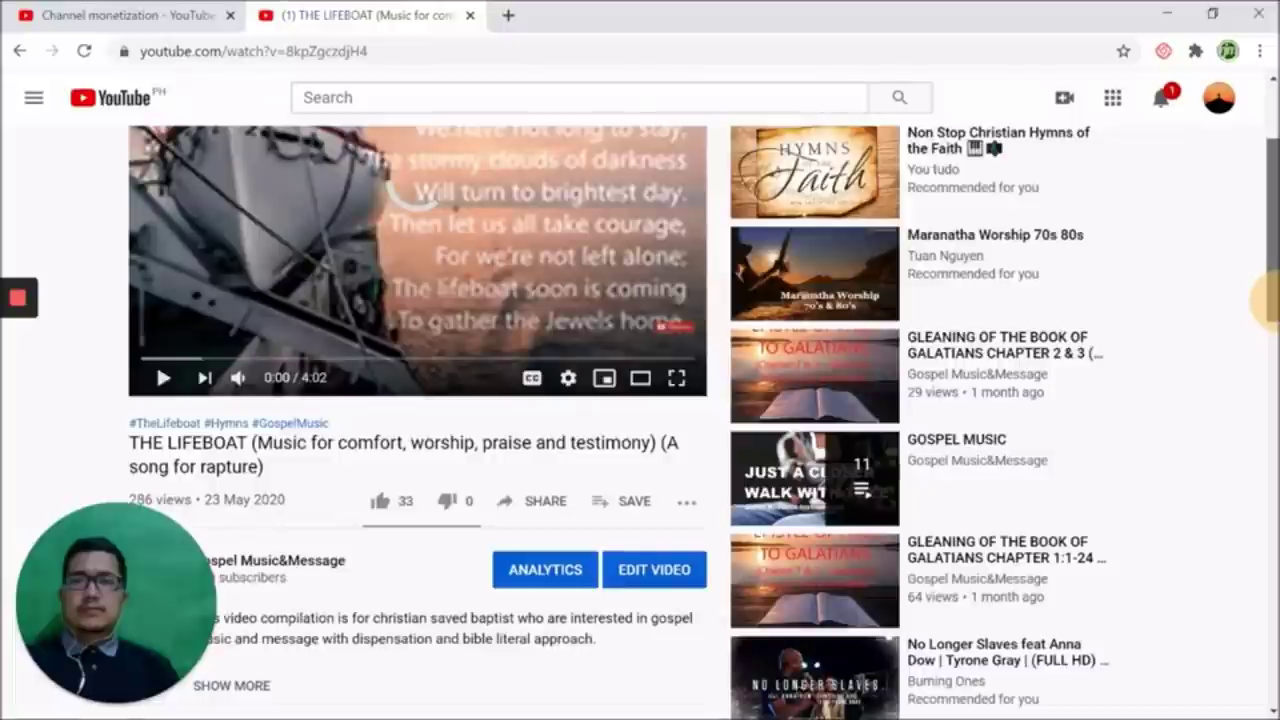
{"action": "scroll", "coordinate": [1270, 305], "scroll_direction": "up", "scroll_amount": 1}
{"action": "left_click", "coordinate": [238, 429]}
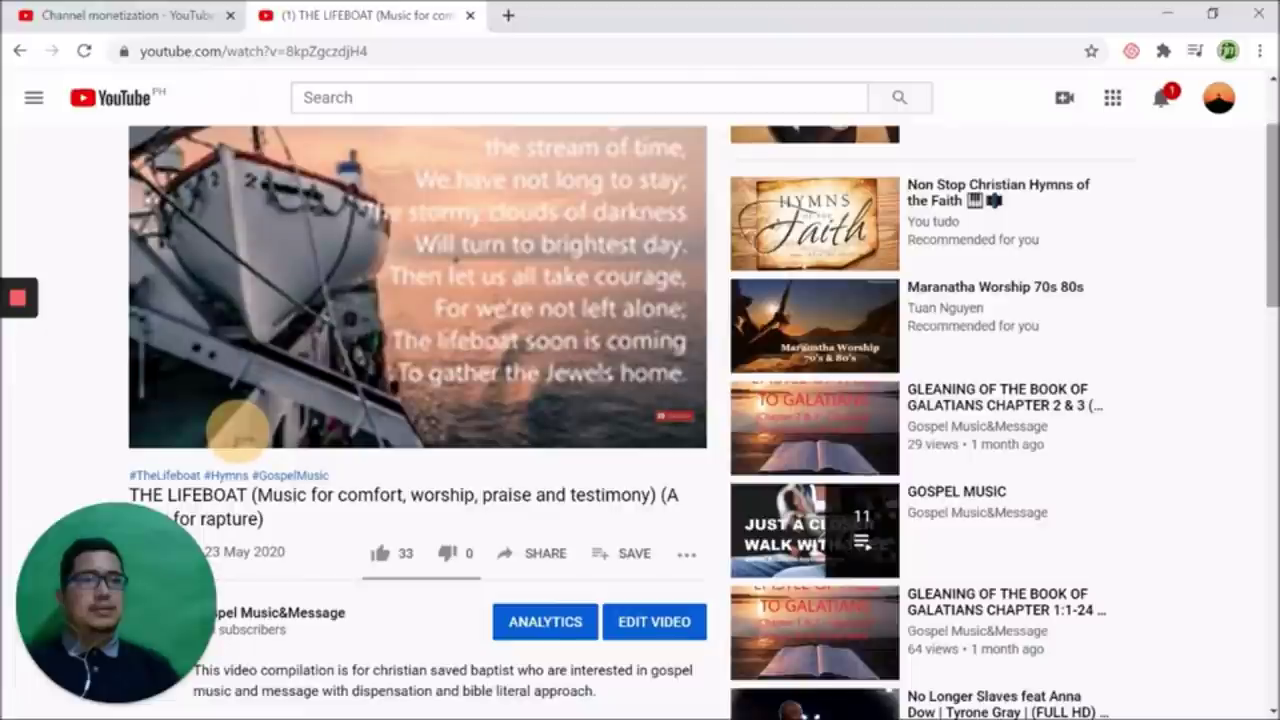
Clear an accidental text selection and close THE LIFEBOAT video tab
{"action": "scroll", "coordinate": [237, 430], "scroll_direction": "up", "scroll_amount": 2}
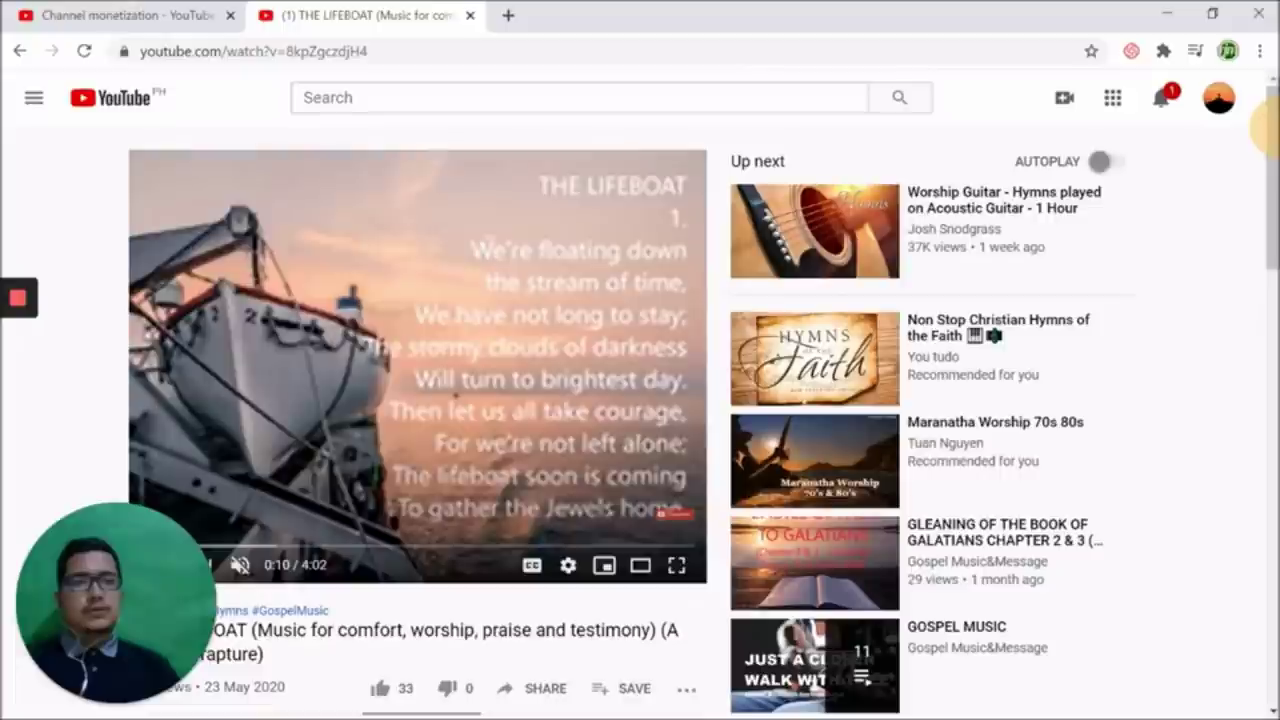
{"action": "scroll", "coordinate": [1268, 128], "scroll_direction": "down", "scroll_amount": 2}
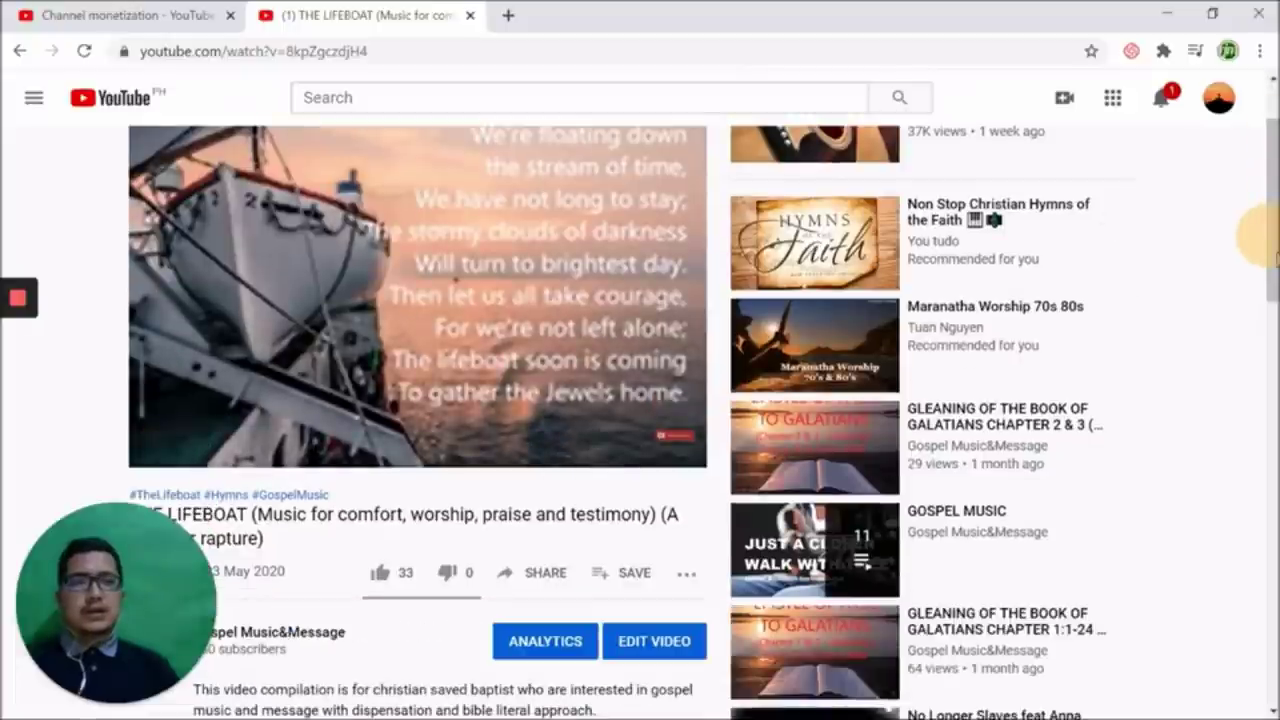
{"action": "scroll", "coordinate": [1268, 250], "scroll_direction": "up", "scroll_amount": 2}
{"action": "left_click_drag", "start_coordinate": [1226, 118], "coordinate": [6, 206]}
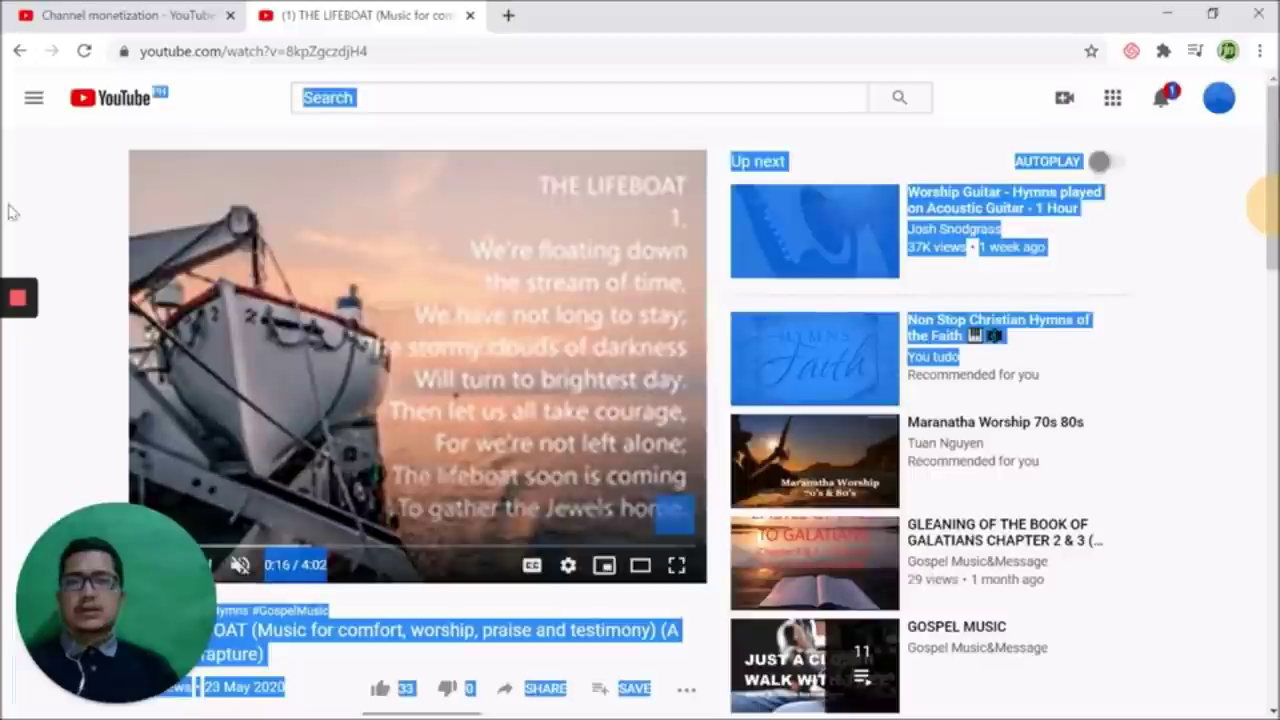
{"action": "left_click", "coordinate": [14, 196]}
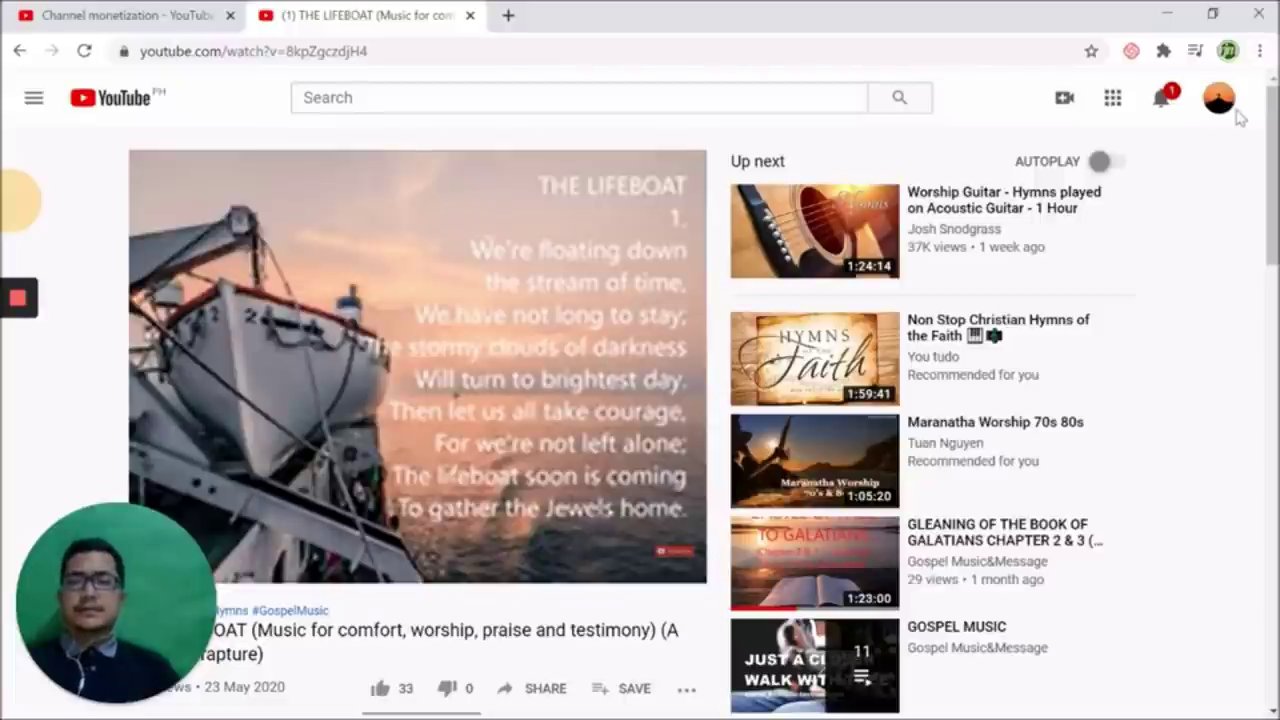
{"action": "left_click", "coordinate": [470, 16]}
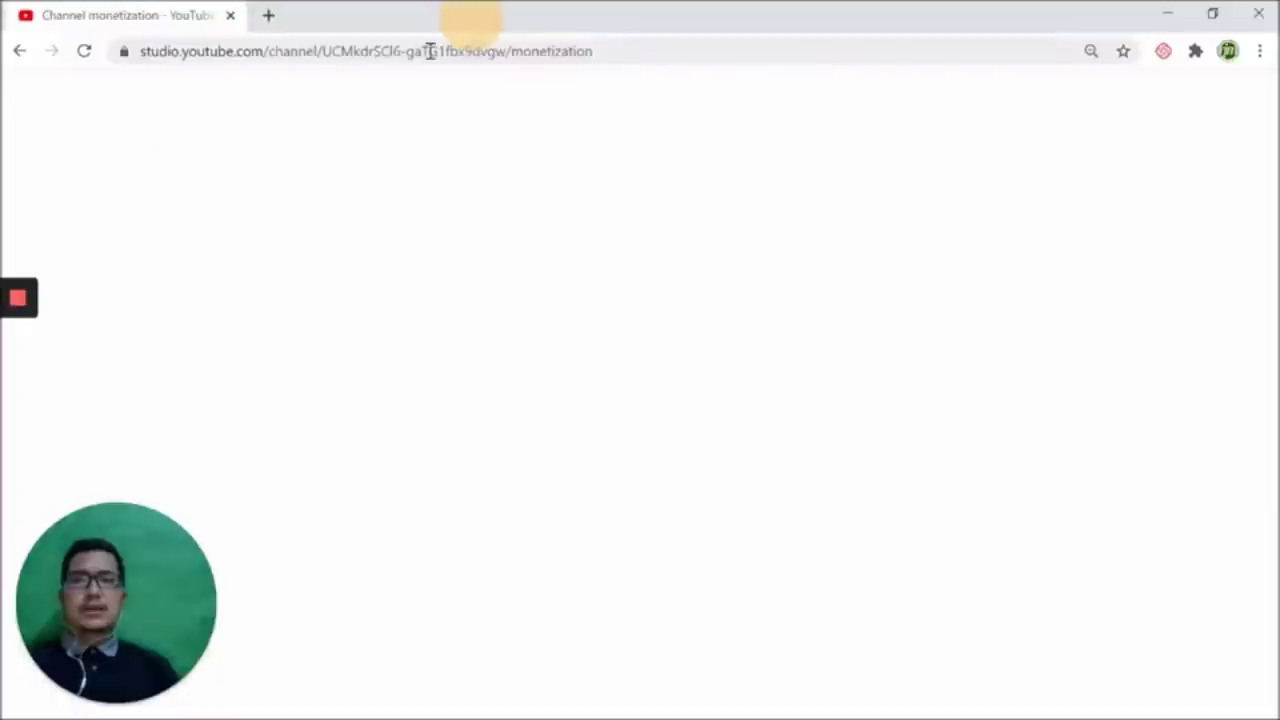
Search Google for '5 SAFE INTERNET BROWSER' in a new tab and scroll the results
{"action": "left_click", "coordinate": [268, 15]}
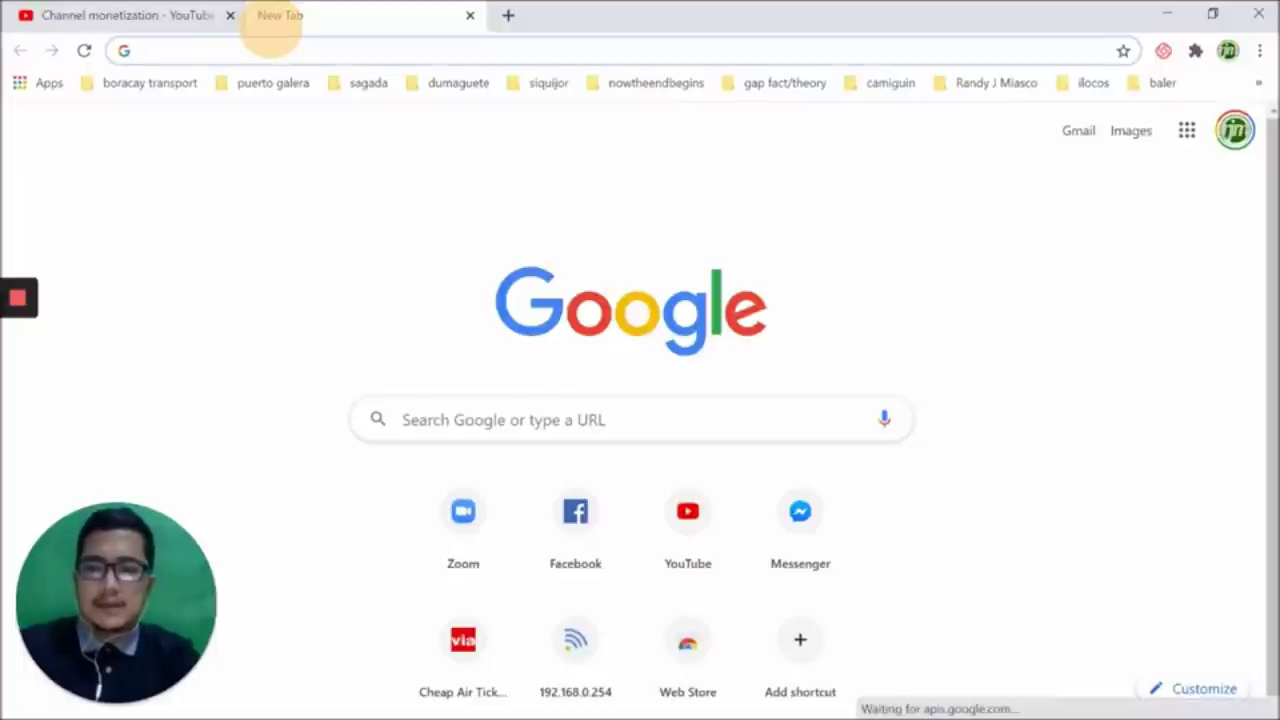
{"action": "type", "text": "5"}
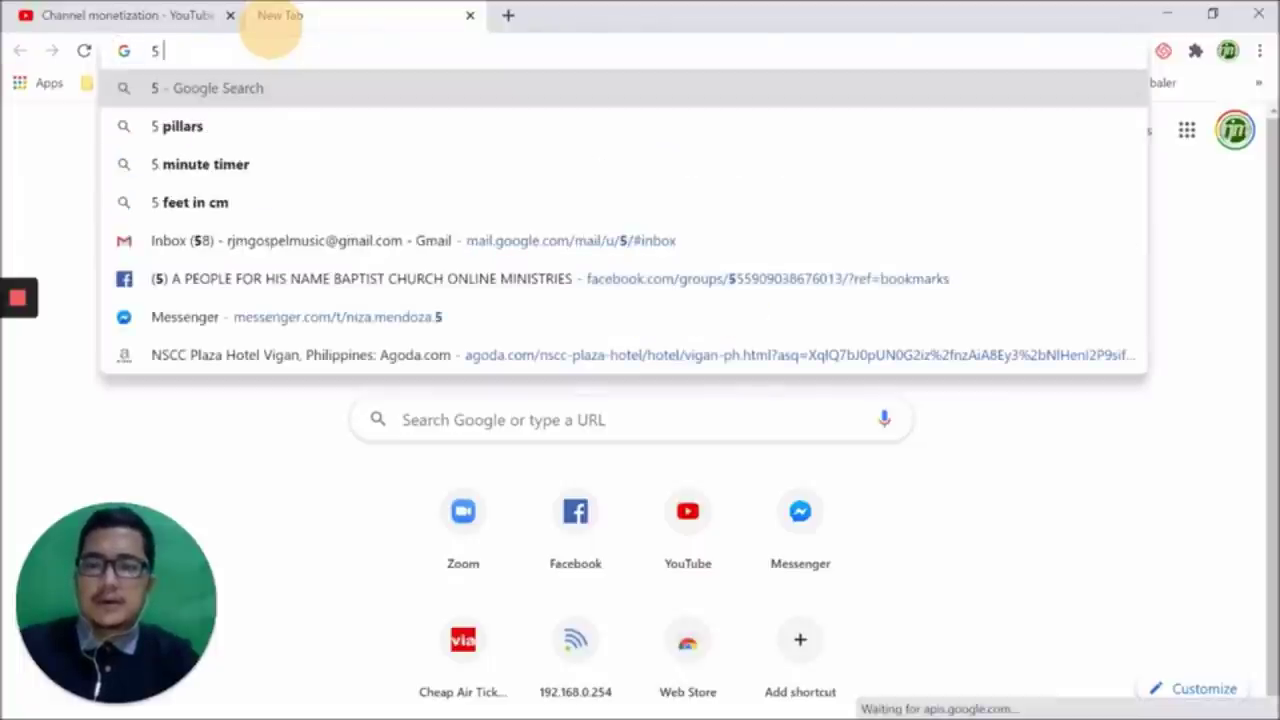
{"action": "type", "text": " INTERNET"}
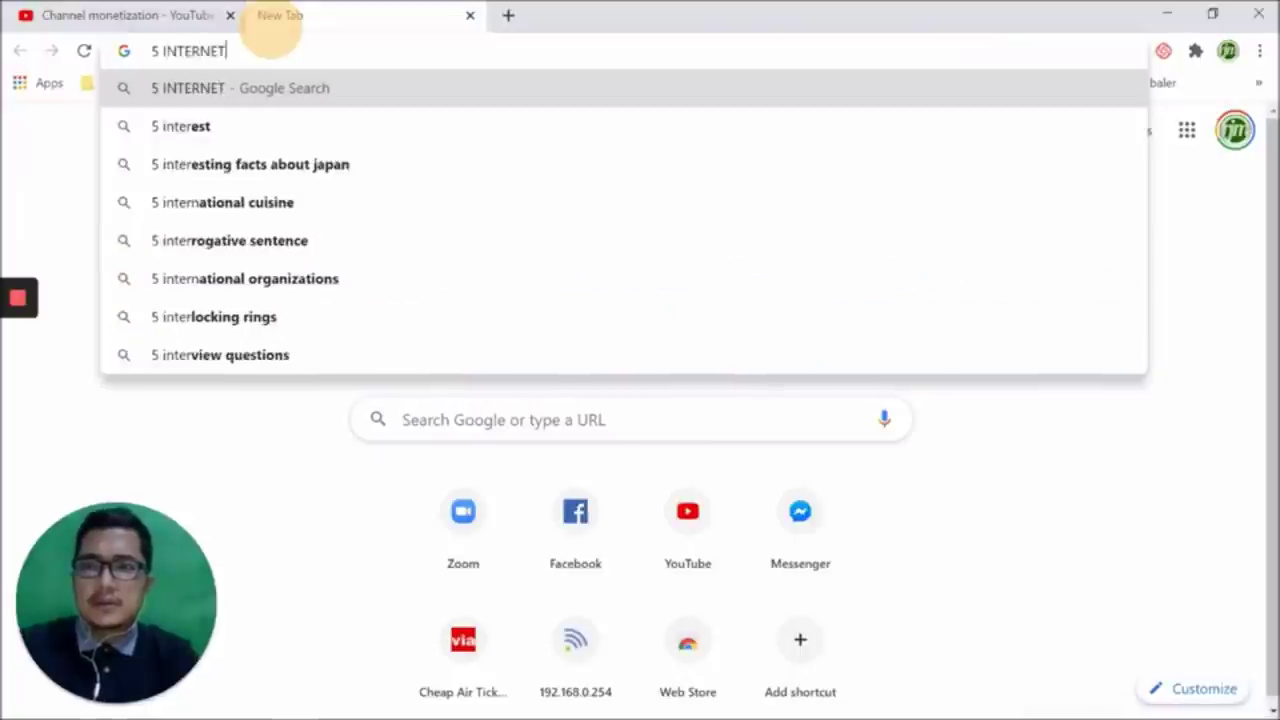
{"action": "type", "text": " BRO"}
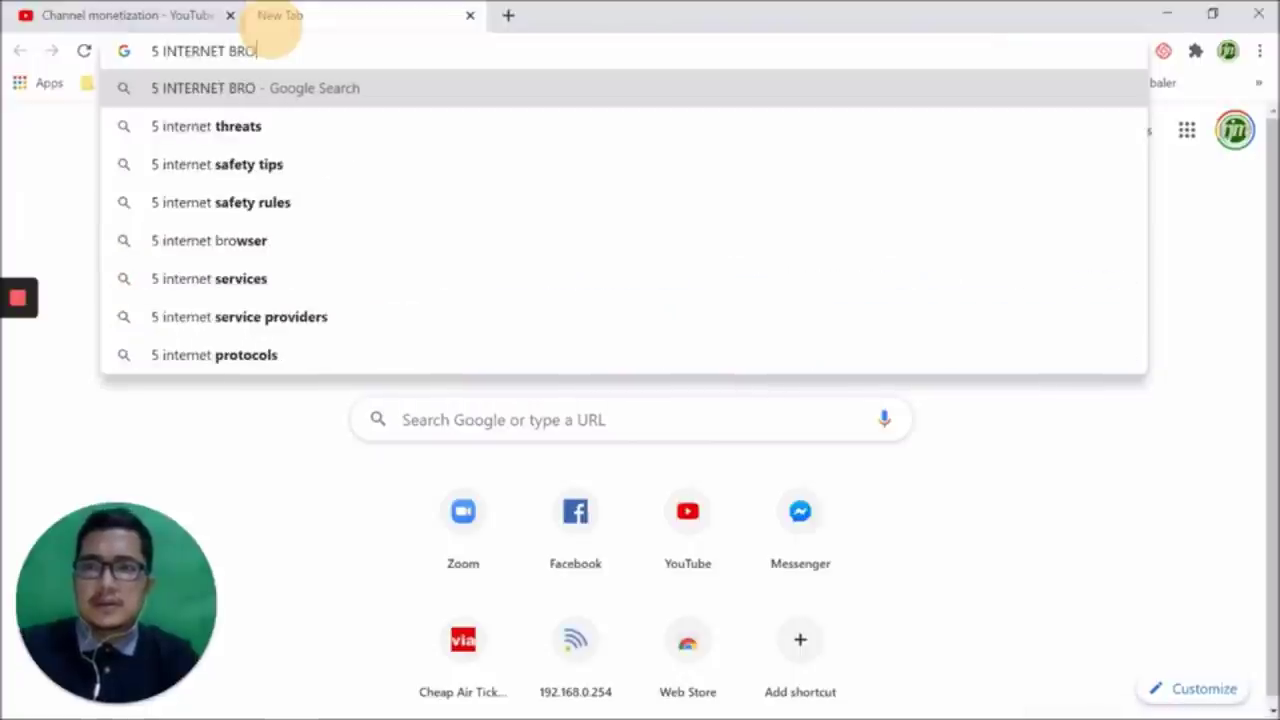
{"action": "type", "text": "WSER"}
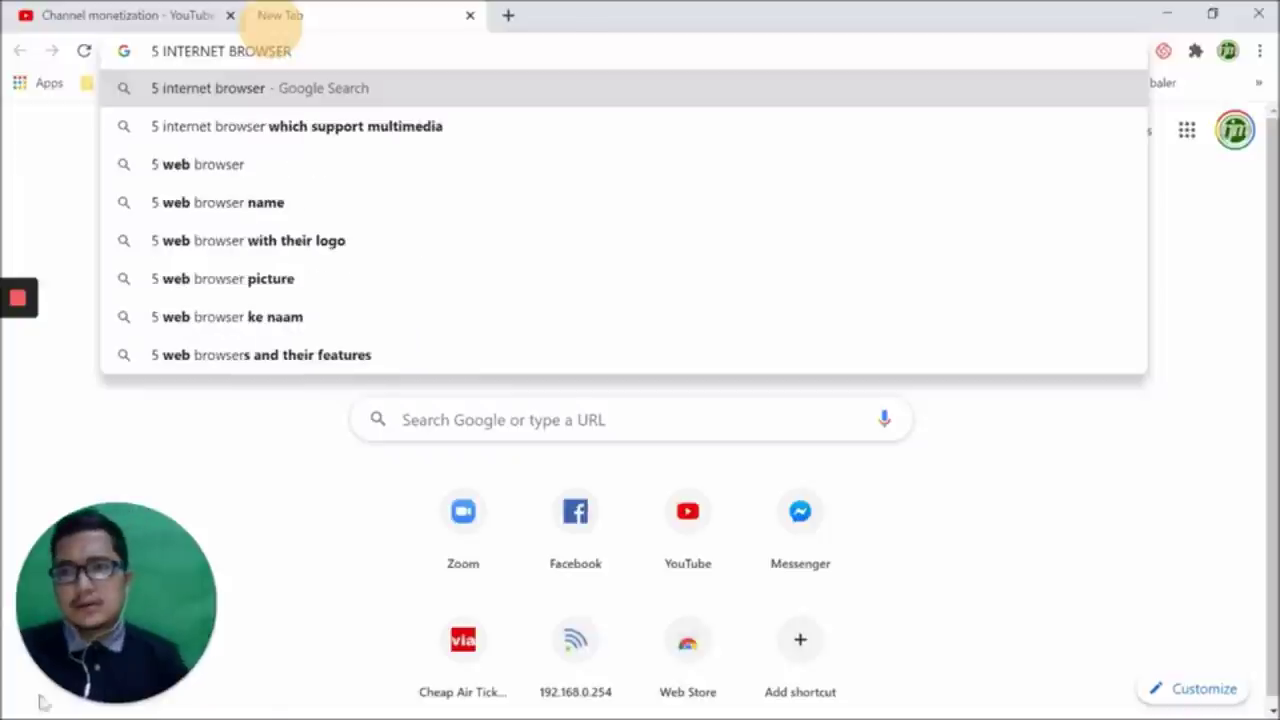
{"action": "left_click", "coordinate": [163, 55]}
{"action": "type", "text": "SAFE"}
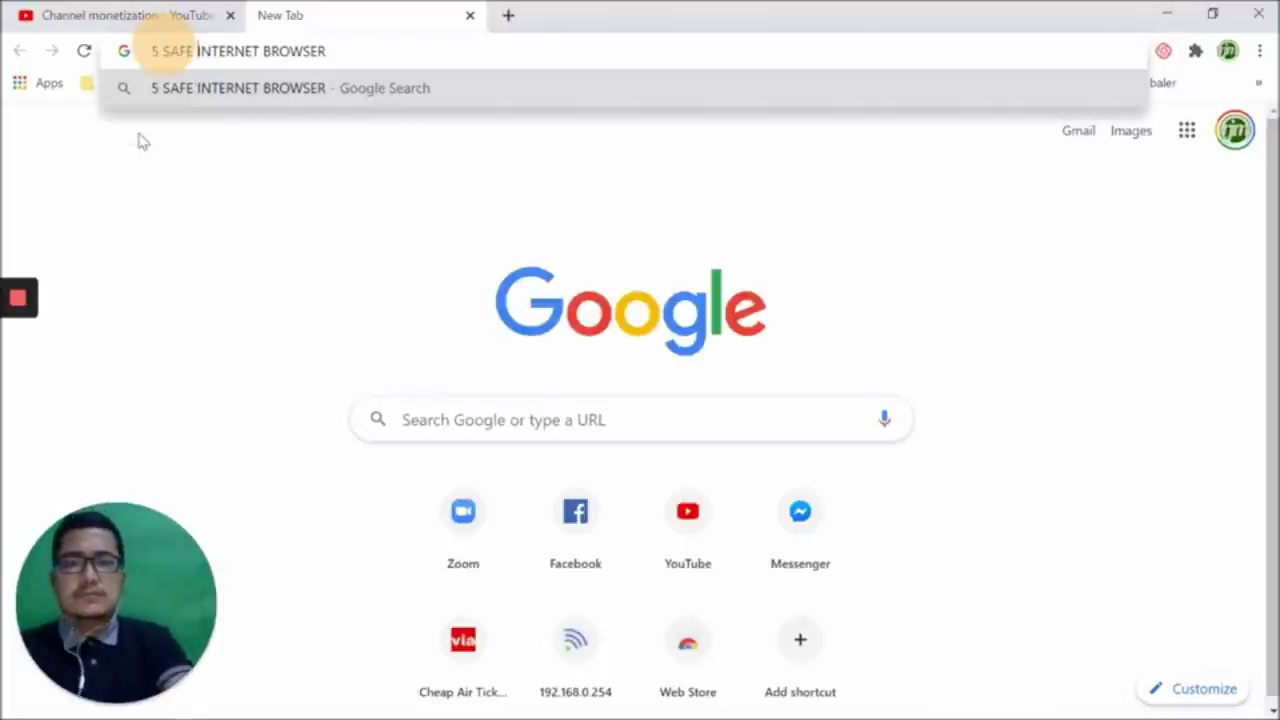
{"action": "key", "text": "Return"}
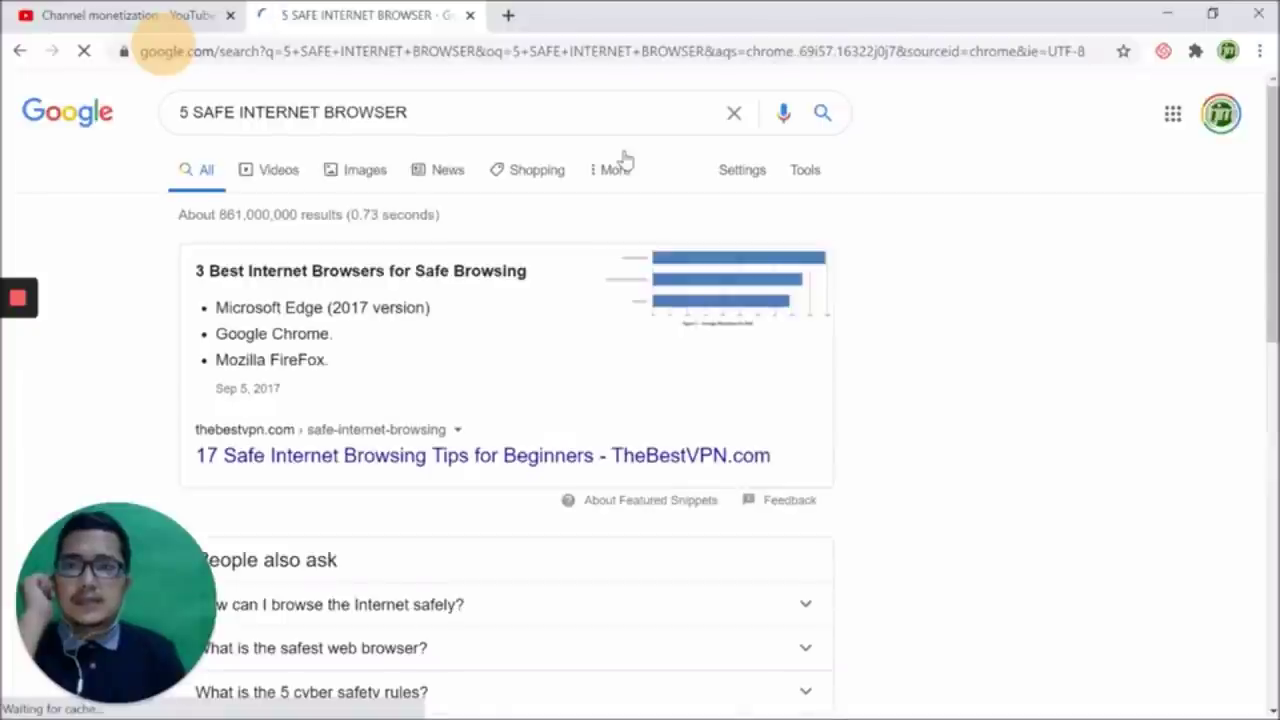
{"action": "scroll", "coordinate": [623, 160], "scroll_direction": "down", "scroll_amount": 2}
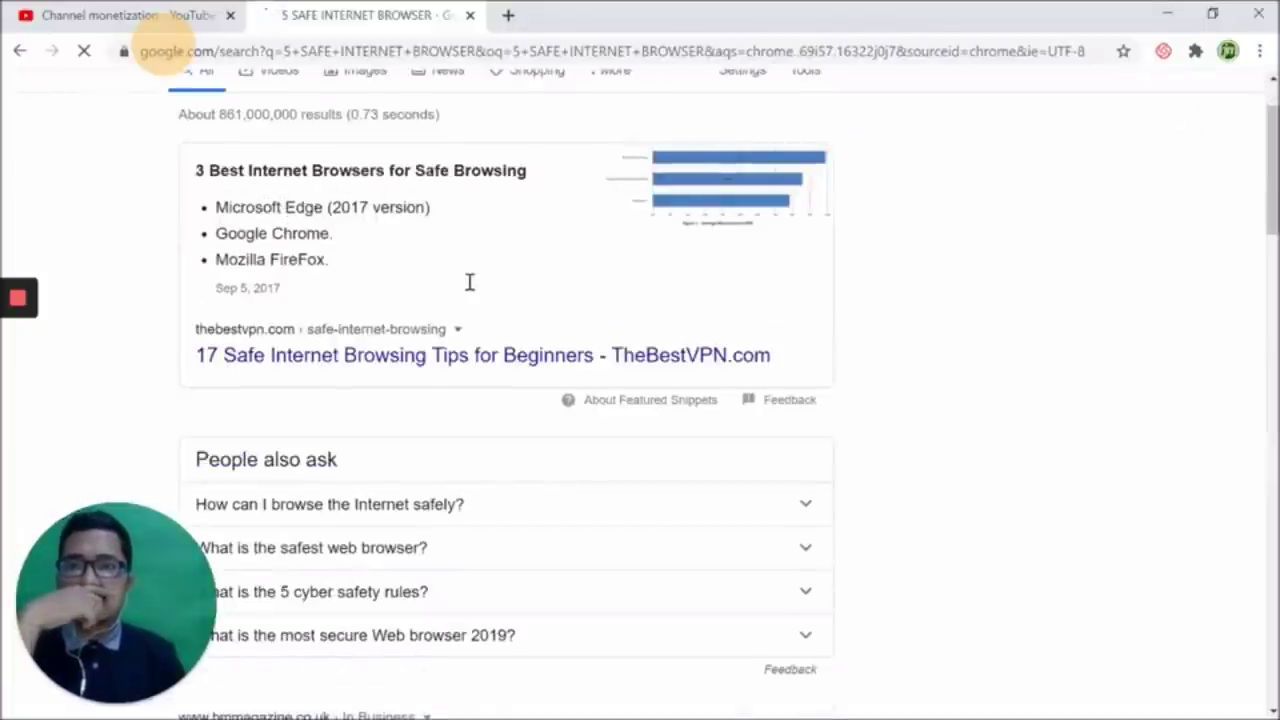
{"action": "scroll", "coordinate": [463, 297], "scroll_direction": "down", "scroll_amount": 4}
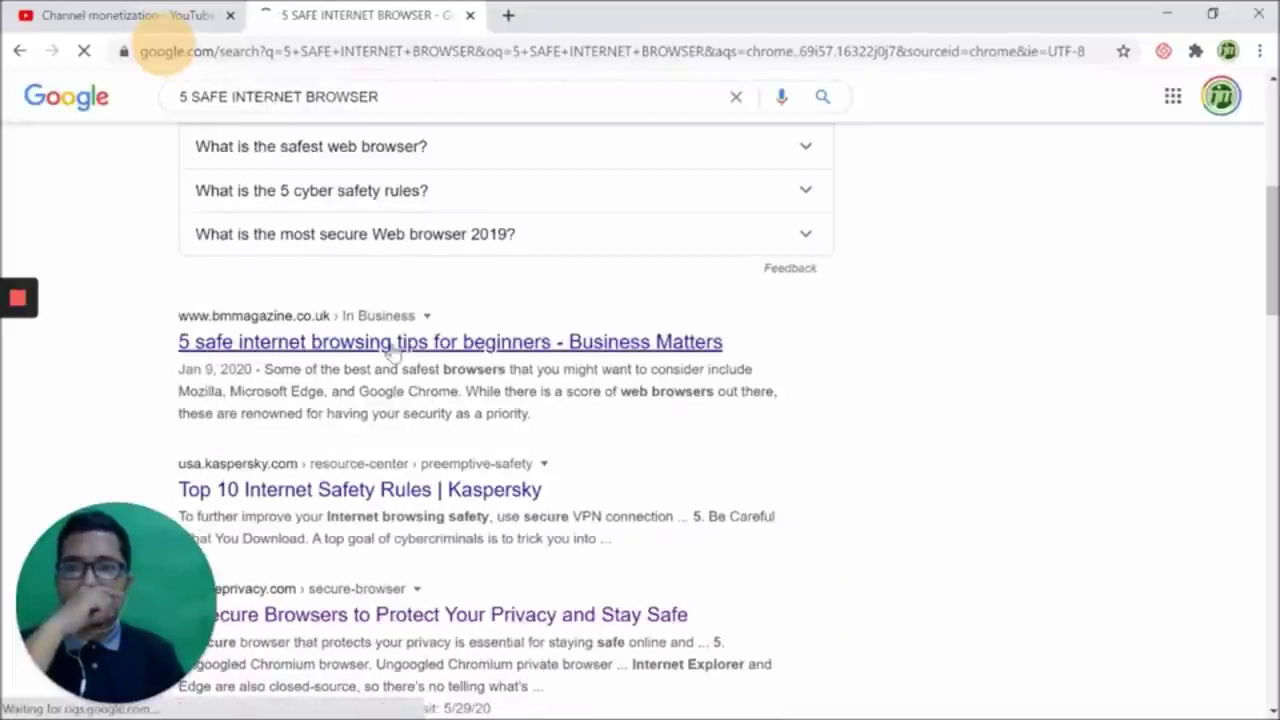
{"action": "scroll", "coordinate": [398, 477], "scroll_direction": "down", "scroll_amount": 1}
{"action": "scroll", "coordinate": [398, 477], "scroll_direction": "down", "scroll_amount": 1}
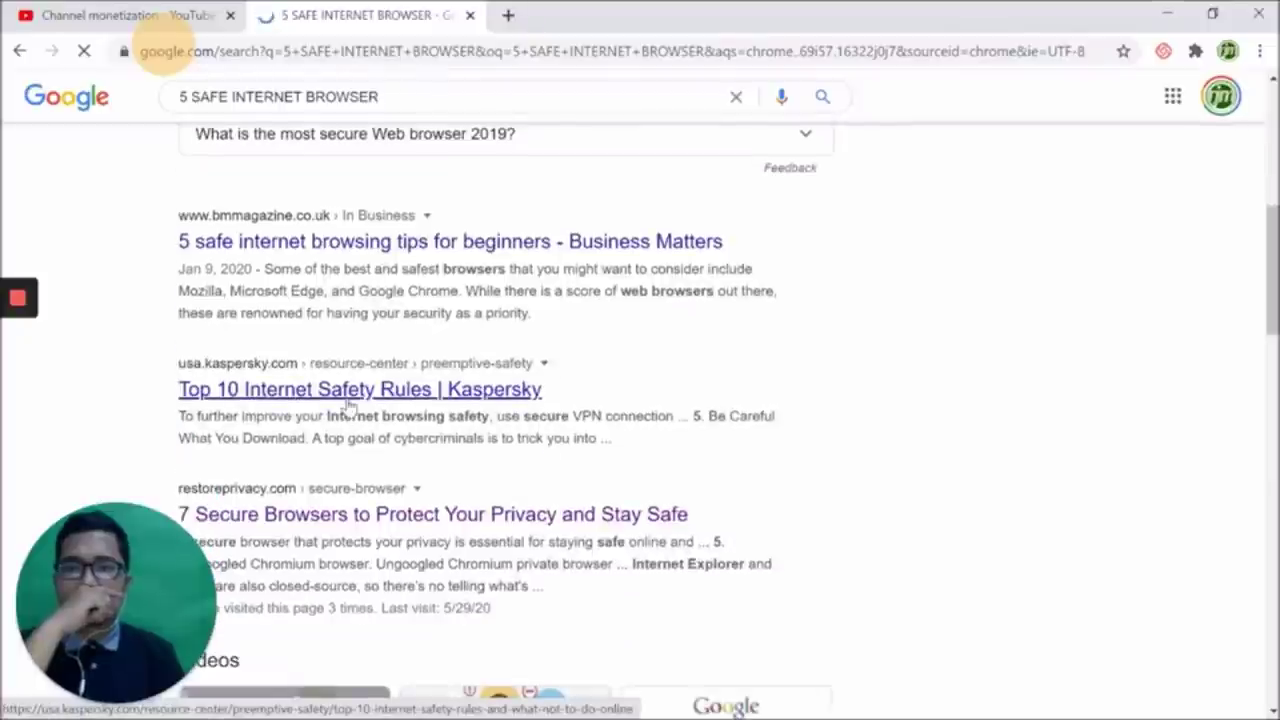
Open the restoreprivacy.com result '7 Secure Browsers to Protect Your Privacy and Stay Safe'
{"action": "scroll", "coordinate": [303, 510], "scroll_direction": "down", "scroll_amount": 2}
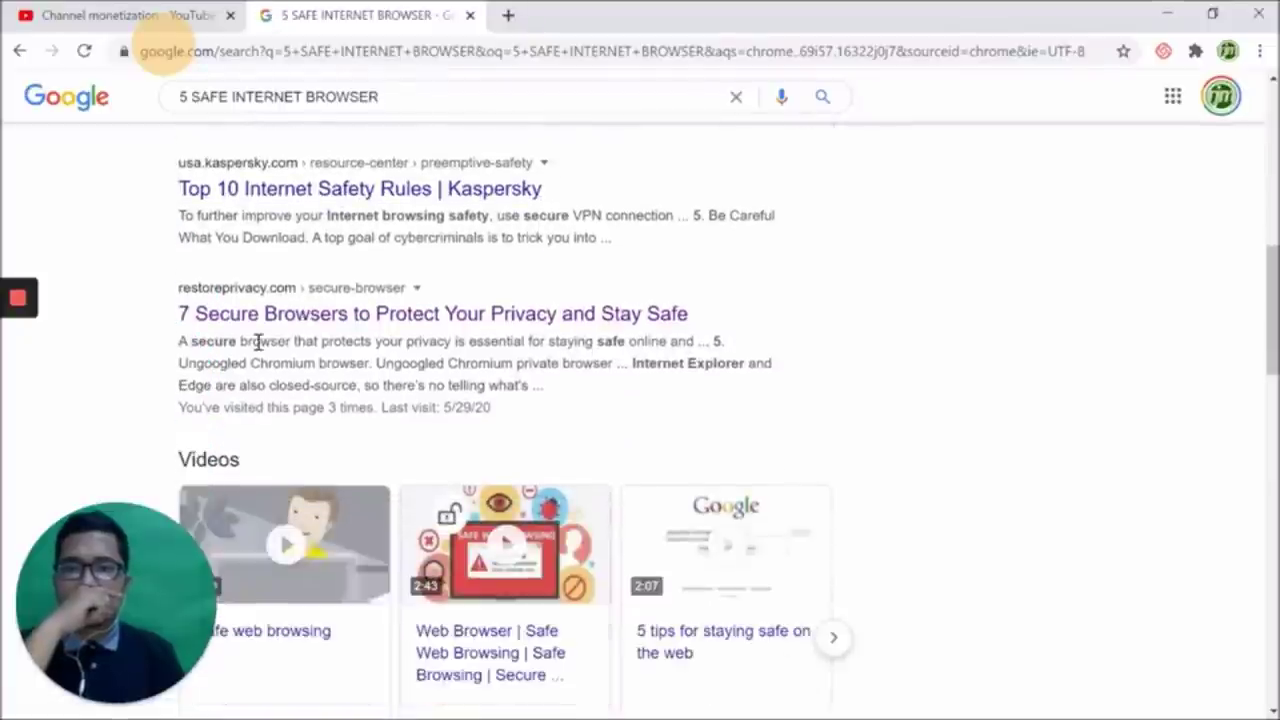
{"action": "left_click", "coordinate": [272, 314]}
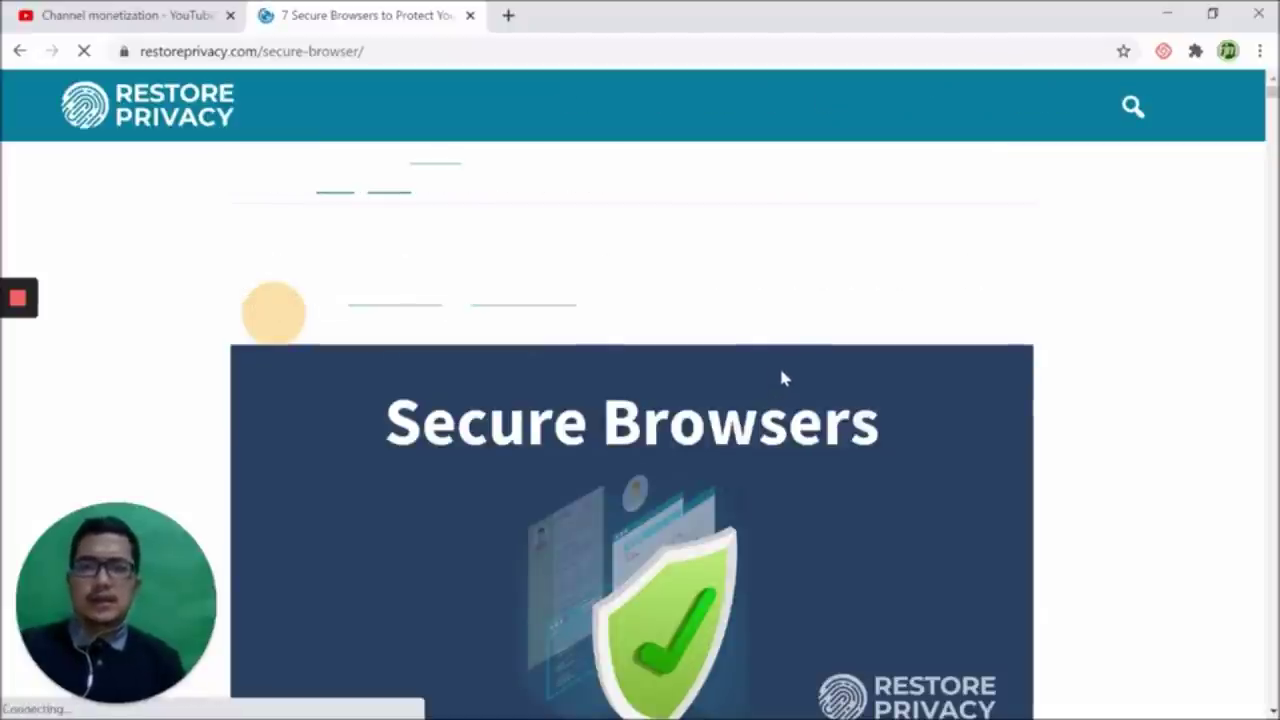
{"action": "scroll", "coordinate": [784, 373], "scroll_direction": "down", "scroll_amount": 1}
{"action": "scroll", "coordinate": [784, 377], "scroll_direction": "down", "scroll_amount": 1}
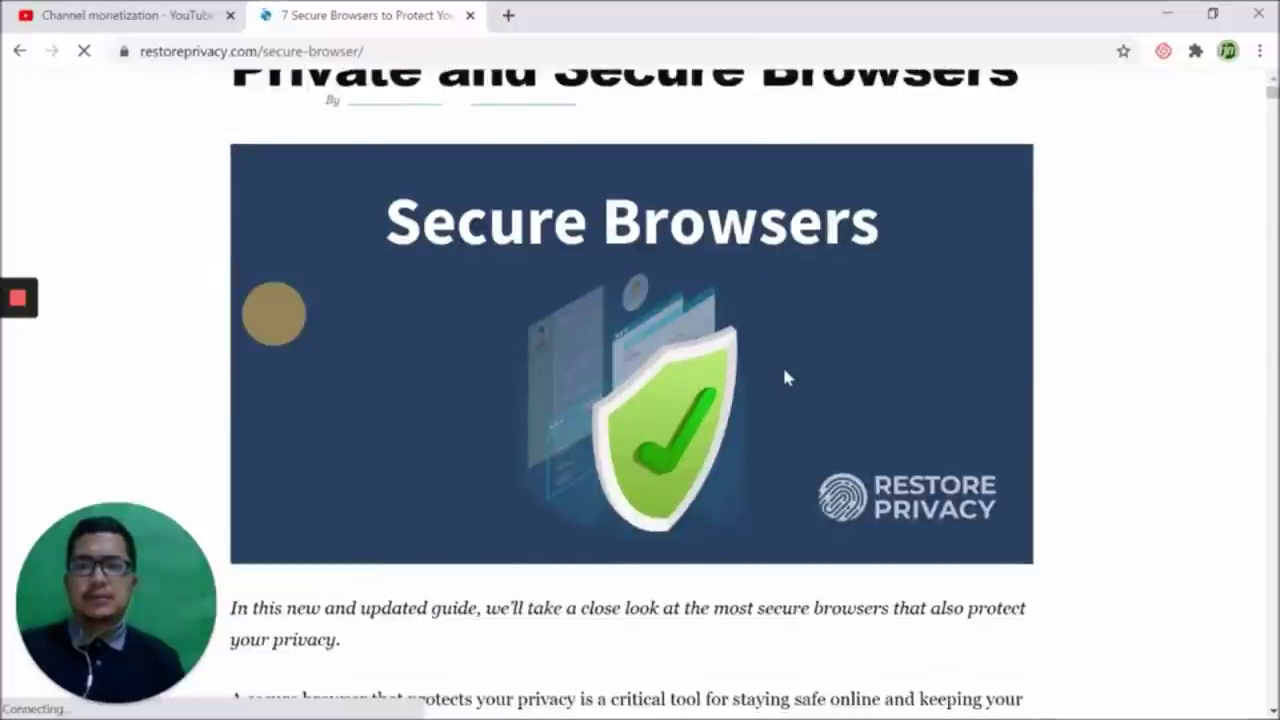
{"action": "scroll", "coordinate": [784, 377], "scroll_direction": "down", "scroll_amount": 2}
{"action": "scroll", "coordinate": [786, 378], "scroll_direction": "down", "scroll_amount": 1}
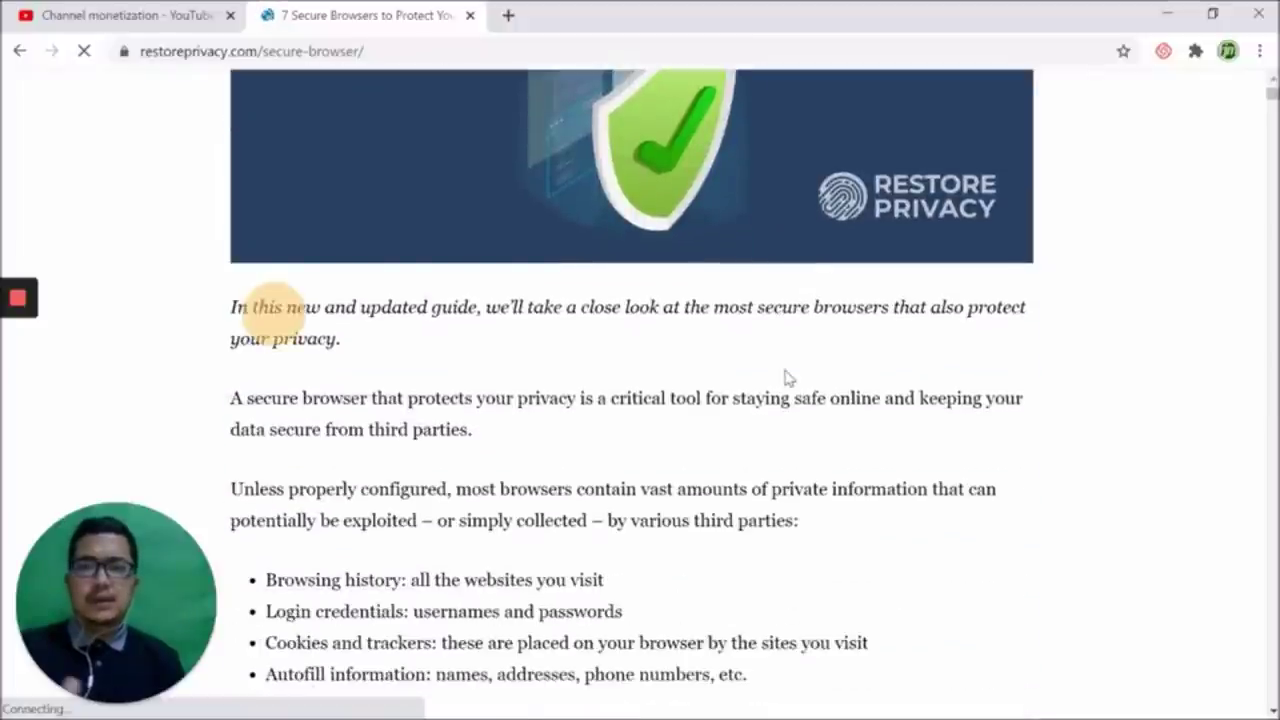
{"action": "scroll", "coordinate": [786, 378], "scroll_direction": "down", "scroll_amount": 2}
{"action": "scroll", "coordinate": [788, 377], "scroll_direction": "up", "scroll_amount": 7}
{"action": "scroll", "coordinate": [790, 377], "scroll_direction": "down", "scroll_amount": 3}
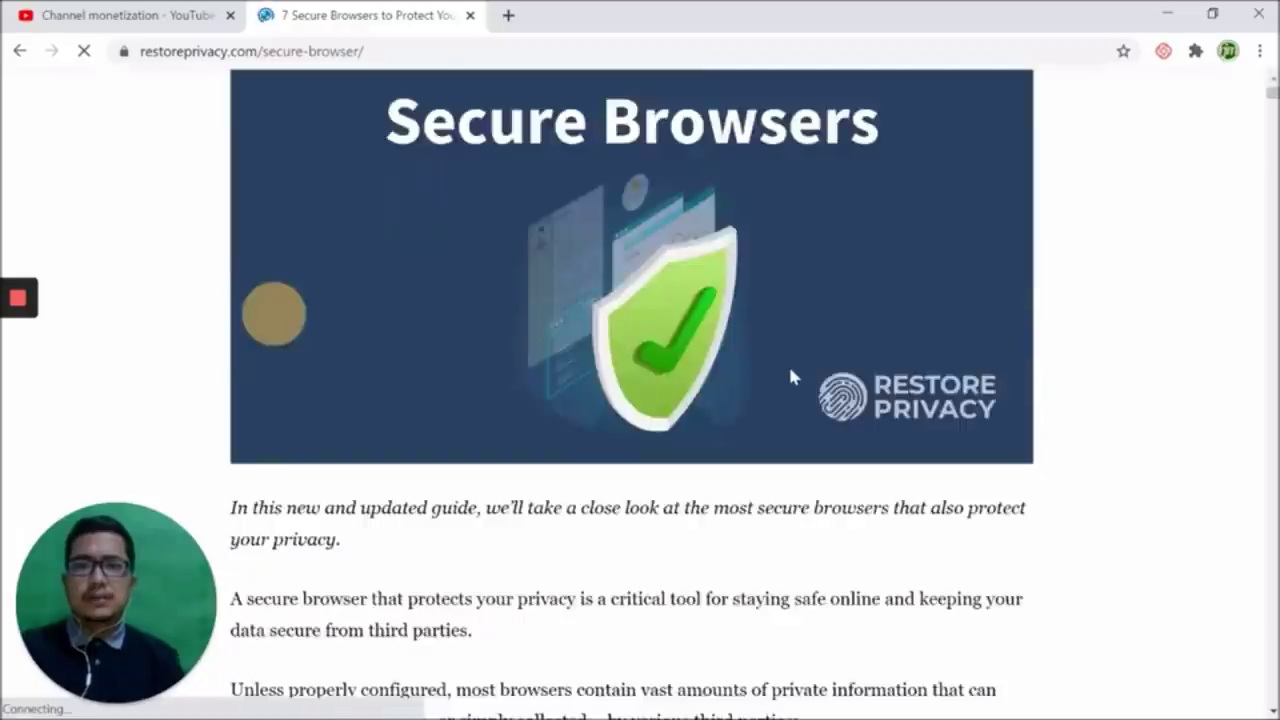
{"action": "scroll", "coordinate": [790, 377], "scroll_direction": "down", "scroll_amount": 10}
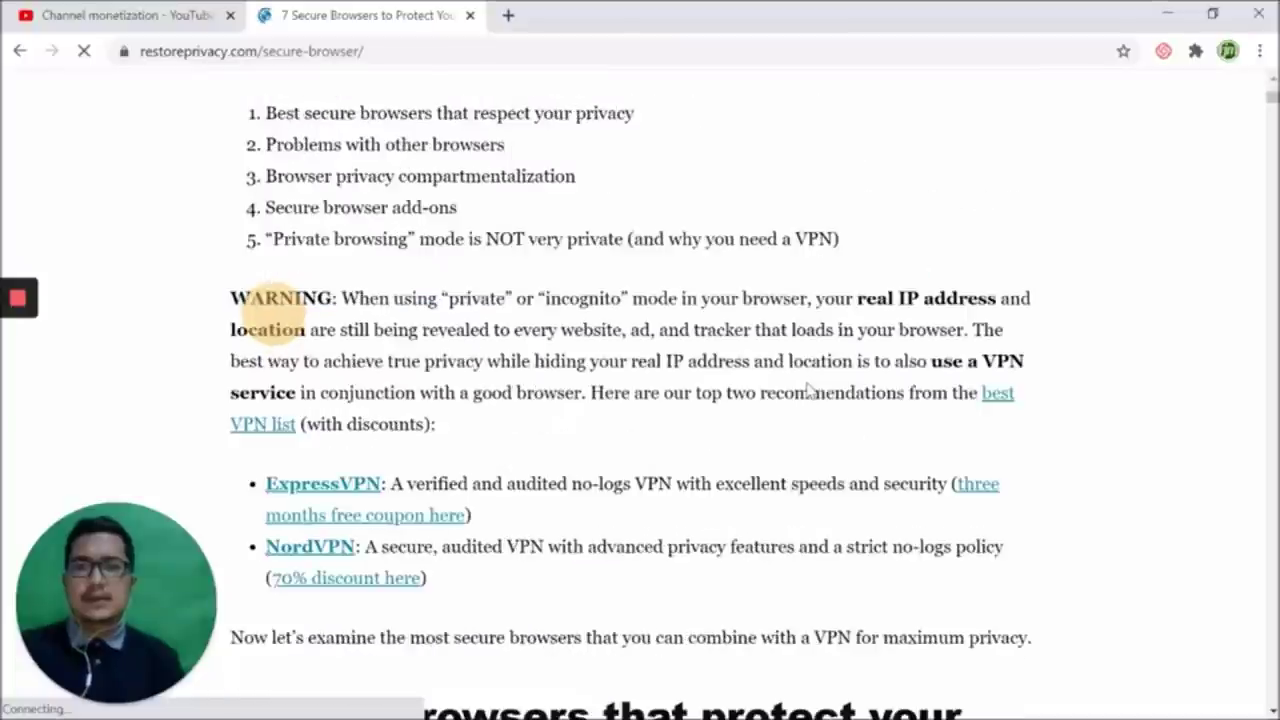
{"action": "scroll", "coordinate": [808, 392], "scroll_direction": "down", "scroll_amount": 12}
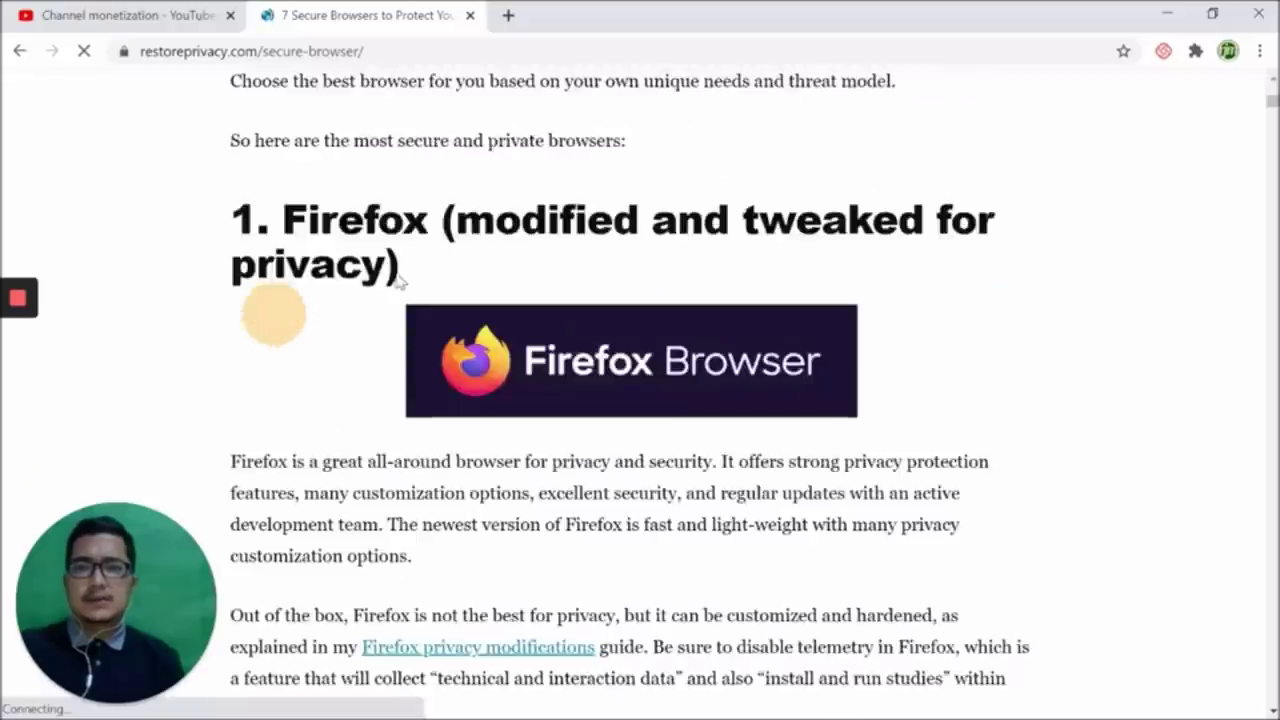
{"action": "scroll", "coordinate": [925, 265], "scroll_direction": "down", "scroll_amount": 8}
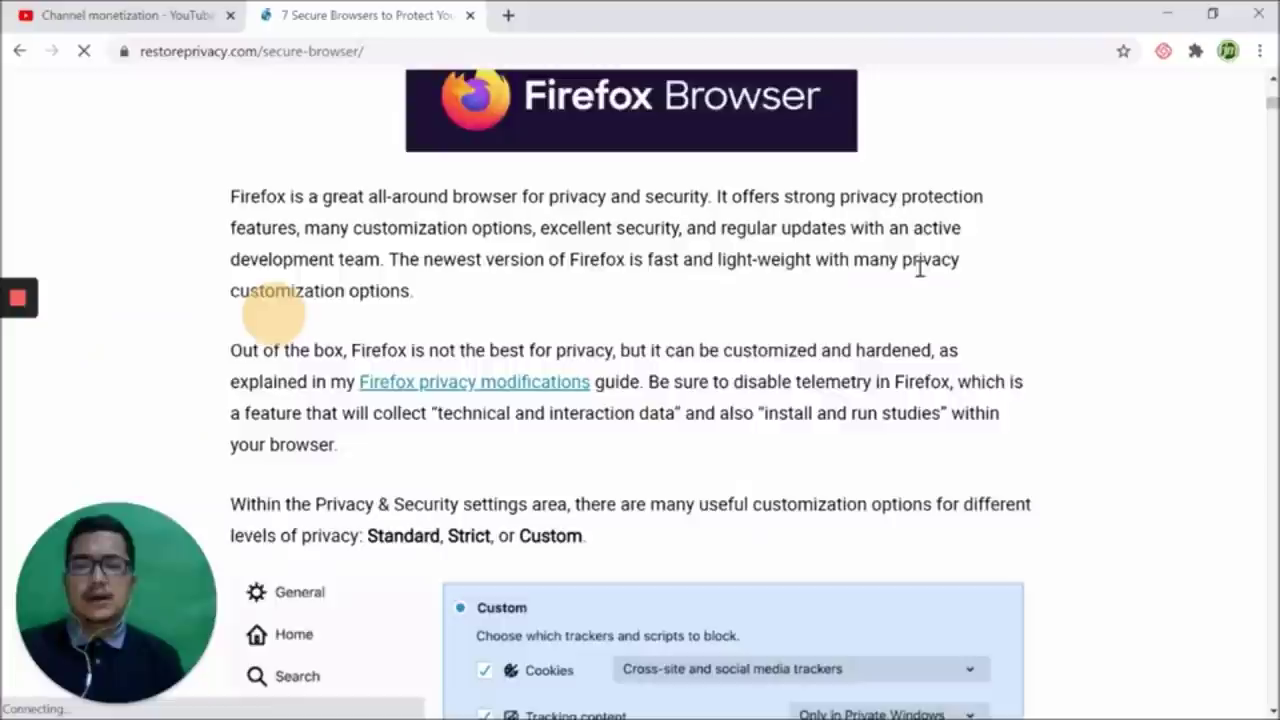
{"action": "scroll", "coordinate": [912, 300], "scroll_direction": "down", "scroll_amount": 3}
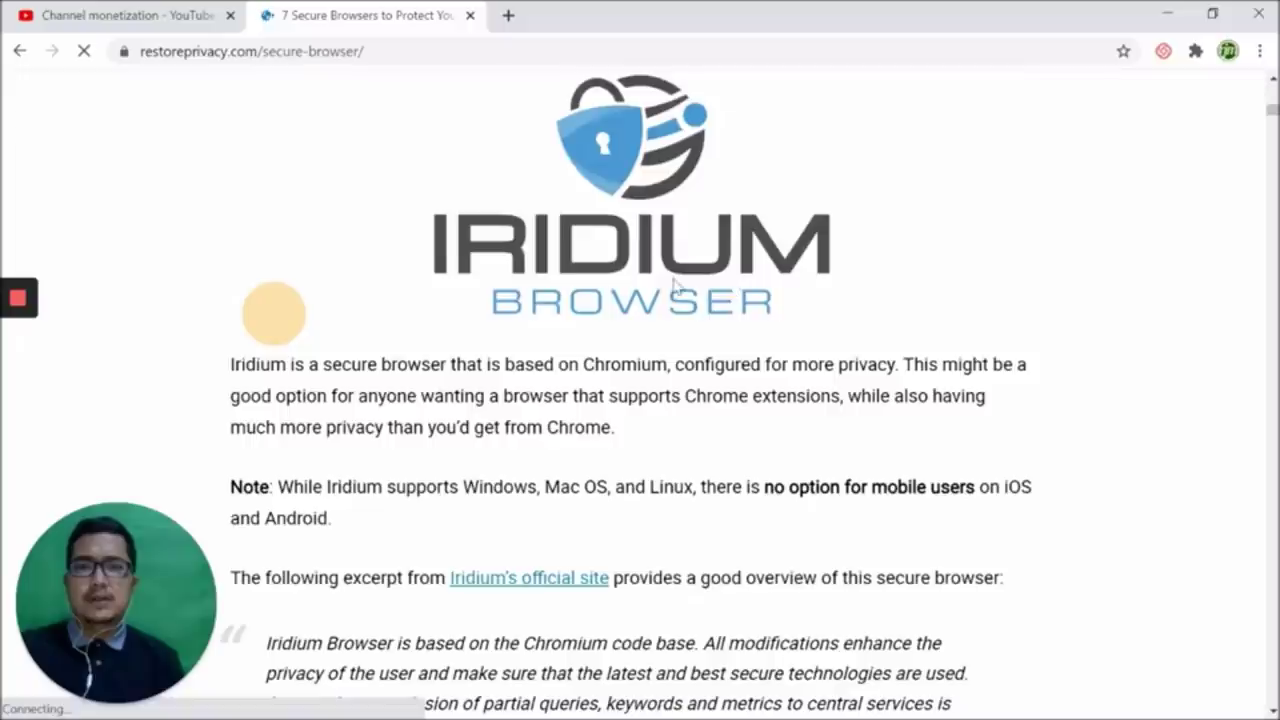
{"action": "scroll", "coordinate": [686, 287], "scroll_direction": "down", "scroll_amount": 15}
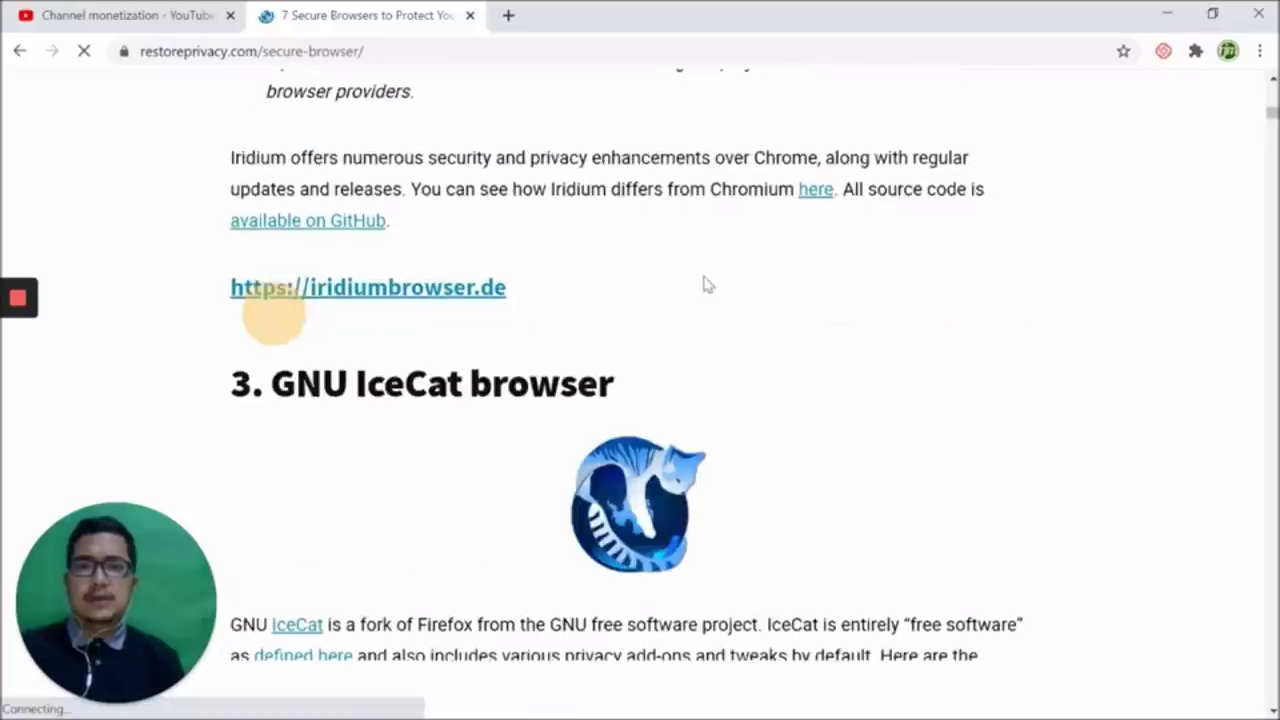
{"action": "scroll", "coordinate": [714, 294], "scroll_direction": "down", "scroll_amount": 3}
{"action": "scroll", "coordinate": [428, 348], "scroll_direction": "up", "scroll_amount": 3}
{"action": "scroll", "coordinate": [660, 315], "scroll_direction": "down", "scroll_amount": 12}
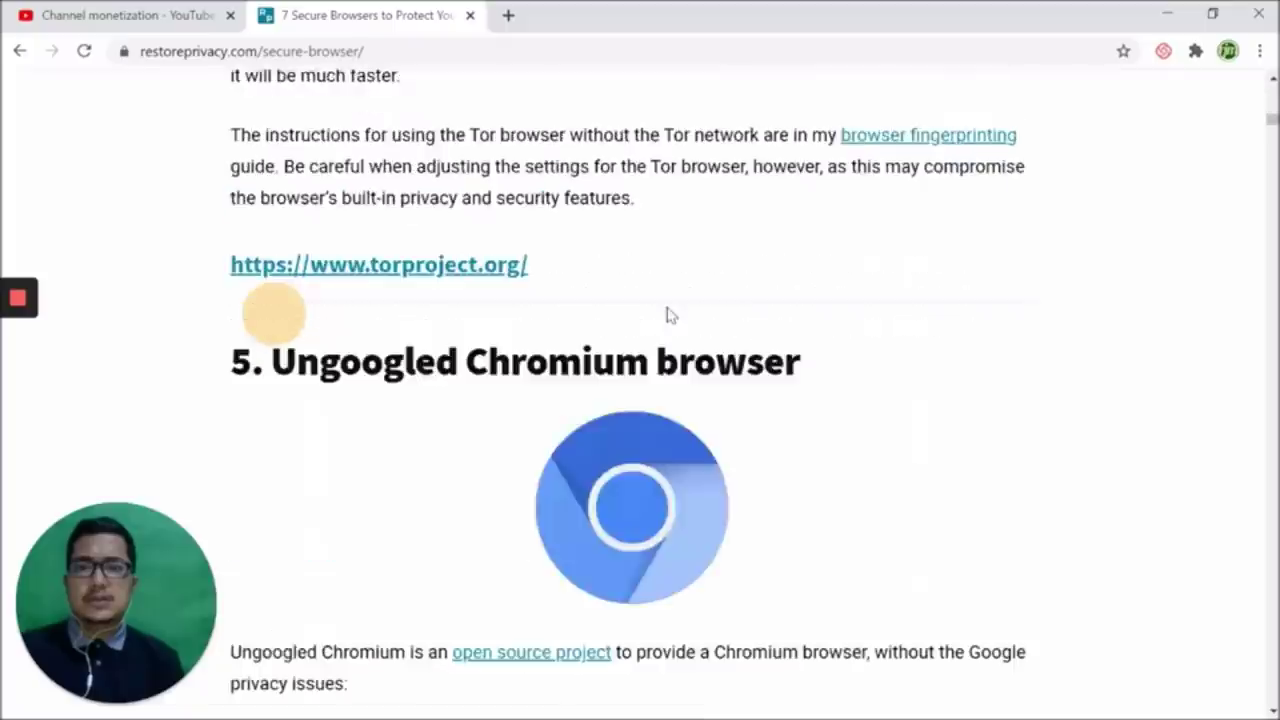
{"action": "scroll", "coordinate": [410, 265], "scroll_direction": "up", "scroll_amount": 2}
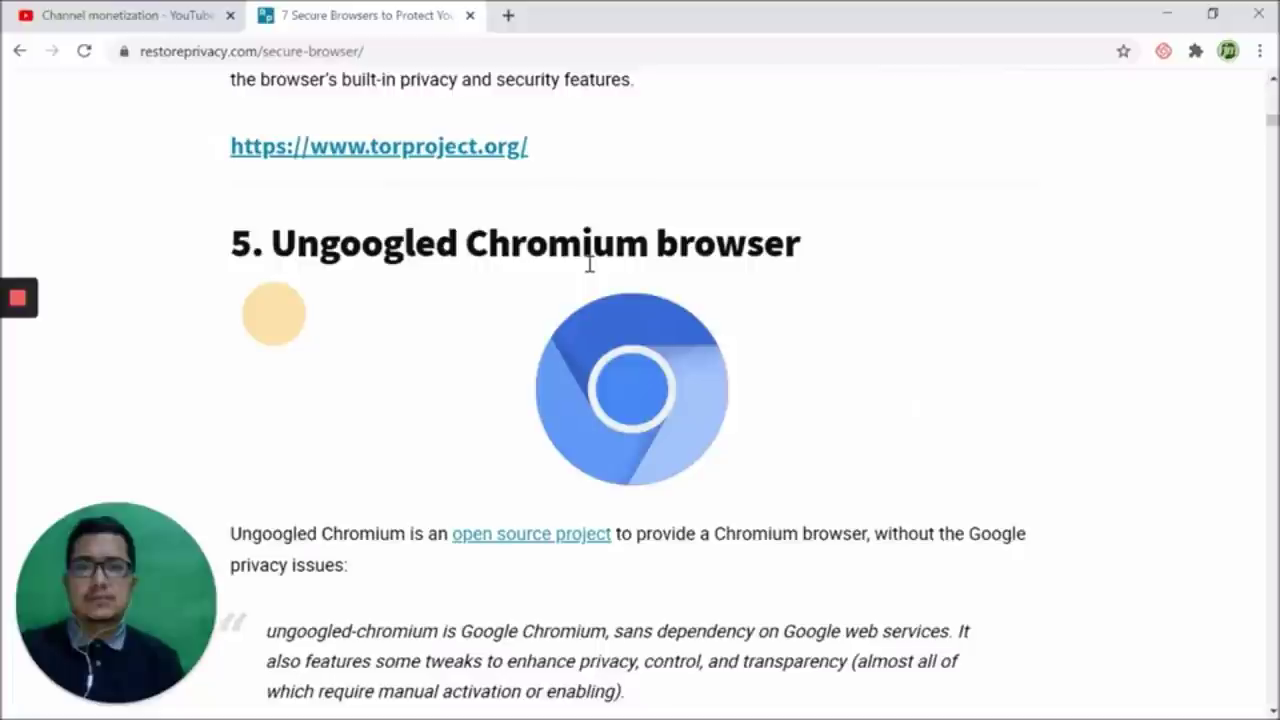
{"action": "scroll", "coordinate": [590, 264], "scroll_direction": "down", "scroll_amount": 7}
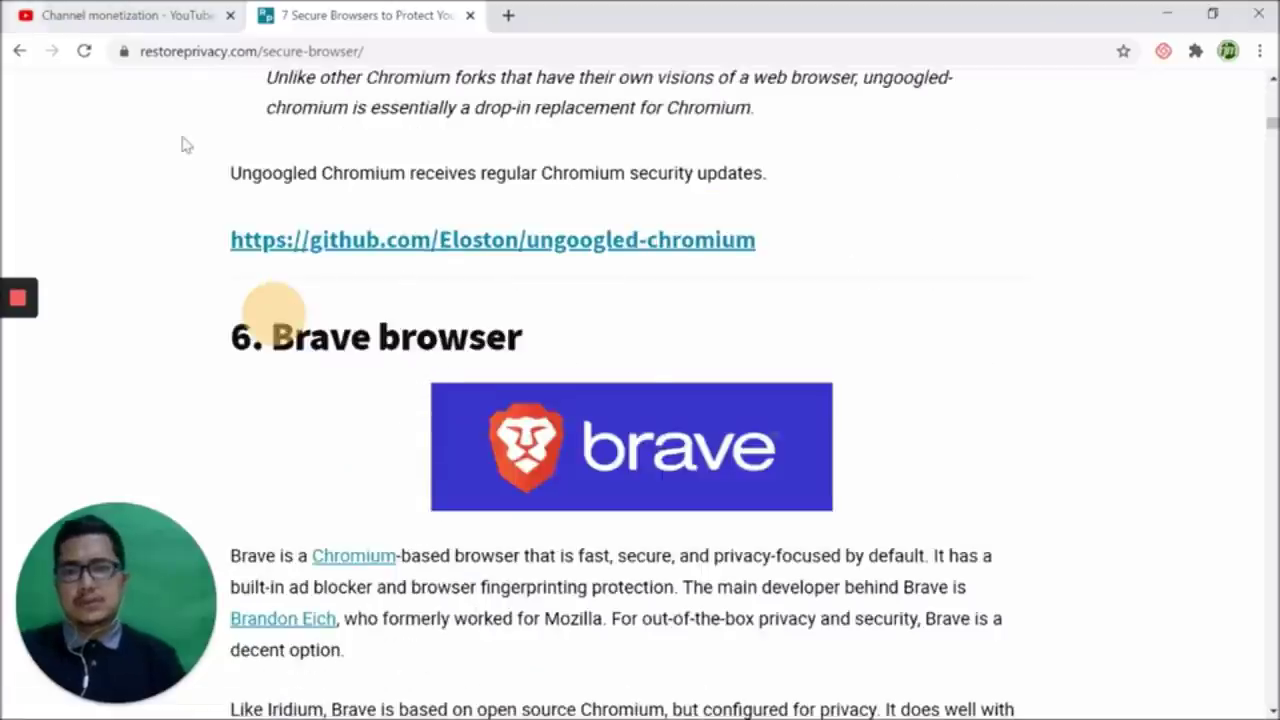
{"action": "scroll", "coordinate": [818, 490], "scroll_direction": "down", "scroll_amount": 6}
{"action": "scroll", "coordinate": [824, 499], "scroll_direction": "down", "scroll_amount": 5}
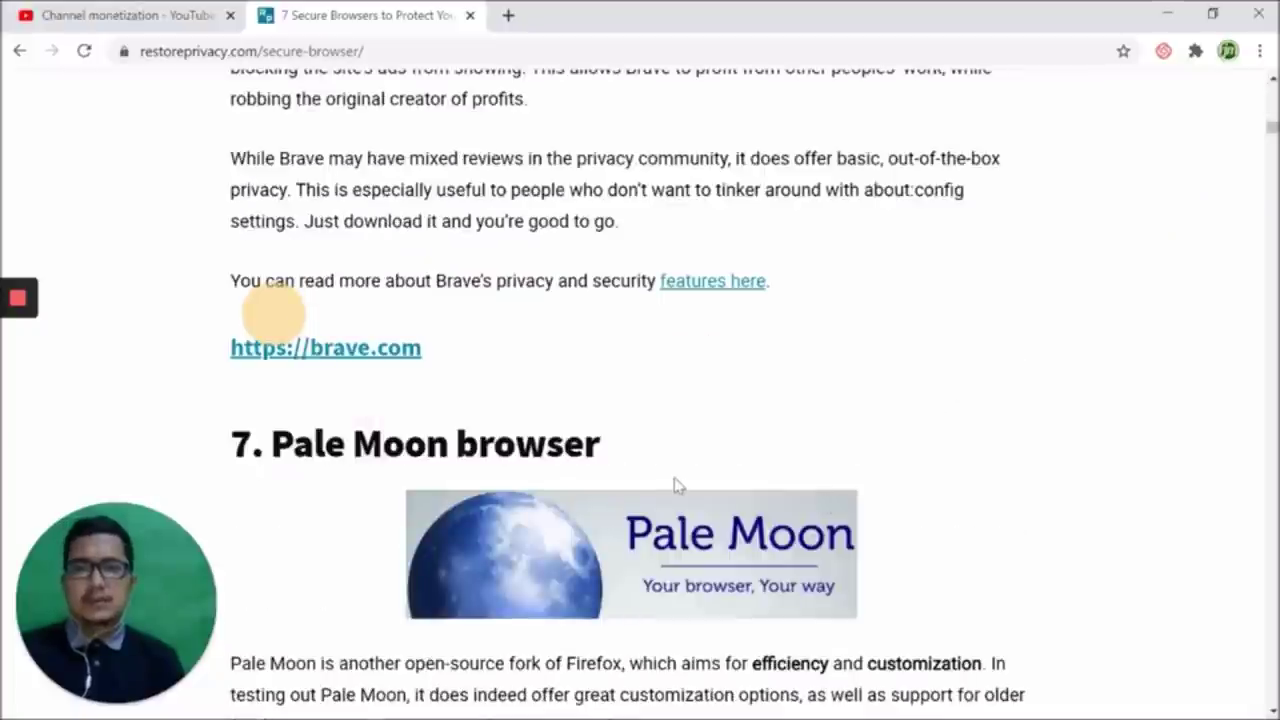
{"action": "scroll", "coordinate": [674, 485], "scroll_direction": "down", "scroll_amount": 10}
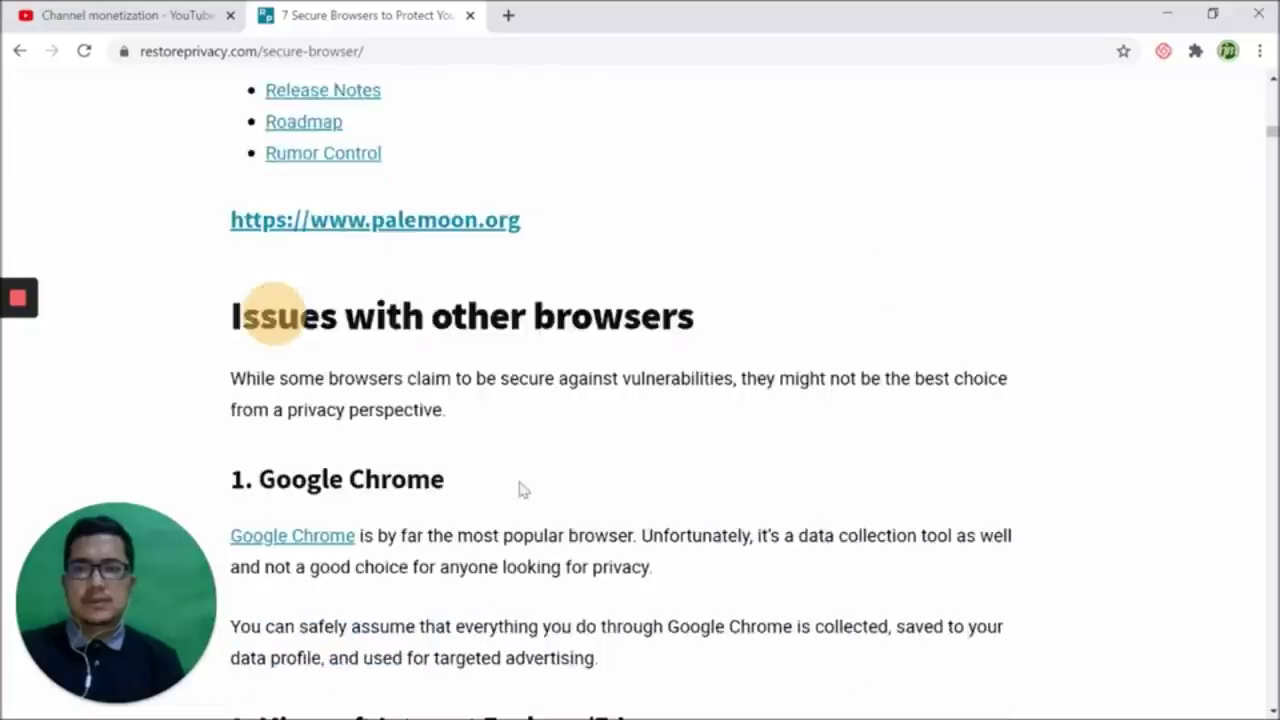
{"action": "scroll", "coordinate": [683, 489], "scroll_direction": "down", "scroll_amount": 6}
{"action": "scroll", "coordinate": [698, 481], "scroll_direction": "up", "scroll_amount": 2}
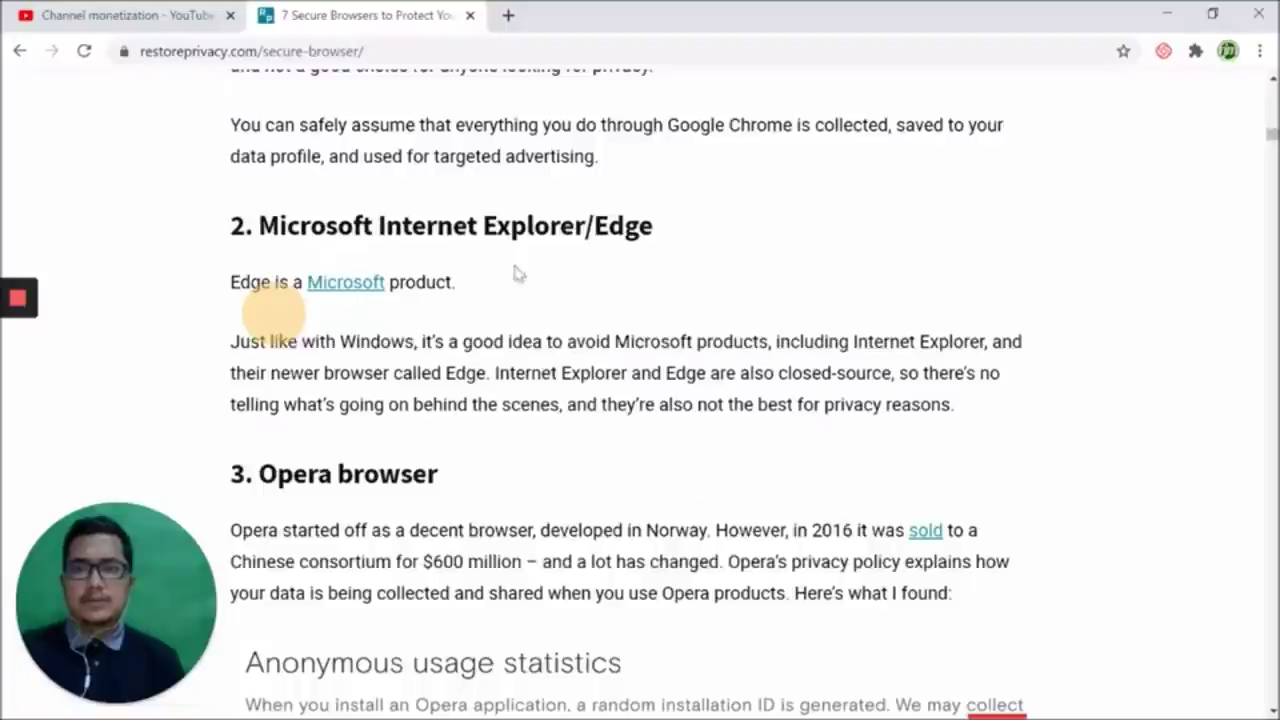
{"action": "scroll", "coordinate": [669, 335], "scroll_direction": "down", "scroll_amount": 2}
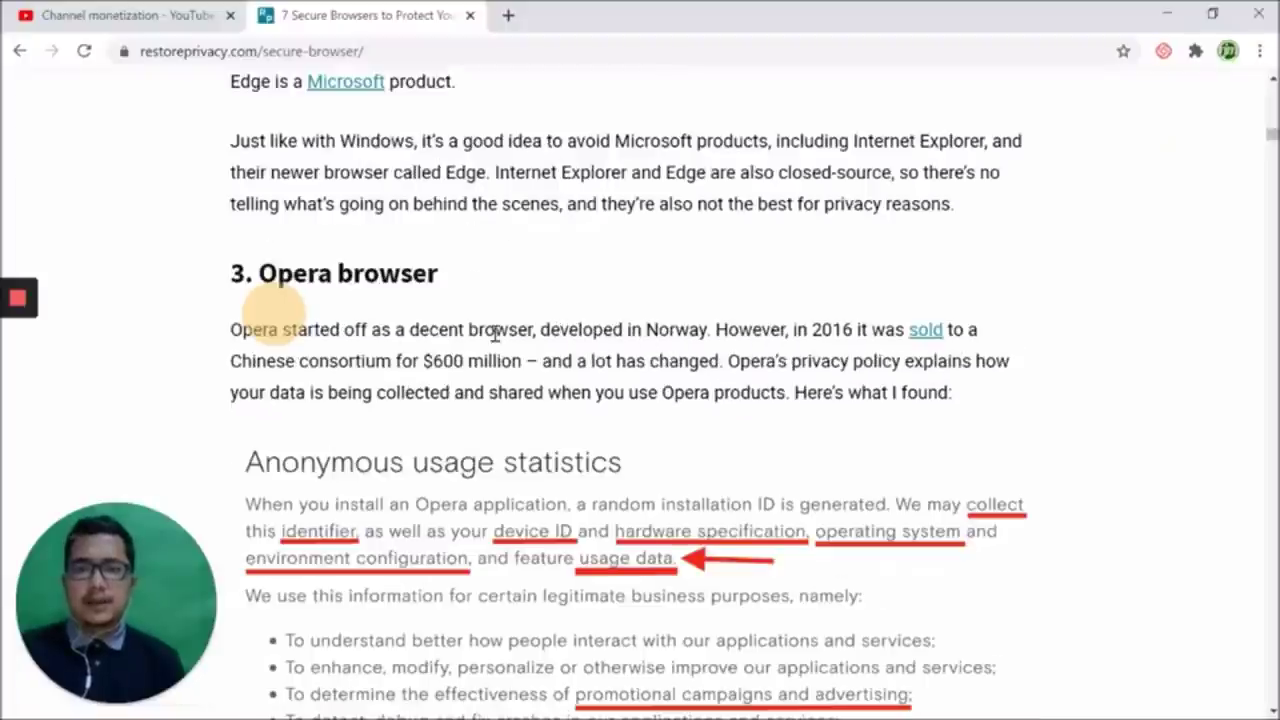
{"action": "scroll", "coordinate": [494, 337], "scroll_direction": "down", "scroll_amount": 7}
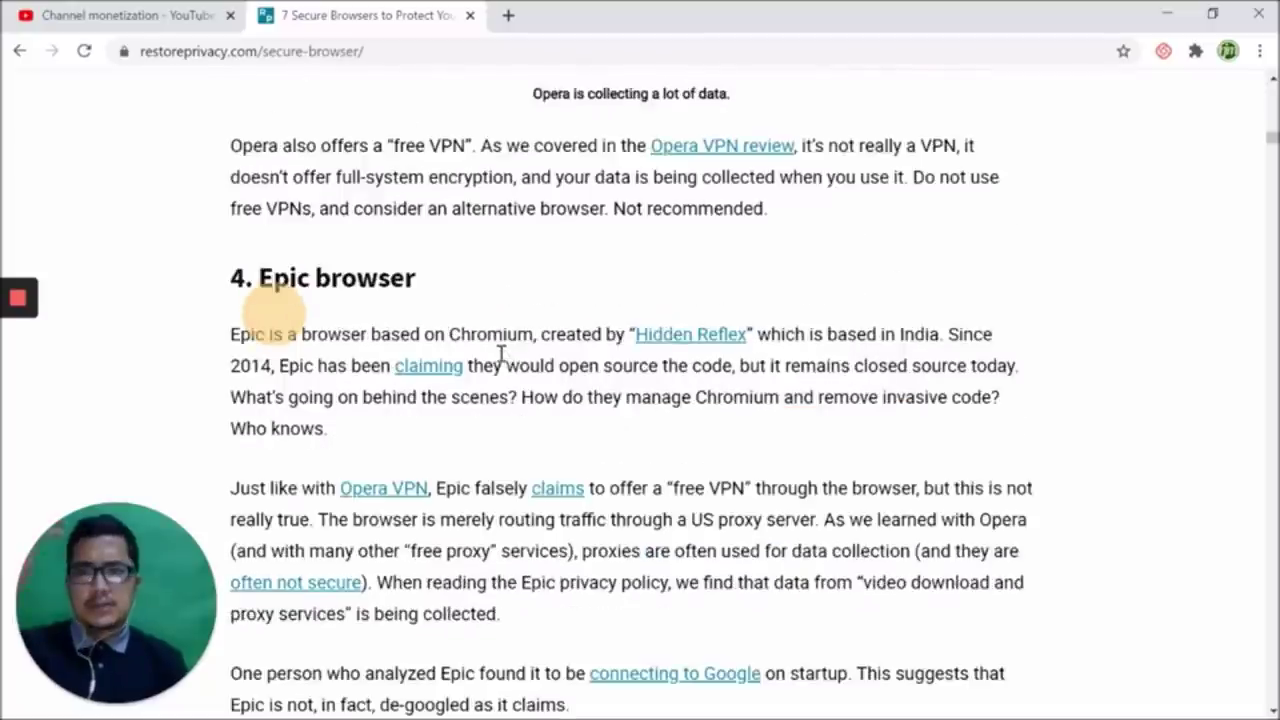
{"action": "scroll", "coordinate": [502, 355], "scroll_direction": "down", "scroll_amount": 2}
{"action": "scroll", "coordinate": [502, 360], "scroll_direction": "down", "scroll_amount": 5}
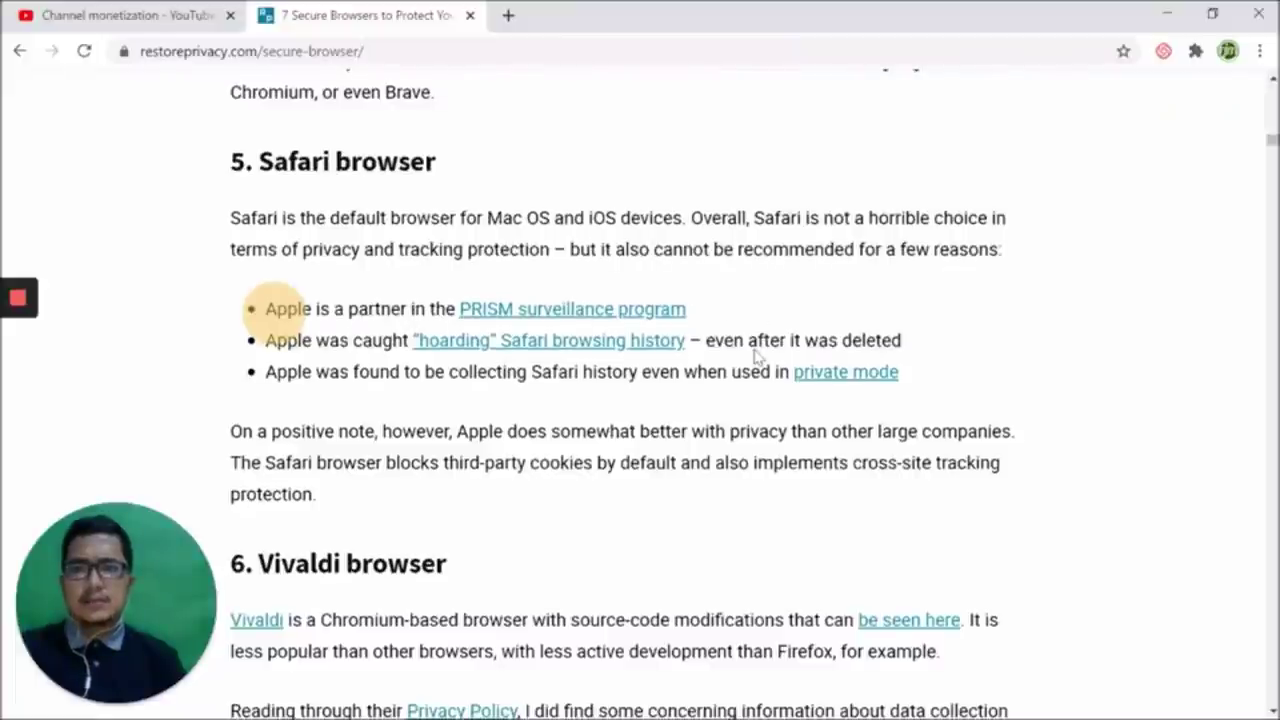
{"action": "scroll", "coordinate": [760, 340], "scroll_direction": "down", "scroll_amount": 9}
{"action": "scroll", "coordinate": [655, 350], "scroll_direction": "down", "scroll_amount": 9}
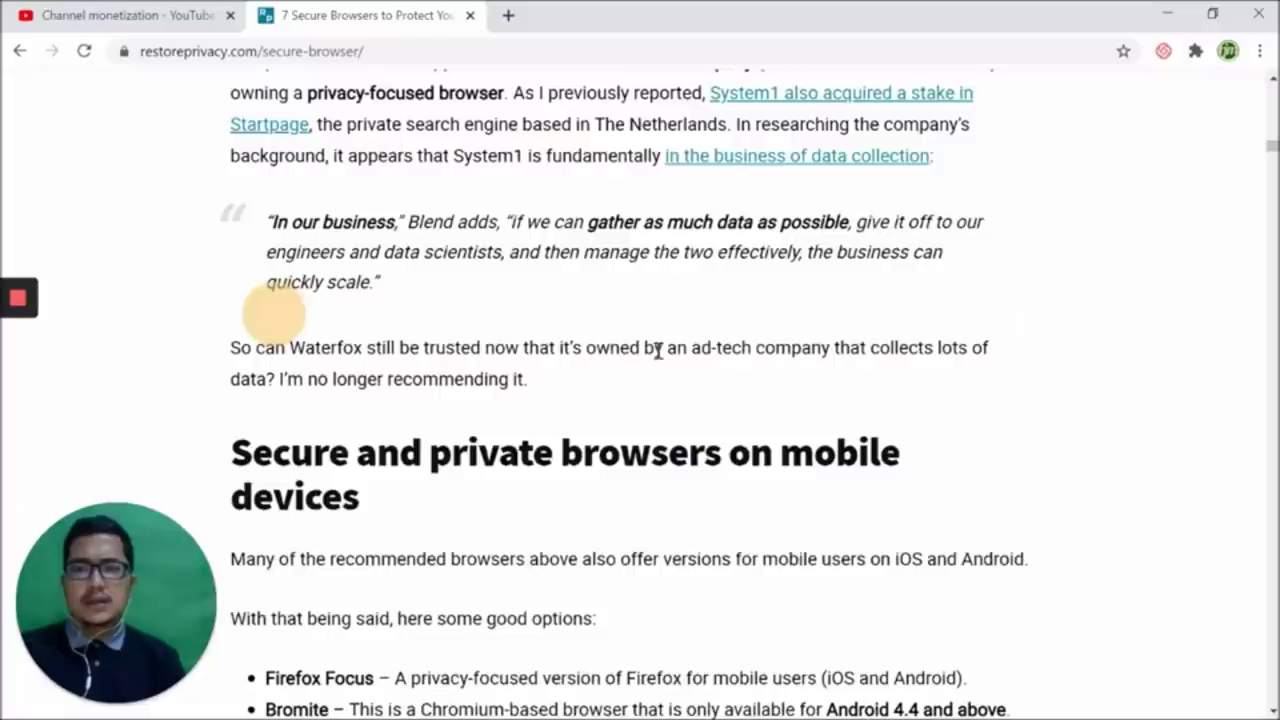
{"action": "scroll", "coordinate": [657, 362], "scroll_direction": "down", "scroll_amount": 15}
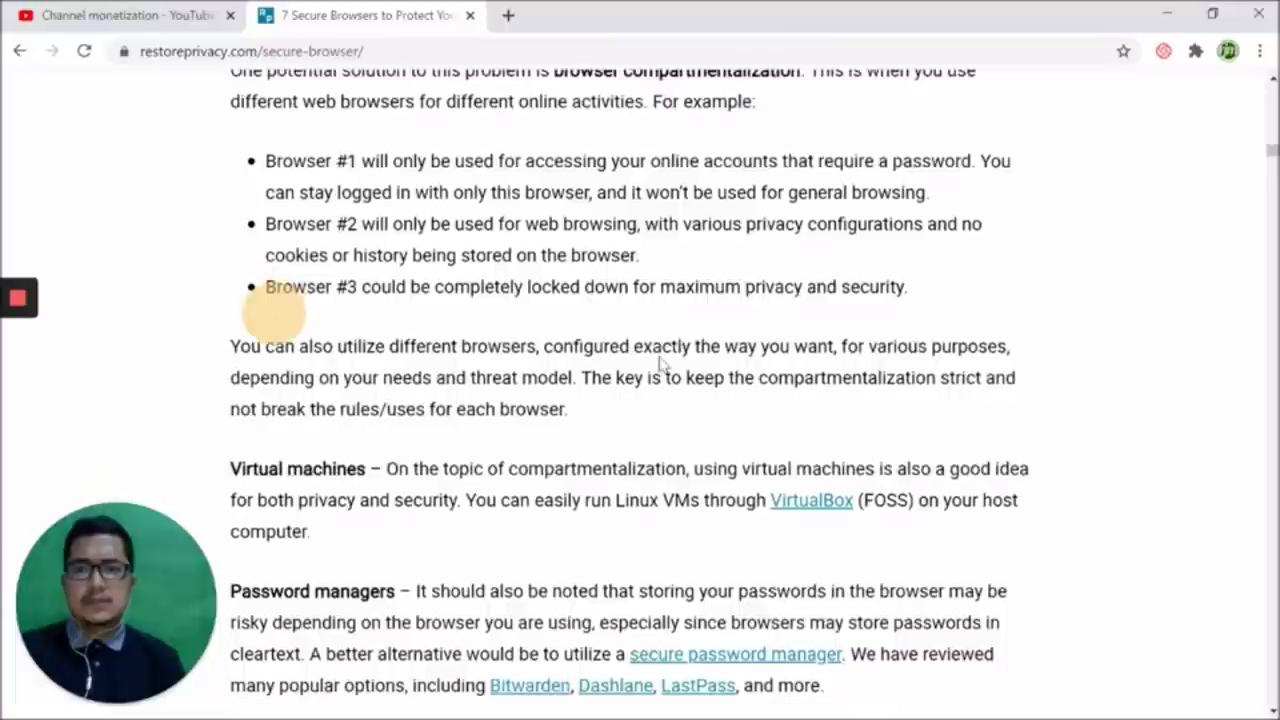
{"action": "scroll", "coordinate": [660, 361], "scroll_direction": "down", "scroll_amount": 15}
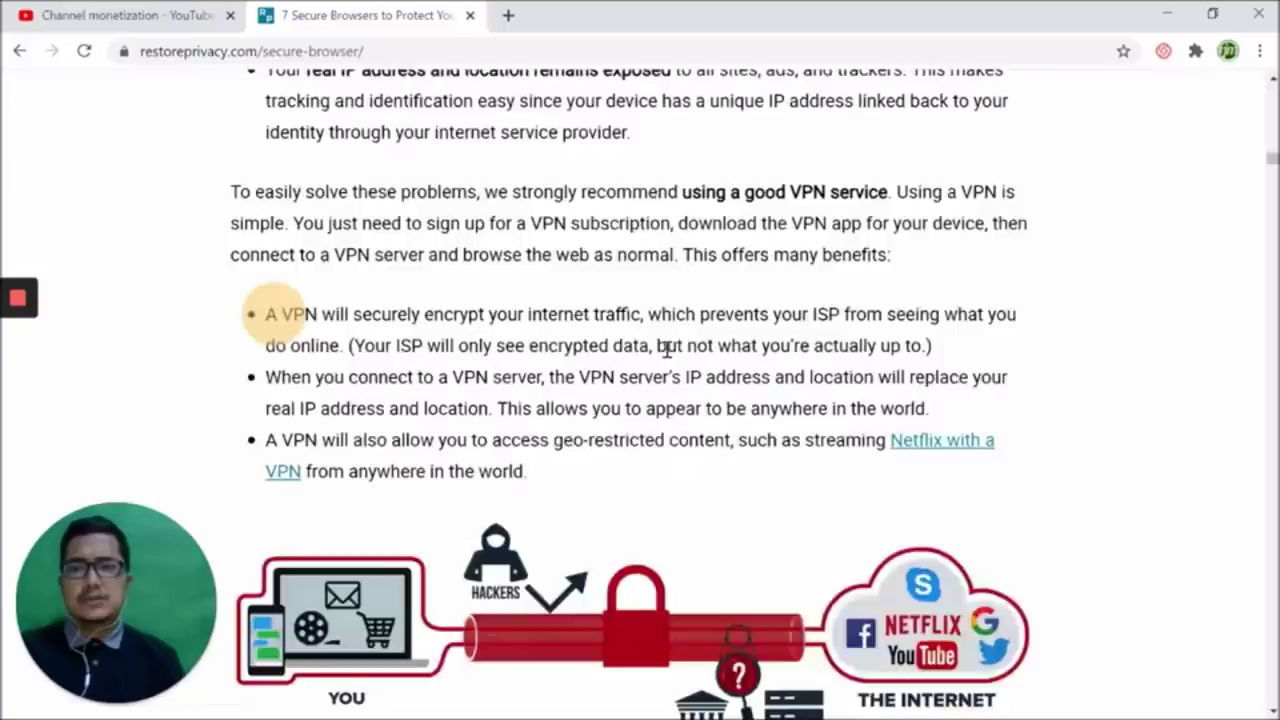
{"action": "scroll", "coordinate": [672, 360], "scroll_direction": "down", "scroll_amount": 10}
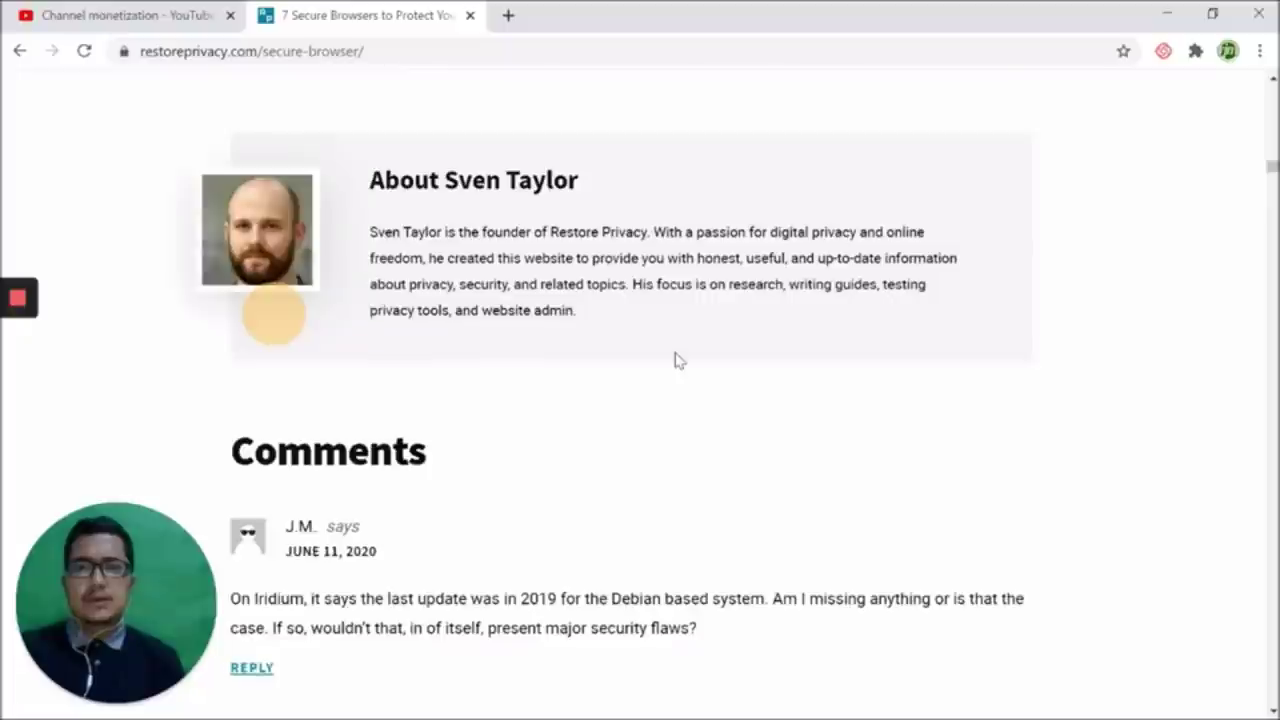
{"action": "scroll", "coordinate": [677, 364], "scroll_direction": "up", "scroll_amount": 5}
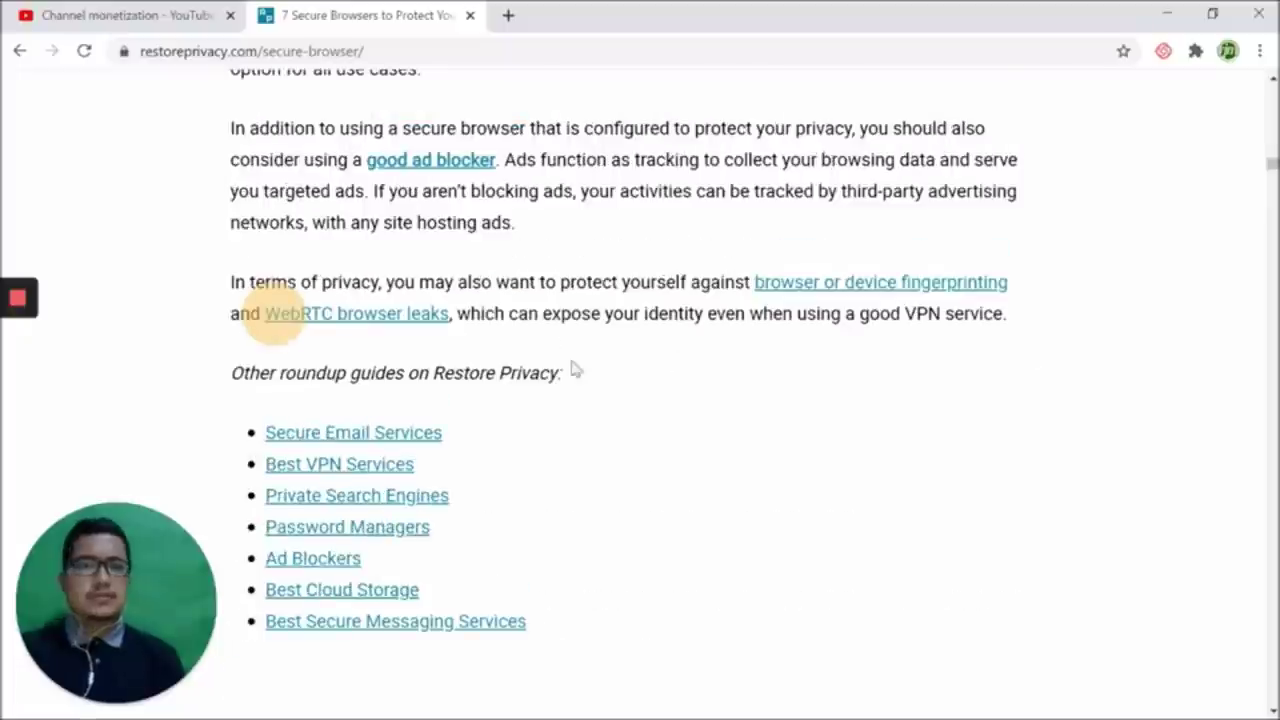
Minimize Chrome and restore the Edge window with THE LIFEBOAT video, maximized
{"action": "left_click", "coordinate": [1166, 14]}
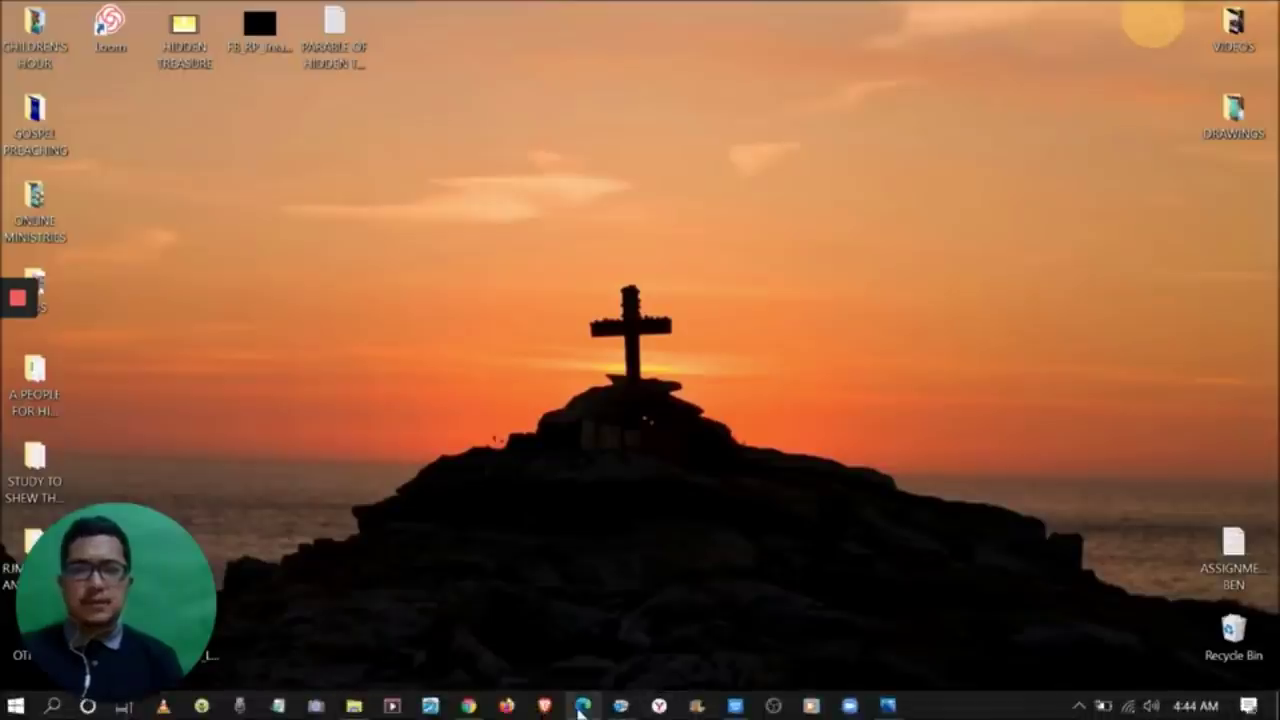
{"action": "left_click", "coordinate": [578, 706]}
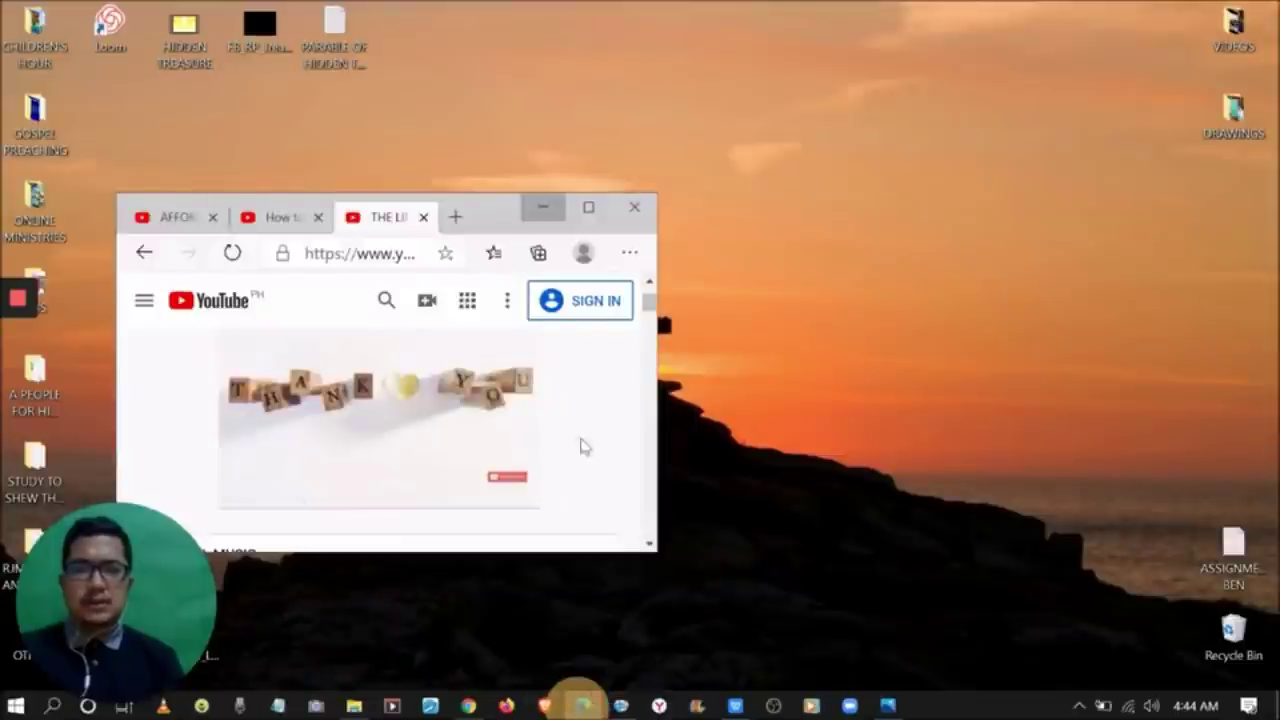
{"action": "left_click", "coordinate": [598, 209]}
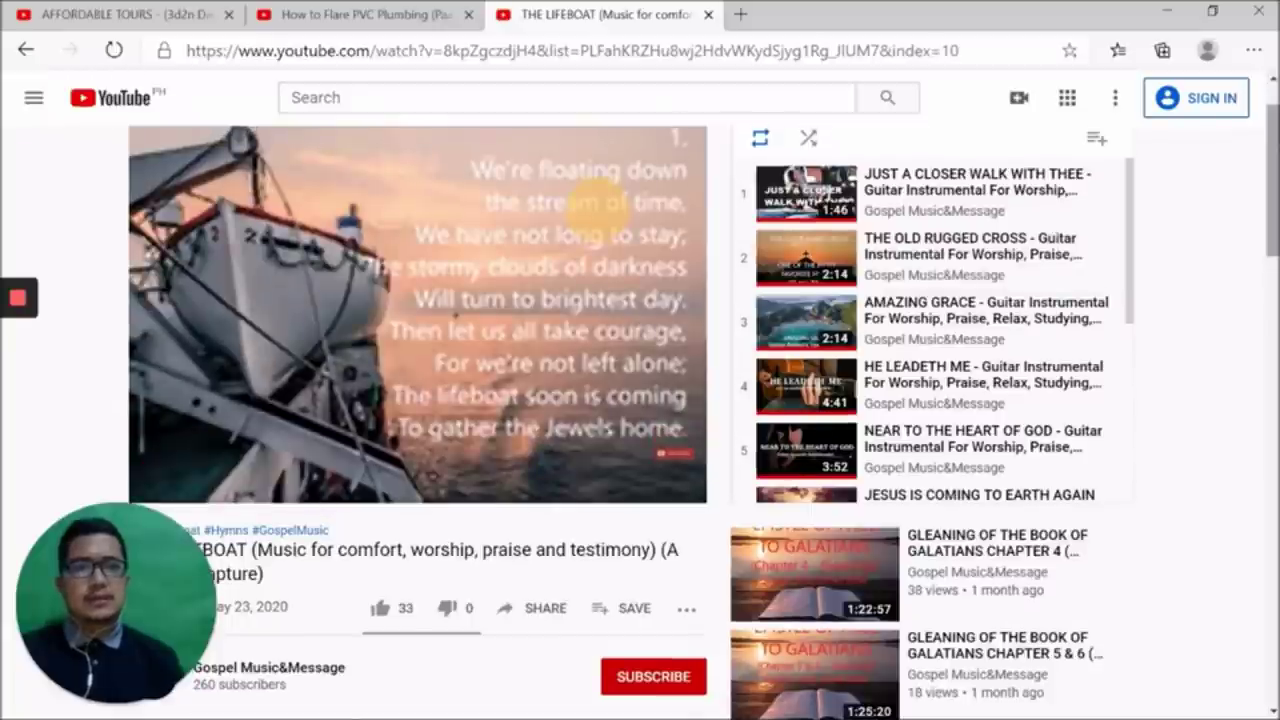
Load the second tab's video, then return to THE LIFEBOAT playlist tab and check Edge's menu
{"action": "scroll", "coordinate": [606, 206], "scroll_direction": "up", "scroll_amount": 1}
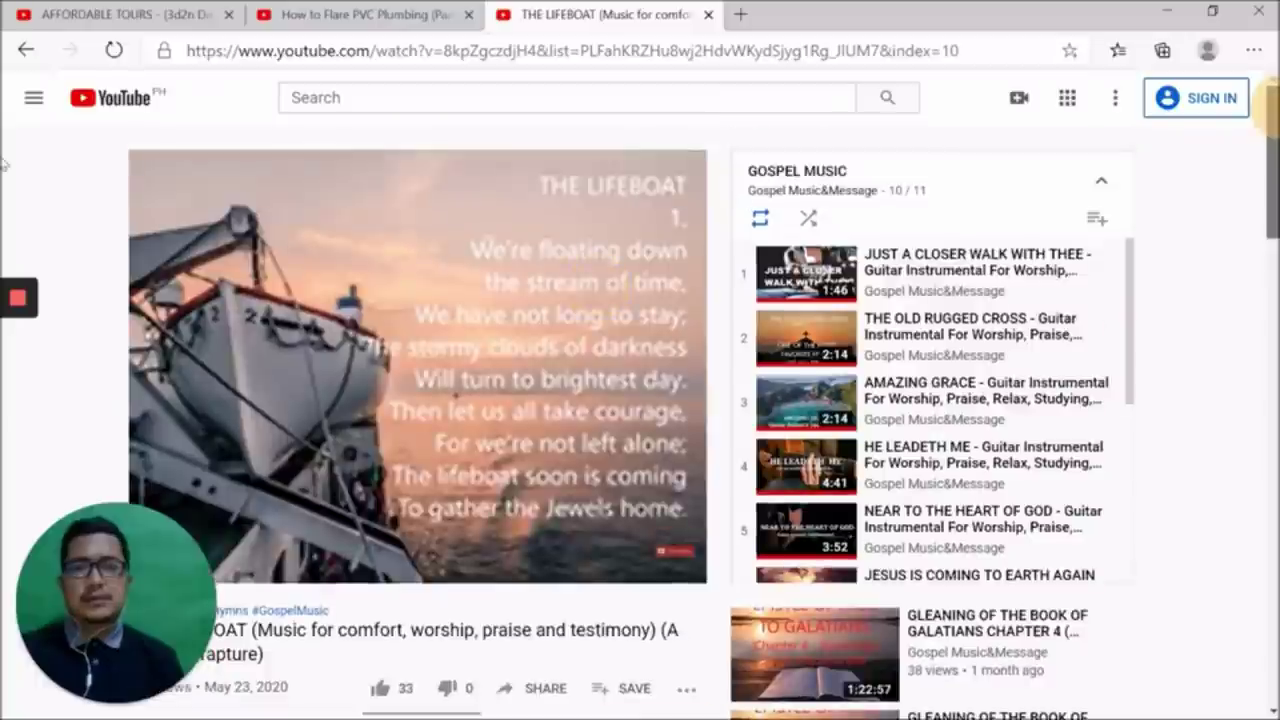
{"action": "left_click", "coordinate": [397, 12]}
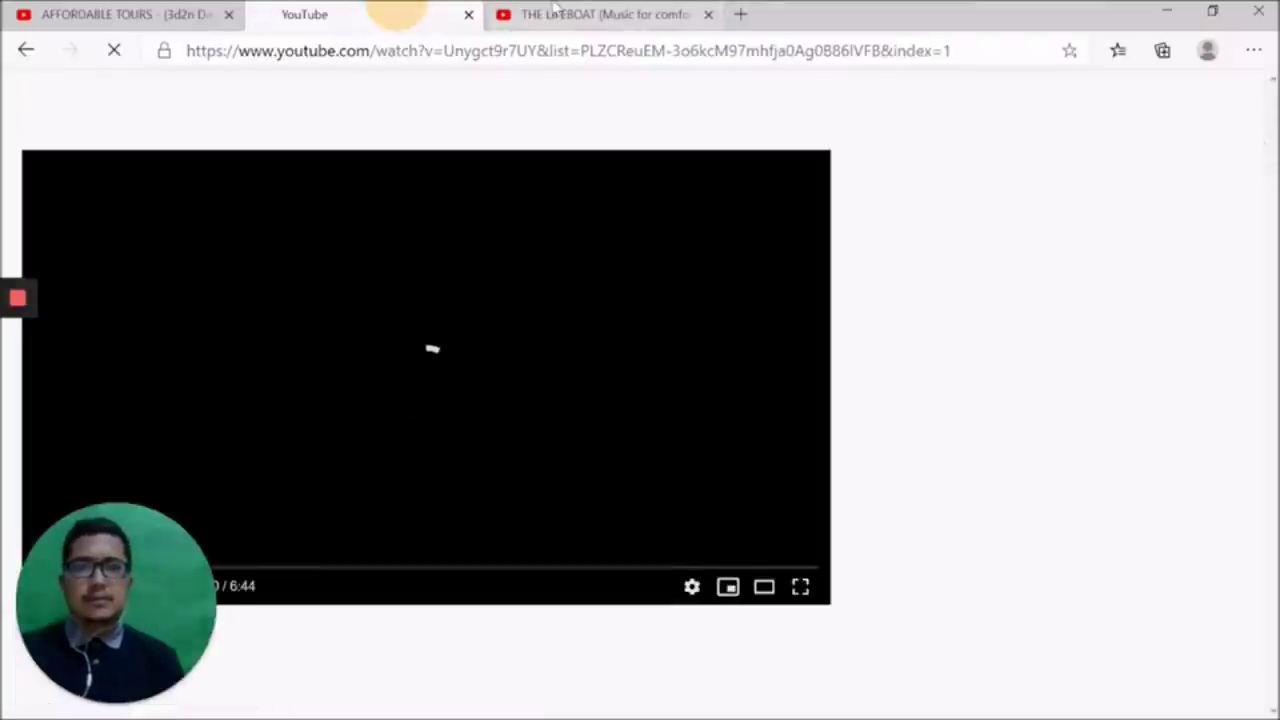
{"action": "left_click", "coordinate": [555, 12]}
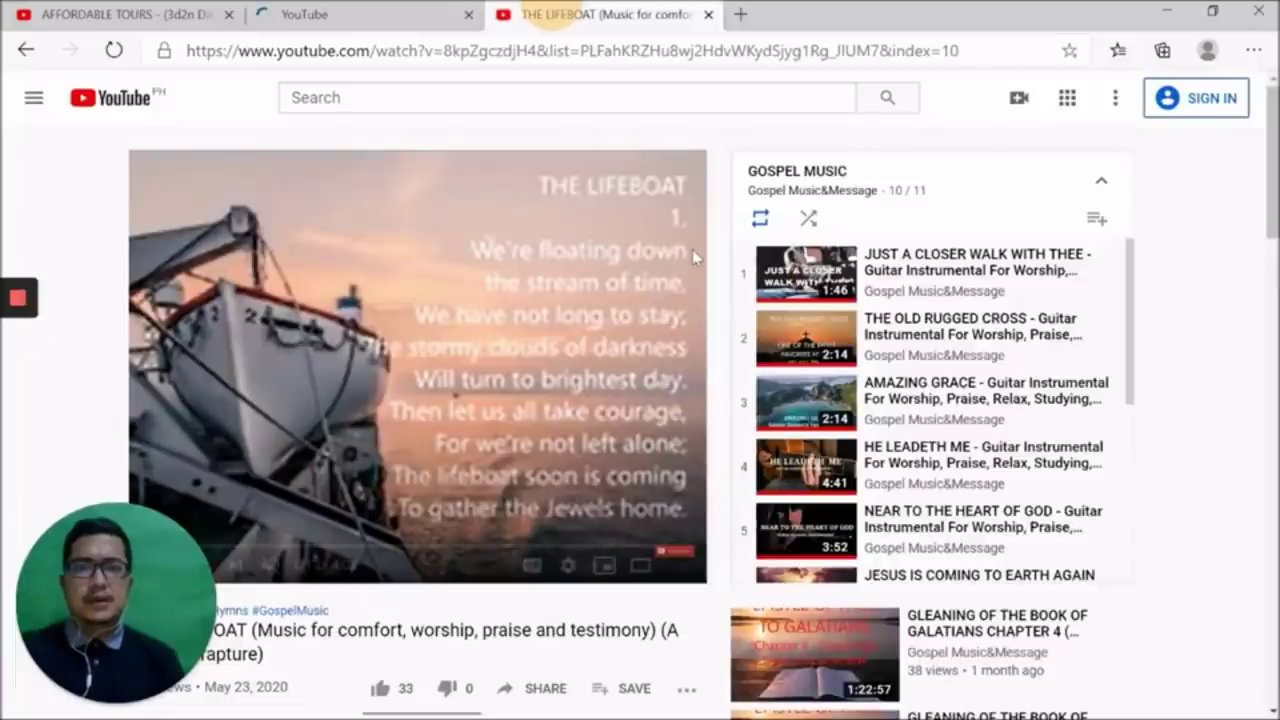
{"action": "scroll", "coordinate": [692, 249], "scroll_direction": "down", "scroll_amount": 1}
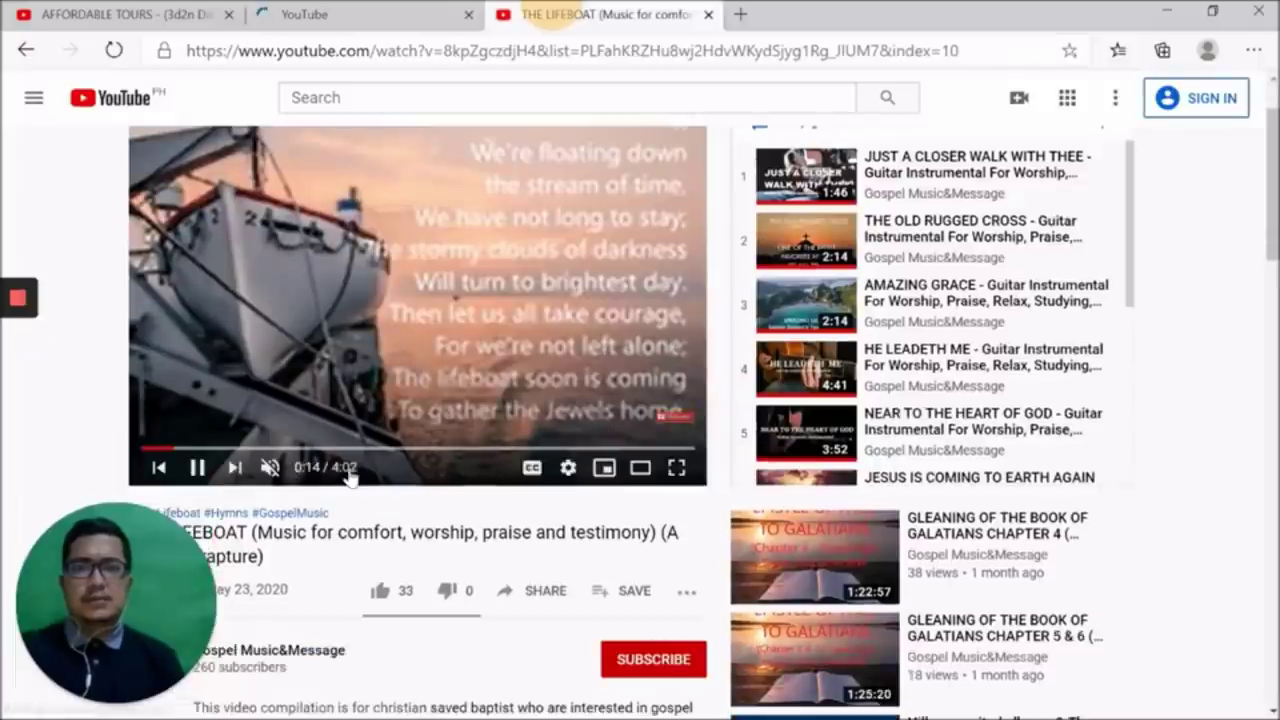
{"action": "left_click", "coordinate": [1254, 55]}
{"action": "left_click", "coordinate": [1255, 55]}
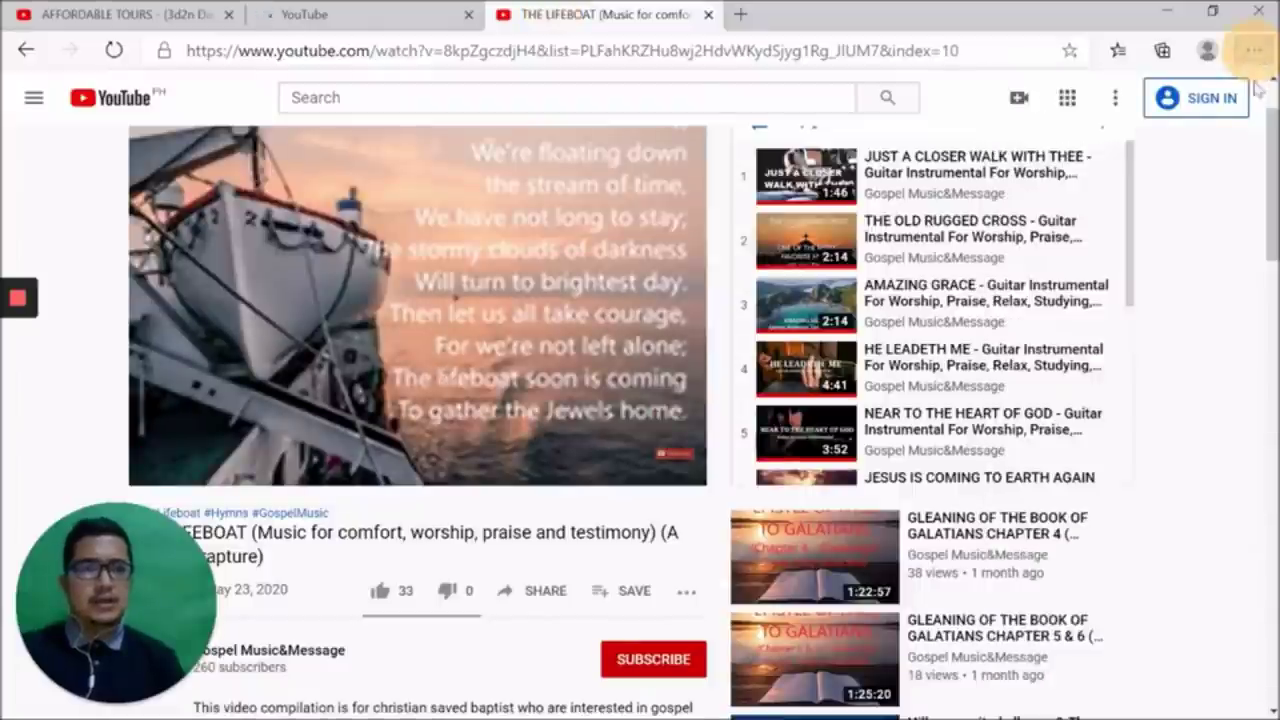
Scroll THE LIFEBOAT playlist page, then switch to the AFFORDABLE TOURS tab
{"action": "scroll", "coordinate": [172, 345], "scroll_direction": "up", "scroll_amount": 1}
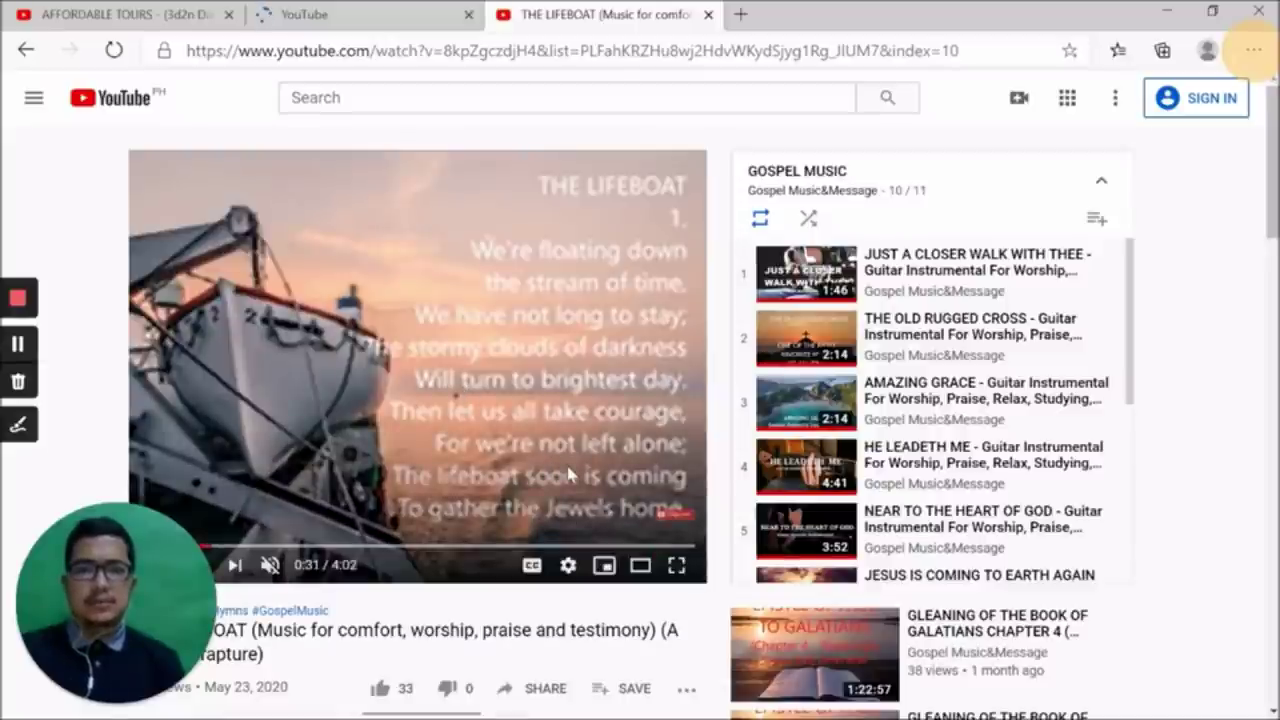
{"action": "scroll", "coordinate": [568, 474], "scroll_direction": "down", "scroll_amount": 1}
{"action": "scroll", "coordinate": [568, 474], "scroll_direction": "up", "scroll_amount": 1}
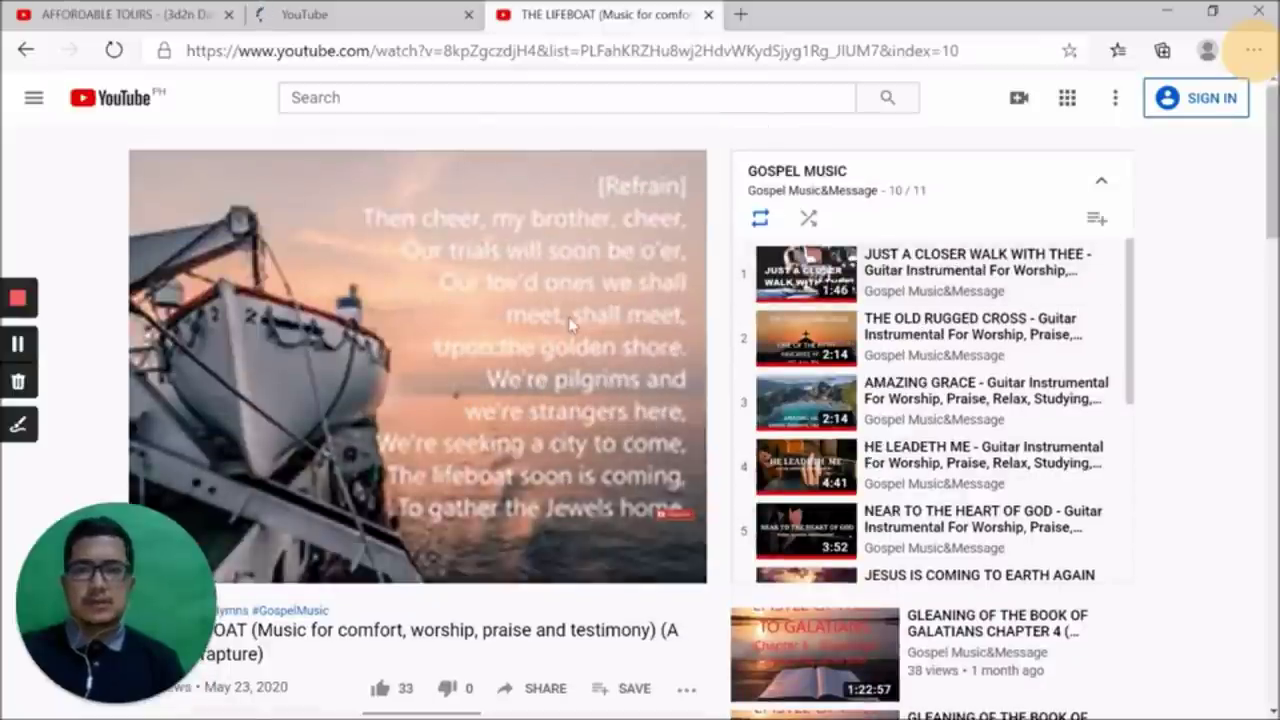
{"action": "mouse_move", "coordinate": [572, 323]}
{"action": "scroll", "coordinate": [572, 323], "scroll_direction": "down", "scroll_amount": 3}
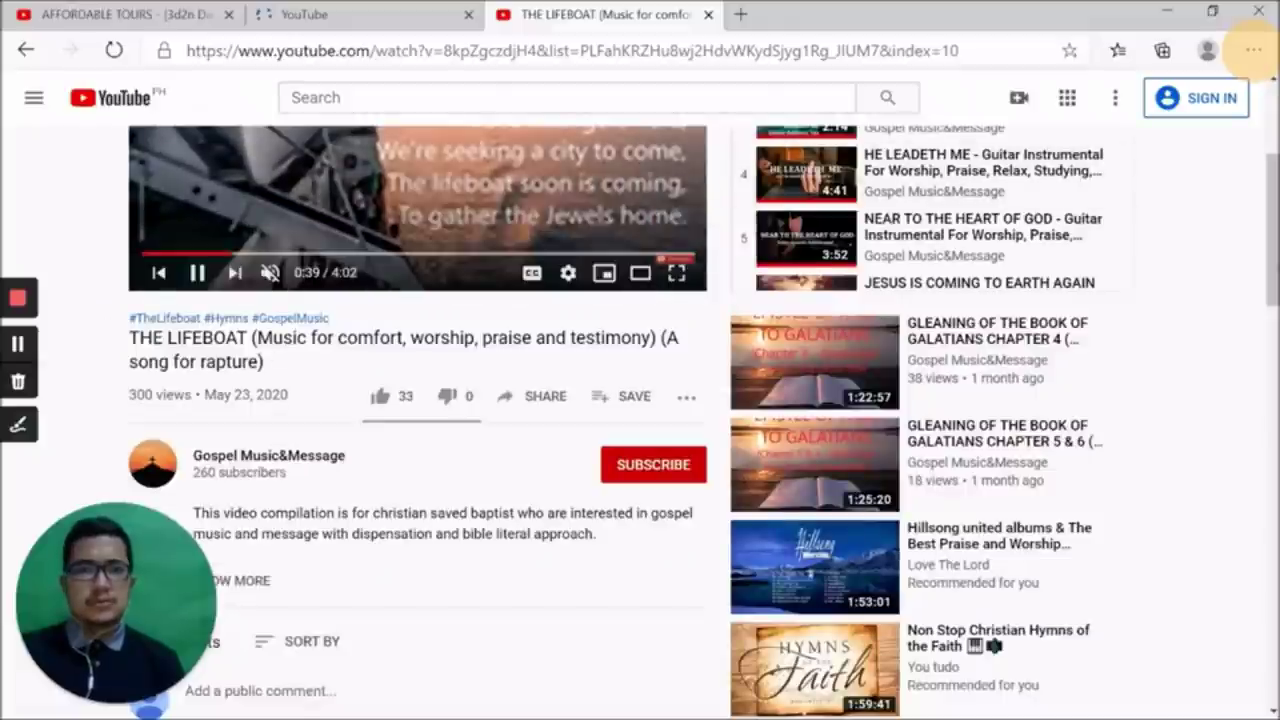
{"action": "scroll", "coordinate": [420, 200], "scroll_direction": "up", "scroll_amount": 3}
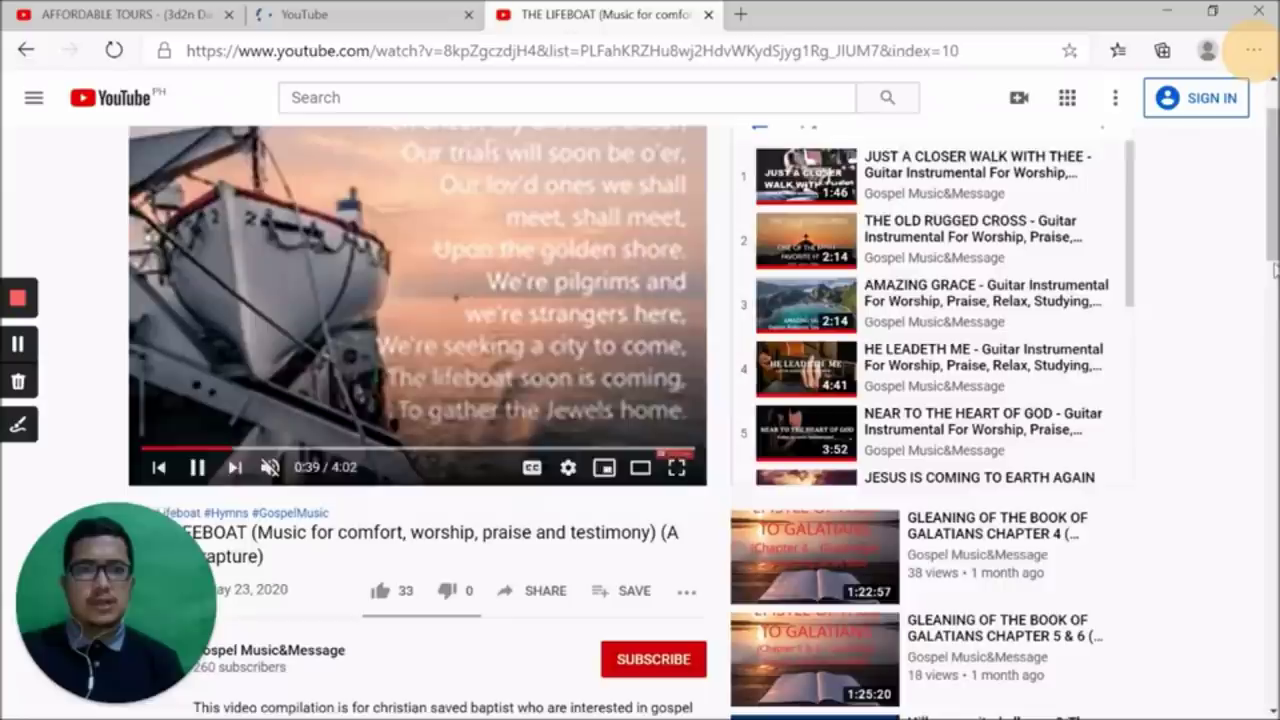
{"action": "left_click", "coordinate": [127, 14]}
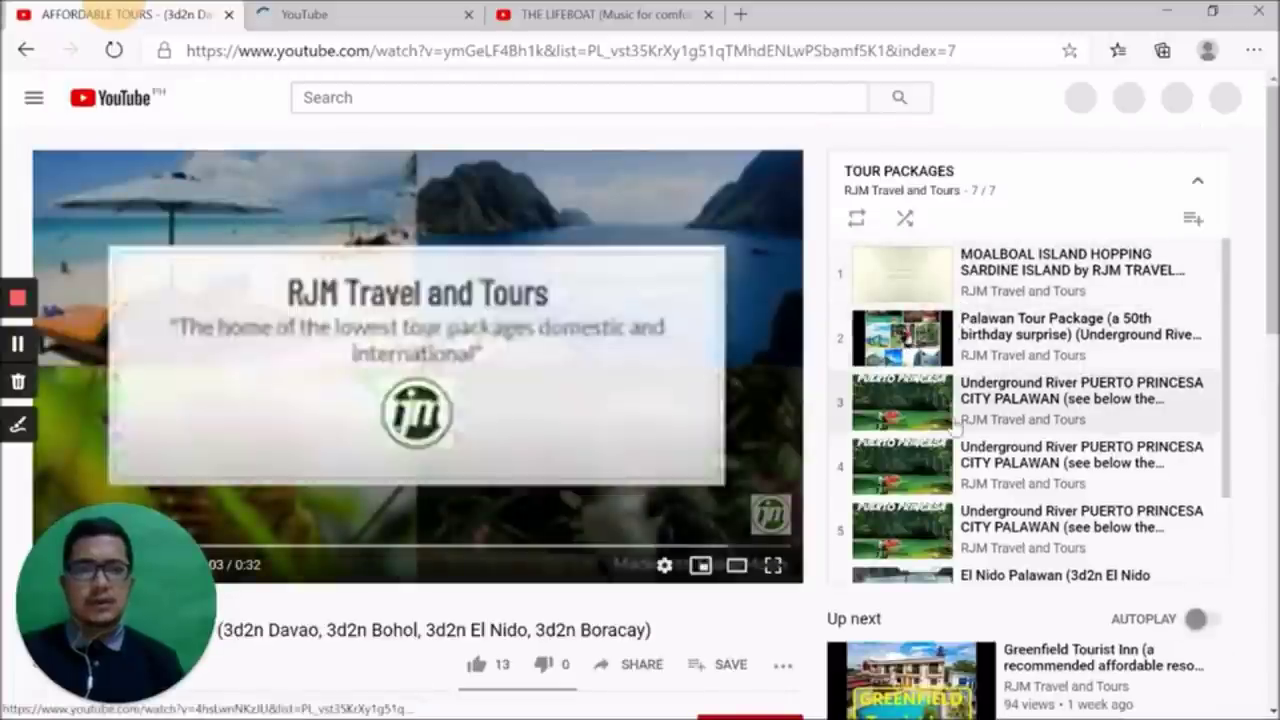
Turn on looping for the TOUR PACKAGES playlist
{"action": "scroll", "coordinate": [960, 530], "scroll_direction": "down", "scroll_amount": 1}
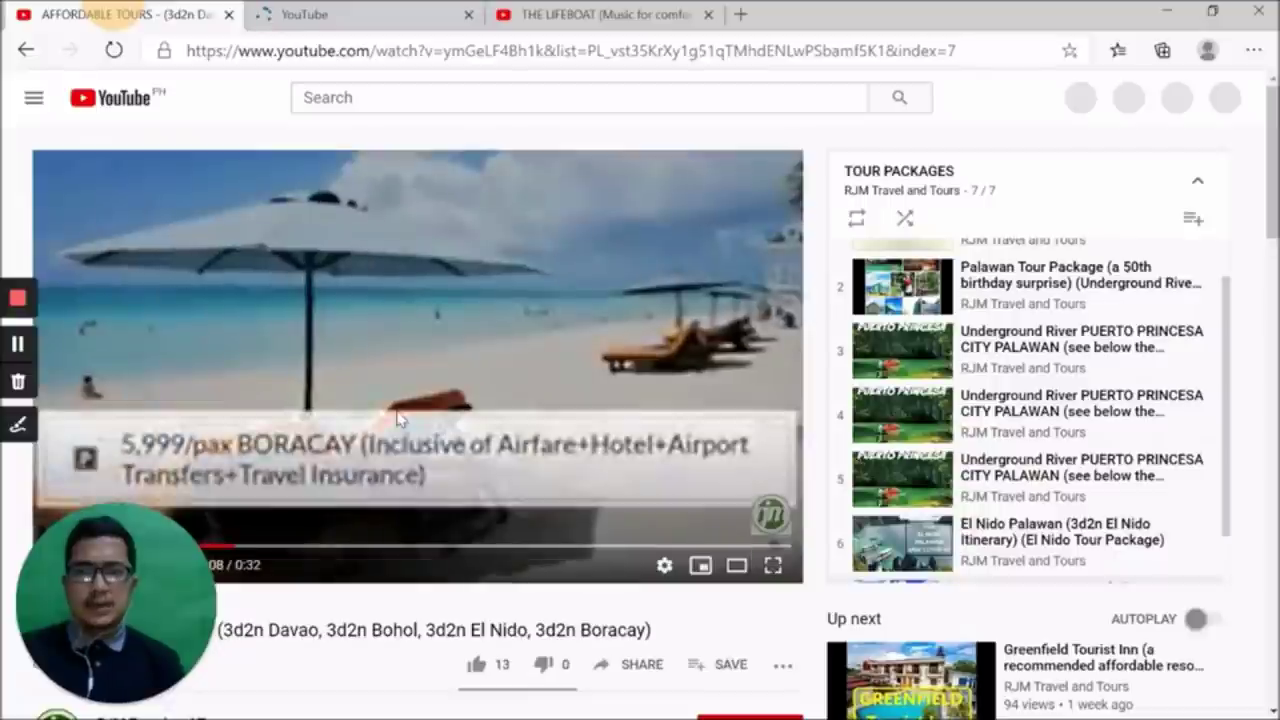
{"action": "scroll", "coordinate": [397, 420], "scroll_direction": "down", "scroll_amount": 2}
{"action": "scroll", "coordinate": [684, 407], "scroll_direction": "up", "scroll_amount": 1}
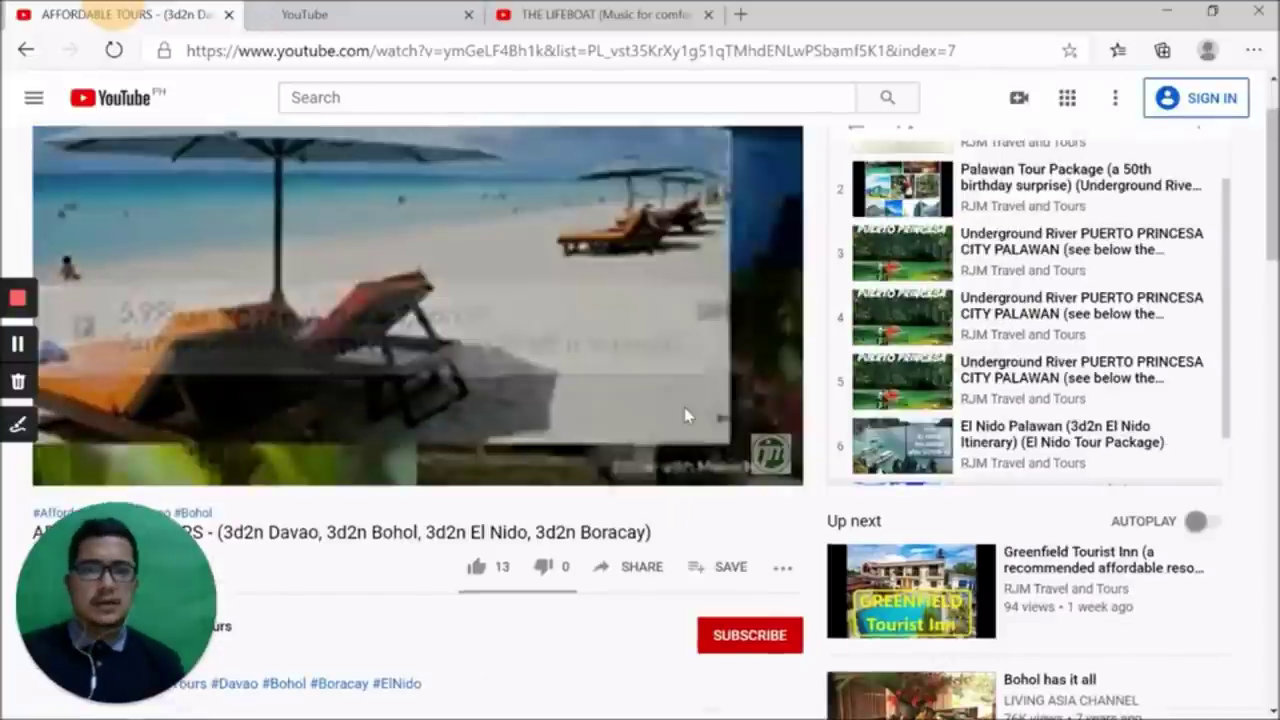
{"action": "scroll", "coordinate": [683, 415], "scroll_direction": "up", "scroll_amount": 1}
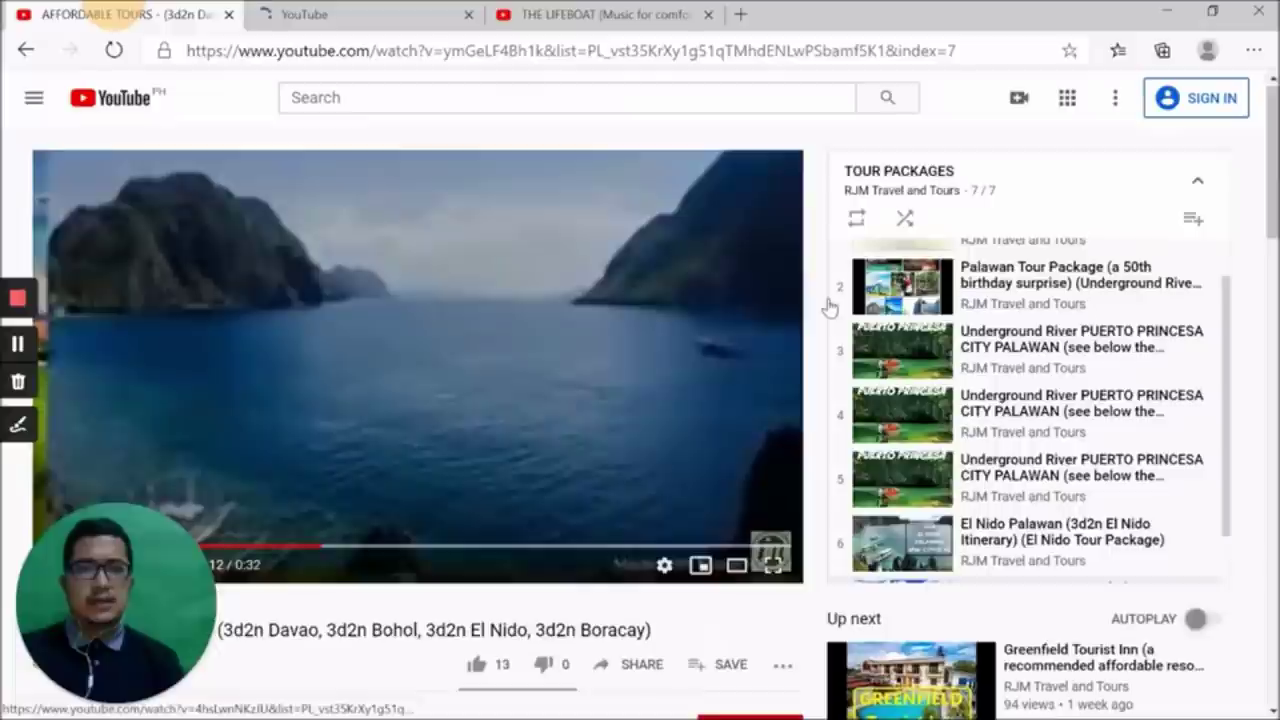
{"action": "left_click", "coordinate": [855, 225]}
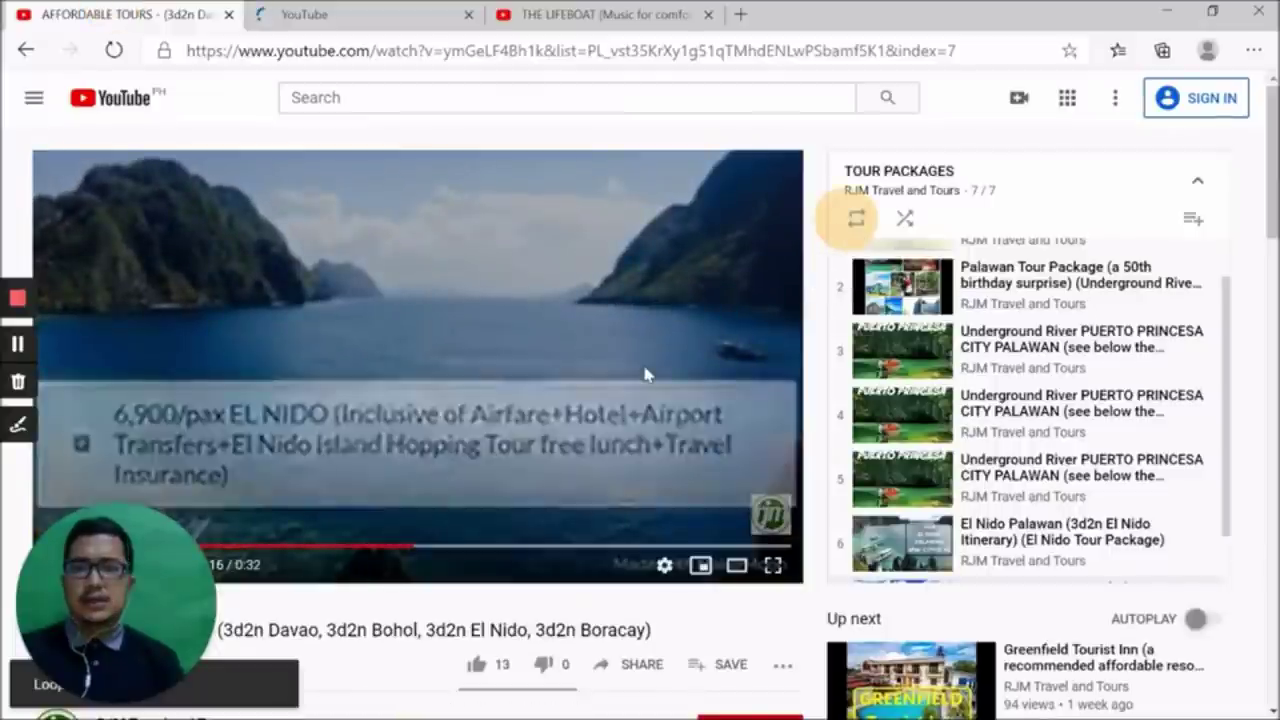
{"action": "scroll", "coordinate": [645, 375], "scroll_direction": "down", "scroll_amount": 2}
{"action": "scroll", "coordinate": [583, 387], "scroll_direction": "down", "scroll_amount": 1}
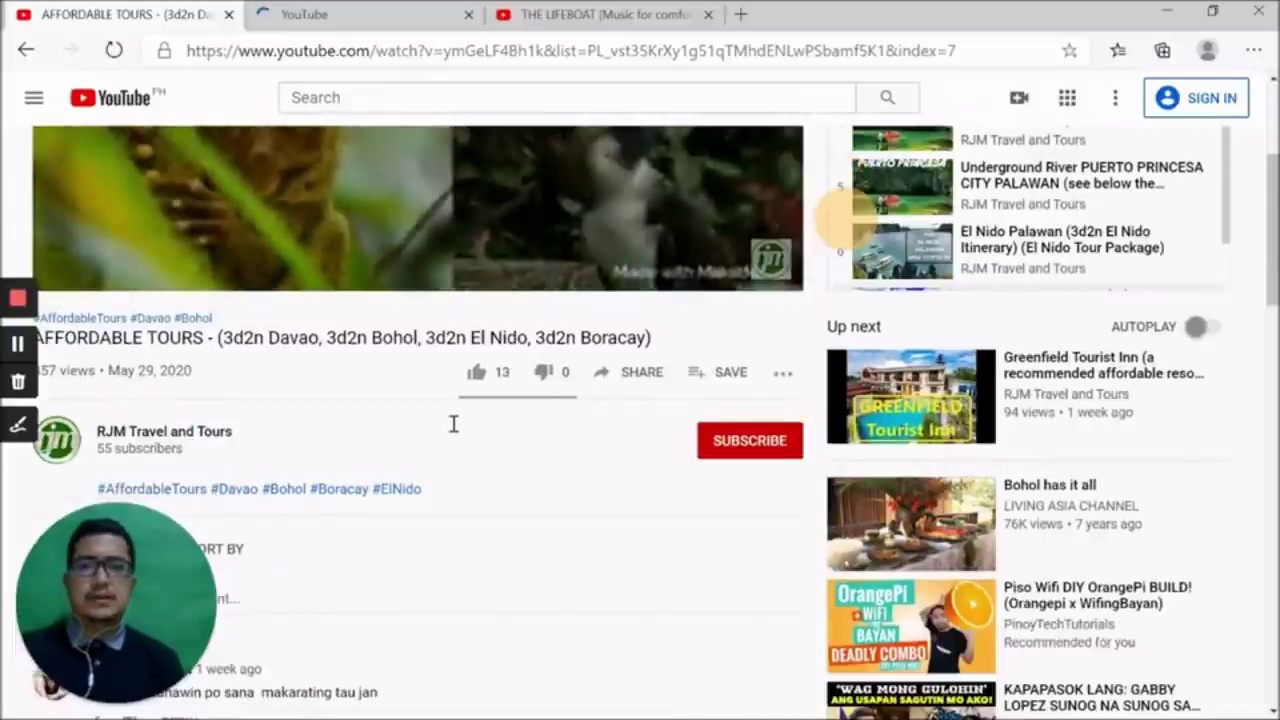
{"action": "scroll", "coordinate": [453, 424], "scroll_direction": "down", "scroll_amount": 2}
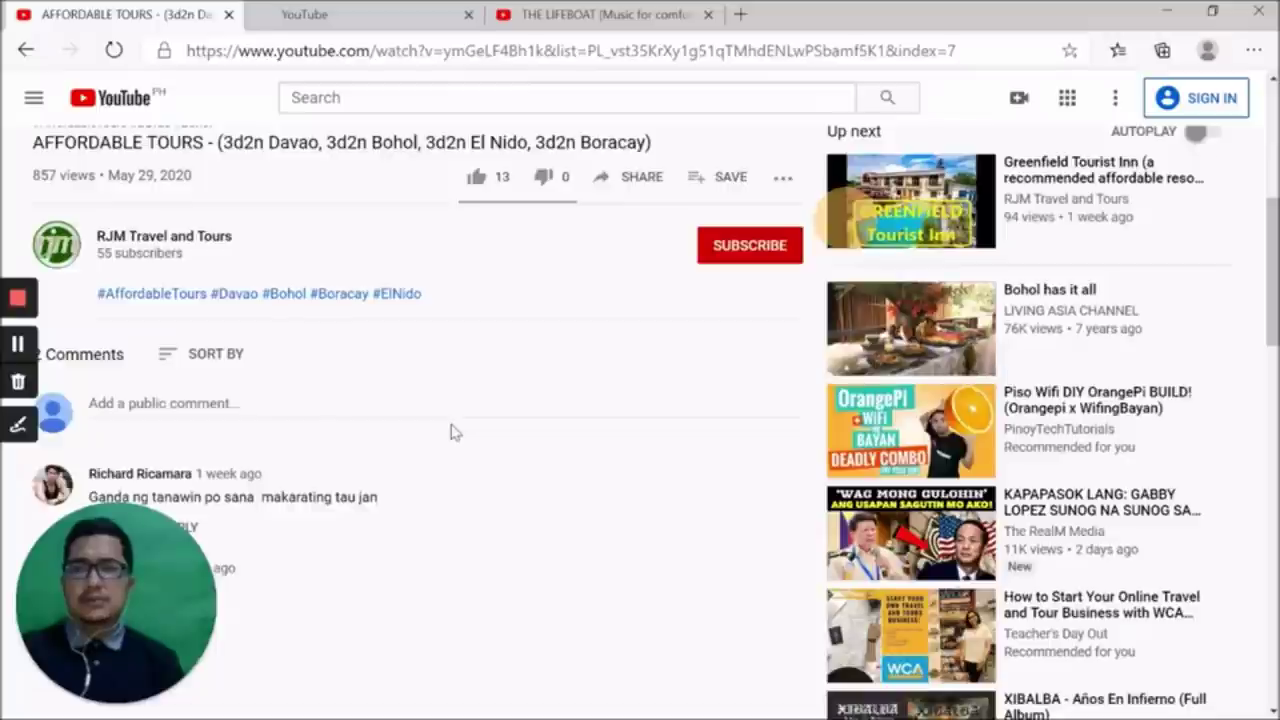
{"action": "scroll", "coordinate": [450, 432], "scroll_direction": "up", "scroll_amount": 2}
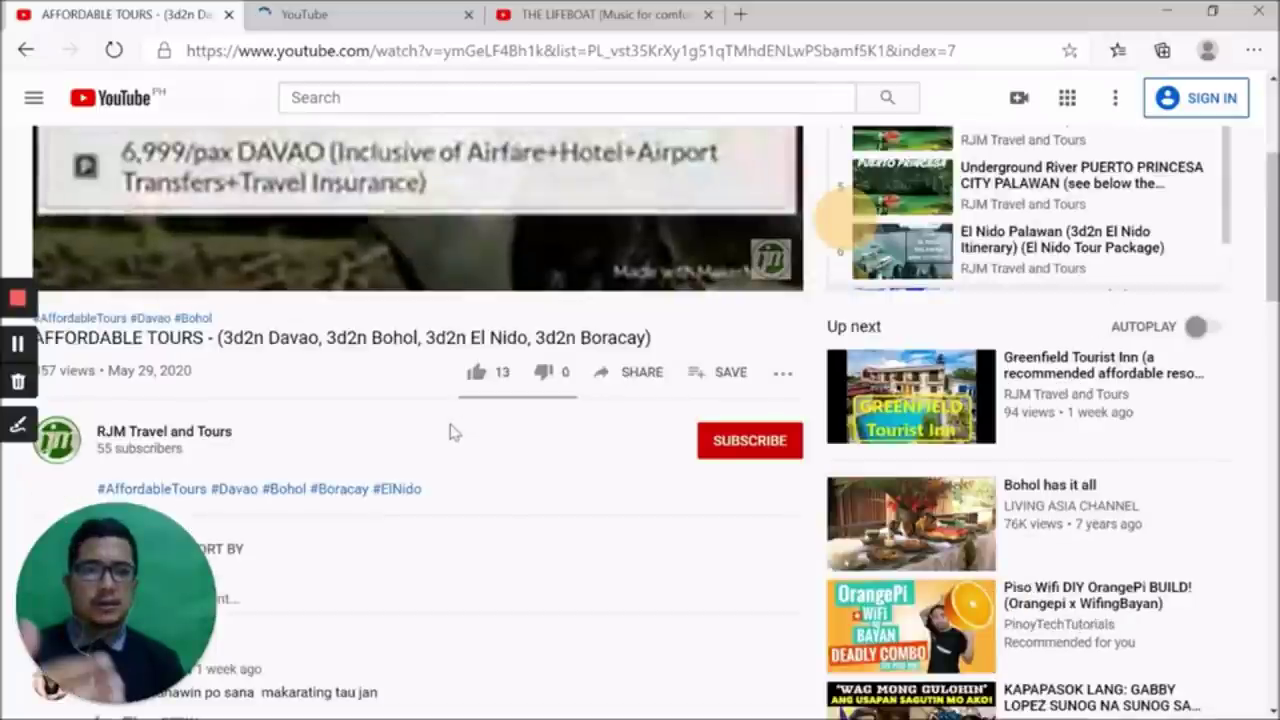
{"action": "scroll", "coordinate": [450, 432], "scroll_direction": "up", "scroll_amount": 3}
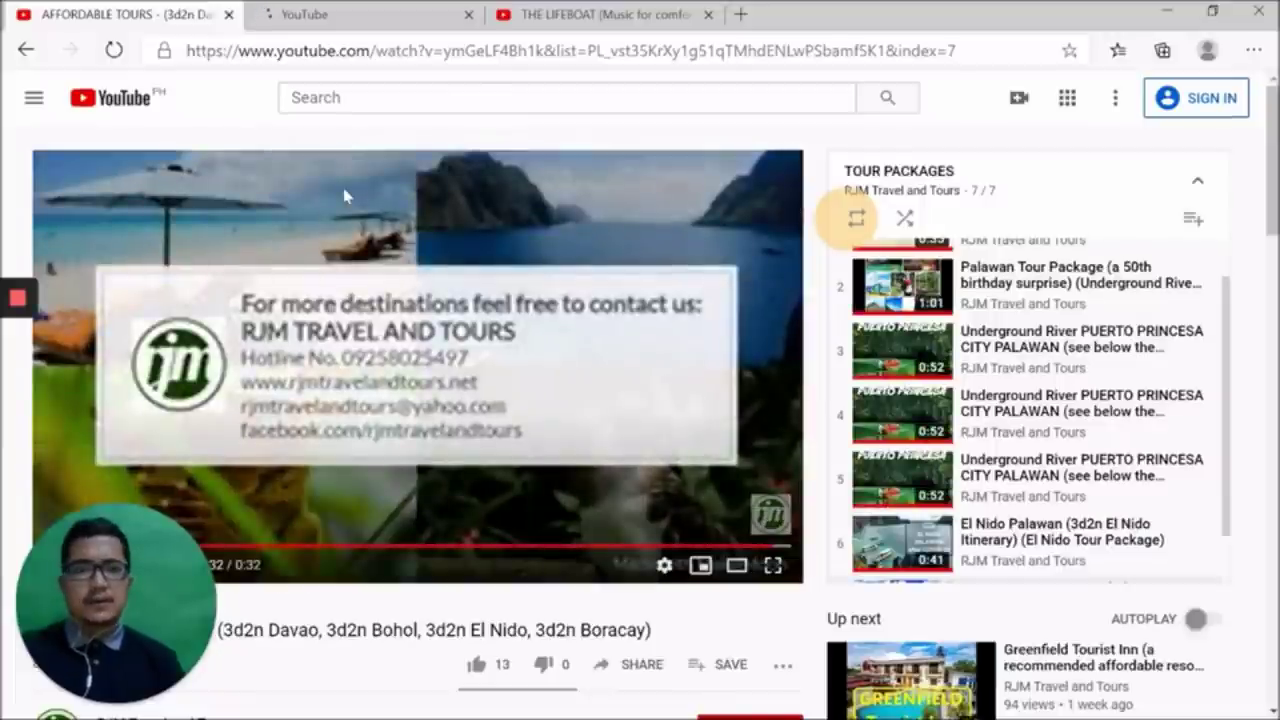
{"action": "left_click", "coordinate": [856, 218]}
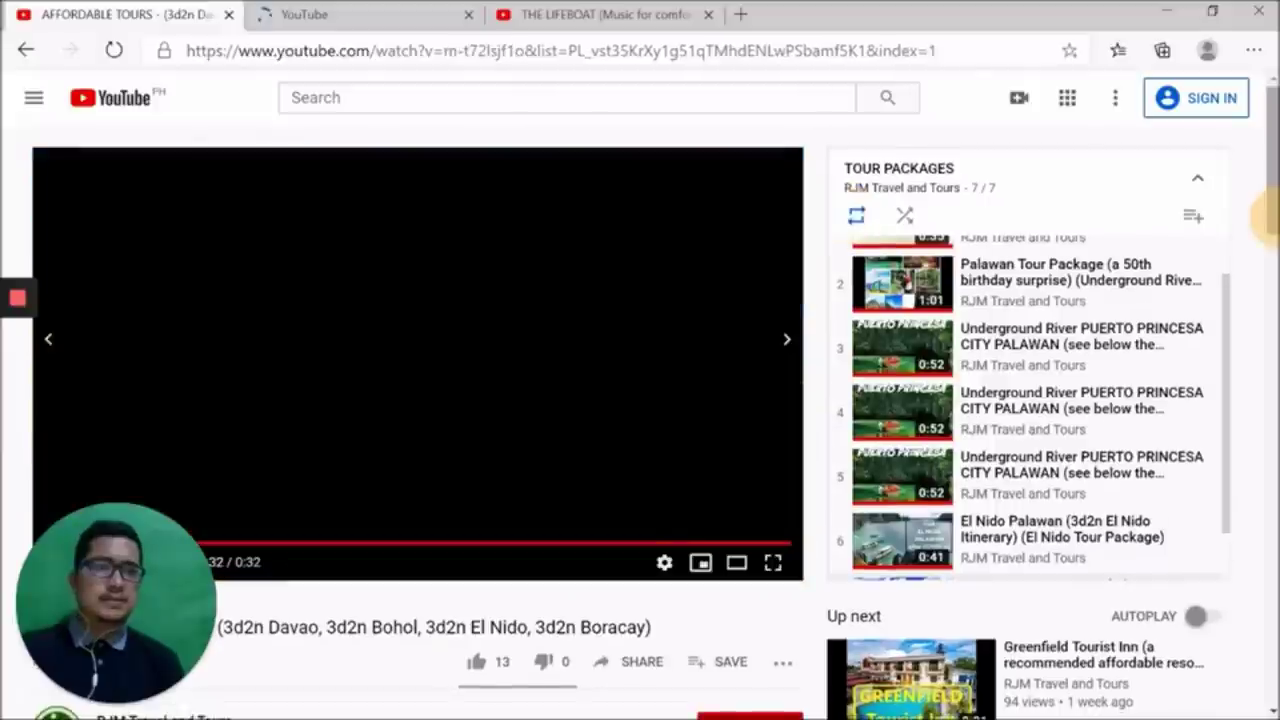
Switch through the tabs to How to Flare PVC Plumbing in the HOW TO playlist
{"action": "left_click", "coordinate": [371, 14]}
{"action": "left_click", "coordinate": [582, 14]}
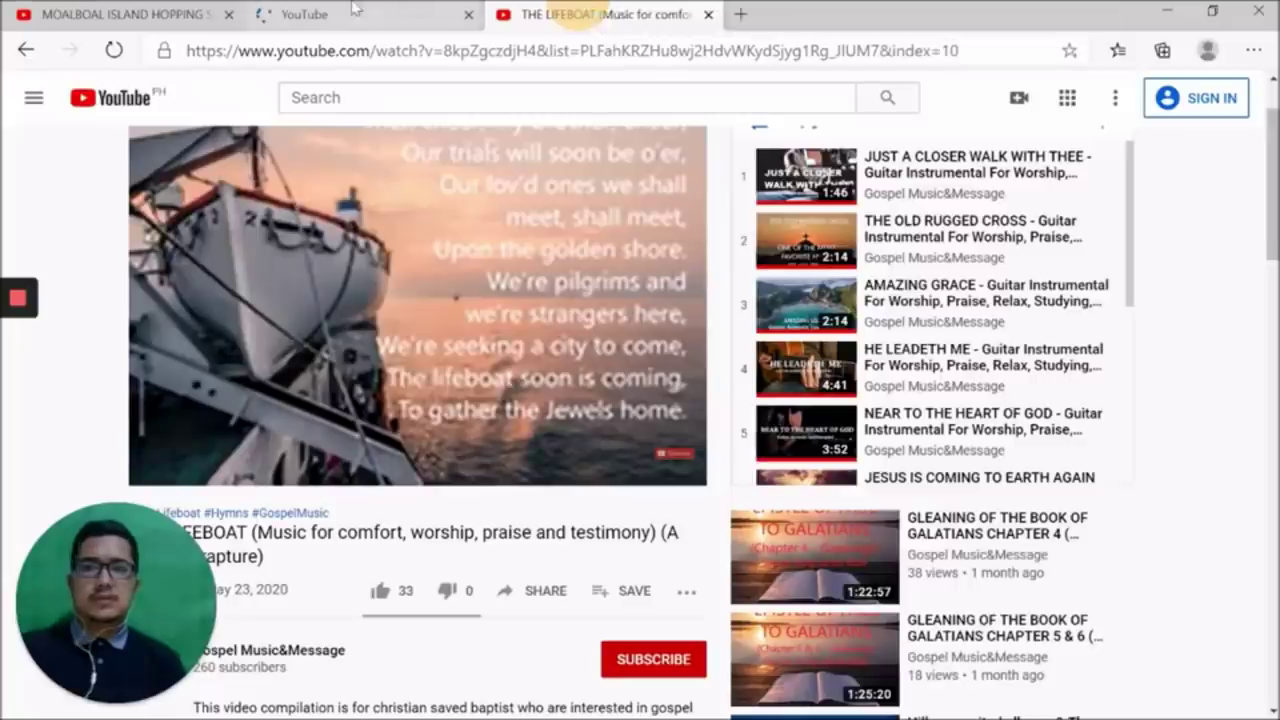
{"action": "left_click", "coordinate": [354, 10]}
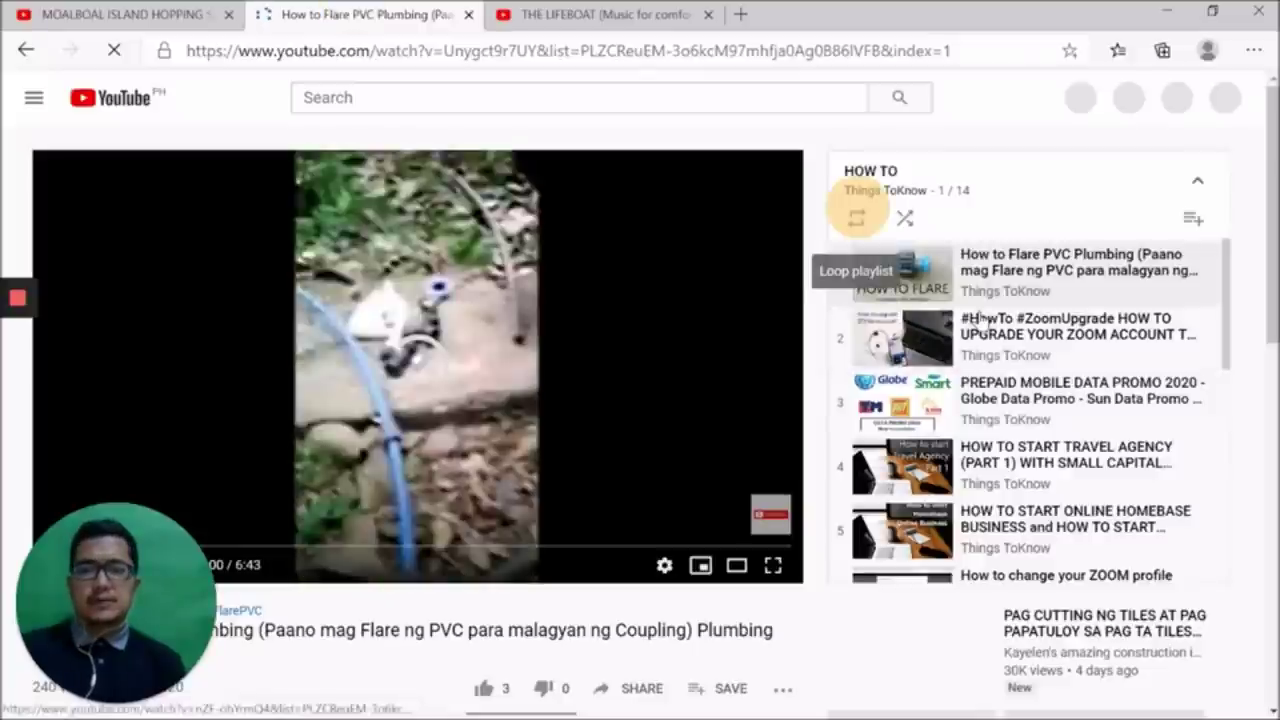
Loop the HOW TO playlist and set the video quality to 144p
{"action": "left_click", "coordinate": [856, 218]}
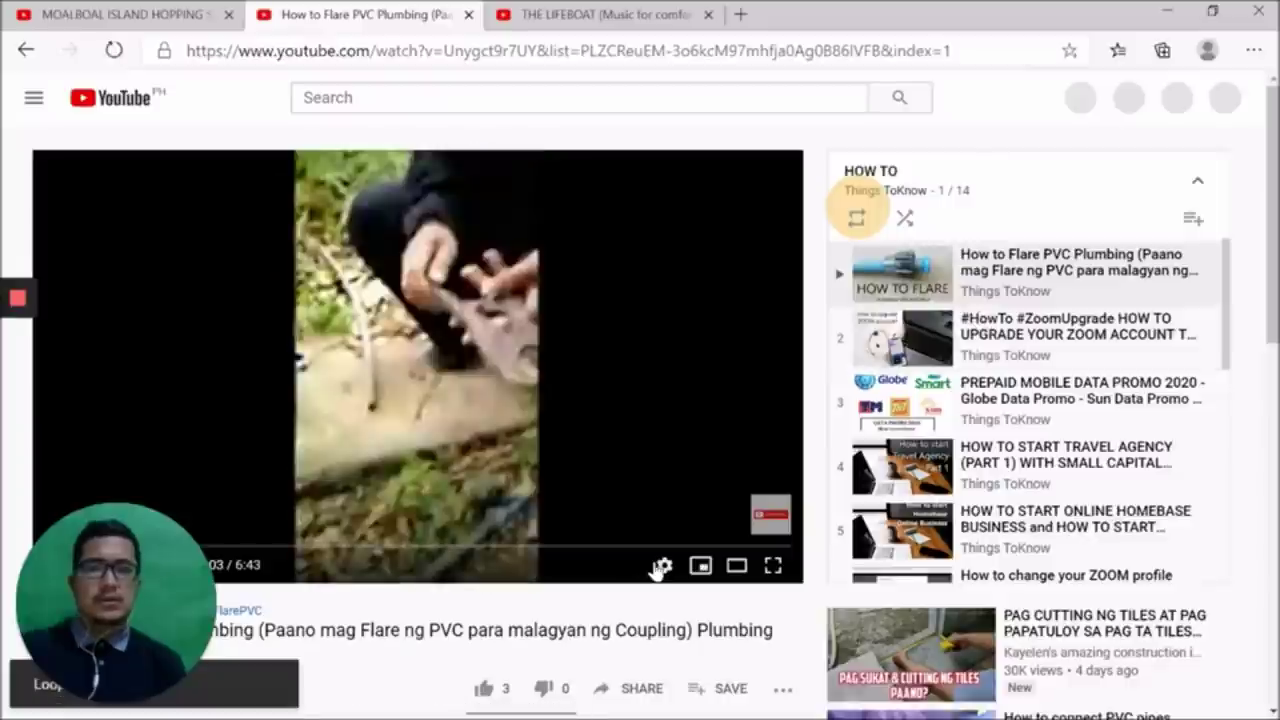
{"action": "left_click", "coordinate": [664, 567]}
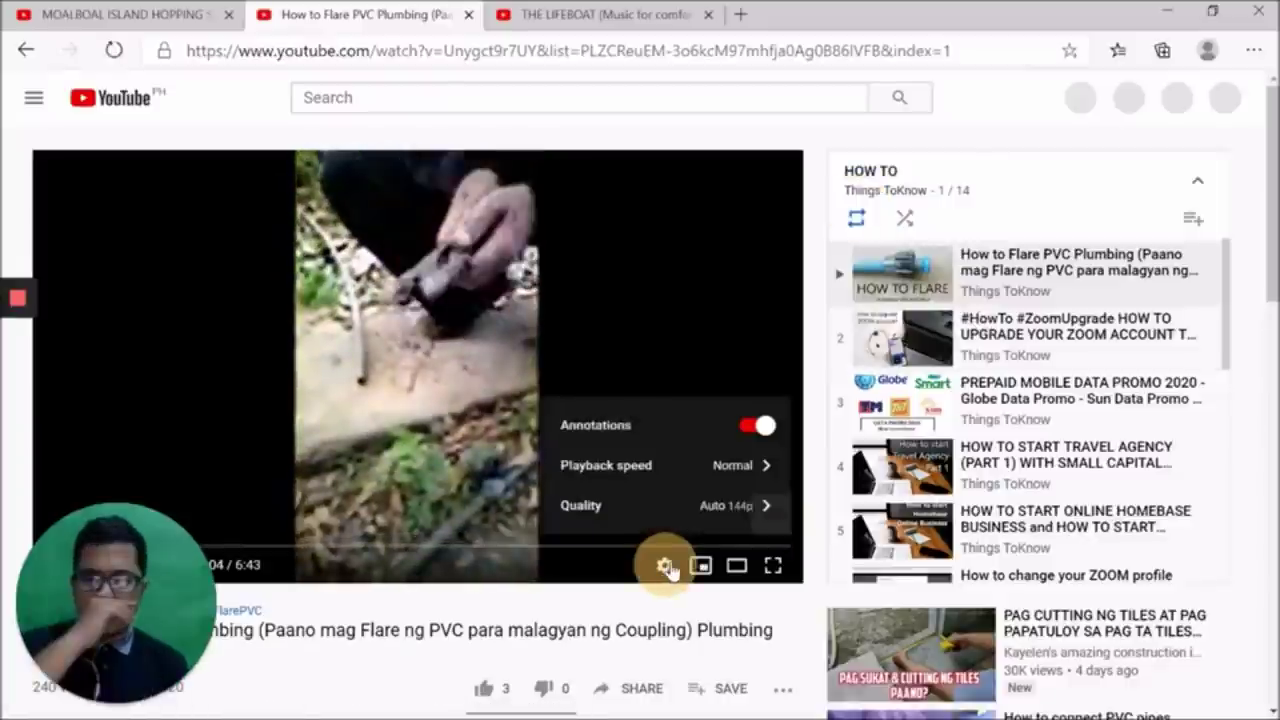
{"action": "left_click", "coordinate": [690, 507]}
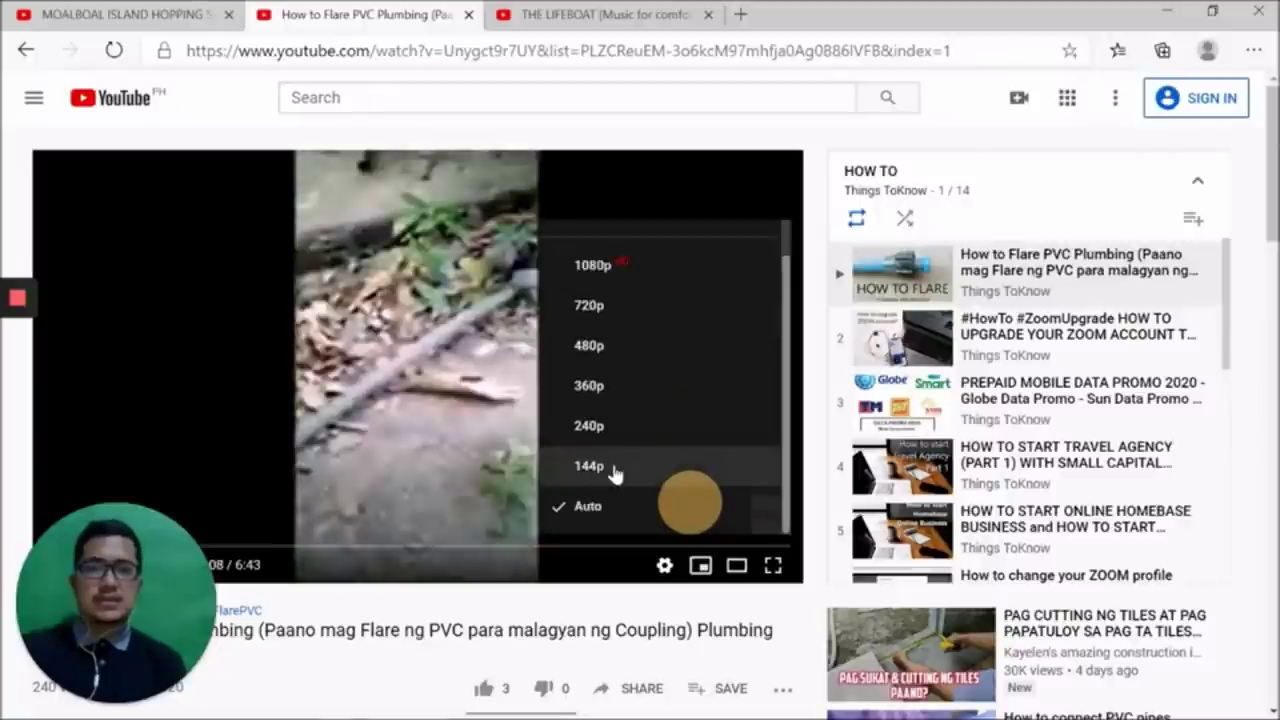
{"action": "left_click", "coordinate": [612, 467]}
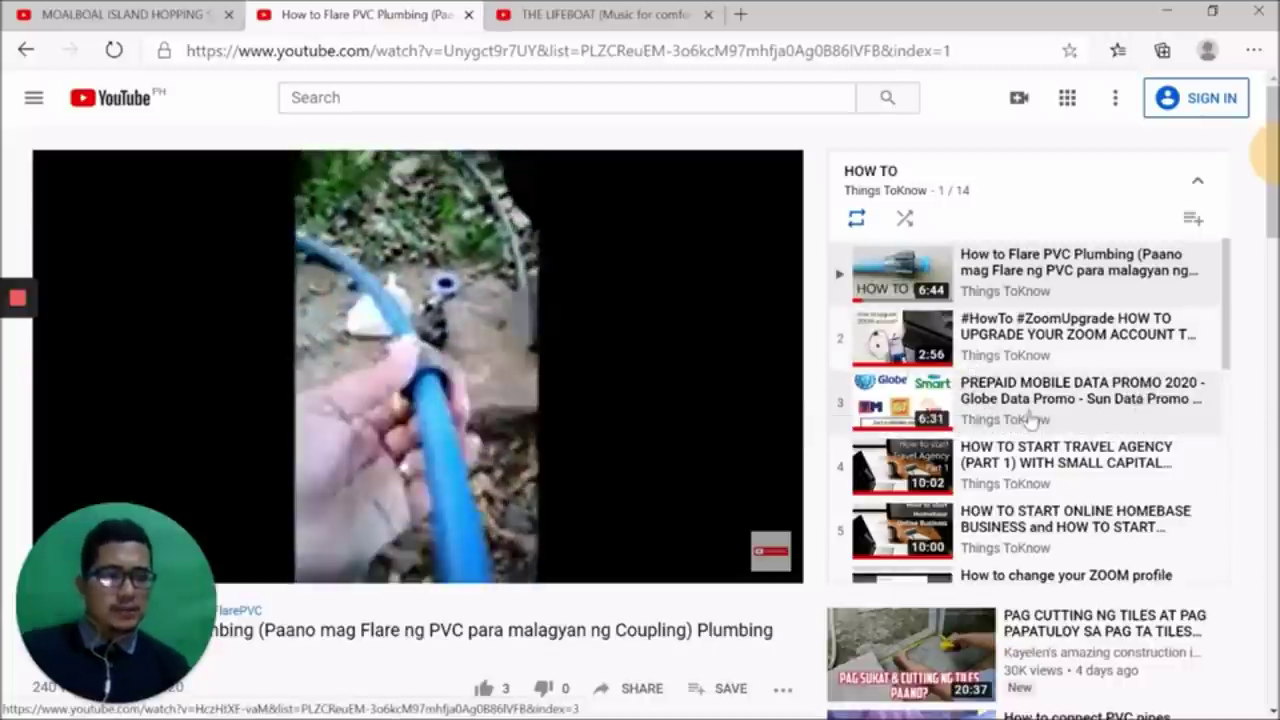
Scroll through the HOW TO playlist, then switch to THE LIFEBOAT video tab
{"action": "scroll", "coordinate": [940, 456], "scroll_direction": "down", "scroll_amount": 1}
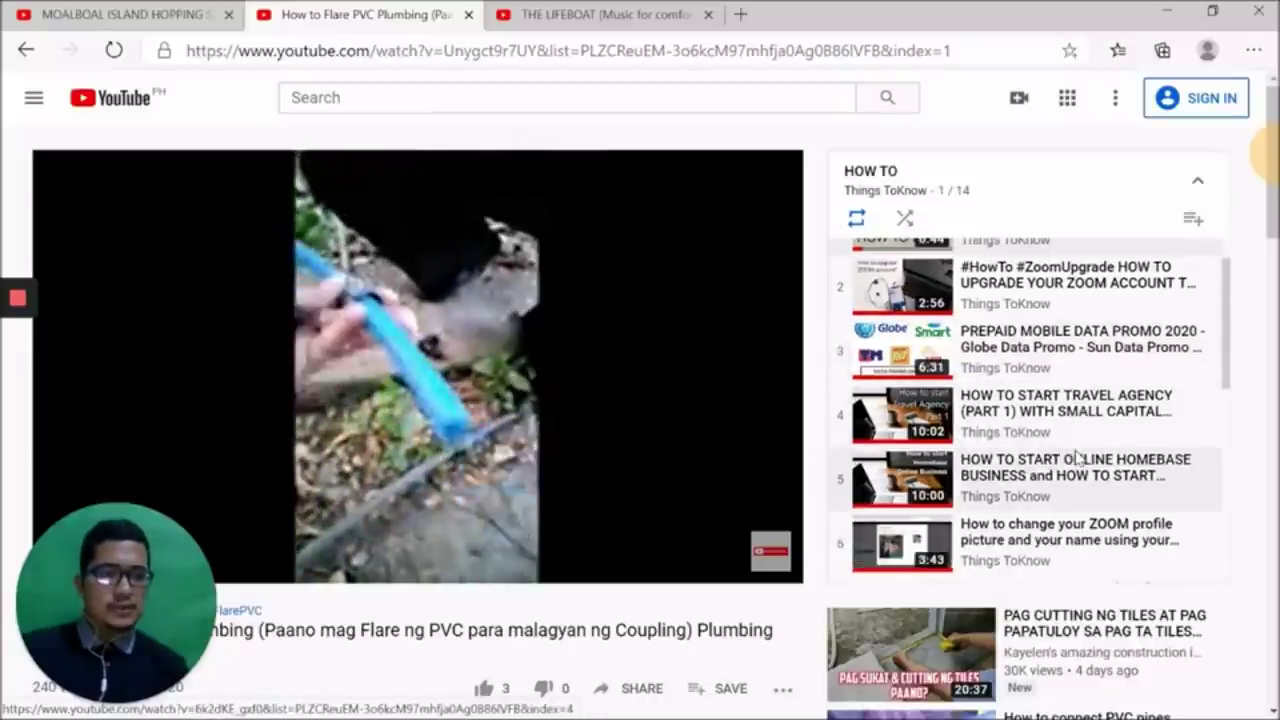
{"action": "scroll", "coordinate": [1077, 456], "scroll_direction": "down", "scroll_amount": 1}
{"action": "scroll", "coordinate": [1017, 453], "scroll_direction": "down", "scroll_amount": 2}
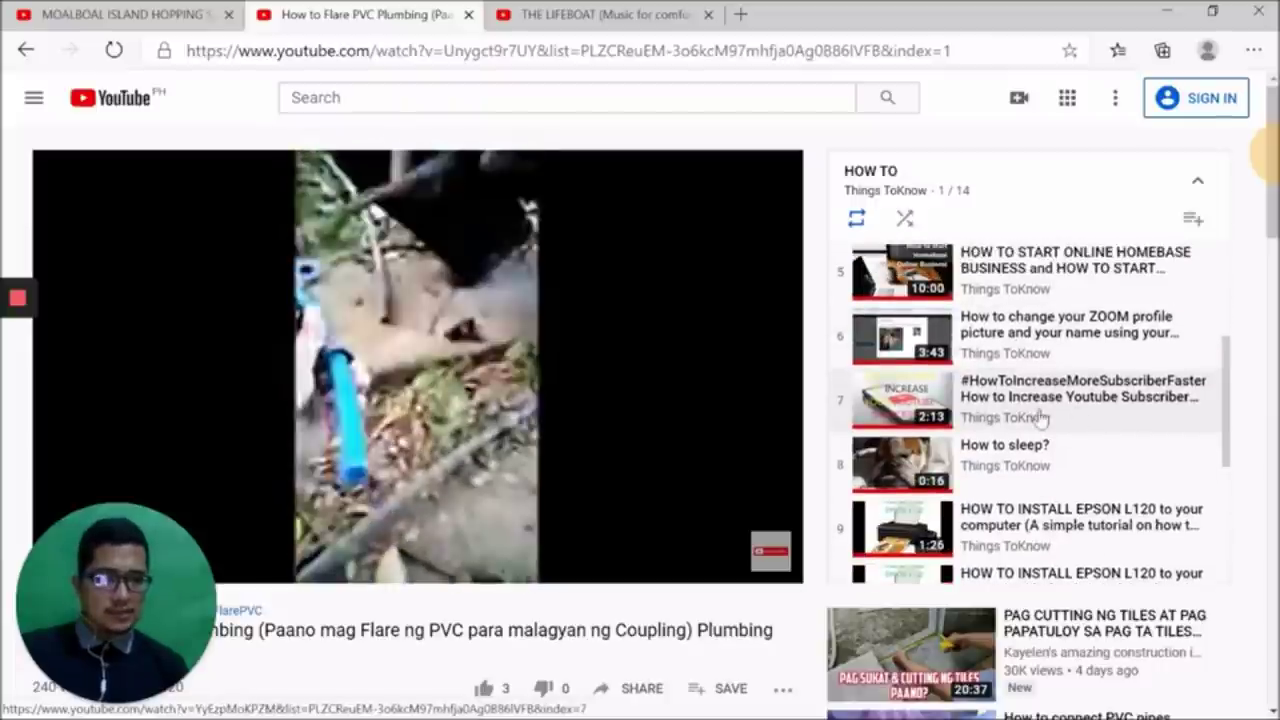
{"action": "scroll", "coordinate": [1040, 418], "scroll_direction": "down", "scroll_amount": 3}
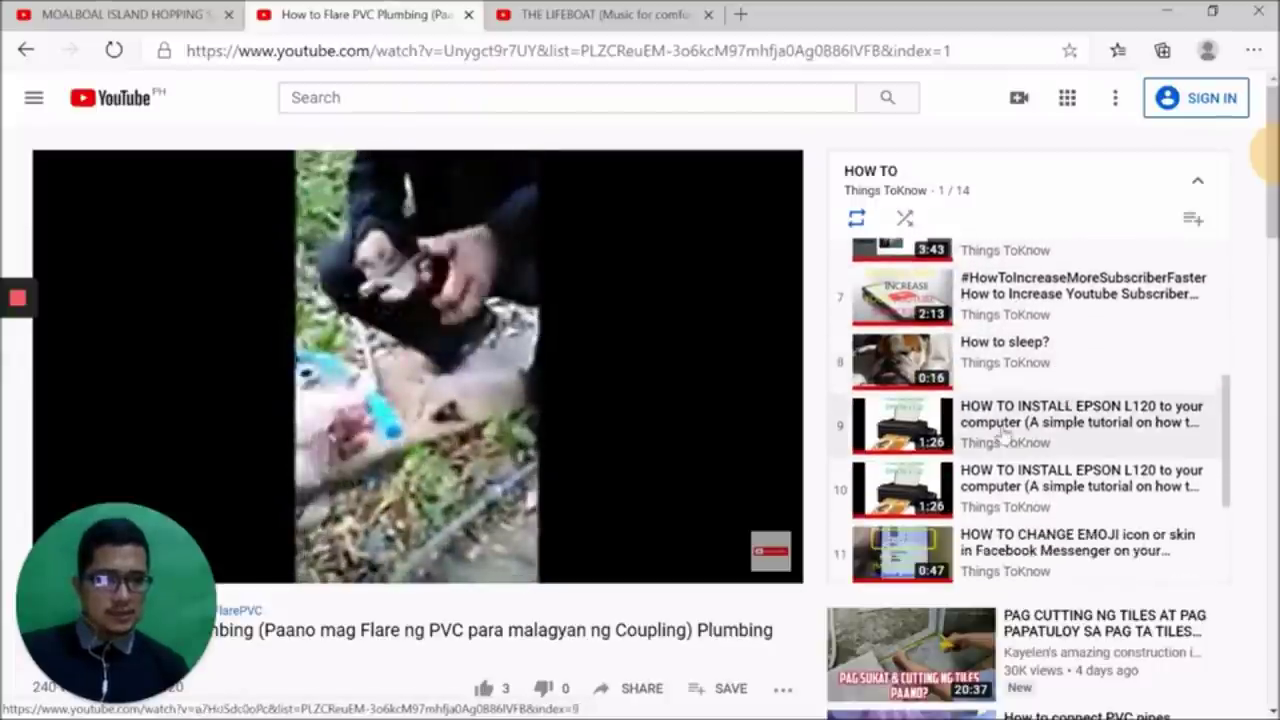
{"action": "scroll", "coordinate": [1010, 445], "scroll_direction": "down", "scroll_amount": 2}
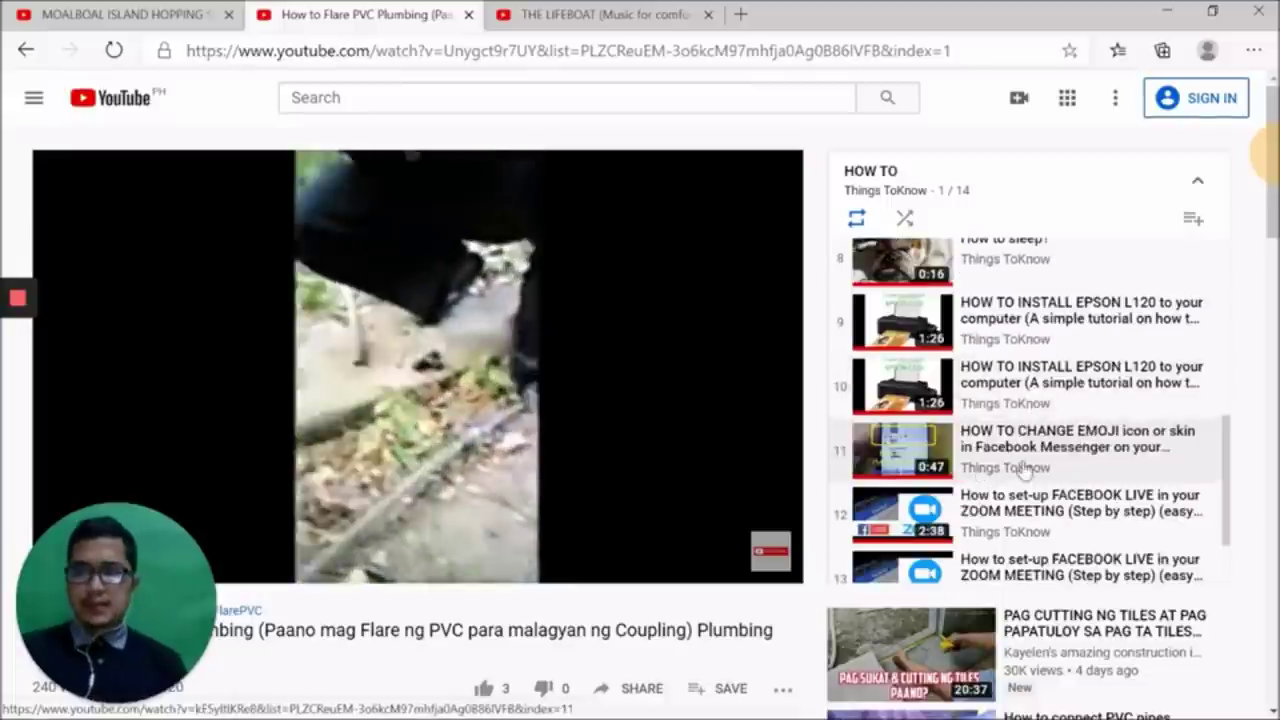
{"action": "scroll", "coordinate": [1025, 470], "scroll_direction": "down", "scroll_amount": 3}
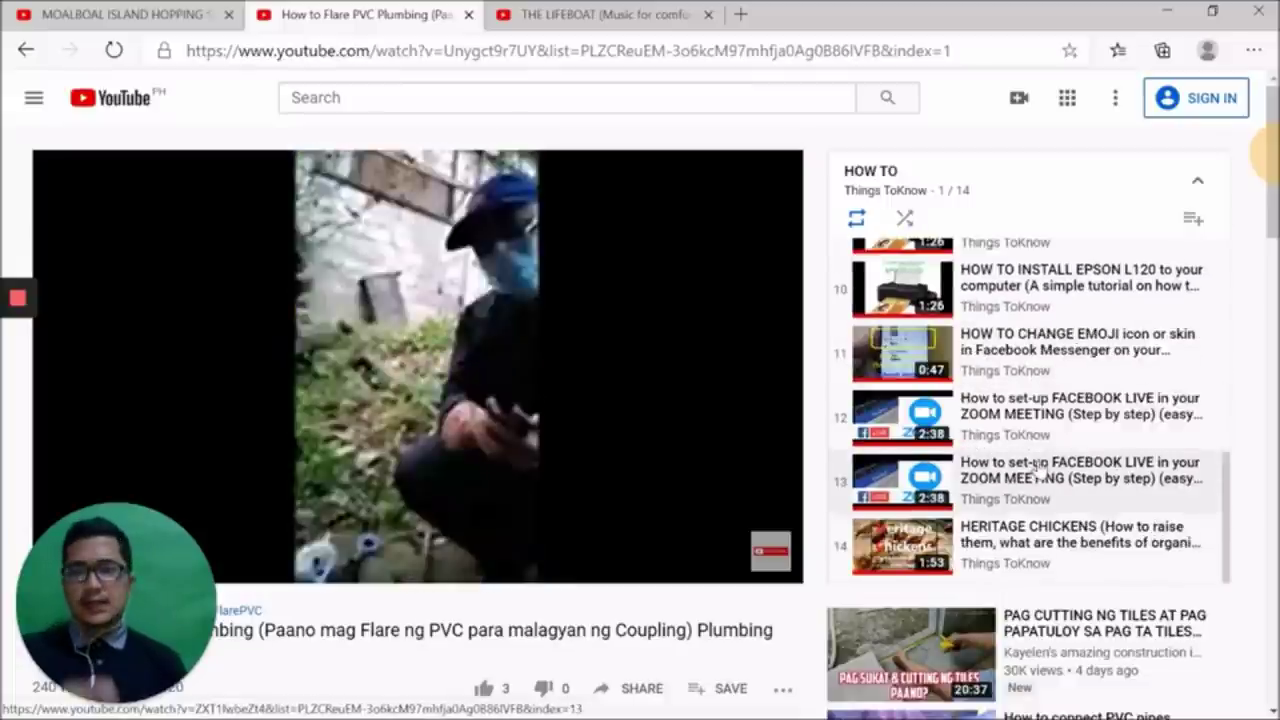
{"action": "mouse_move", "coordinate": [598, 392]}
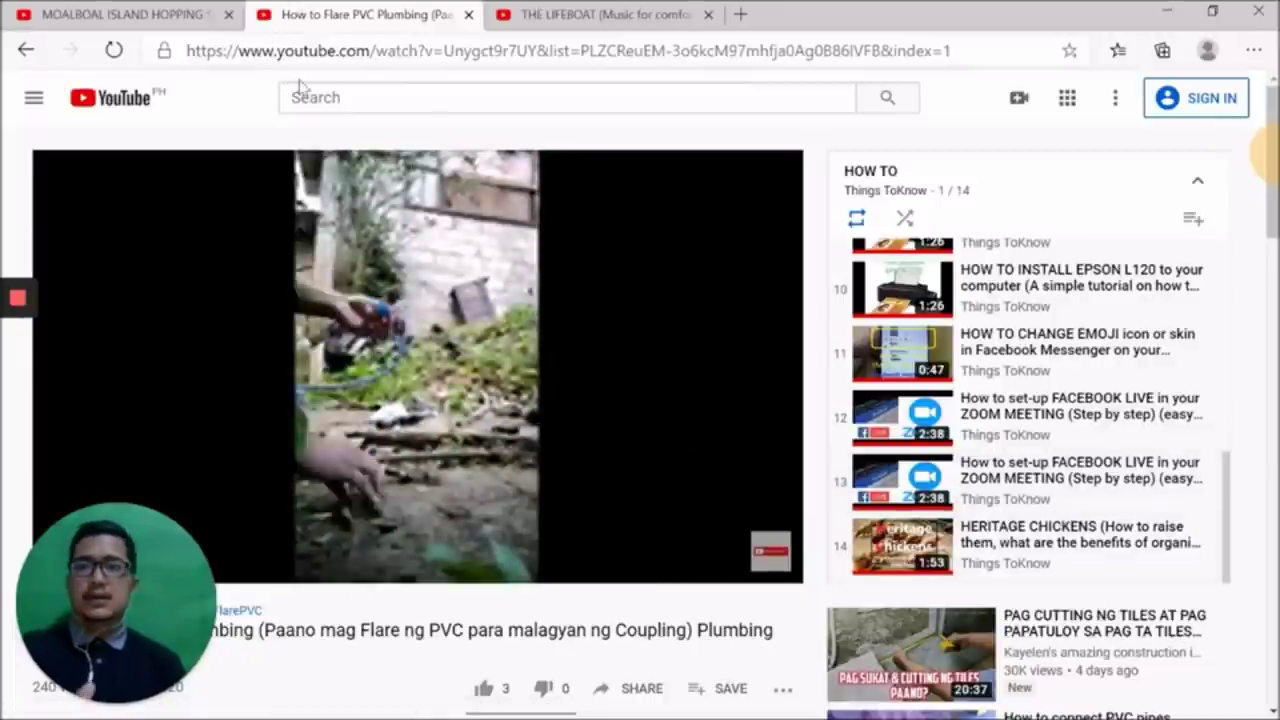
{"action": "mouse_move", "coordinate": [490, 230]}
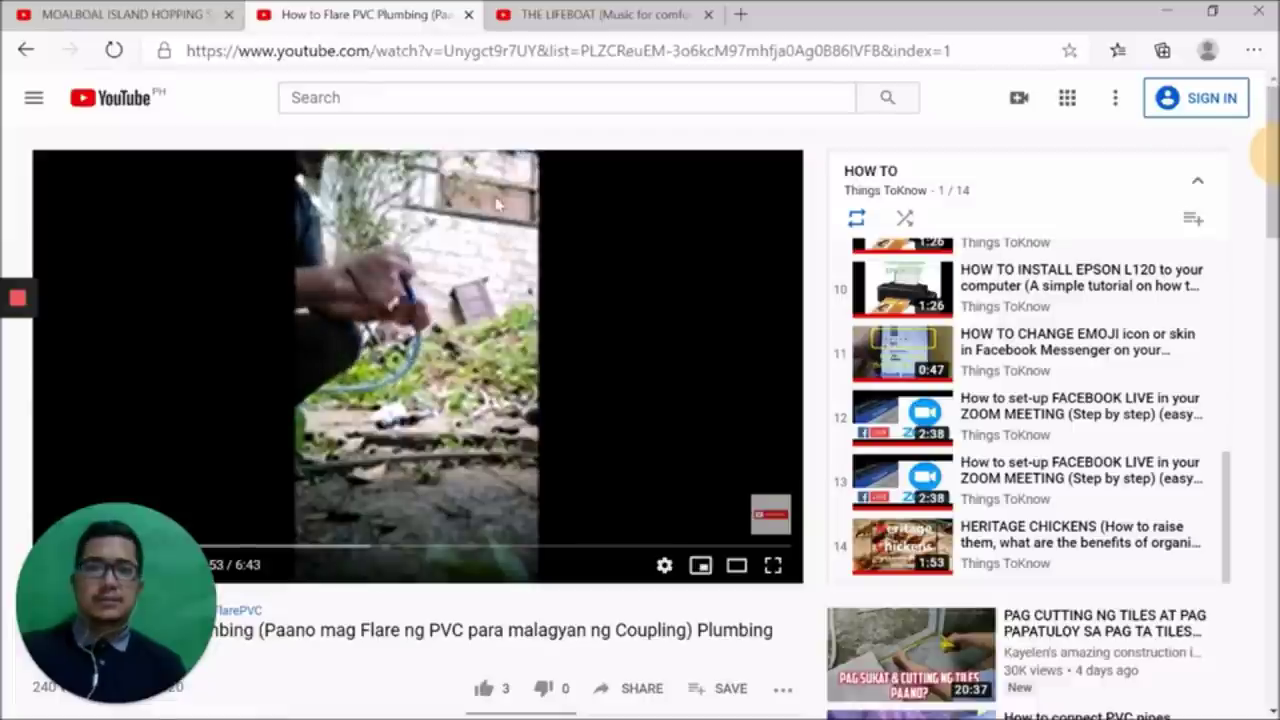
{"action": "left_click", "coordinate": [624, 14]}
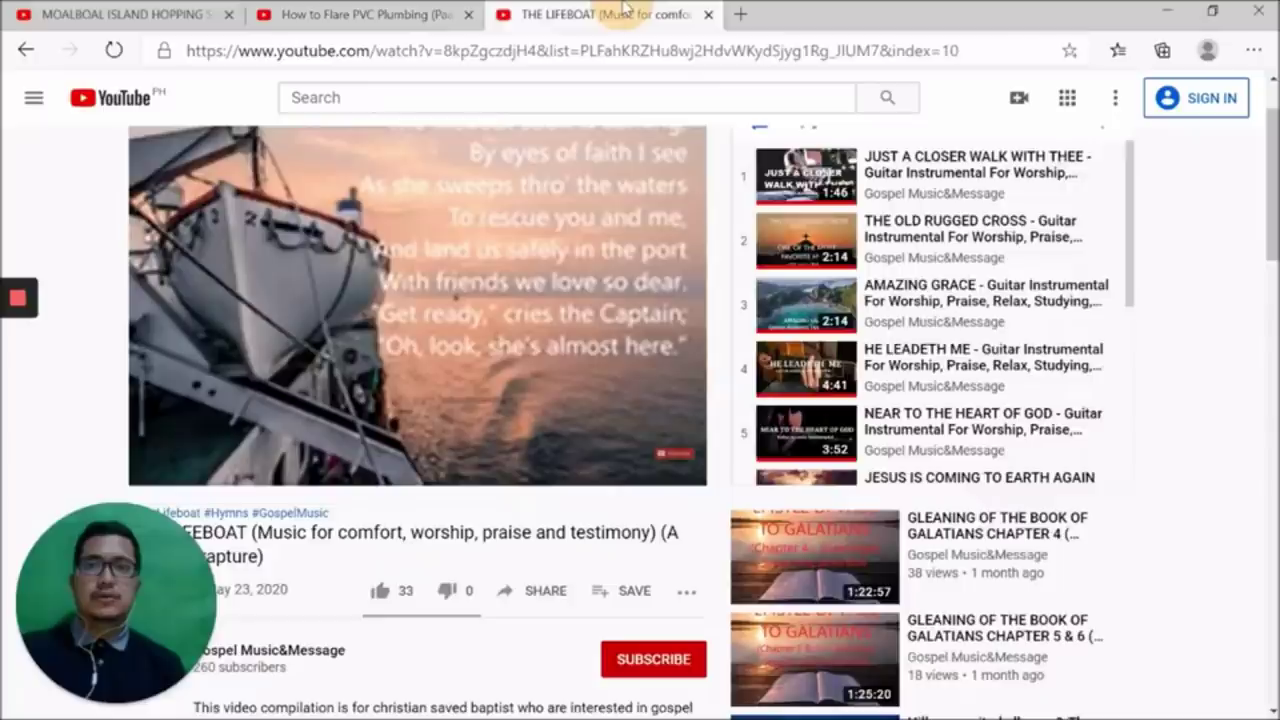
Minimize Edge, glance at the YTC GOSPEL MUSIC&MESSAGE folder, then minimize File Explorer
{"action": "left_click", "coordinate": [1167, 10]}
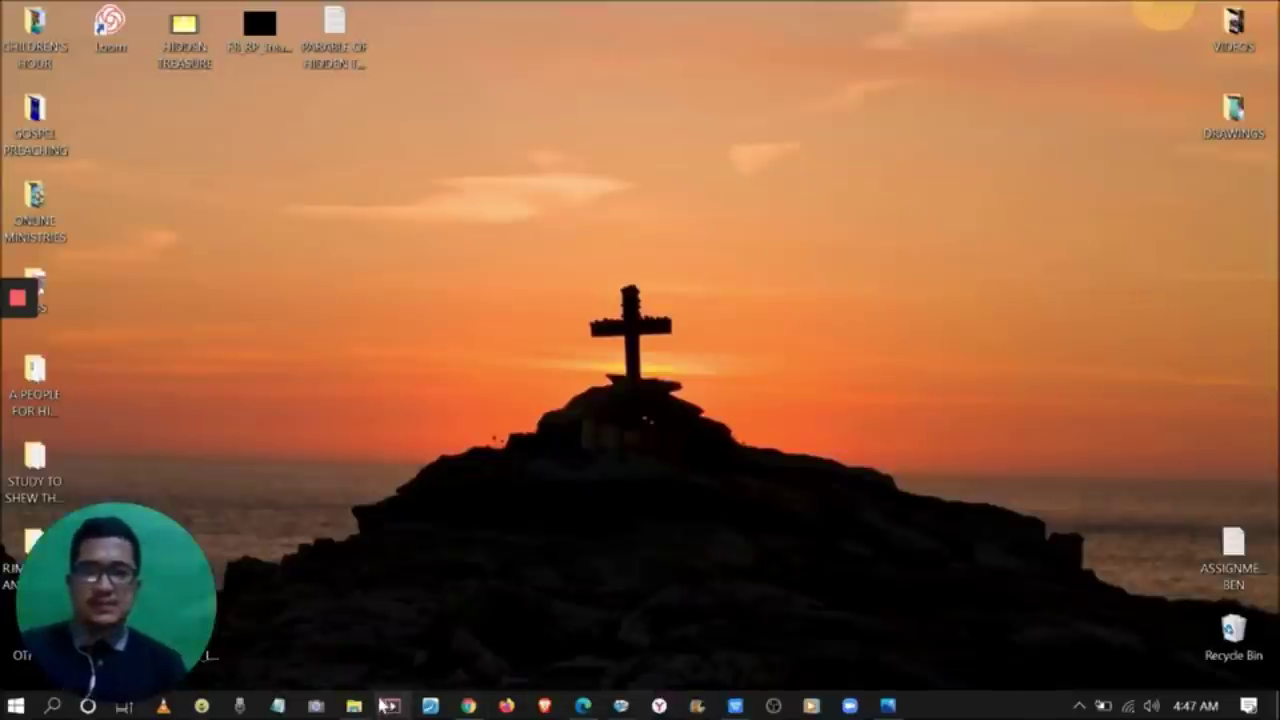
{"action": "left_click", "coordinate": [354, 708]}
{"action": "left_click", "coordinate": [411, 386]}
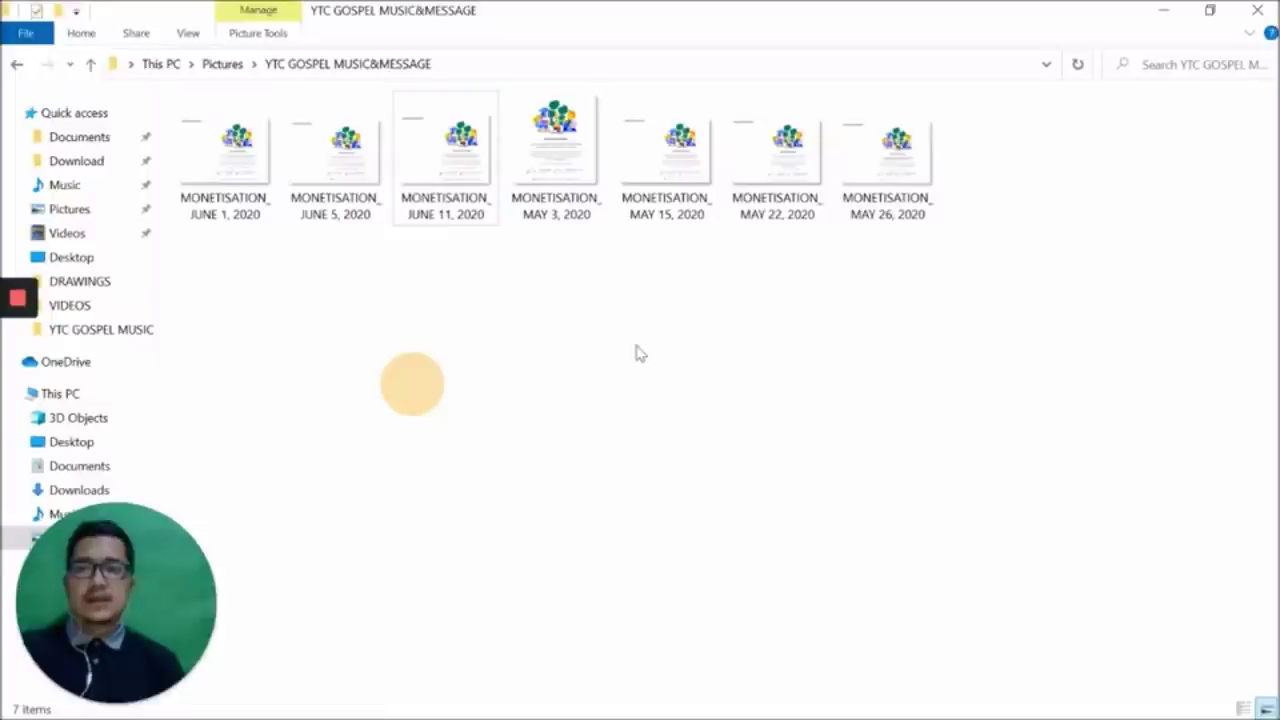
{"action": "left_click", "coordinate": [1172, 9]}
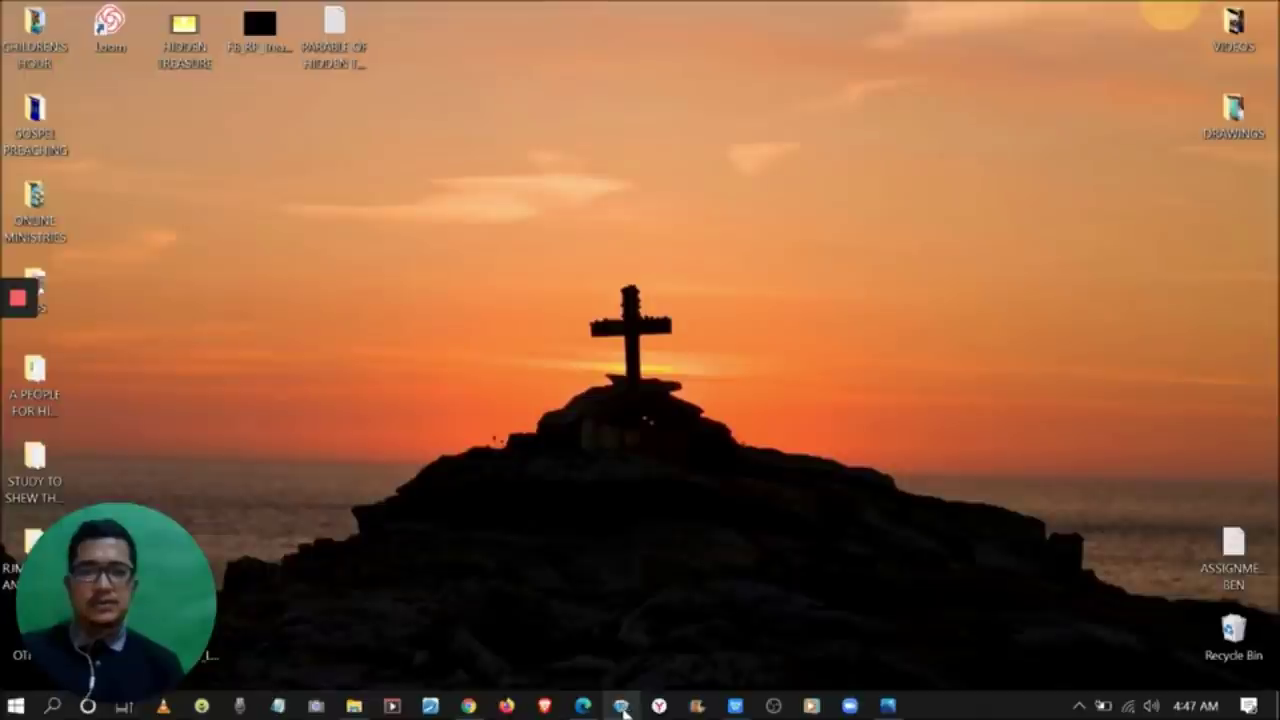
Bring Chrome up full-screen, reload the Palawan Tour Package playlist, then restore it to a small window
{"action": "left_click", "coordinate": [622, 708]}
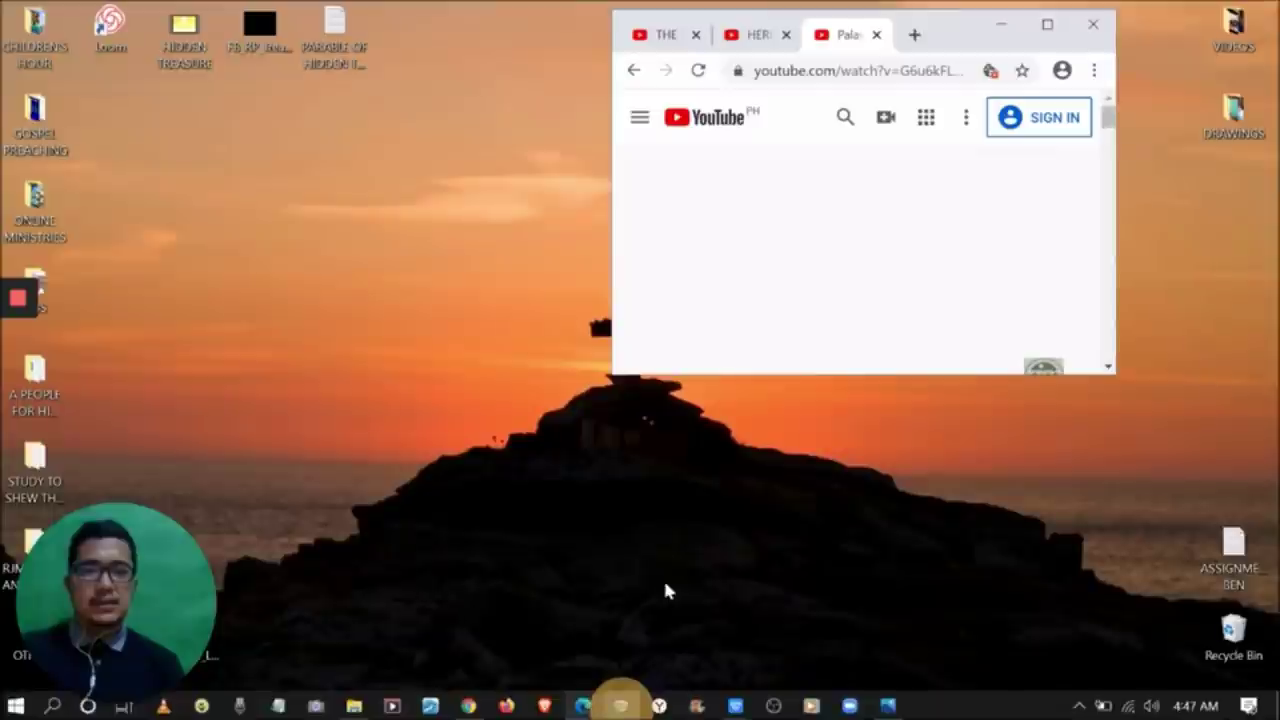
{"action": "left_click", "coordinate": [1047, 24]}
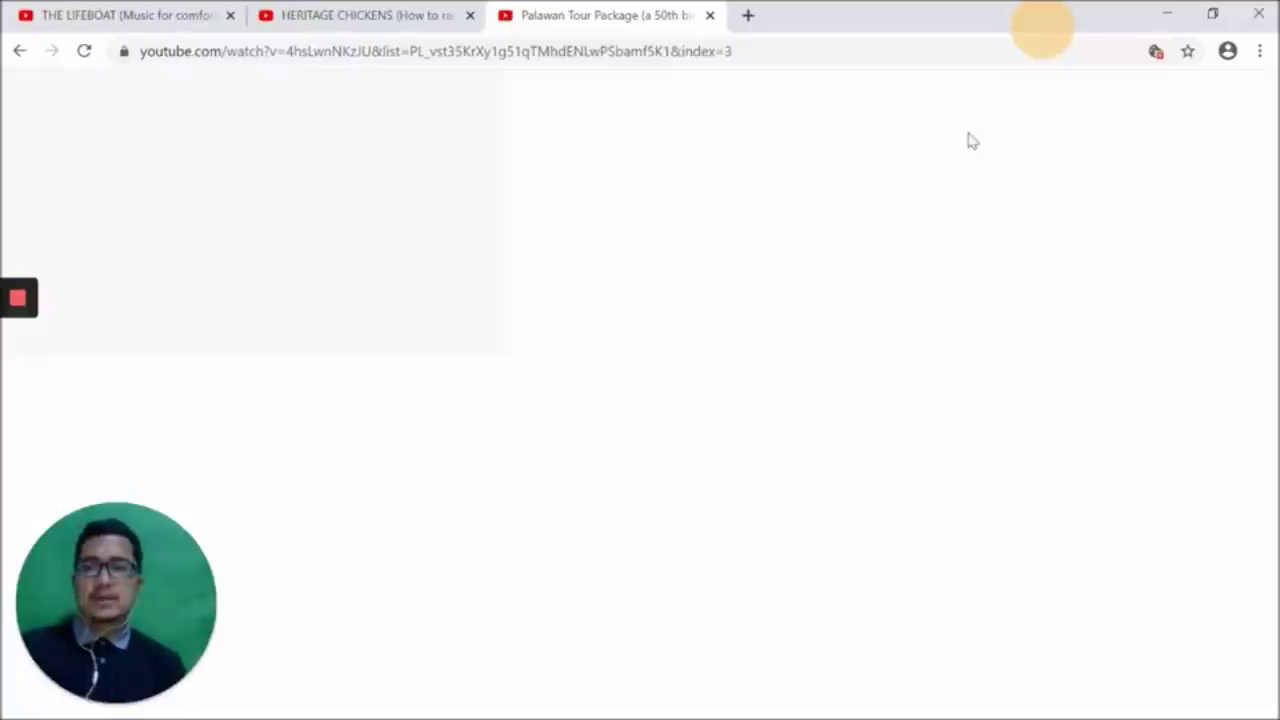
{"action": "left_click", "coordinate": [86, 52]}
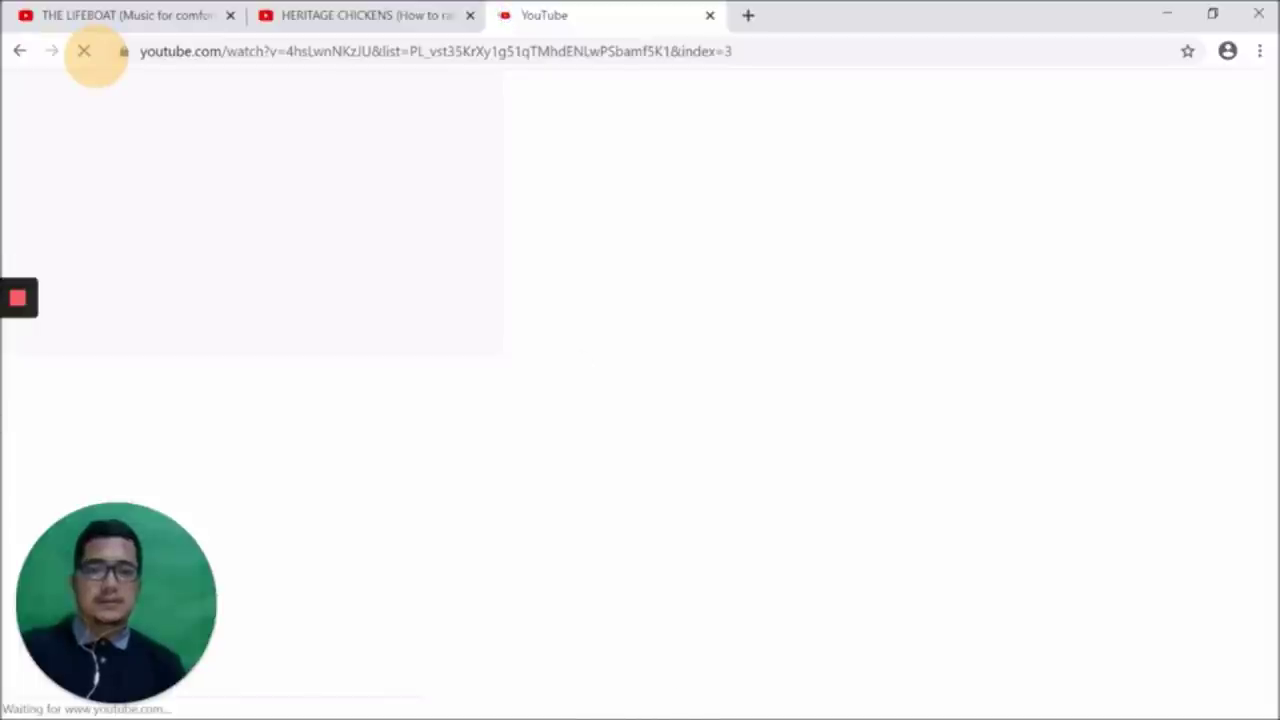
{"action": "left_click", "coordinate": [1234, 18]}
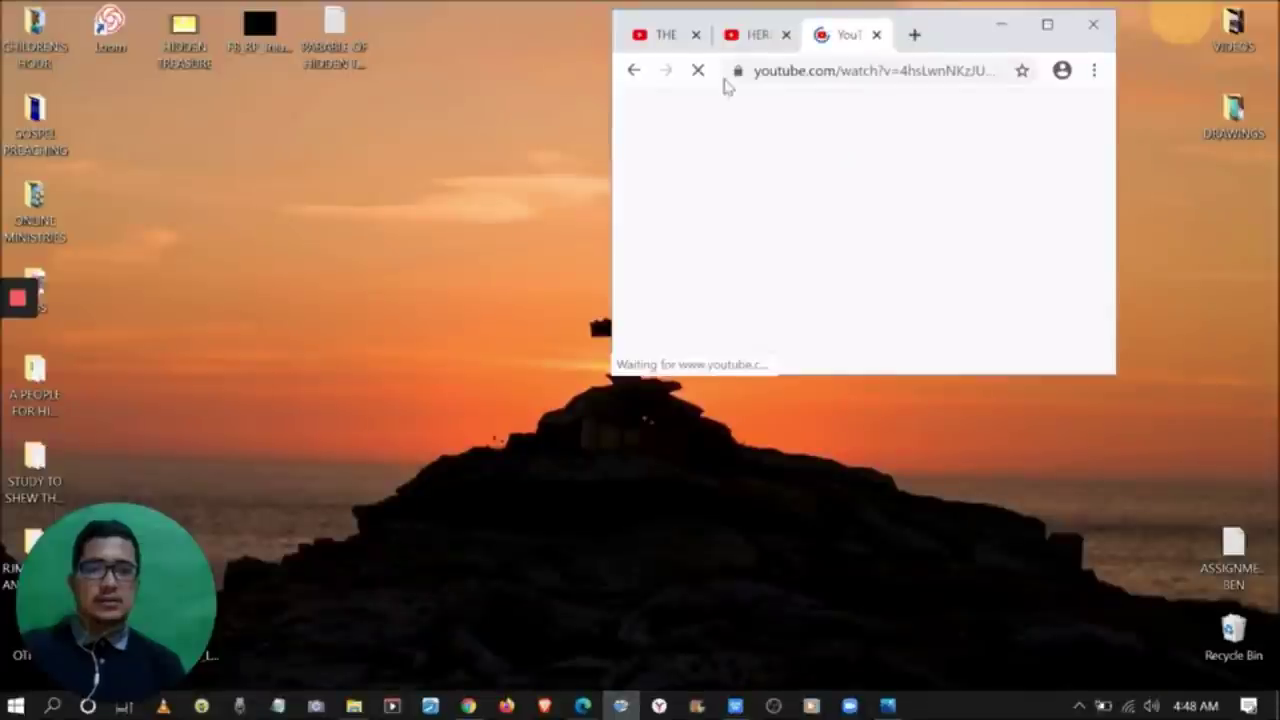
Restore the Edge window beside Chrome and launch Yandex Browser from the taskbar
{"action": "left_click", "coordinate": [584, 706]}
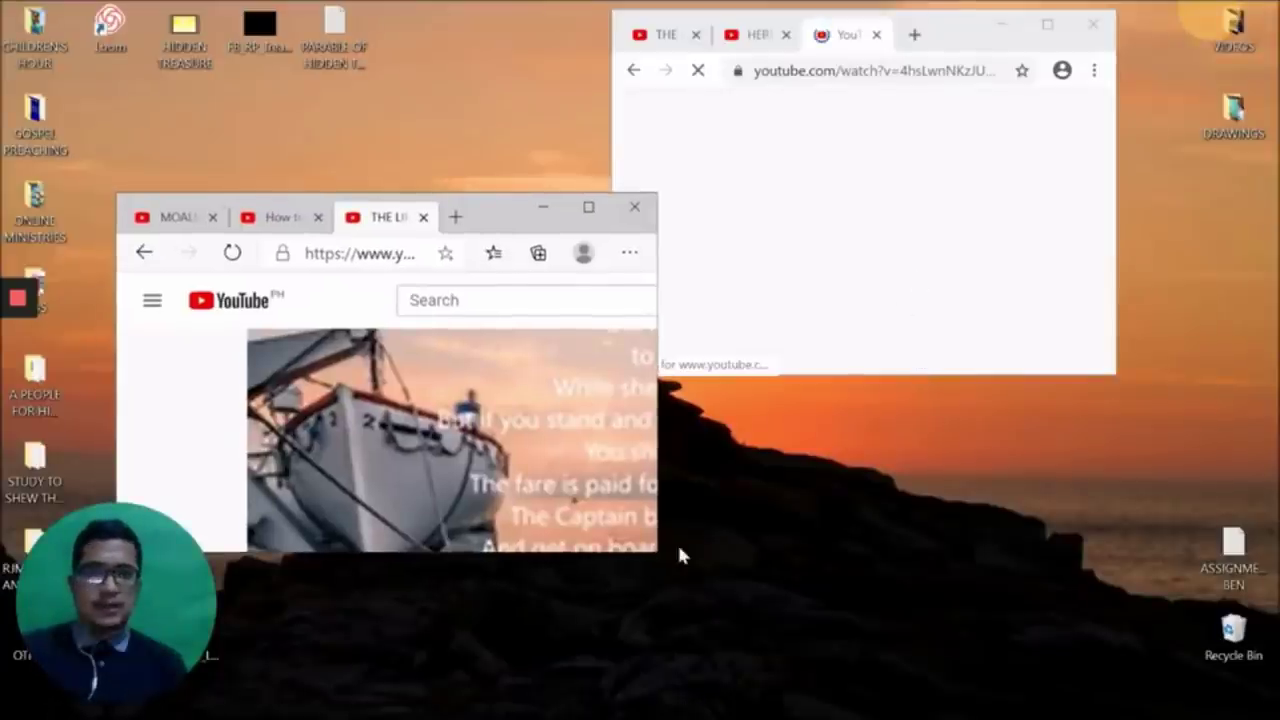
{"action": "mouse_move", "coordinate": [583, 716]}
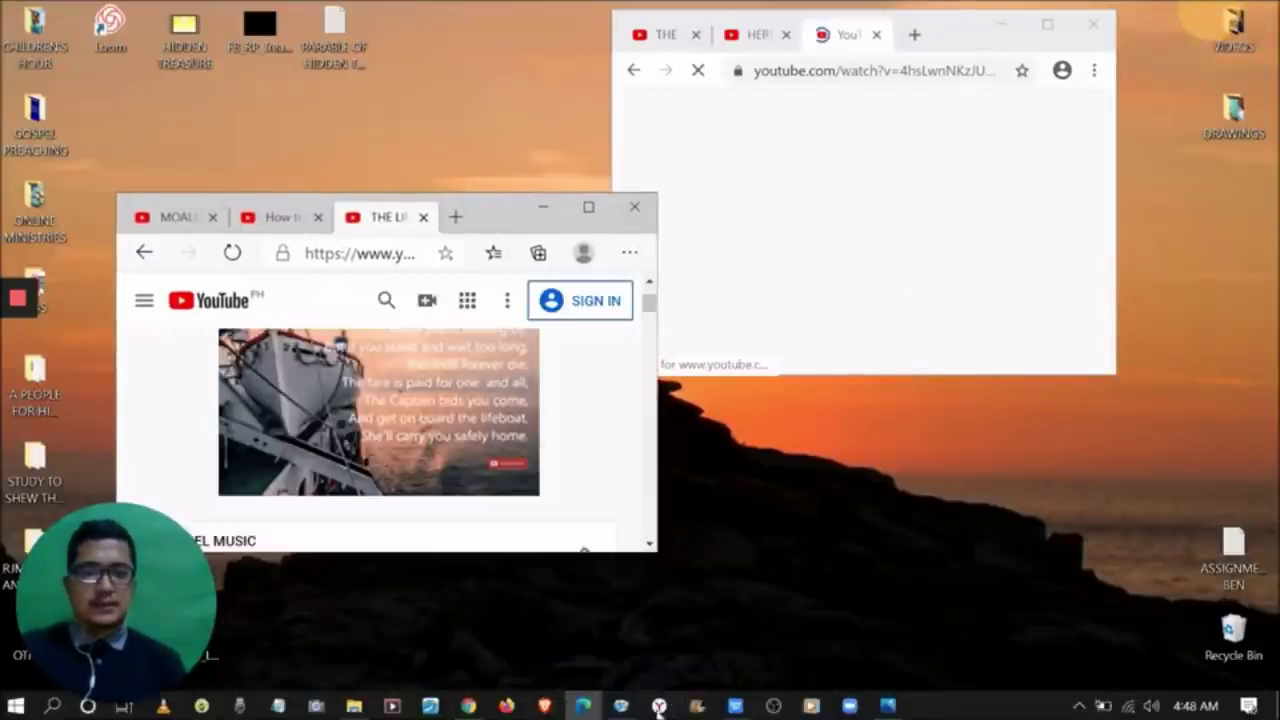
{"action": "left_click", "coordinate": [659, 704]}
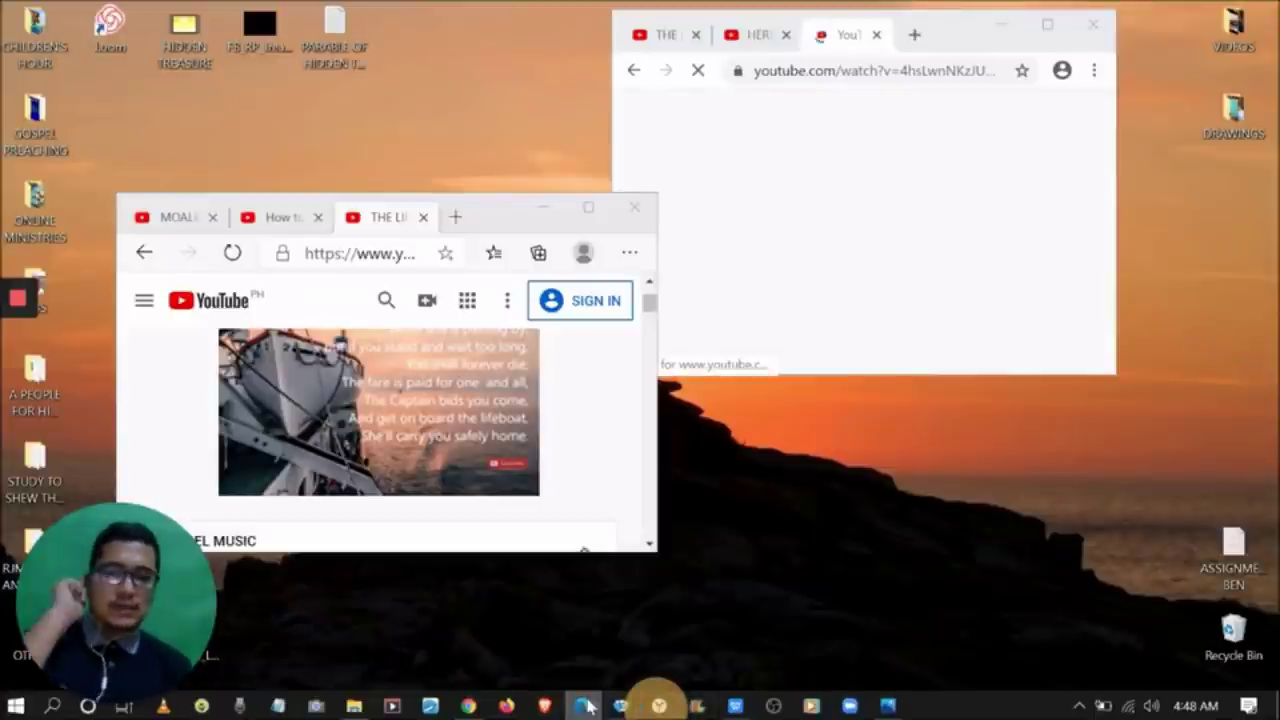
{"action": "left_click", "coordinate": [506, 706]}
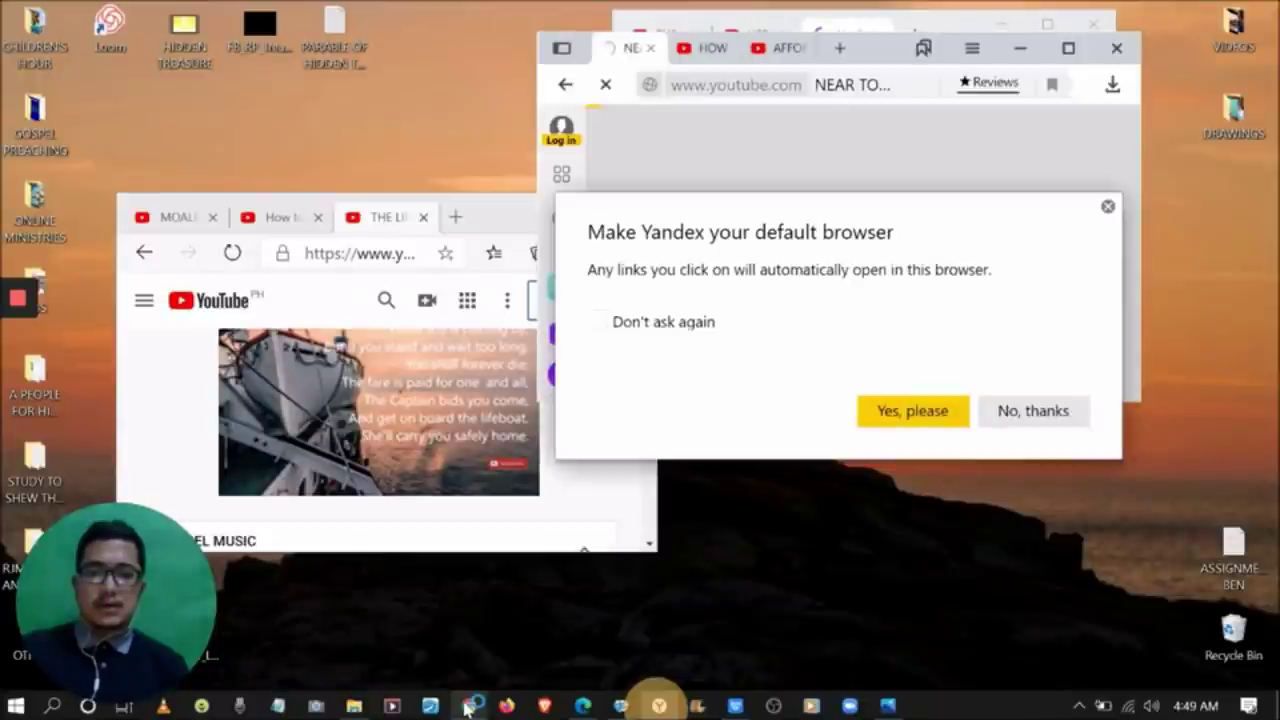
Decline the Yandex default-browser prompt, maximize the window, and reload the failed YouTube page
{"action": "left_click", "coordinate": [1033, 411]}
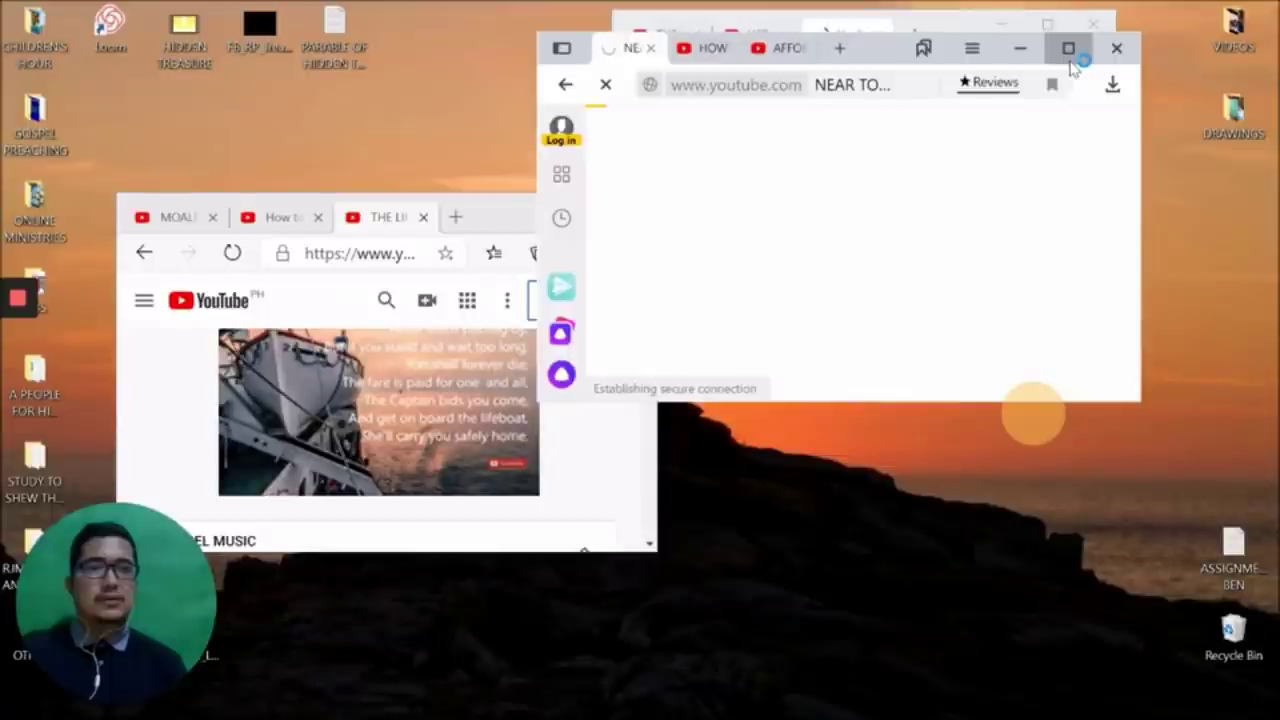
{"action": "left_click", "coordinate": [1068, 50]}
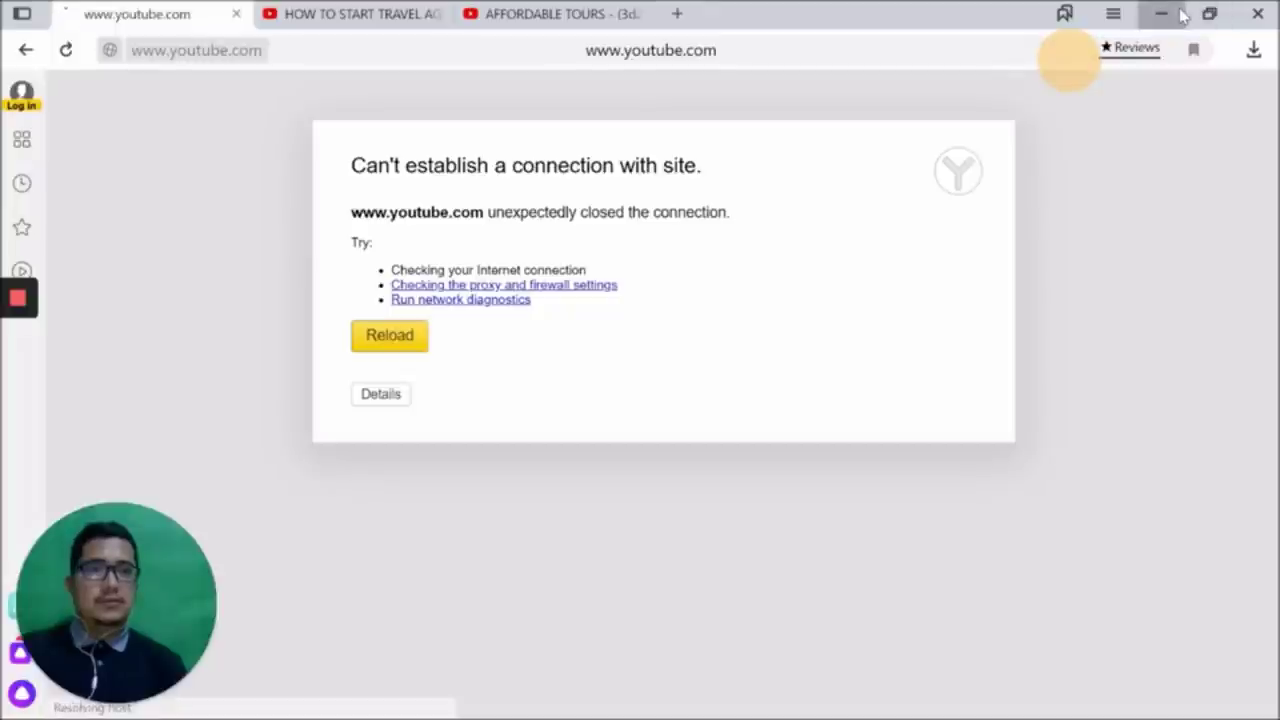
{"action": "left_click", "coordinate": [1178, 14]}
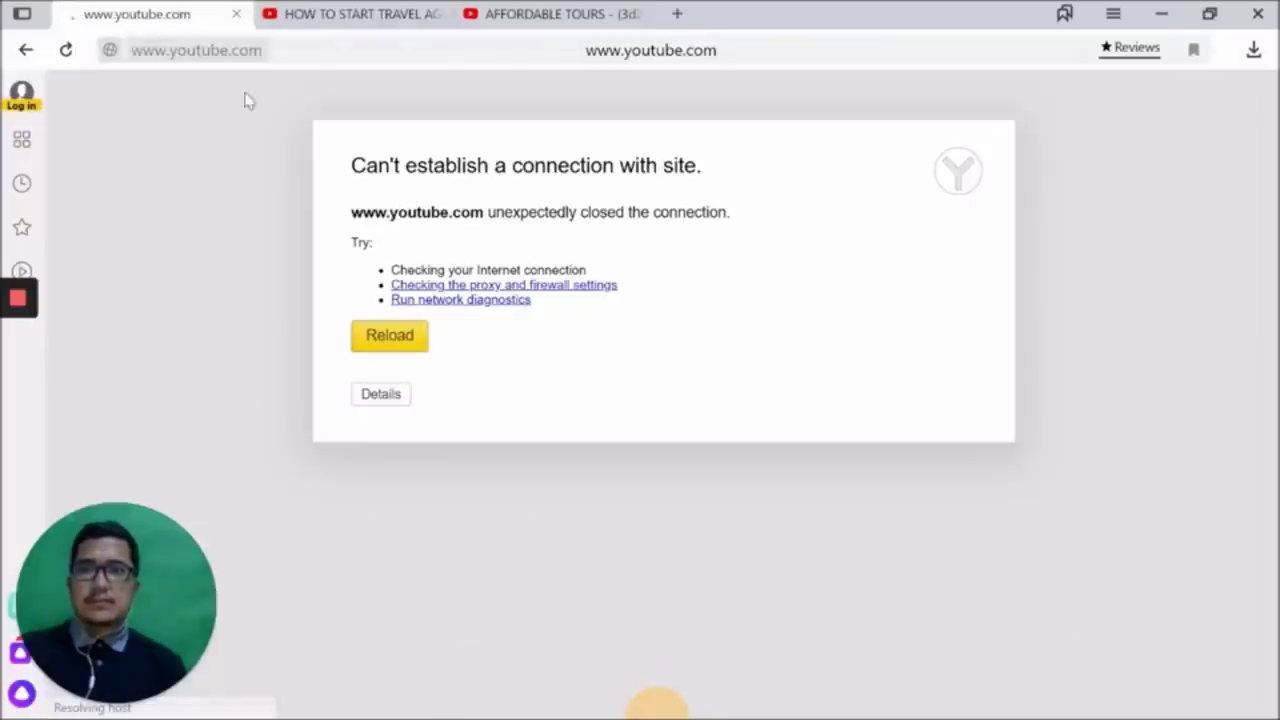
{"action": "left_click", "coordinate": [65, 50]}
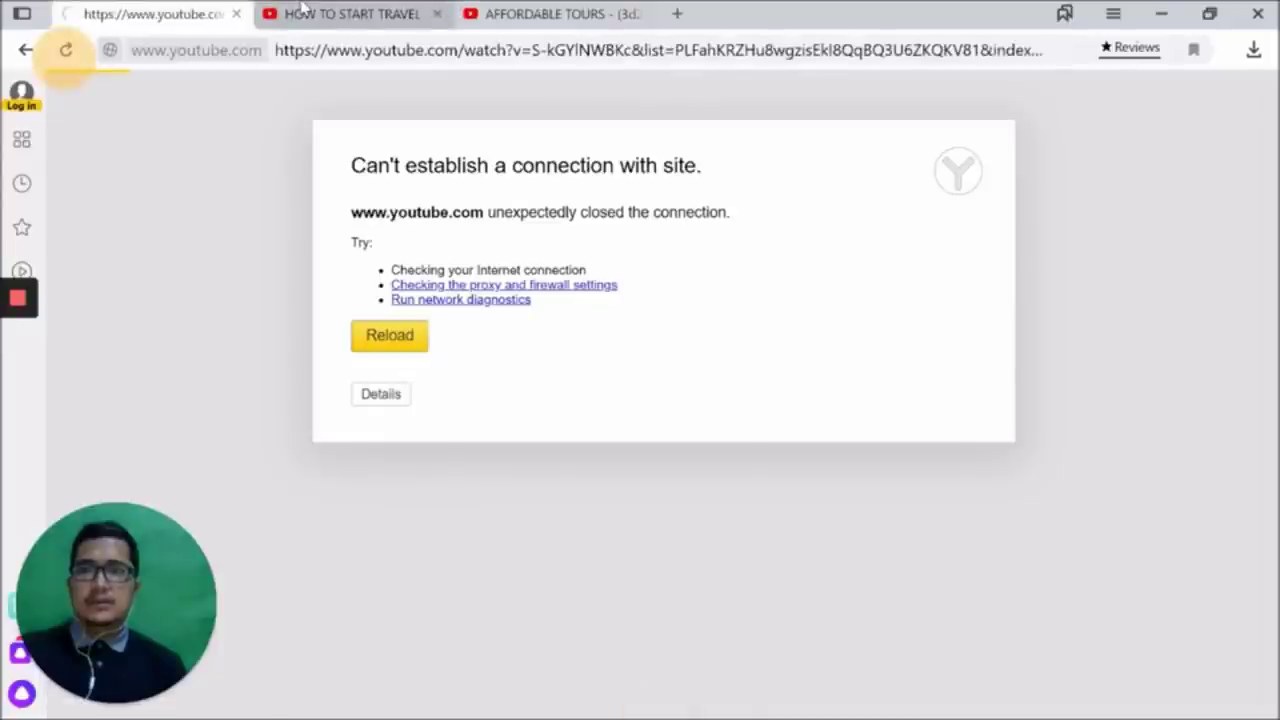
Load each YouTube tab, move the loading tab into second position, then restore the window down
{"action": "left_click", "coordinate": [303, 12]}
{"action": "left_click", "coordinate": [550, 14]}
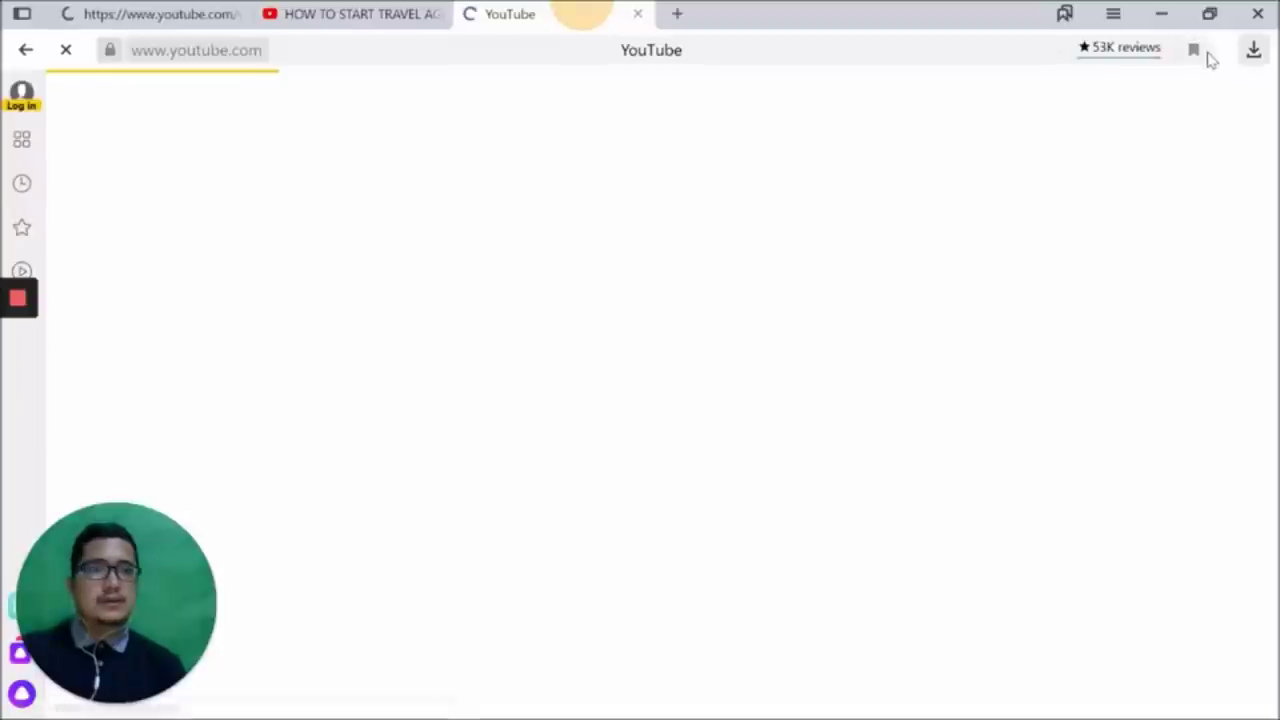
{"action": "left_click", "coordinate": [350, 12]}
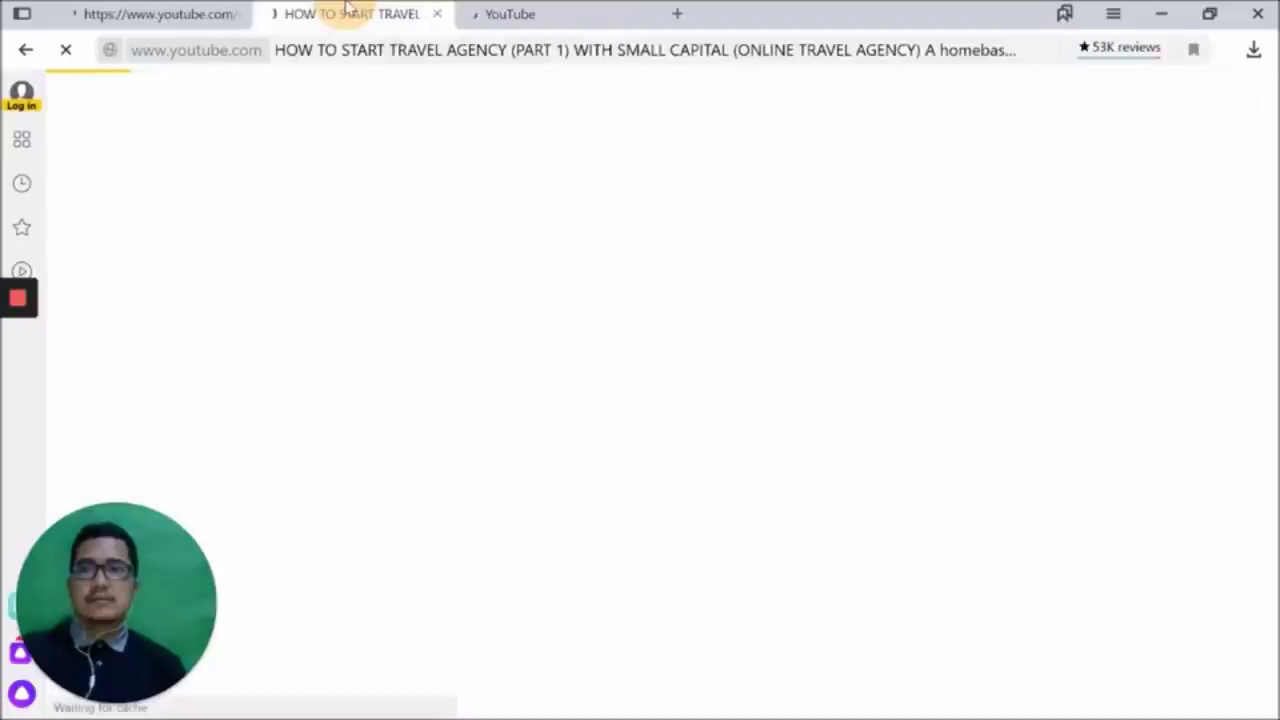
{"action": "left_click", "coordinate": [533, 10]}
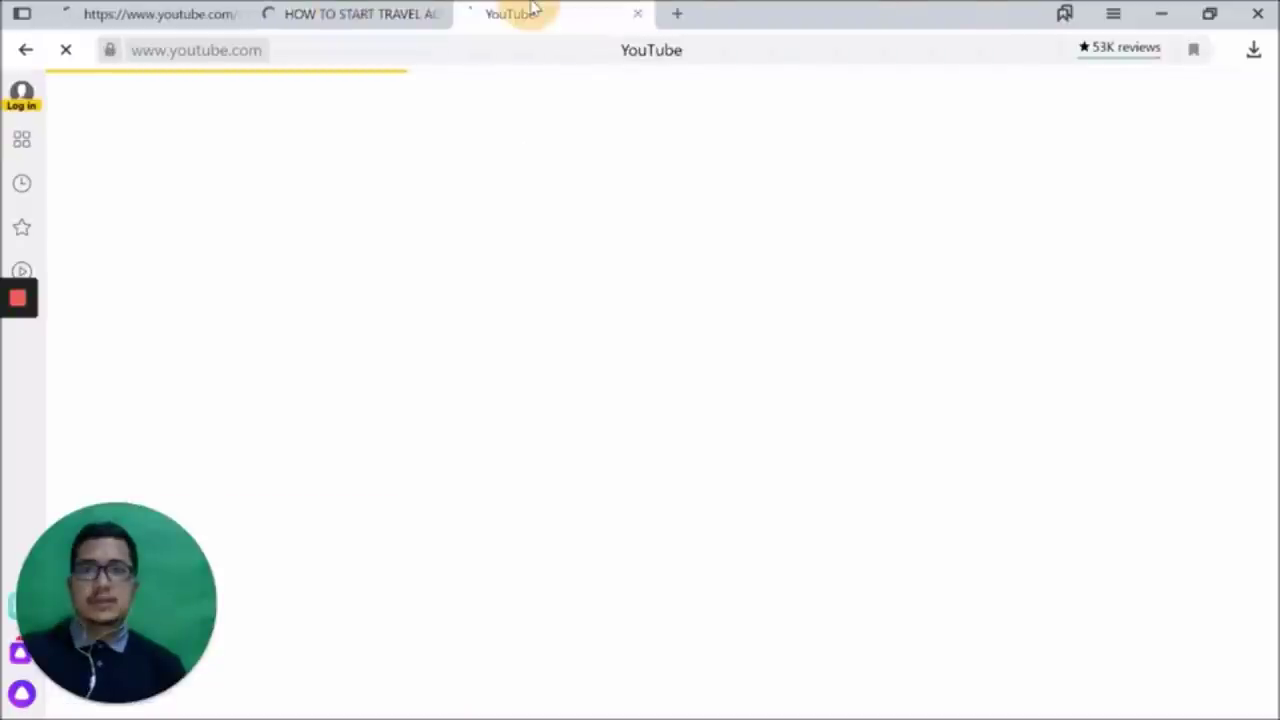
{"action": "left_click_drag", "start_coordinate": [533, 10], "coordinate": [467, 8]}
{"action": "left_click", "coordinate": [467, 8]}
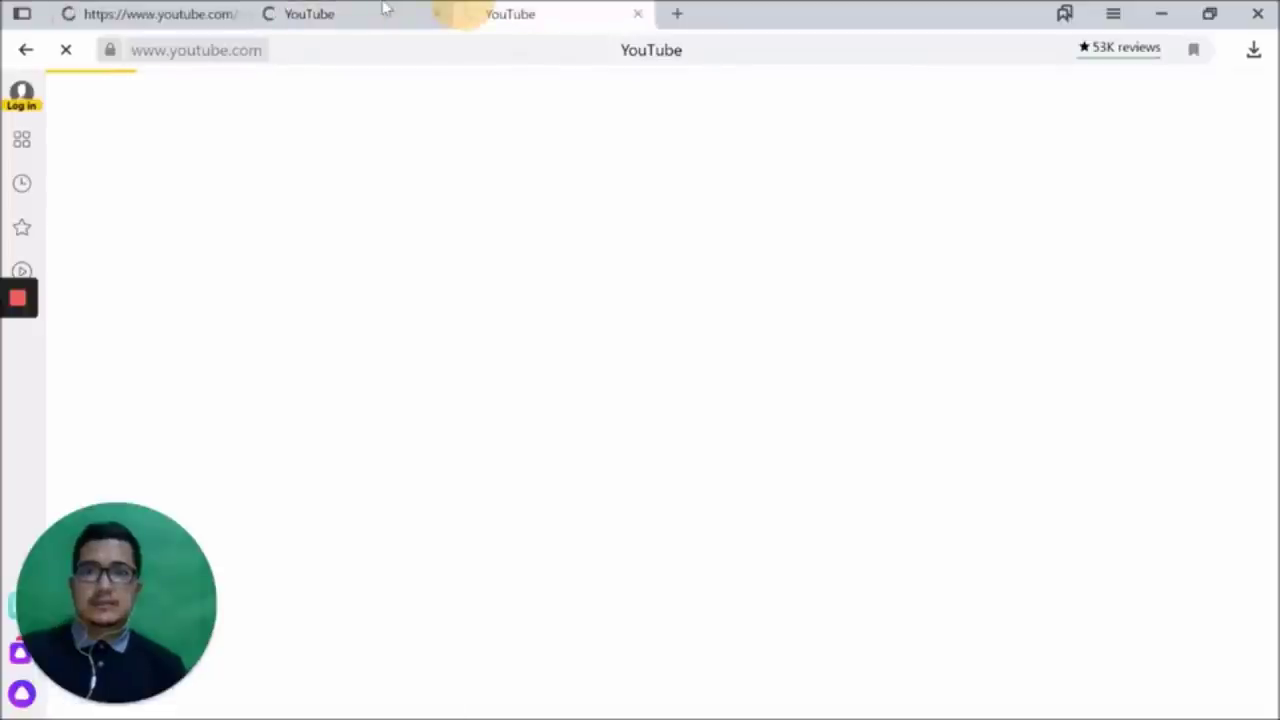
{"action": "left_click", "coordinate": [193, 9]}
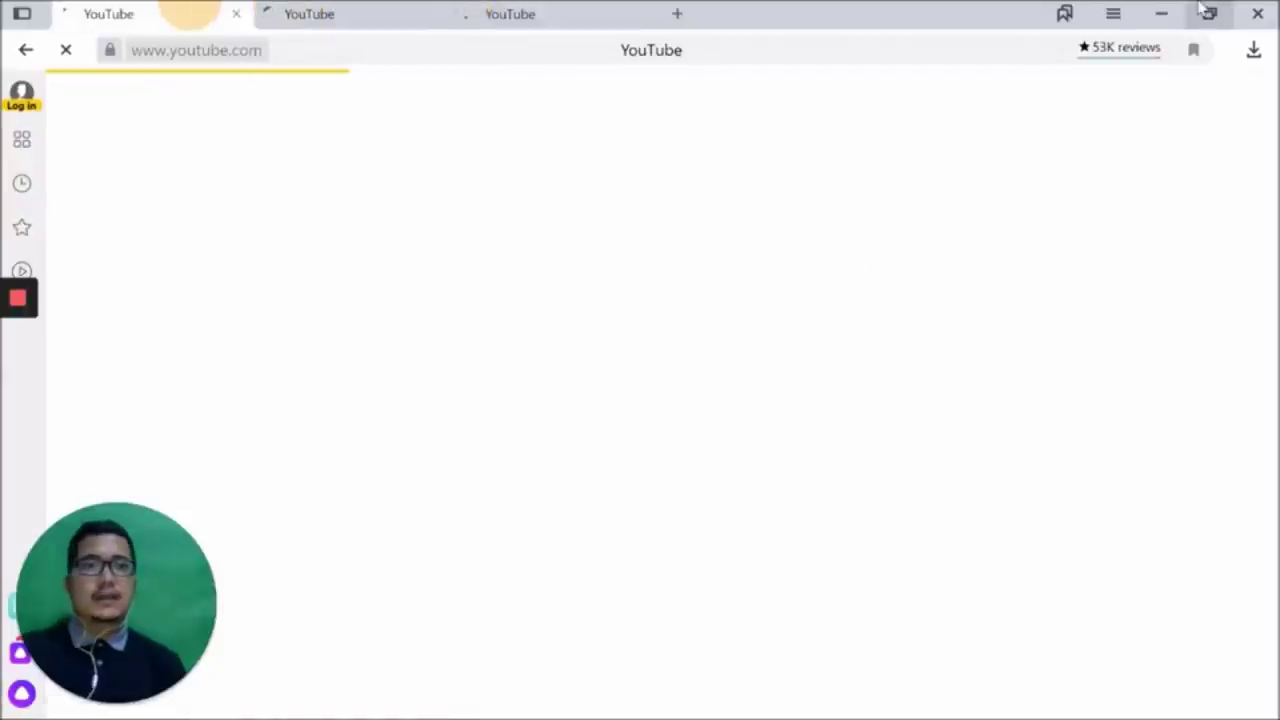
{"action": "left_click", "coordinate": [1208, 13]}
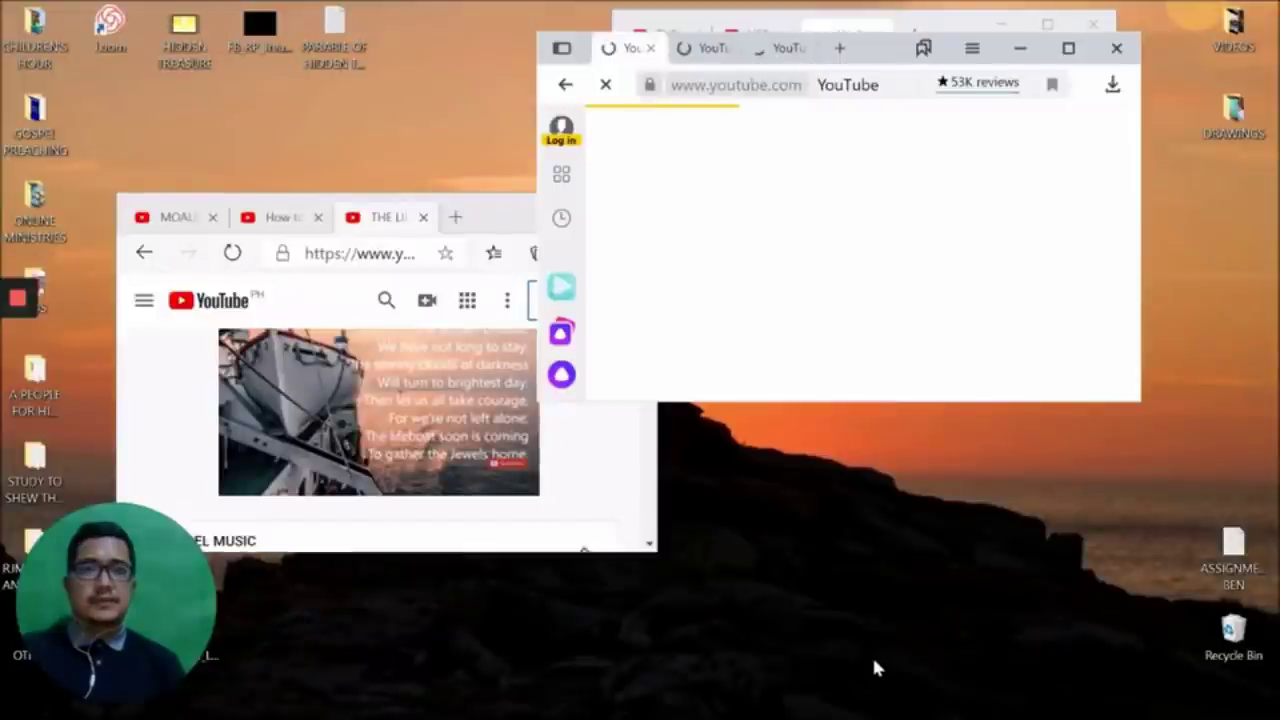
Bring the full-screen Brave window with its three YouTube playlist tabs to the front
{"action": "mouse_move", "coordinate": [551, 711]}
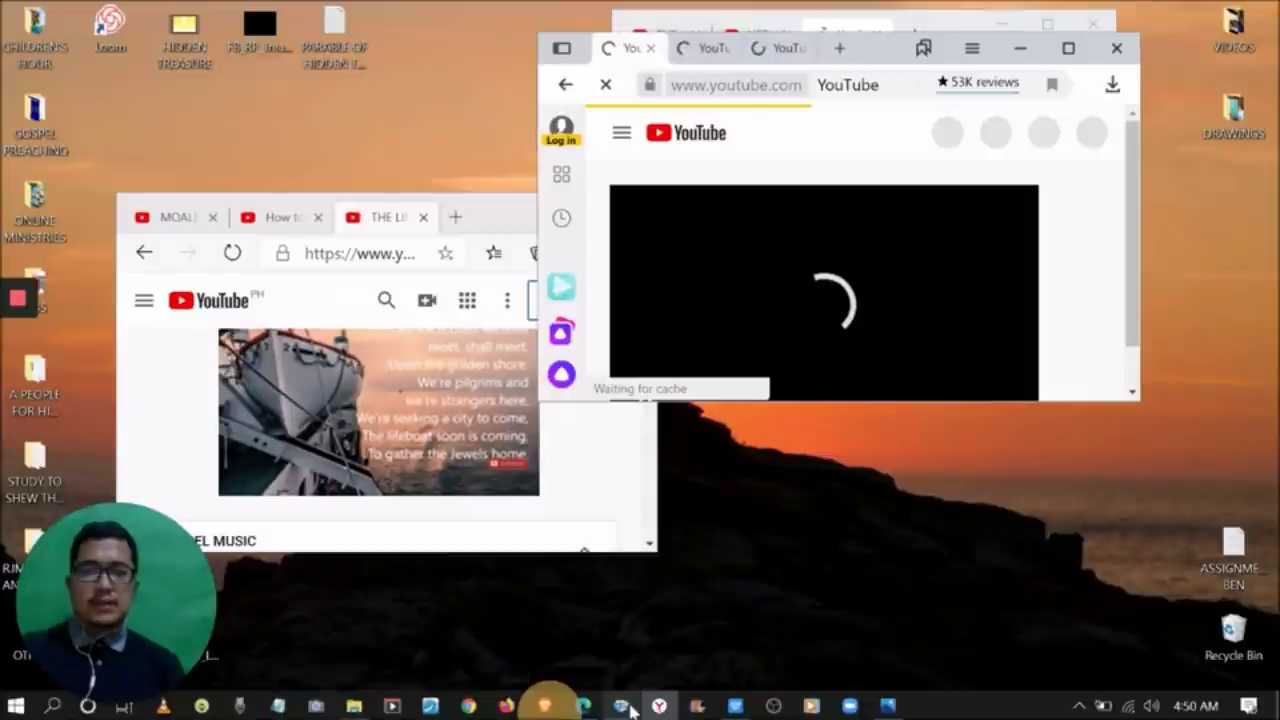
{"action": "left_click", "coordinate": [545, 706]}
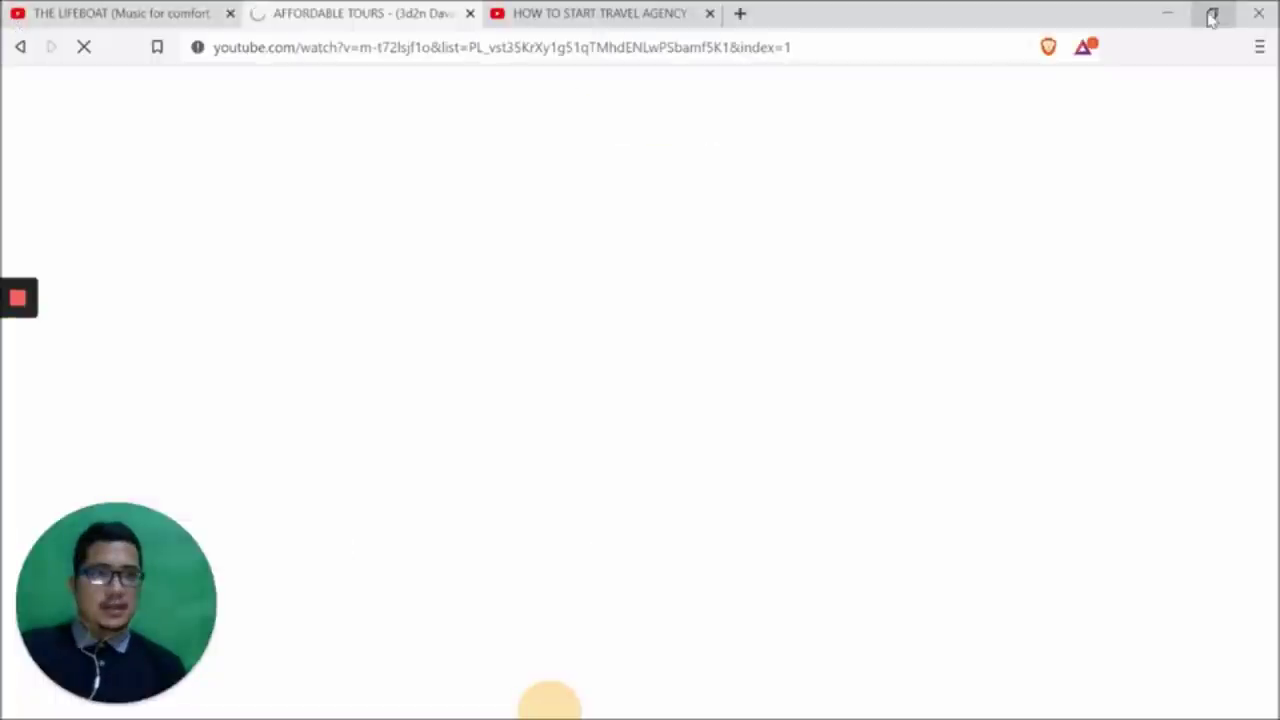
Restore, maximize and restore Brave again, then drag it into place among the other browsers
{"action": "left_click", "coordinate": [1212, 18]}
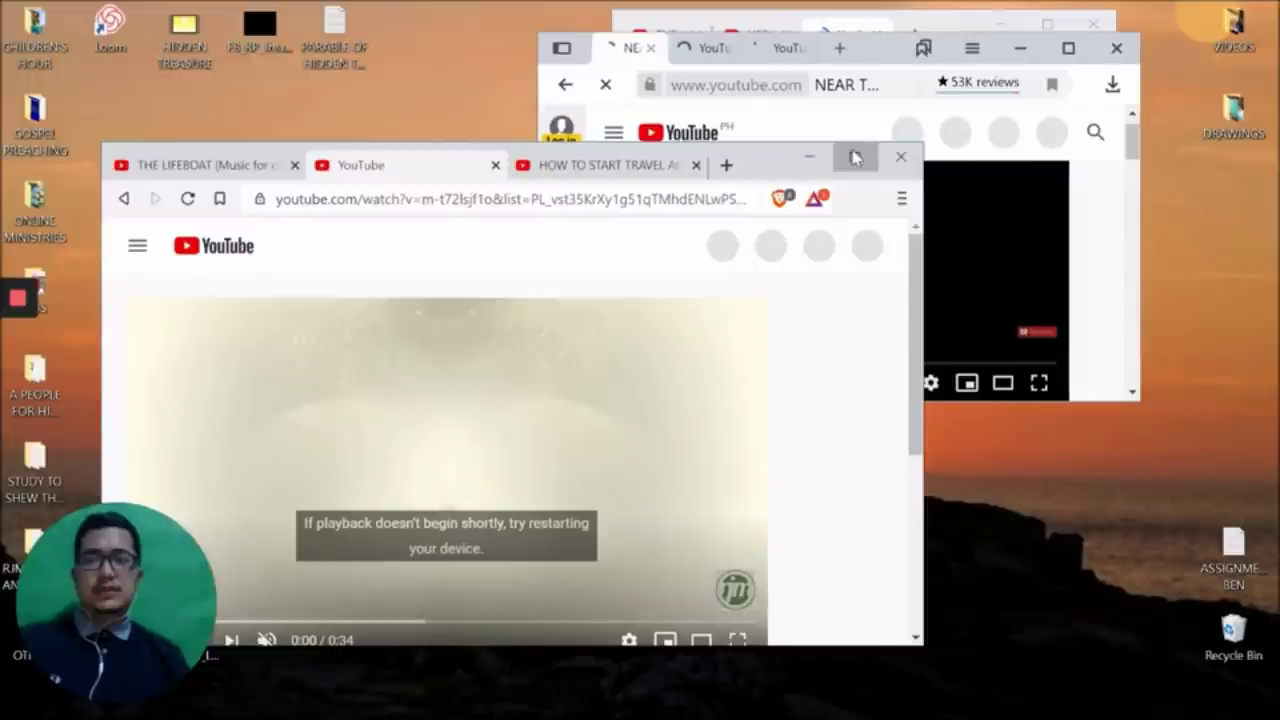
{"action": "left_click", "coordinate": [855, 158]}
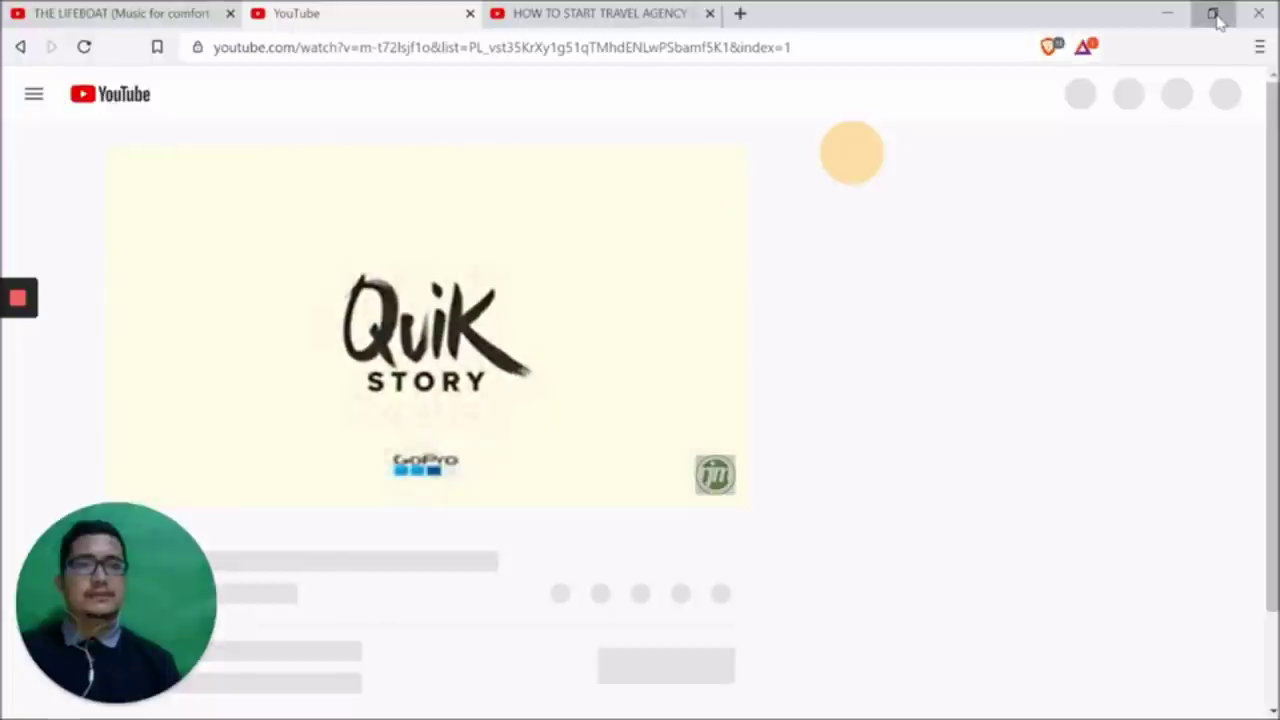
{"action": "left_click", "coordinate": [1214, 16]}
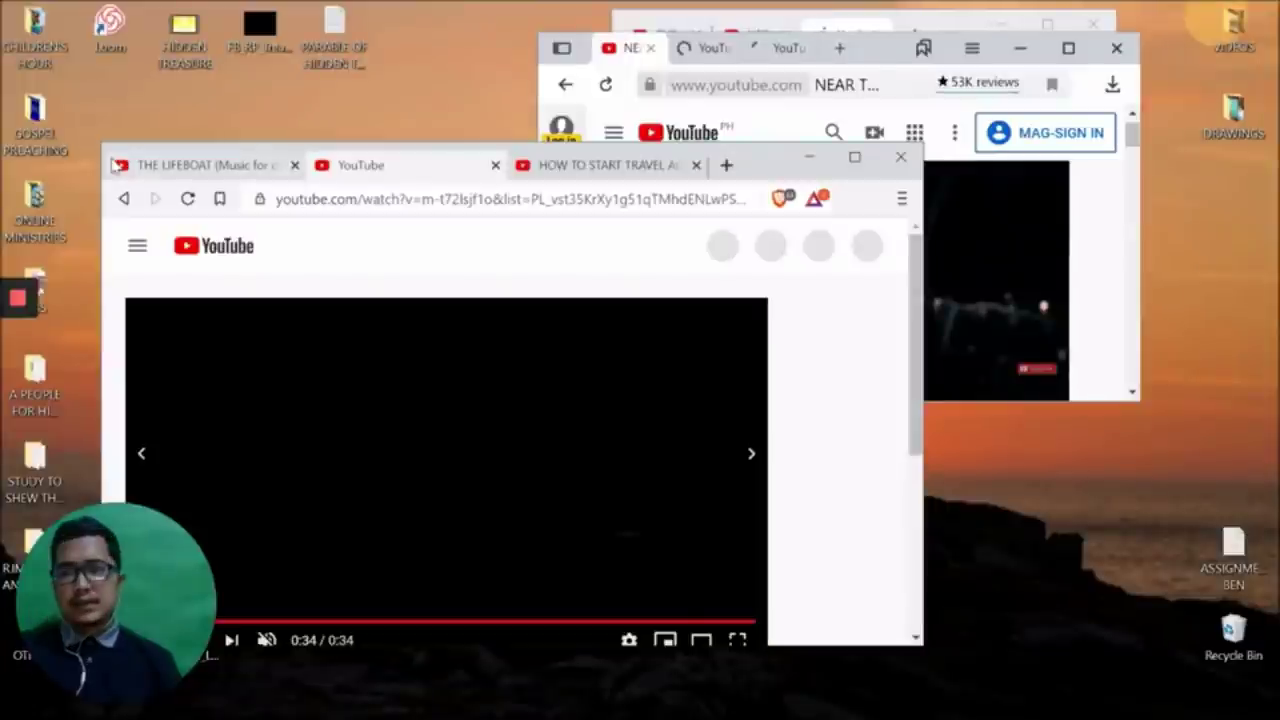
{"action": "left_click_drag", "start_coordinate": [118, 165], "coordinate": [757, 120]}
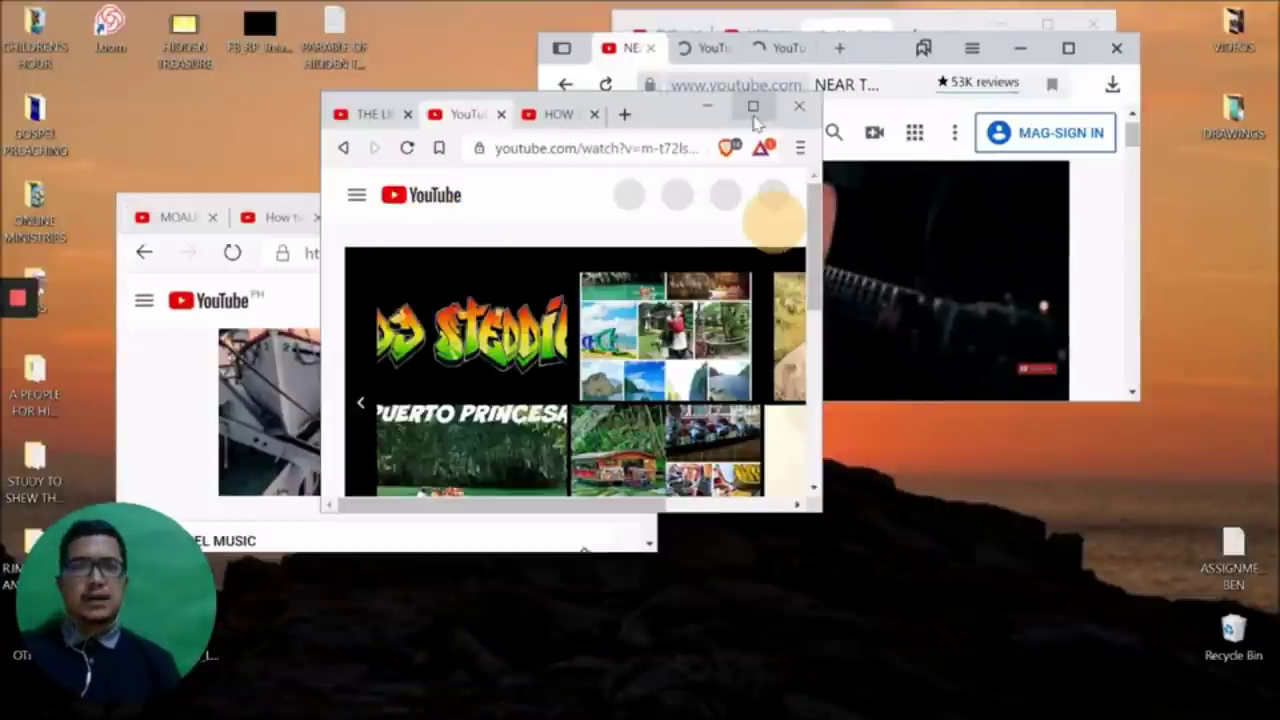
Maximize Brave, replay the Moalboal diving-sites video and set its quality to 144p
{"action": "left_click", "coordinate": [753, 107]}
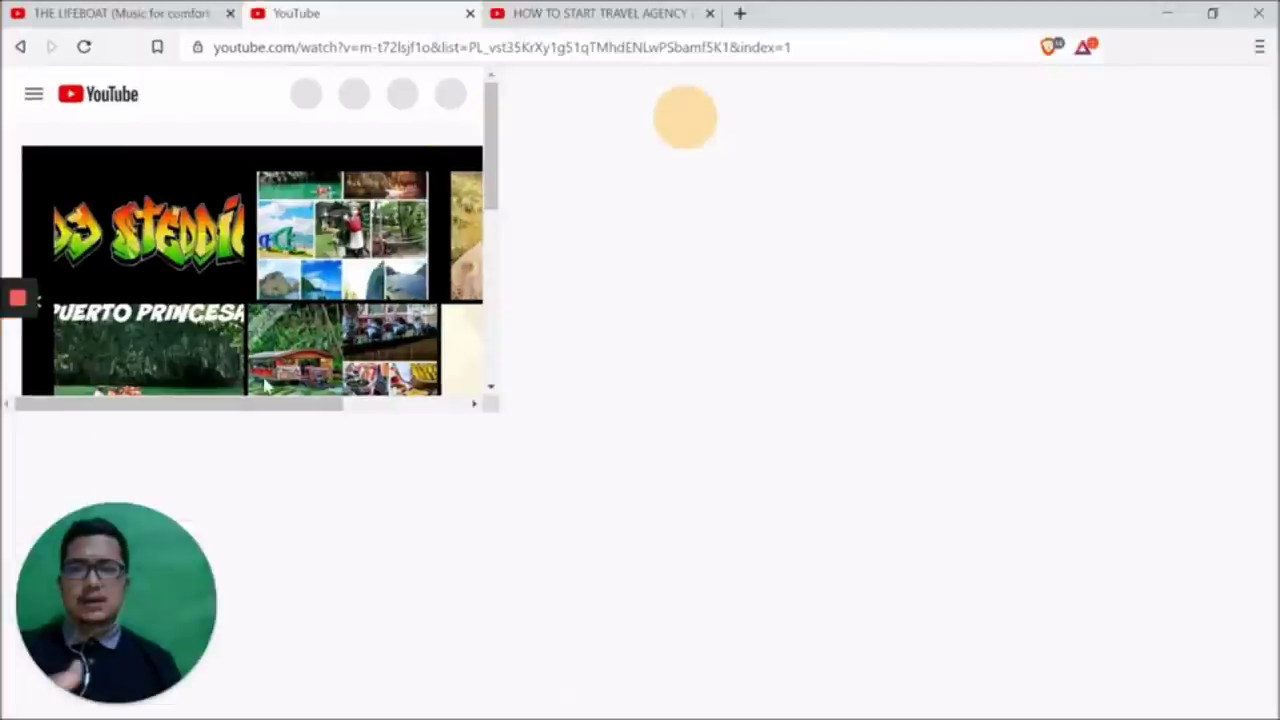
{"action": "left_click", "coordinate": [172, 487]}
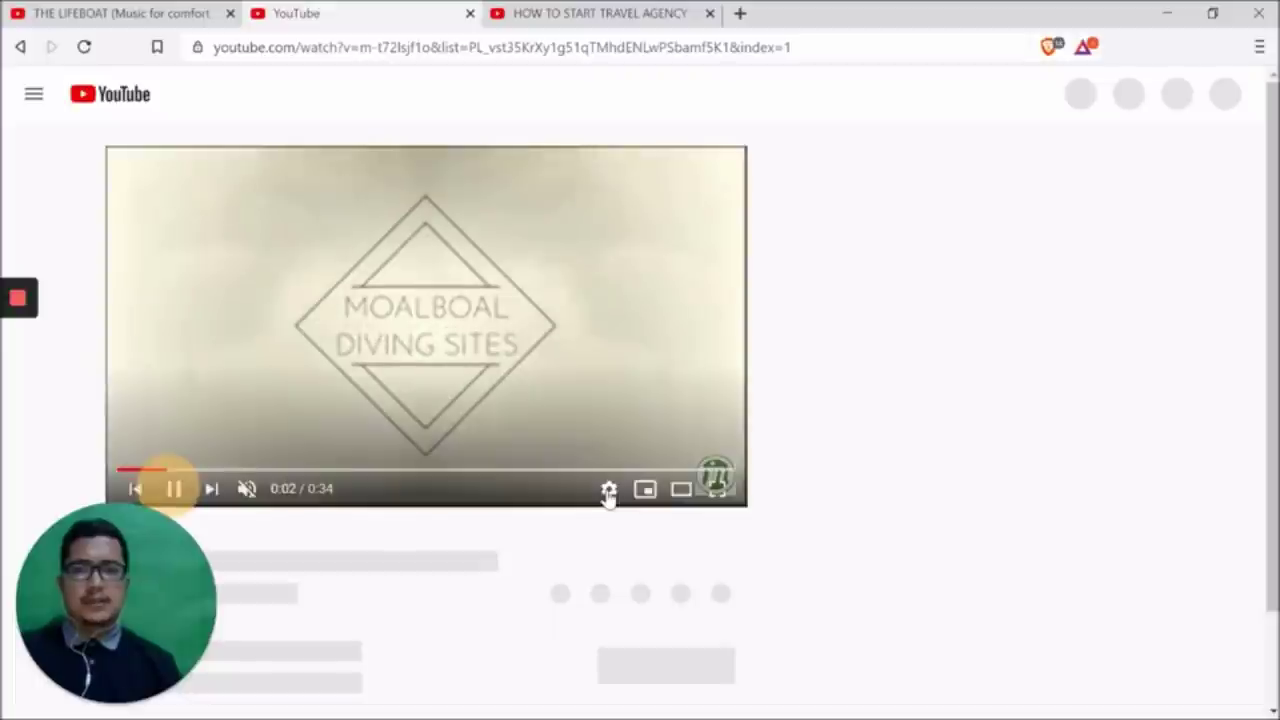
{"action": "left_click", "coordinate": [608, 492]}
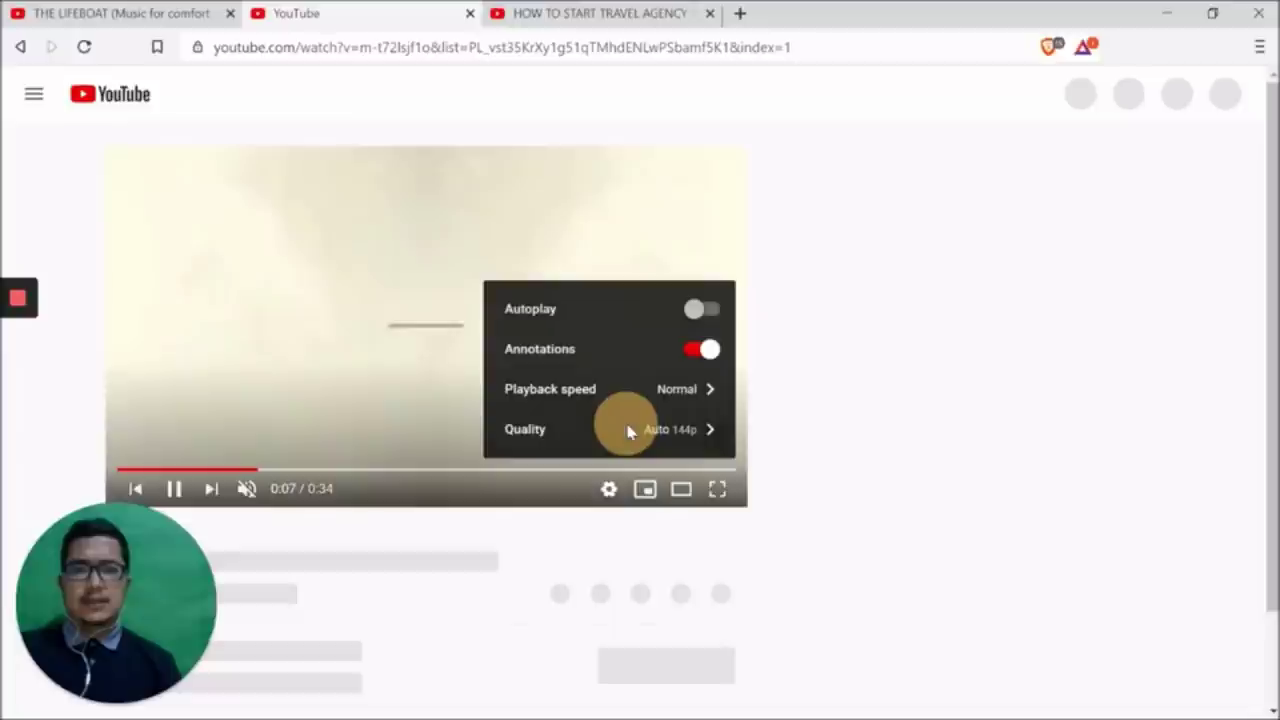
{"action": "left_click", "coordinate": [629, 431]}
{"action": "scroll", "coordinate": [600, 360], "scroll_direction": "down", "scroll_amount": 1}
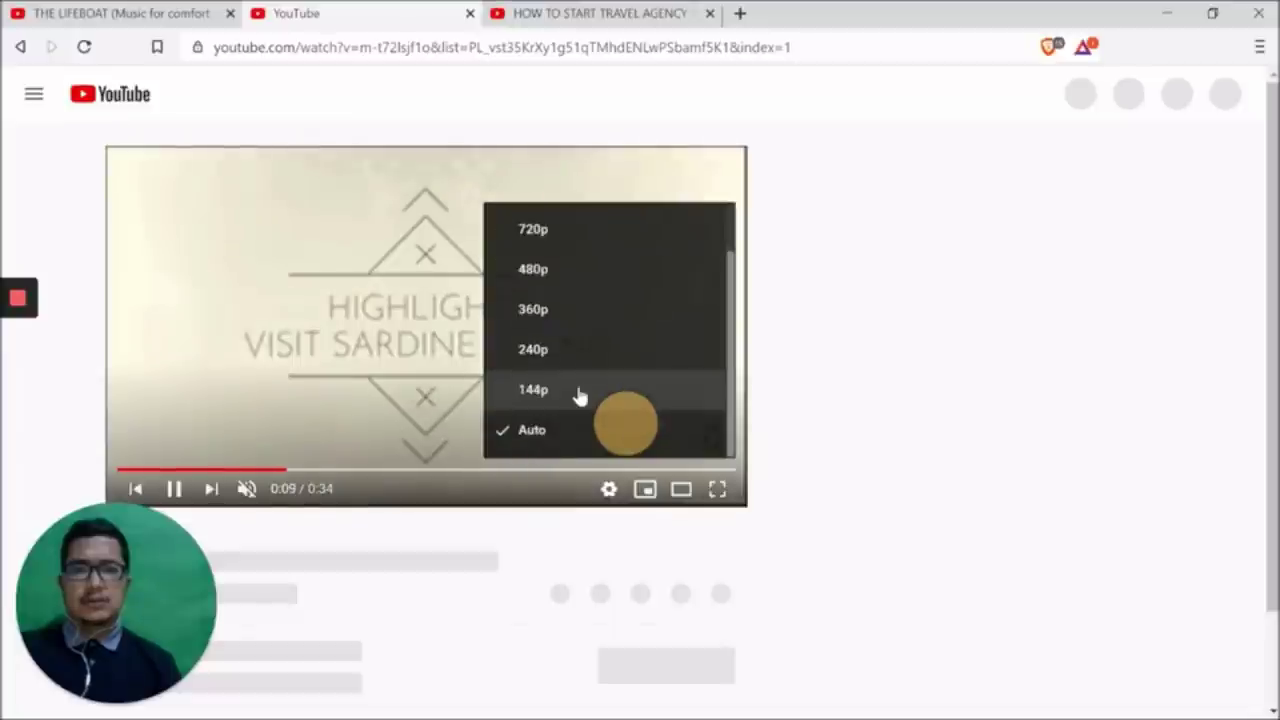
{"action": "left_click", "coordinate": [580, 392]}
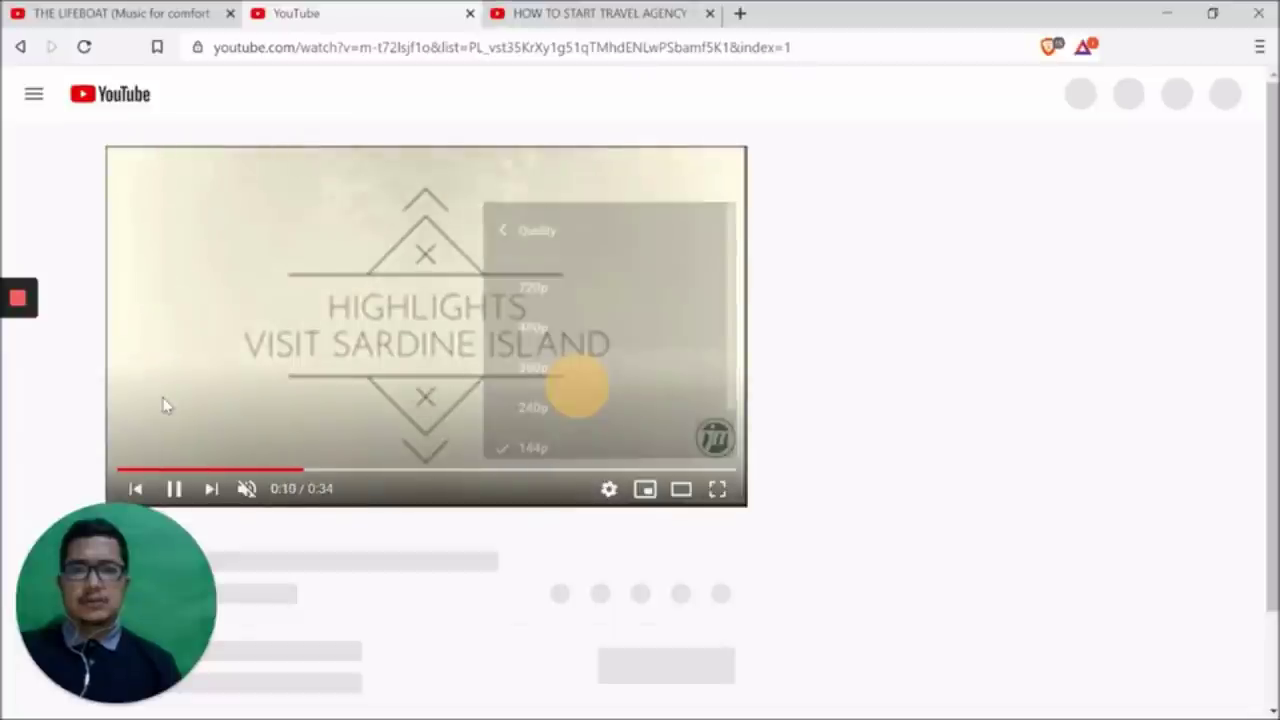
{"action": "left_click", "coordinate": [273, 300]}
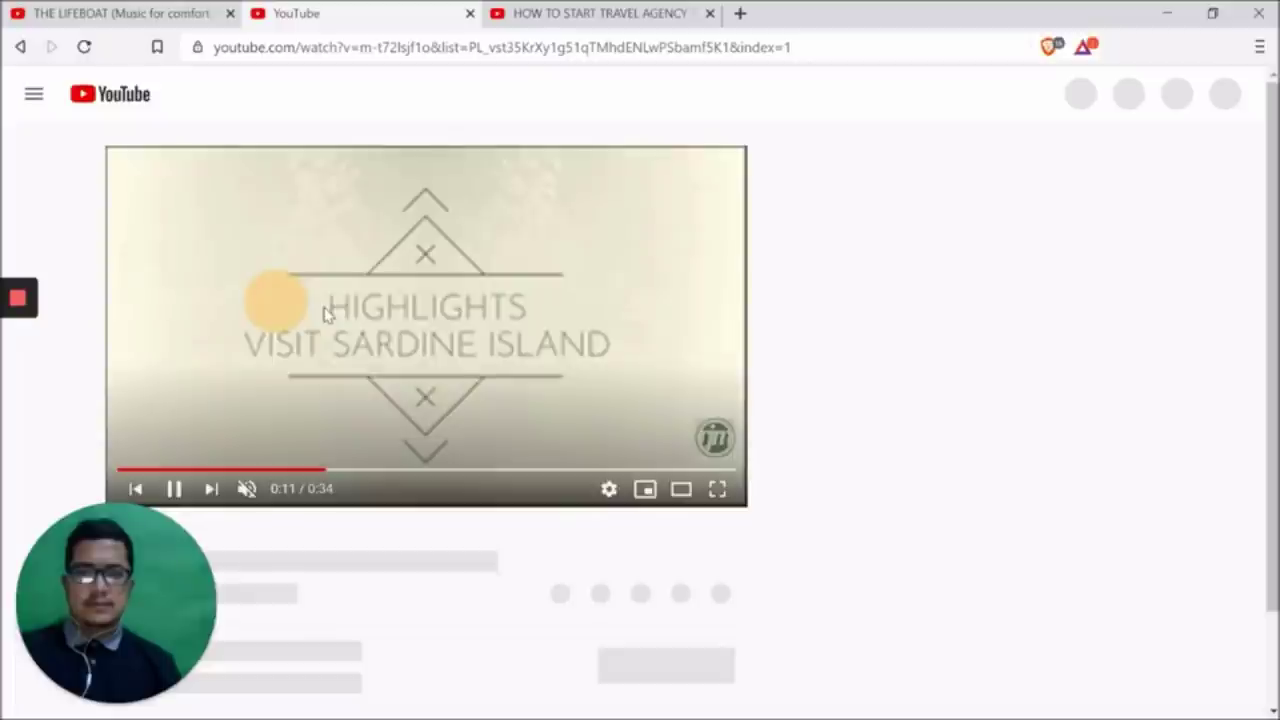
Turn on Loop for the diving-sites video, then move to another YouTube tab and shrink the window
{"action": "right_click", "coordinate": [280, 306]}
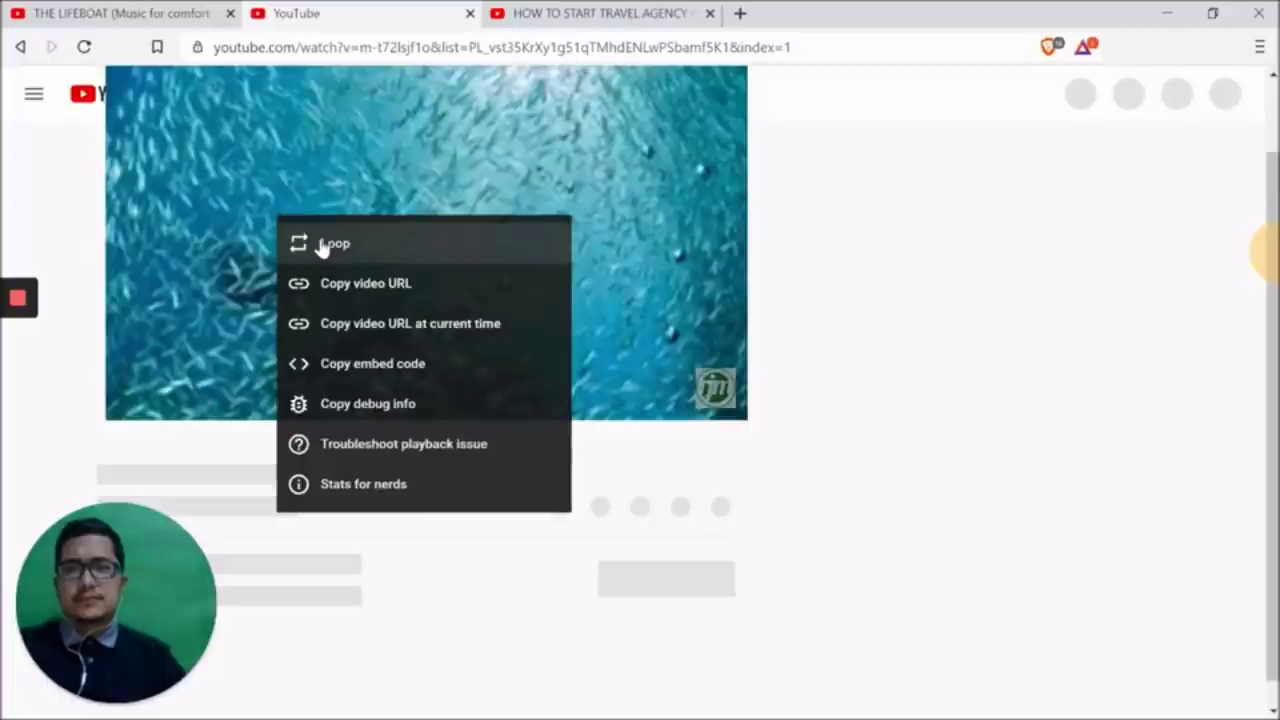
{"action": "left_click", "coordinate": [324, 245]}
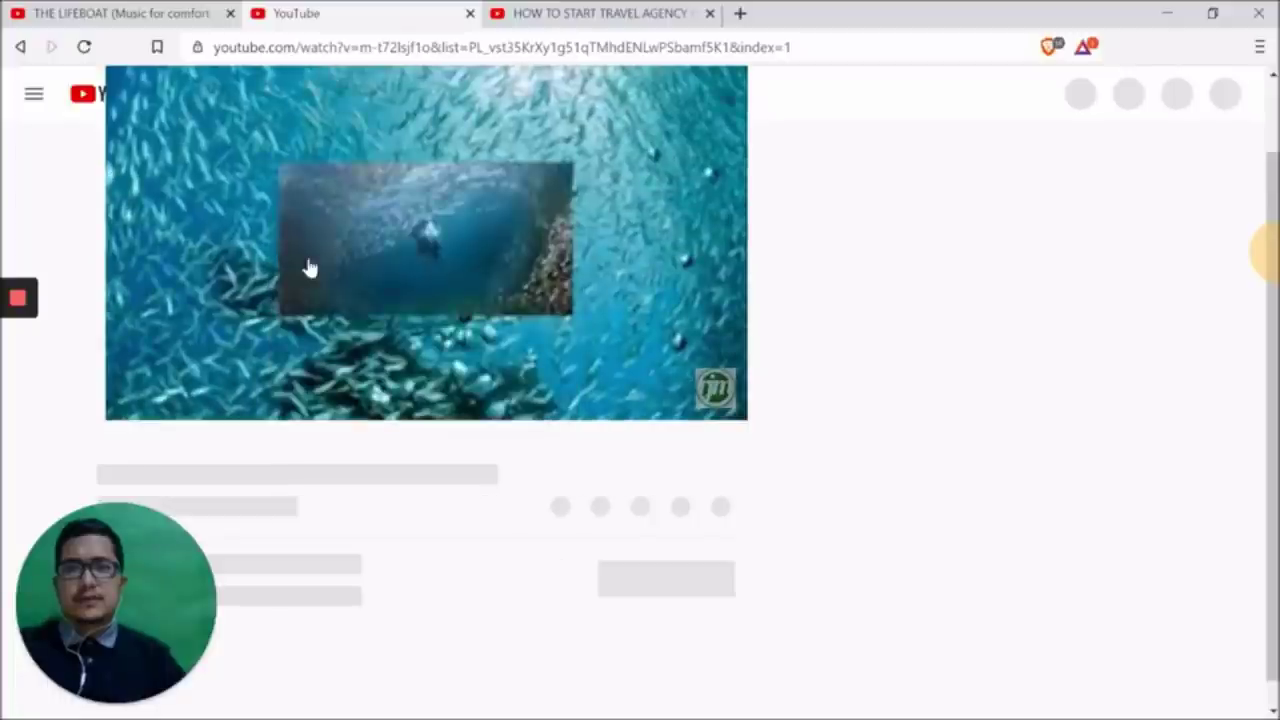
{"action": "left_click", "coordinate": [600, 13]}
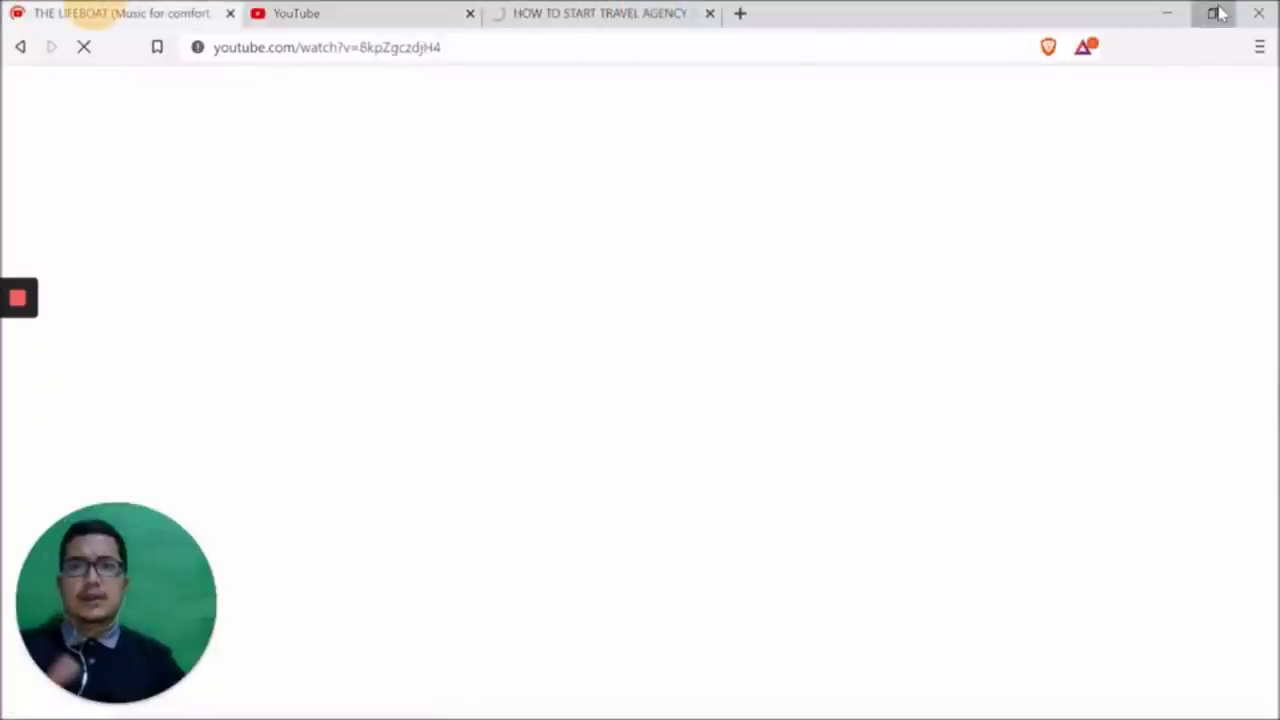
{"action": "left_click", "coordinate": [1214, 13]}
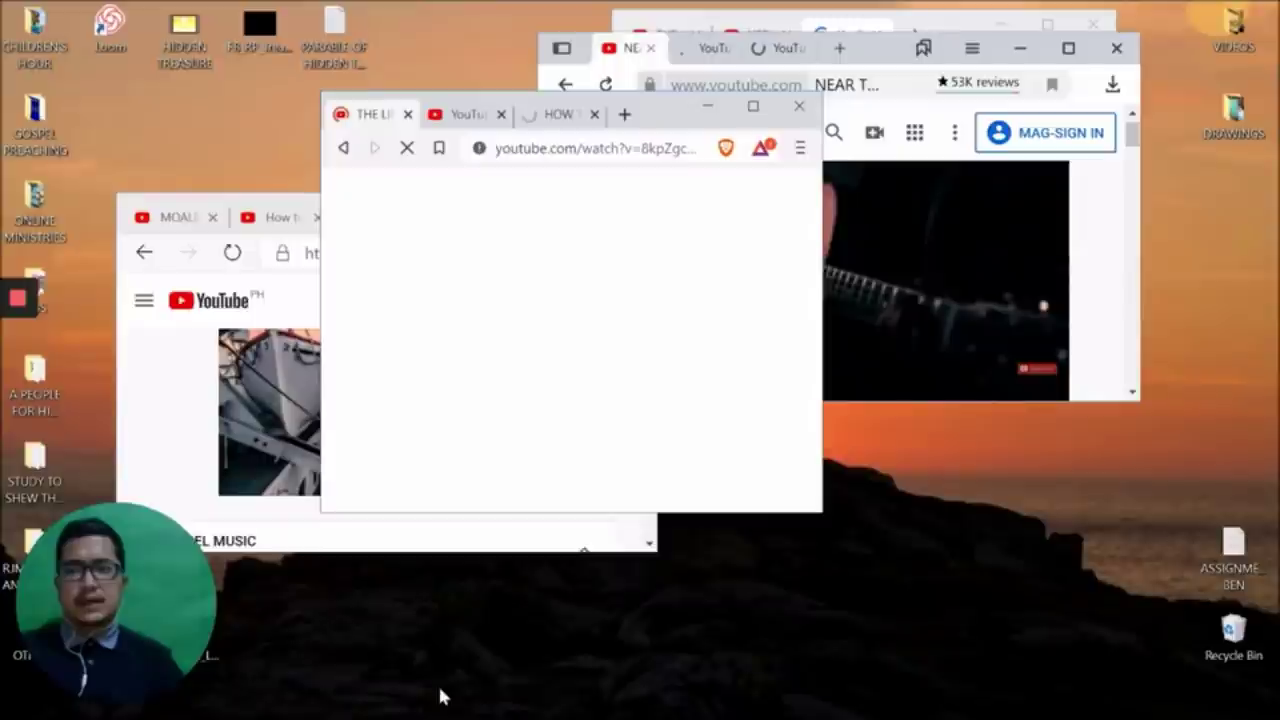
Reveal the taskbar to reach the YTC GOSPEL MUSIC&MESSAGE pictures folder in File Explorer
{"action": "mouse_move", "coordinate": [430, 710]}
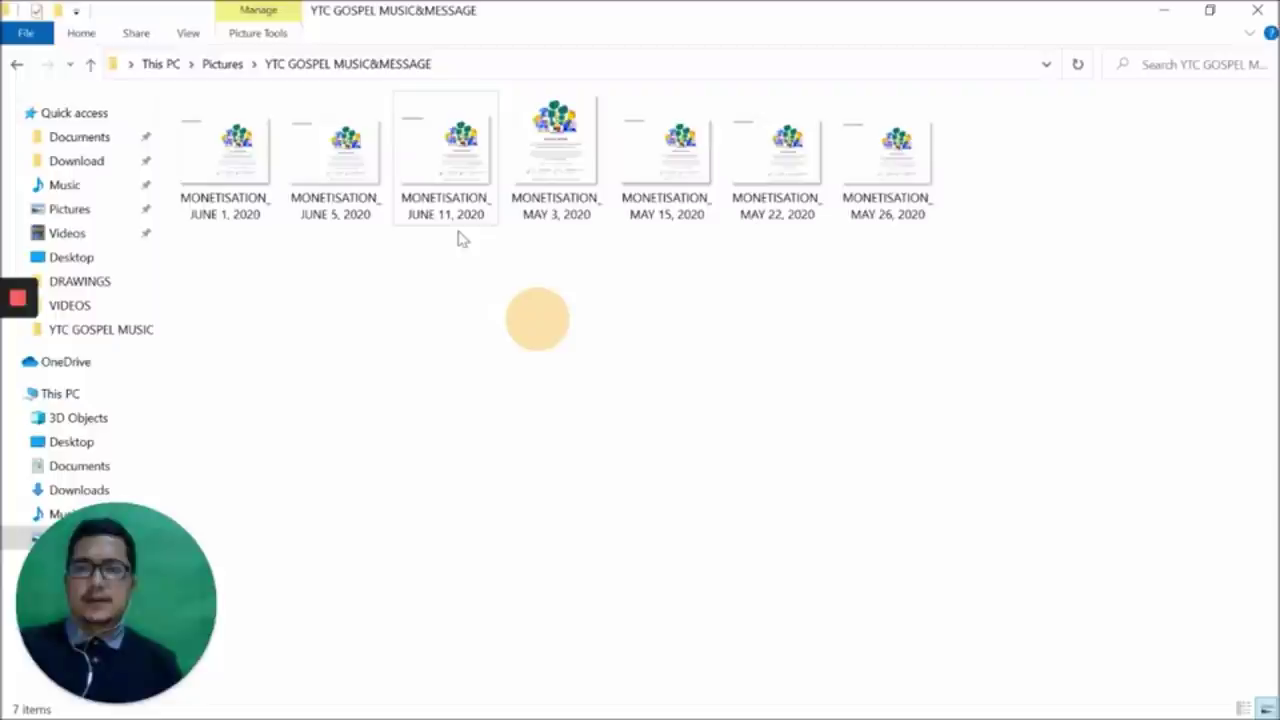
Select each of the seven MONETISATION images, from June 1 through May 26, 2020
{"action": "left_click", "coordinate": [207, 214]}
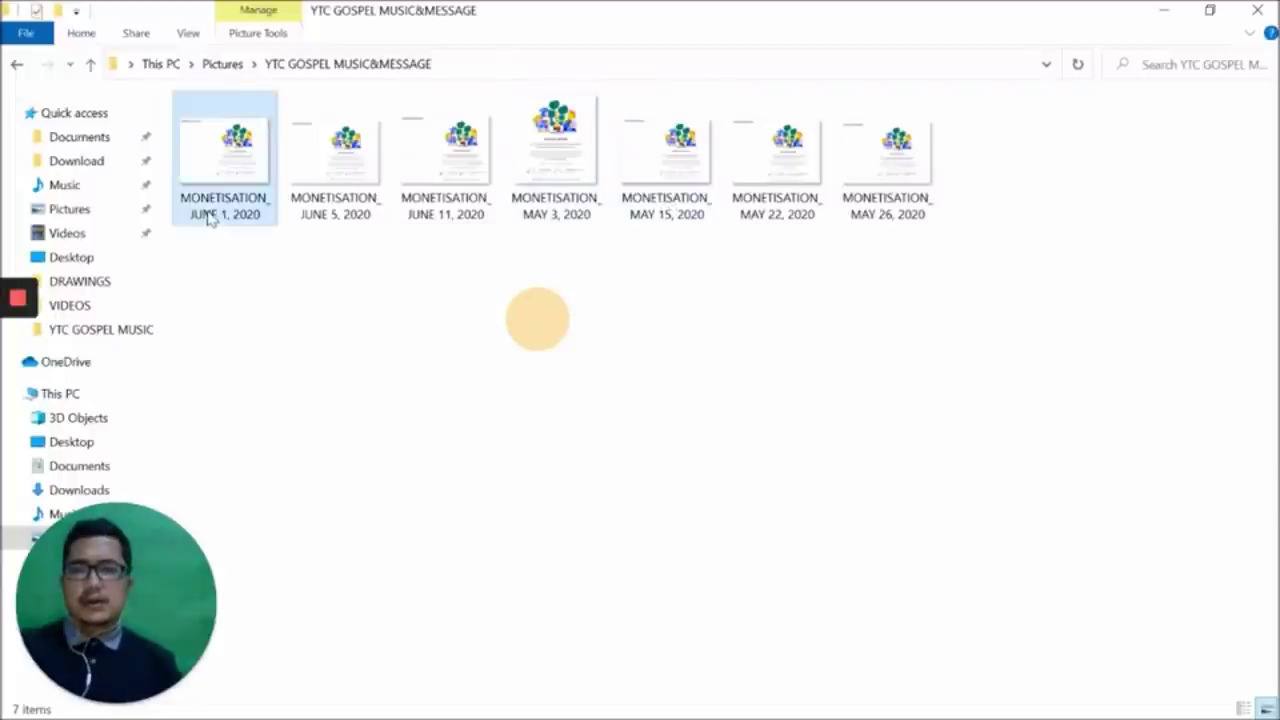
{"action": "left_click", "coordinate": [336, 205]}
{"action": "left_click", "coordinate": [445, 205]}
{"action": "left_click", "coordinate": [572, 199]}
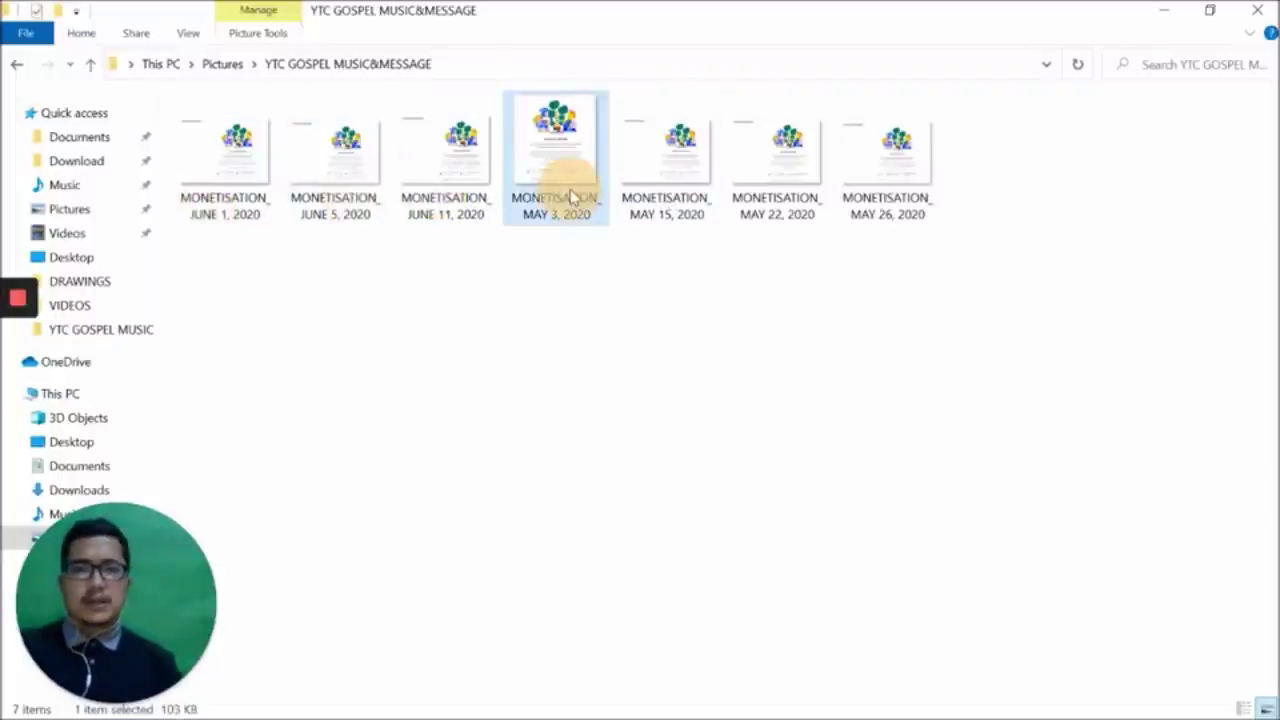
{"action": "left_click", "coordinate": [672, 205]}
{"action": "left_click", "coordinate": [790, 203]}
{"action": "left_click", "coordinate": [885, 205]}
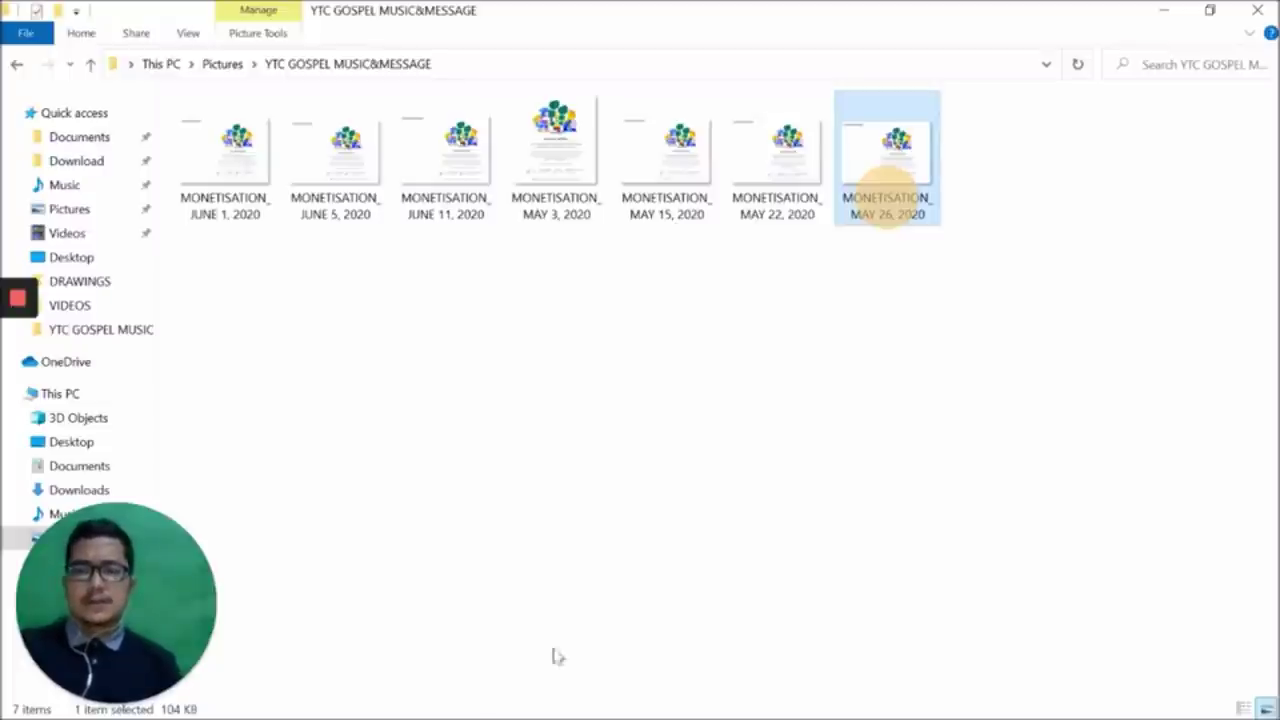
{"action": "mouse_move", "coordinate": [16, 300]}
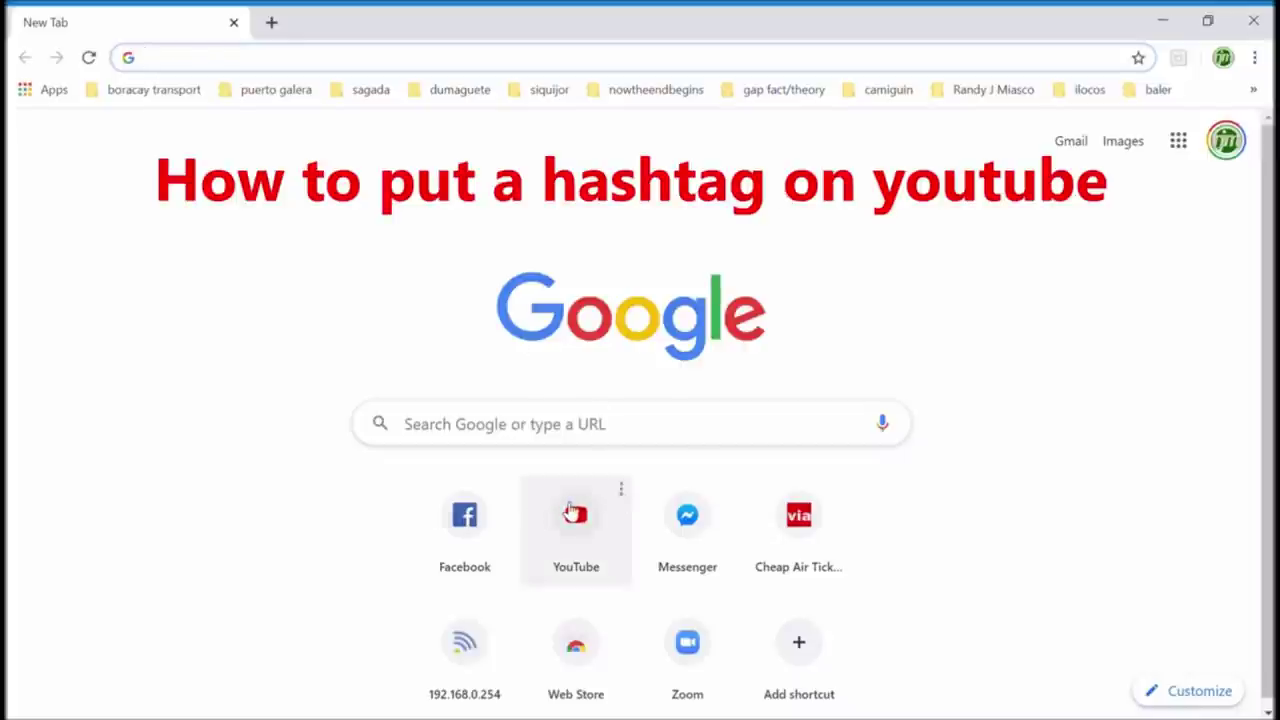
Go to YouTube, then open Your channel and its YouTube Studio dashboard for Things ToKnow
{"action": "left_click", "coordinate": [597, 538]}
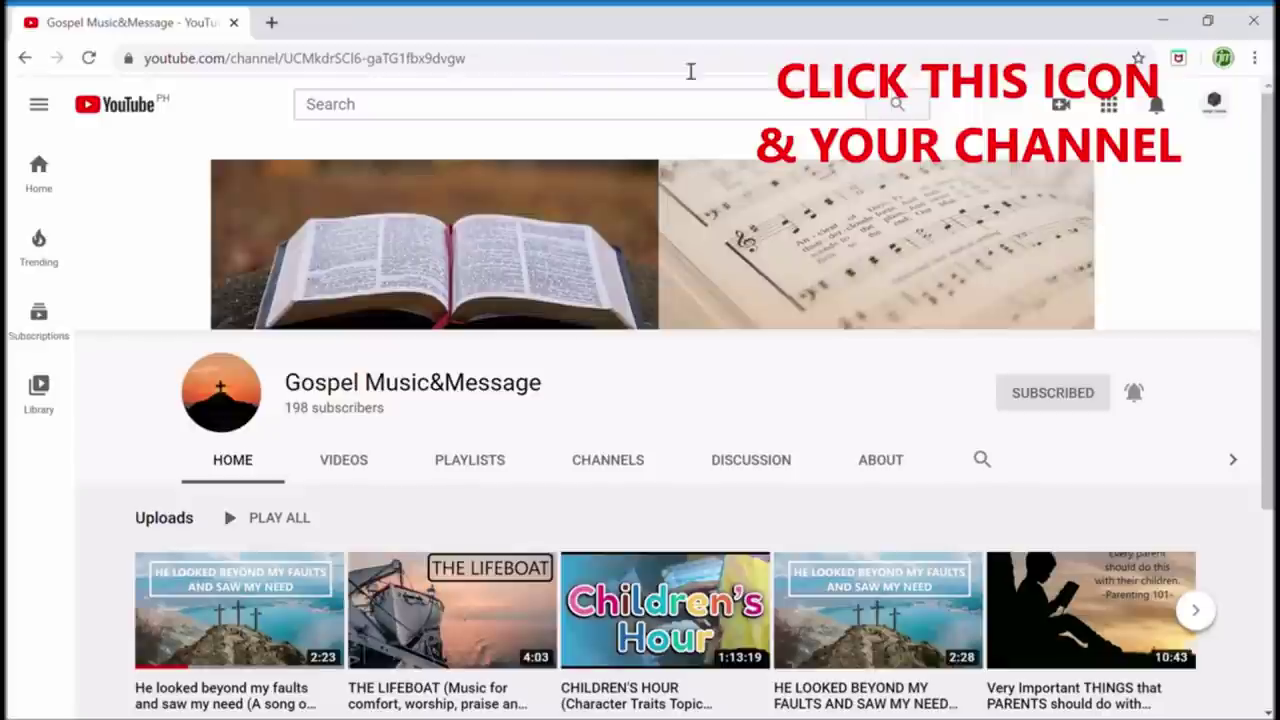
{"action": "left_click", "coordinate": [1214, 104]}
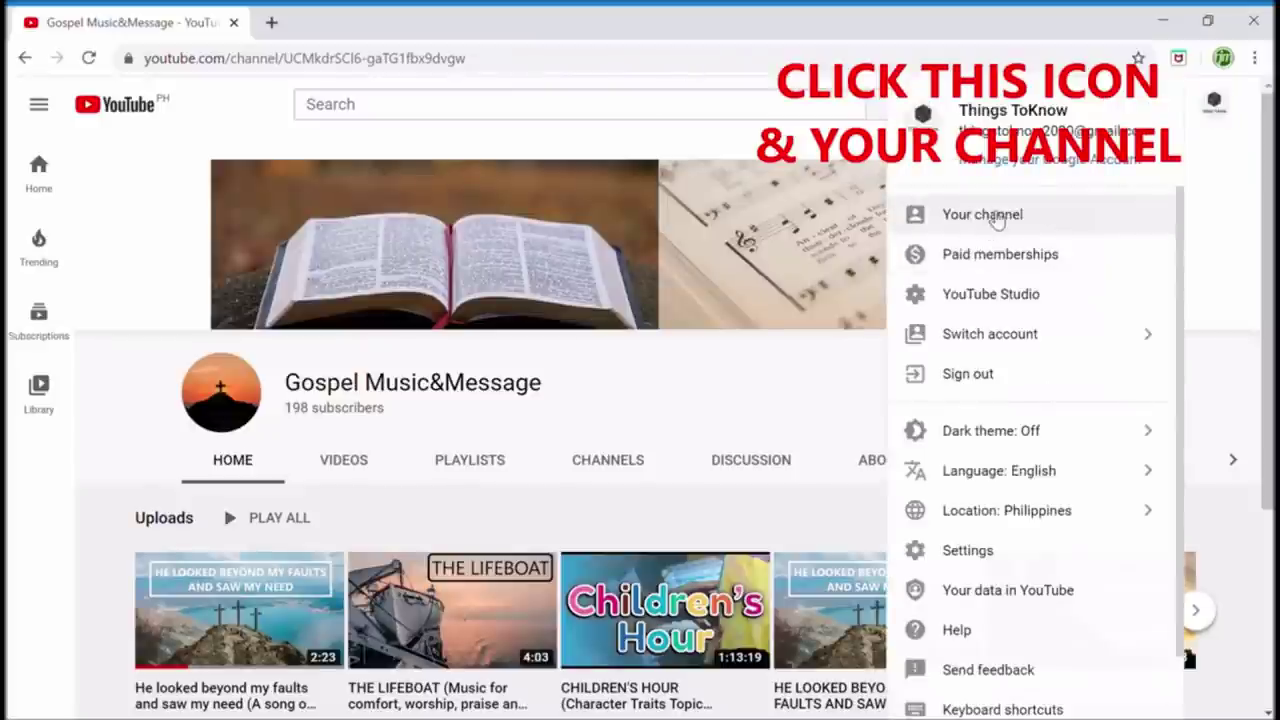
{"action": "left_click", "coordinate": [990, 215]}
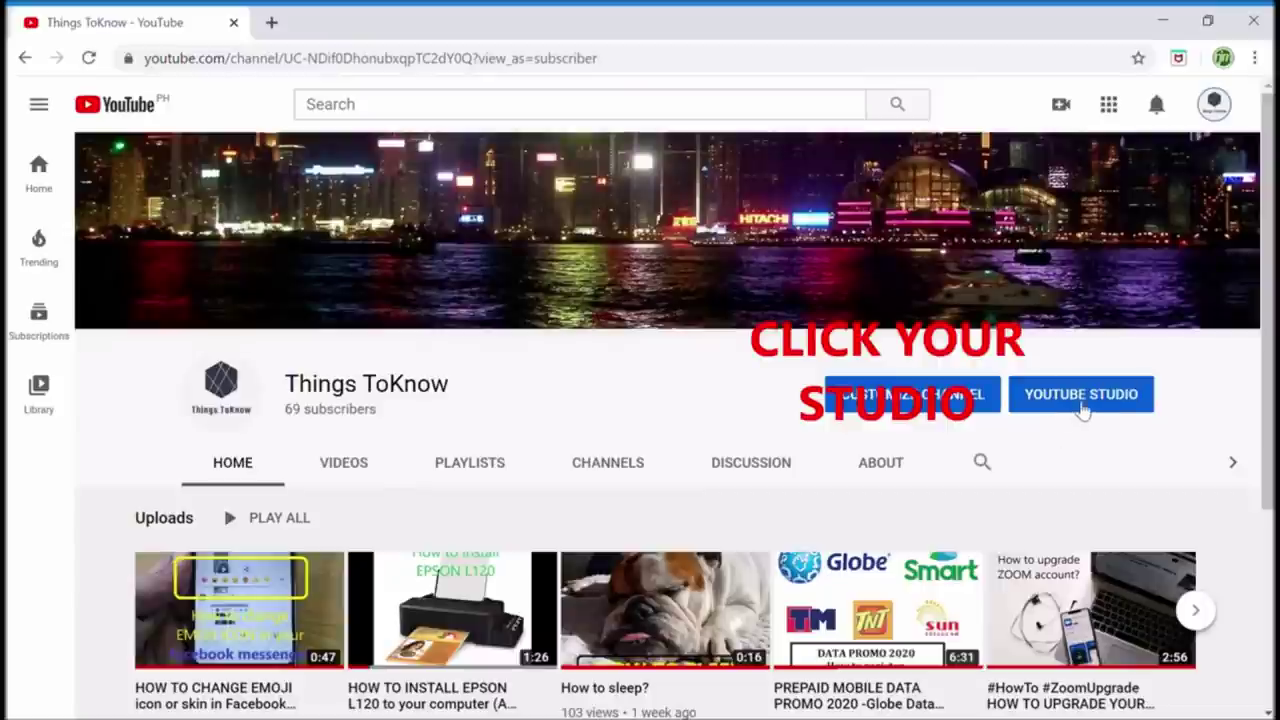
{"action": "left_click", "coordinate": [1085, 403]}
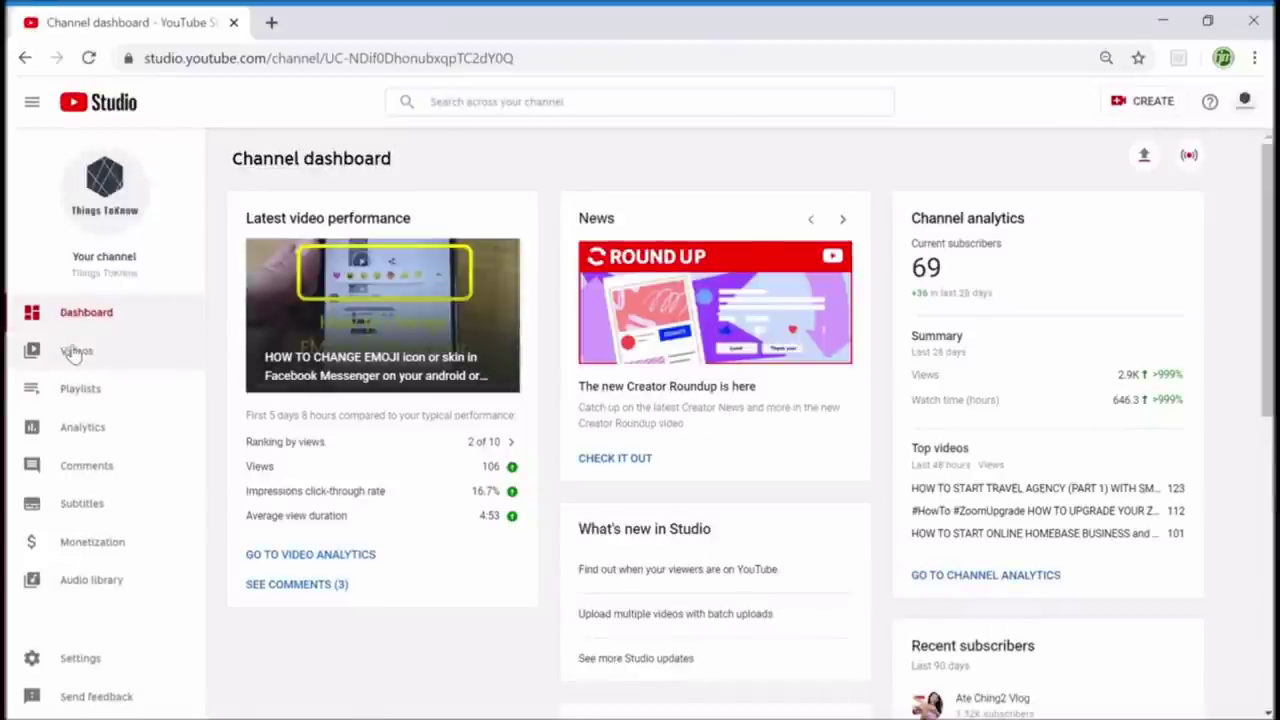
In Videos, select the EPSON L120 installation video and start a bulk edit of its description
{"action": "left_click", "coordinate": [74, 352]}
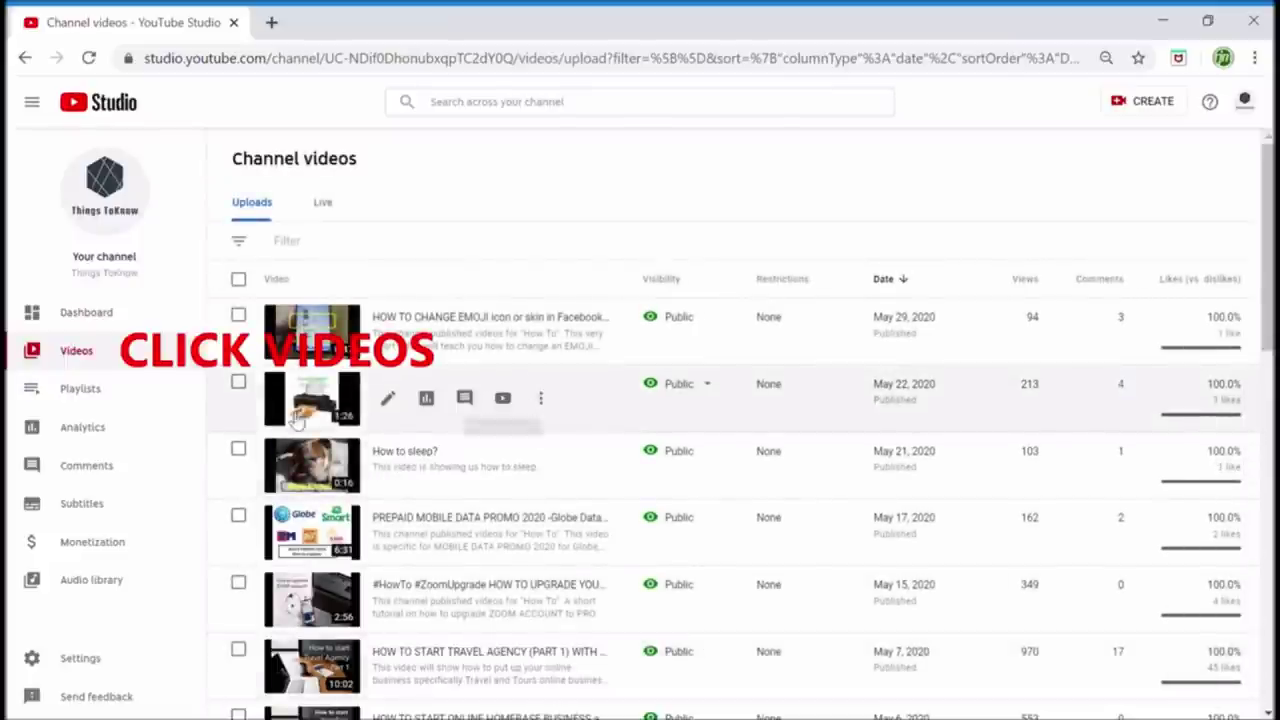
{"action": "left_click", "coordinate": [238, 382]}
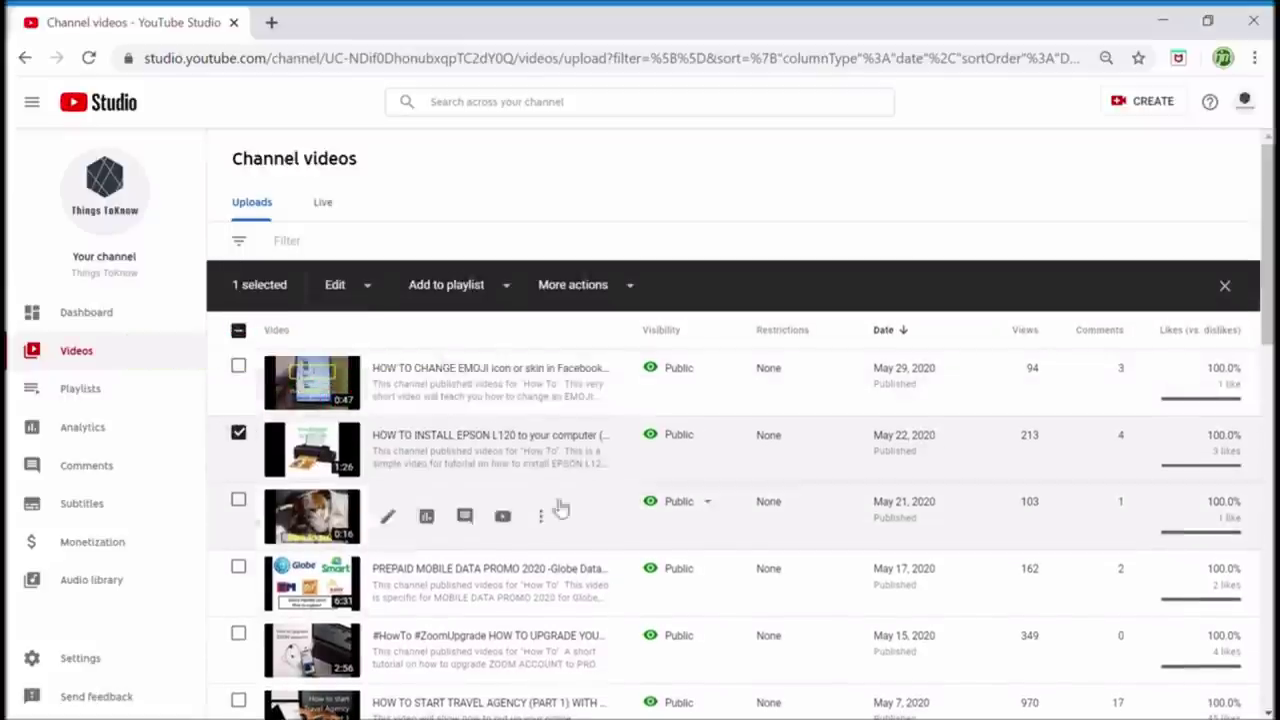
{"action": "left_click", "coordinate": [350, 288]}
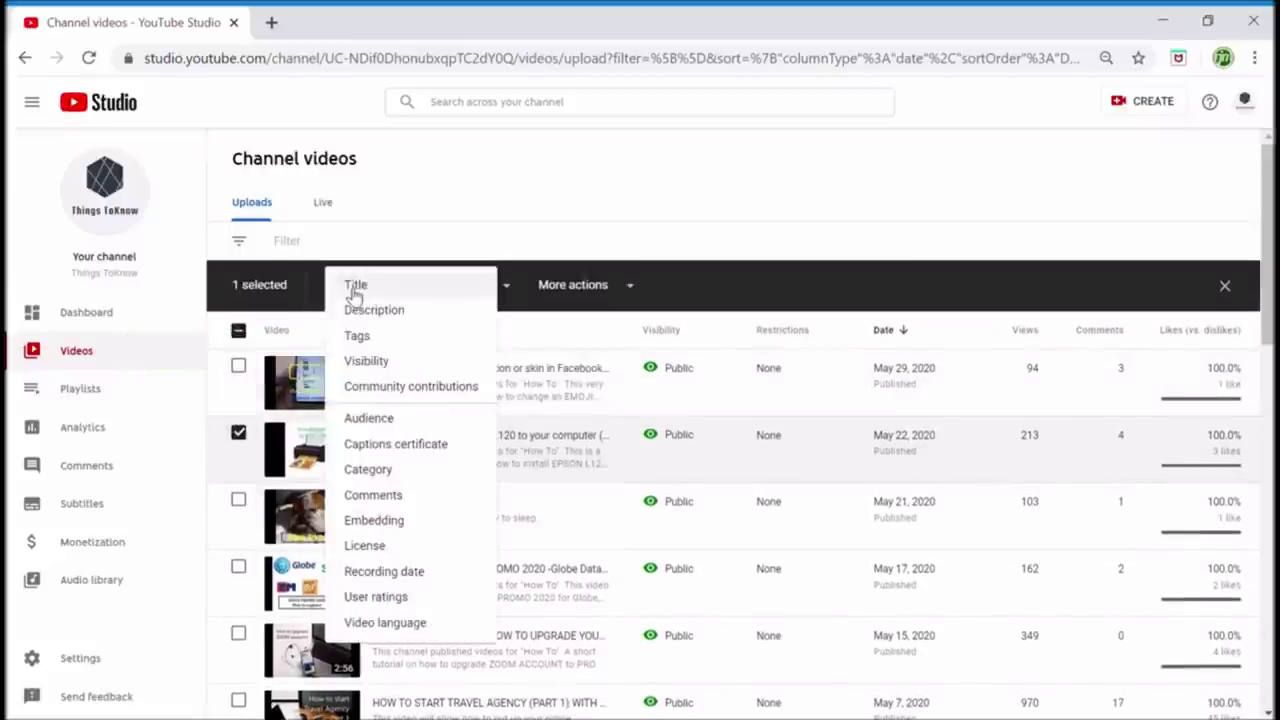
{"action": "left_click", "coordinate": [360, 312]}
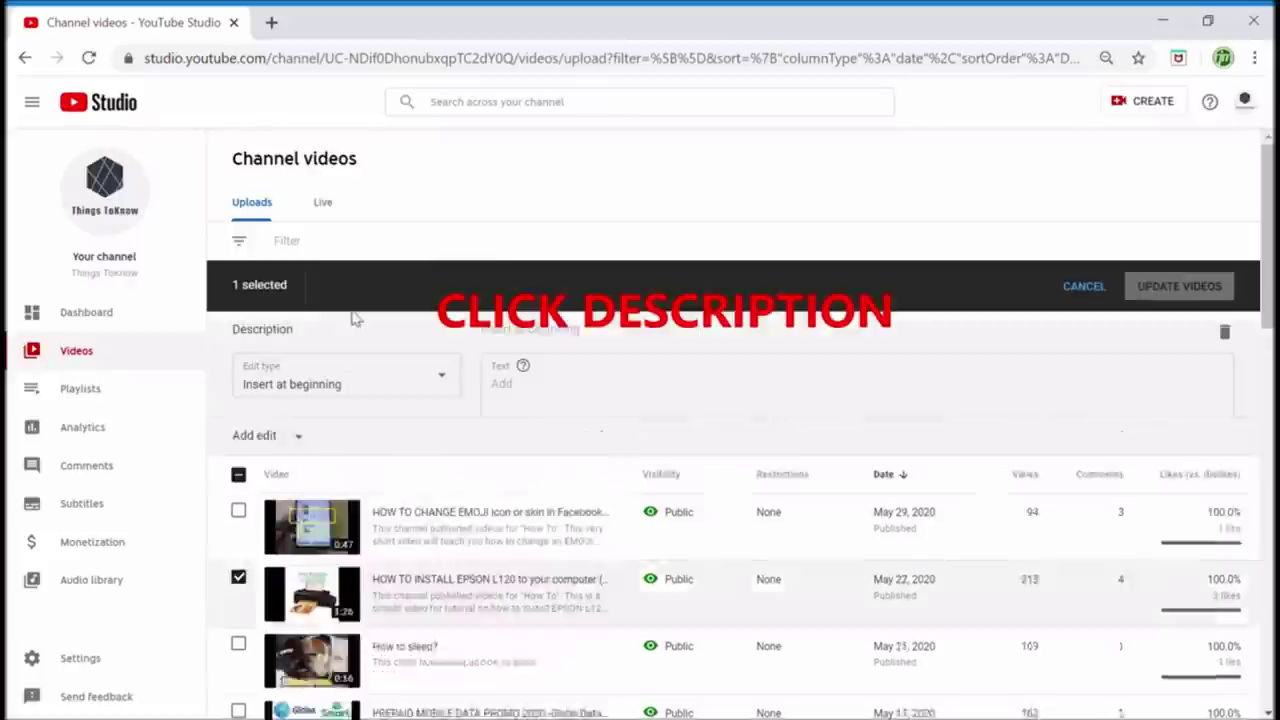
Set the edit type to Insert at end and enter '#HowToInstallESONL120 #EPSONL120 #HowTo'
{"action": "left_click", "coordinate": [347, 388]}
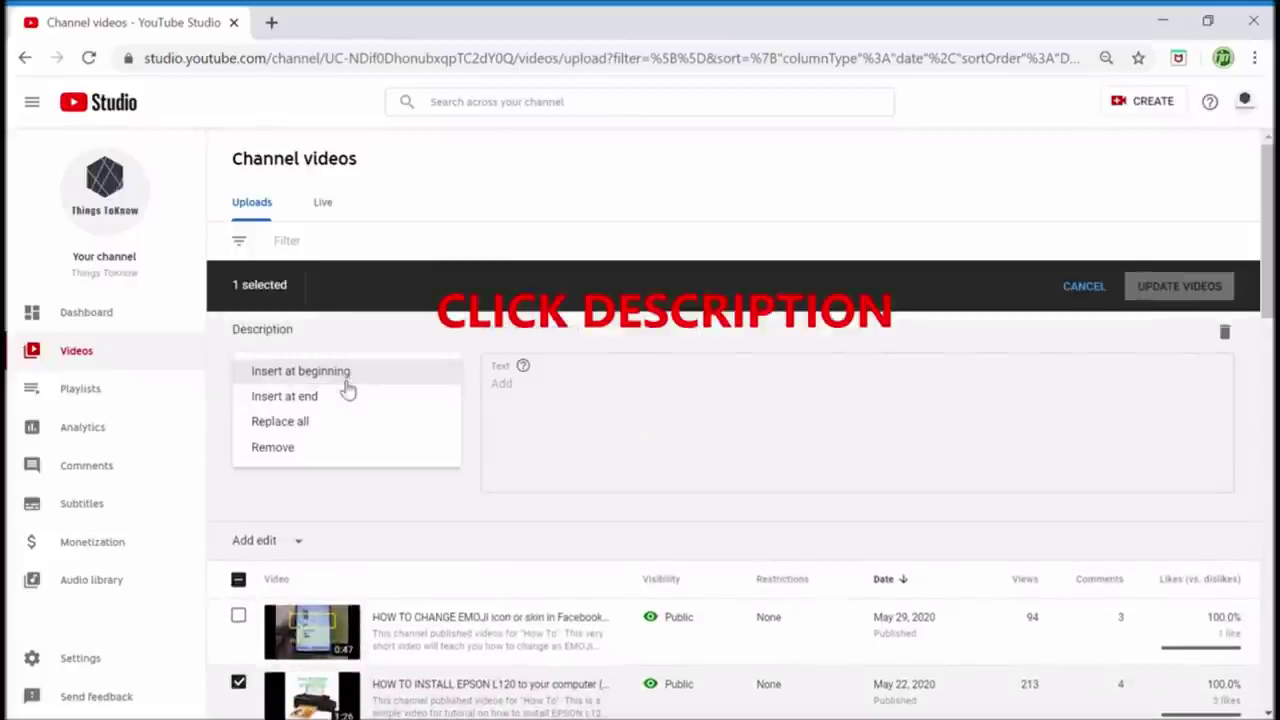
{"action": "left_click", "coordinate": [333, 400]}
{"action": "left_click", "coordinate": [494, 405]}
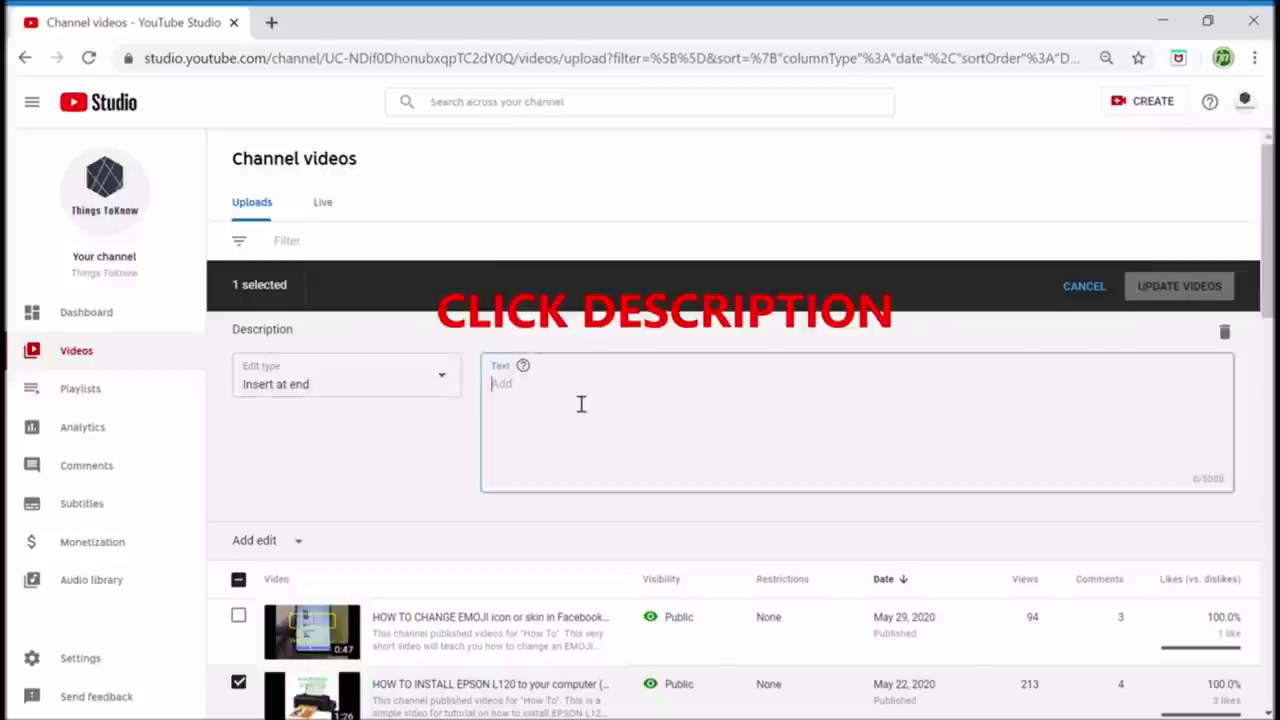
{"action": "type", "text": "#"}
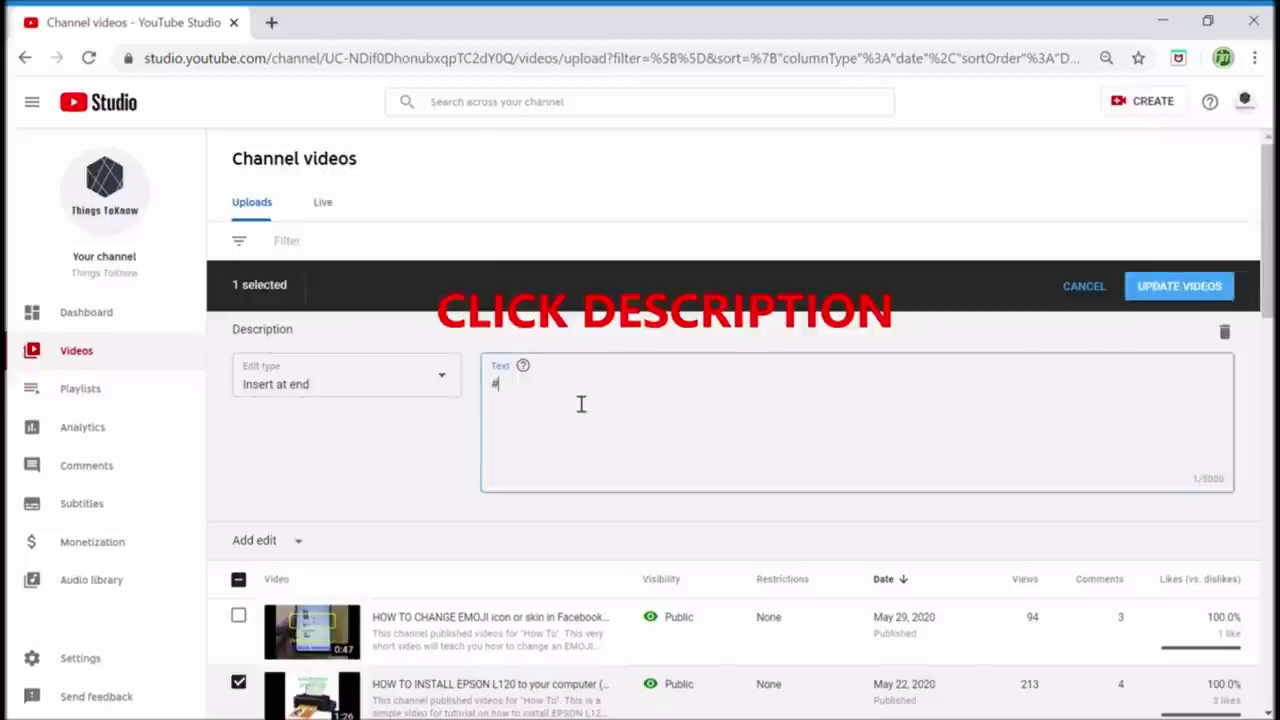
{"action": "type", "text": "HowTo"}
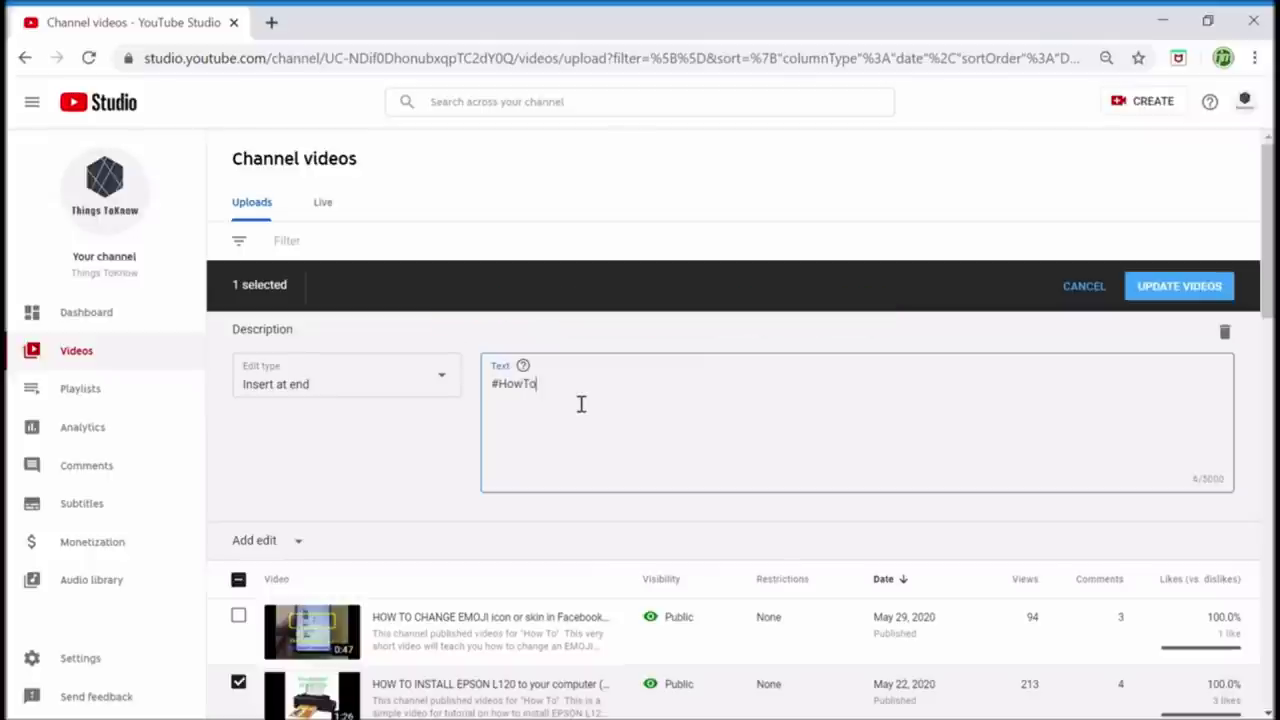
{"action": "type", "text": "InstallESON"}
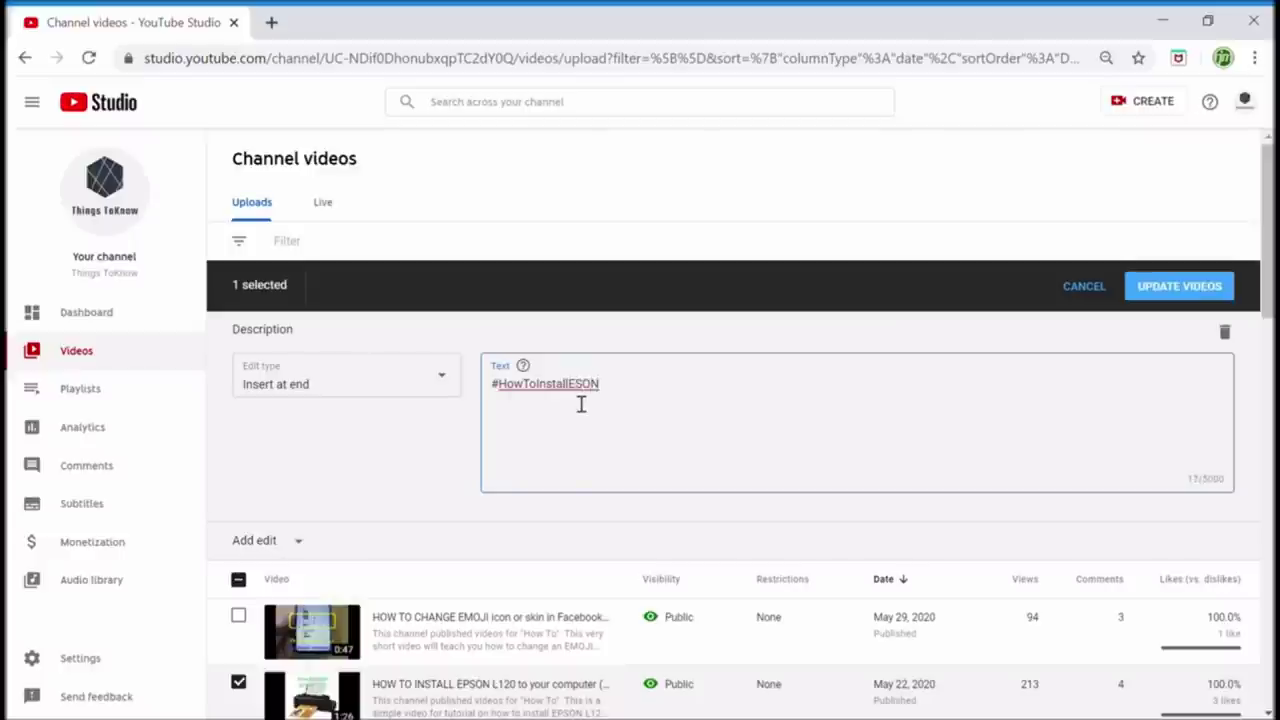
{"action": "type", "text": "120 #EPSON12"}
{"action": "key", "text": "BackSpace"}
{"action": "key", "text": "BackSpace"}
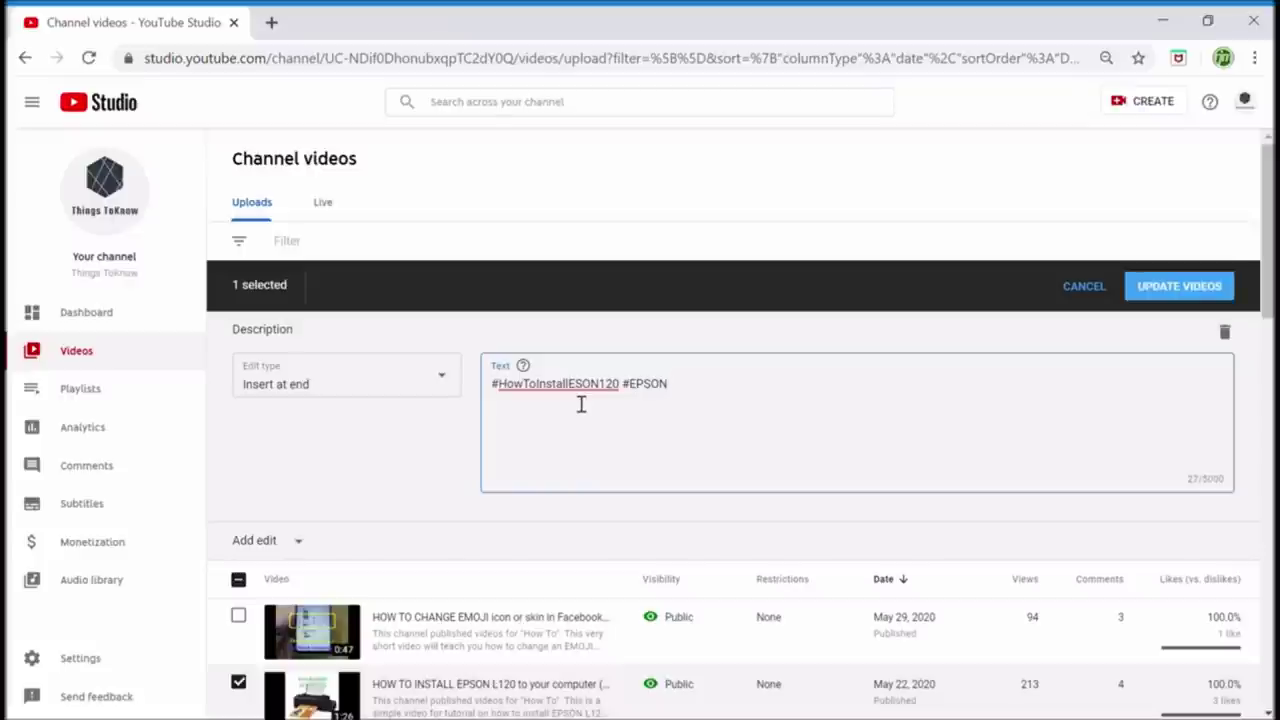
{"action": "type", "text": "L120"}
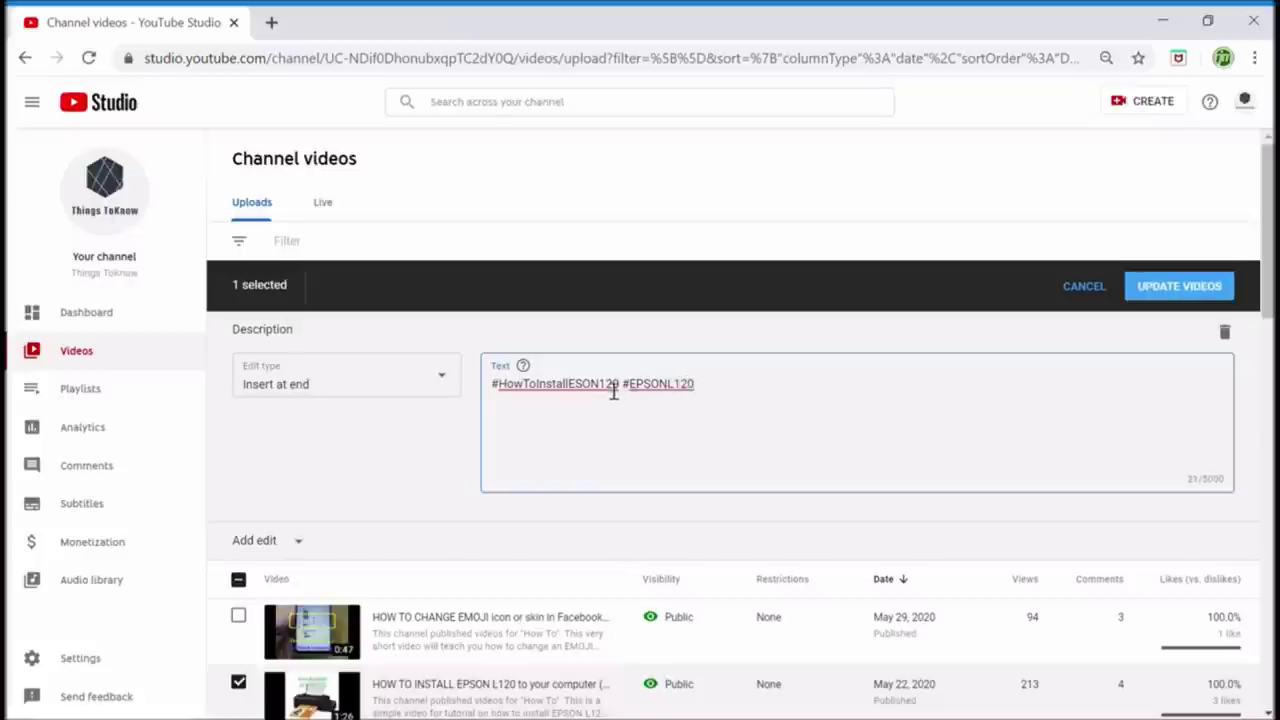
{"action": "type", "text": "L"}
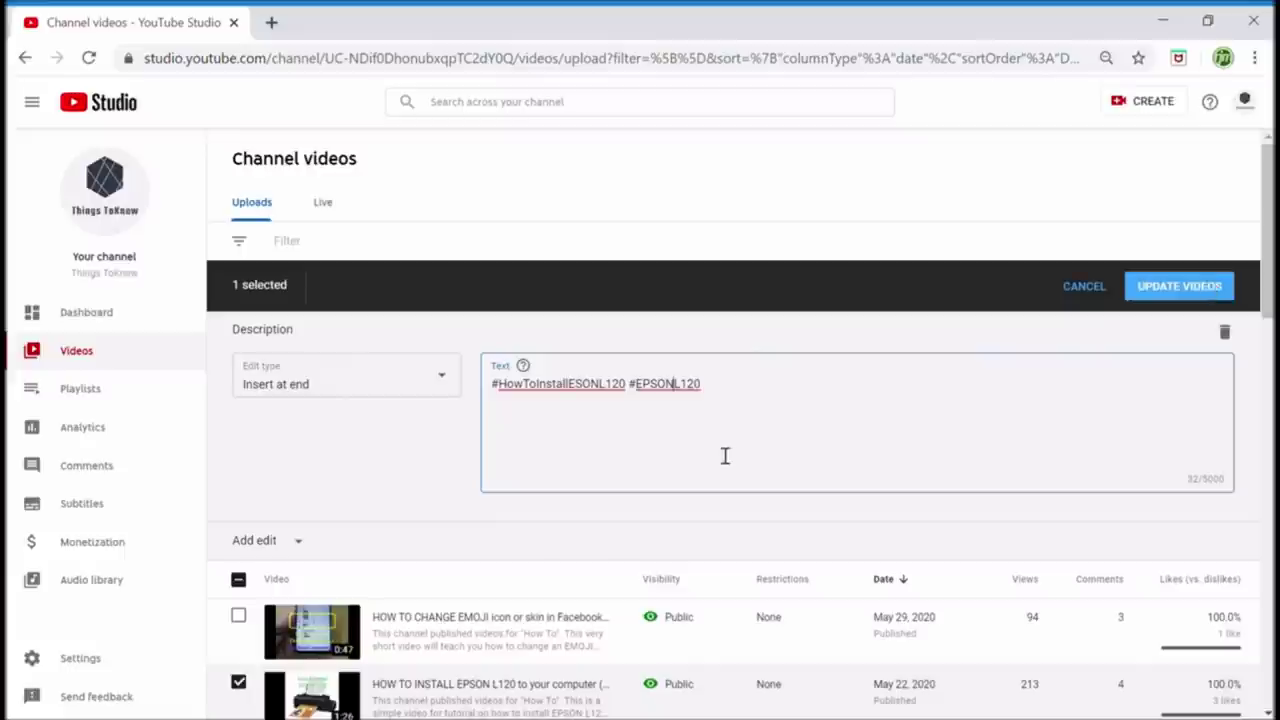
{"action": "type", "text": "#HowTo"}
Update the EPSON L120 video with the appended hashtags, acknowledging the implications of the action
{"action": "left_click", "coordinate": [1211, 292]}
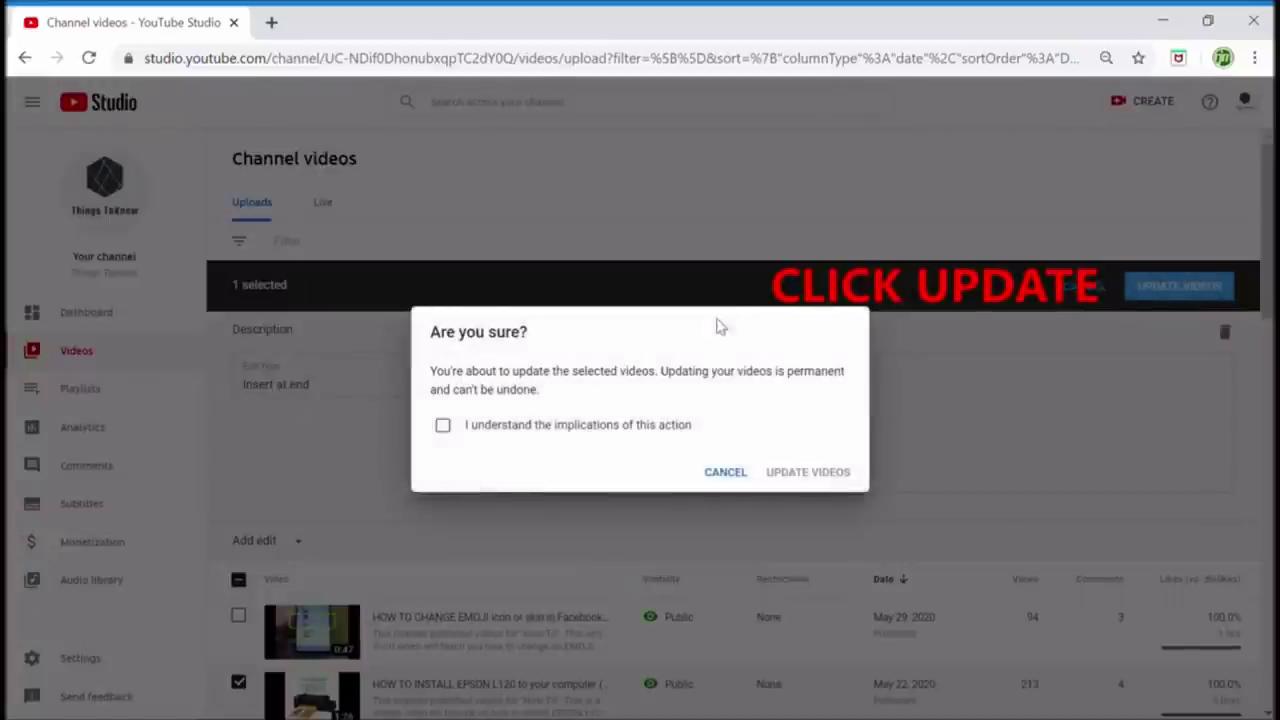
{"action": "left_click", "coordinate": [443, 425]}
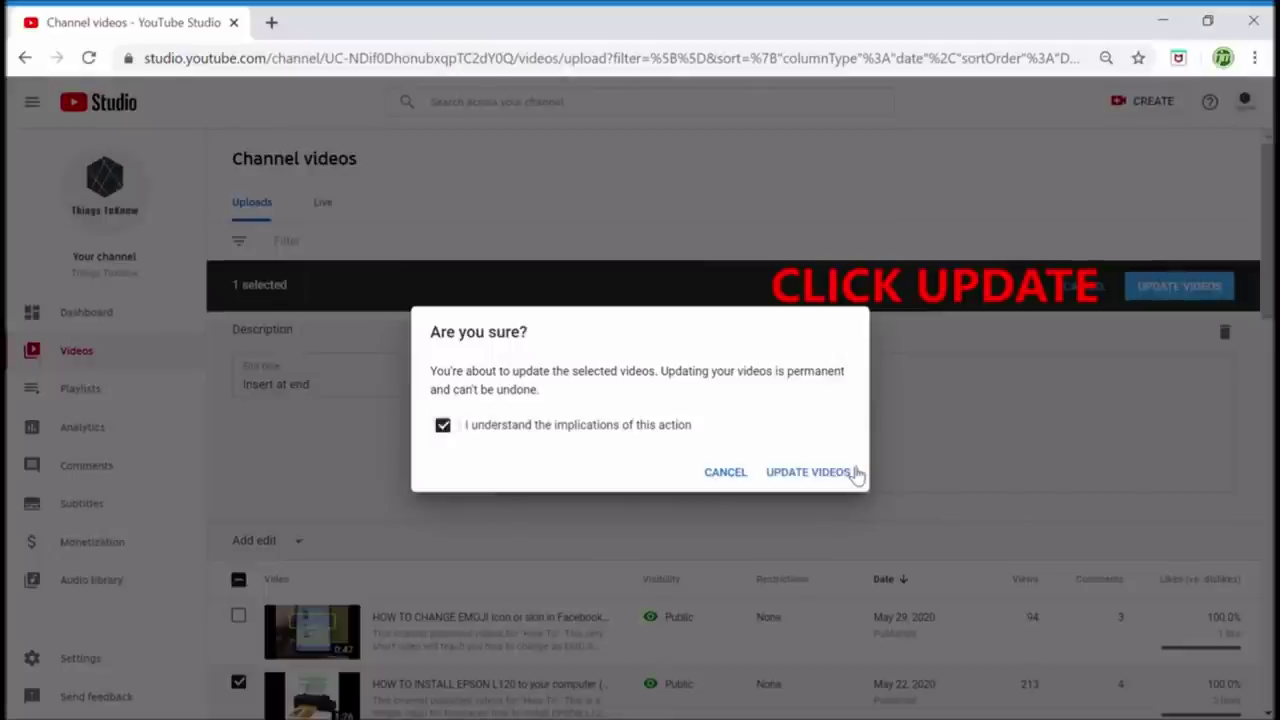
{"action": "left_click", "coordinate": [808, 472]}
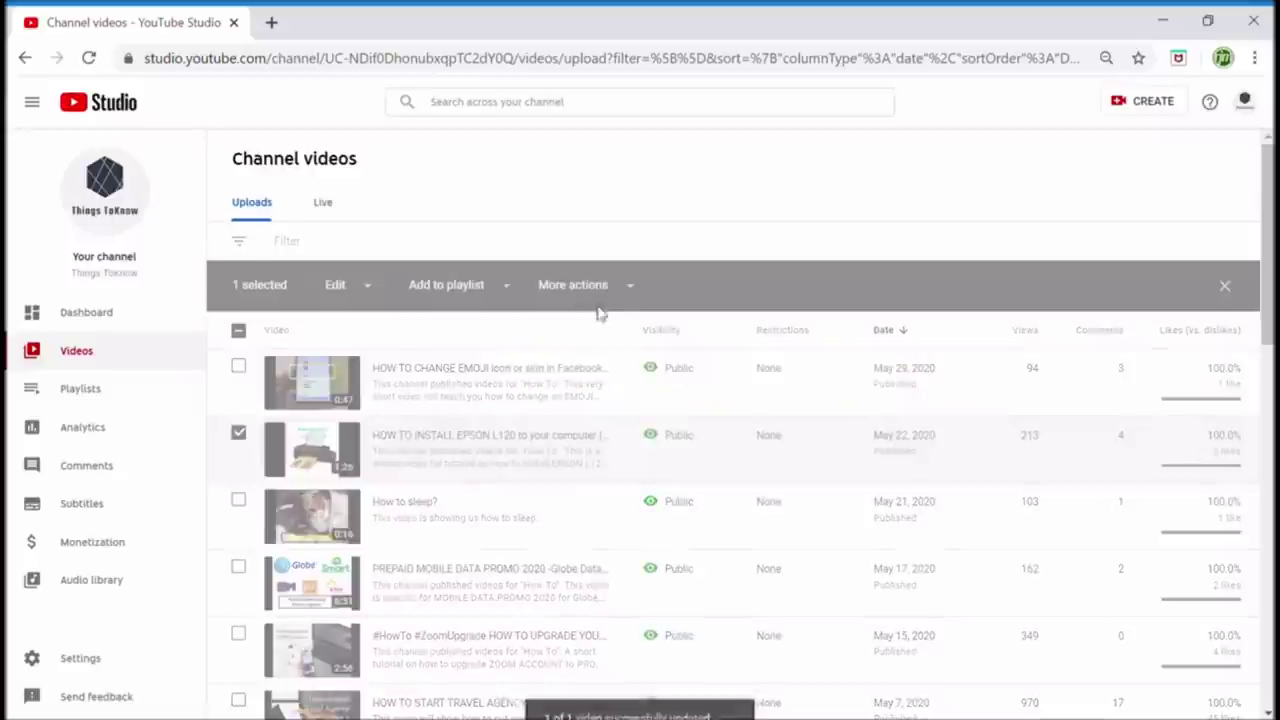
Open YouTube in a new tab and go to the Things ToKnow channel page to view its Uploads
{"action": "left_click", "coordinate": [271, 23]}
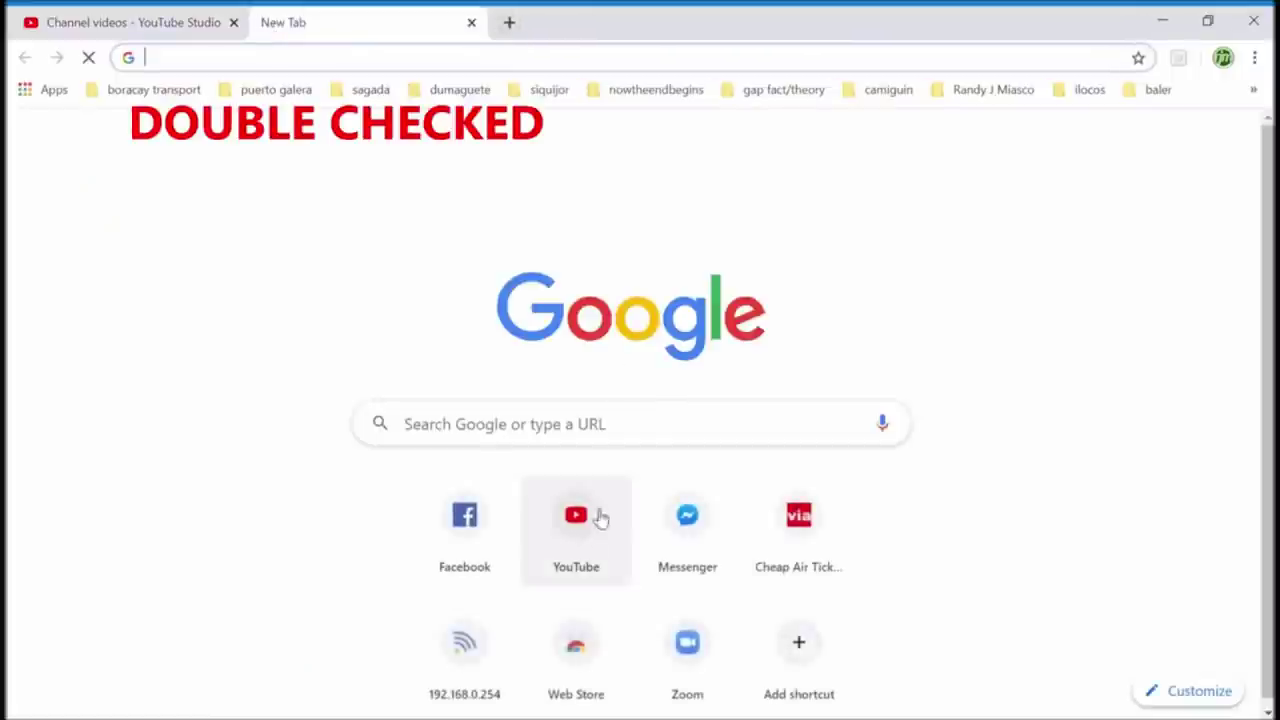
{"action": "left_click", "coordinate": [597, 550]}
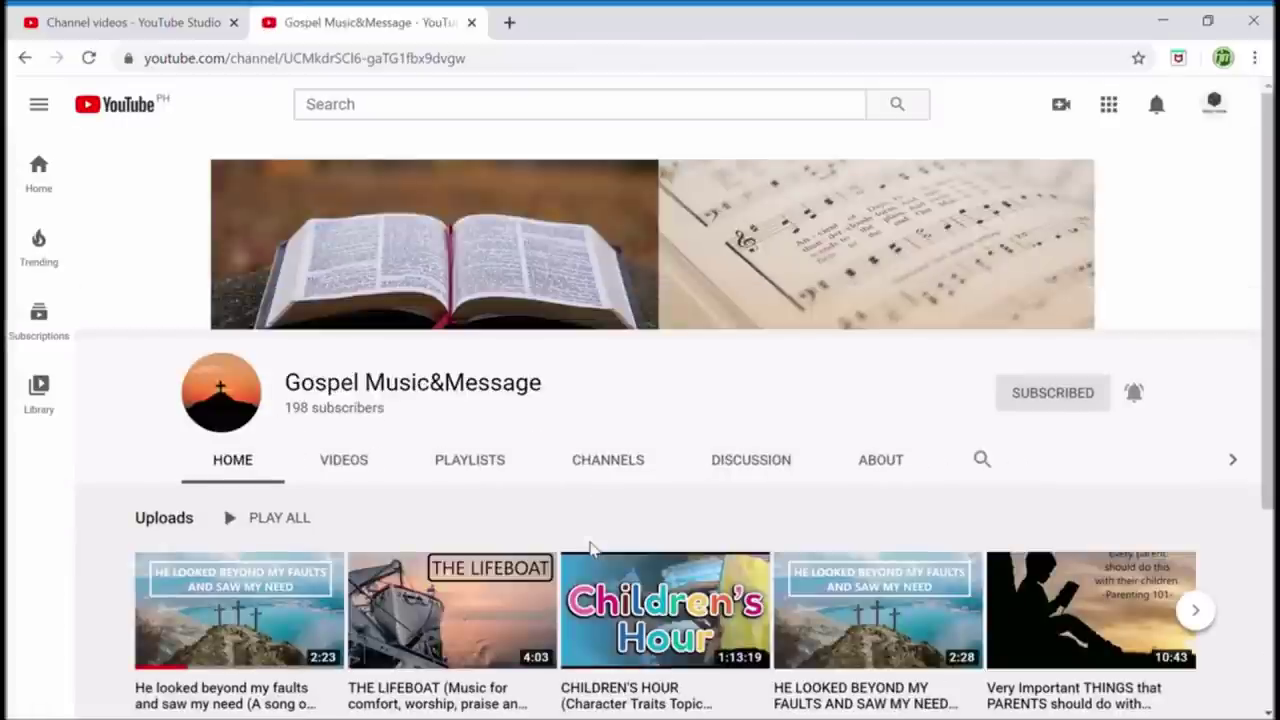
{"action": "left_click", "coordinate": [1212, 105]}
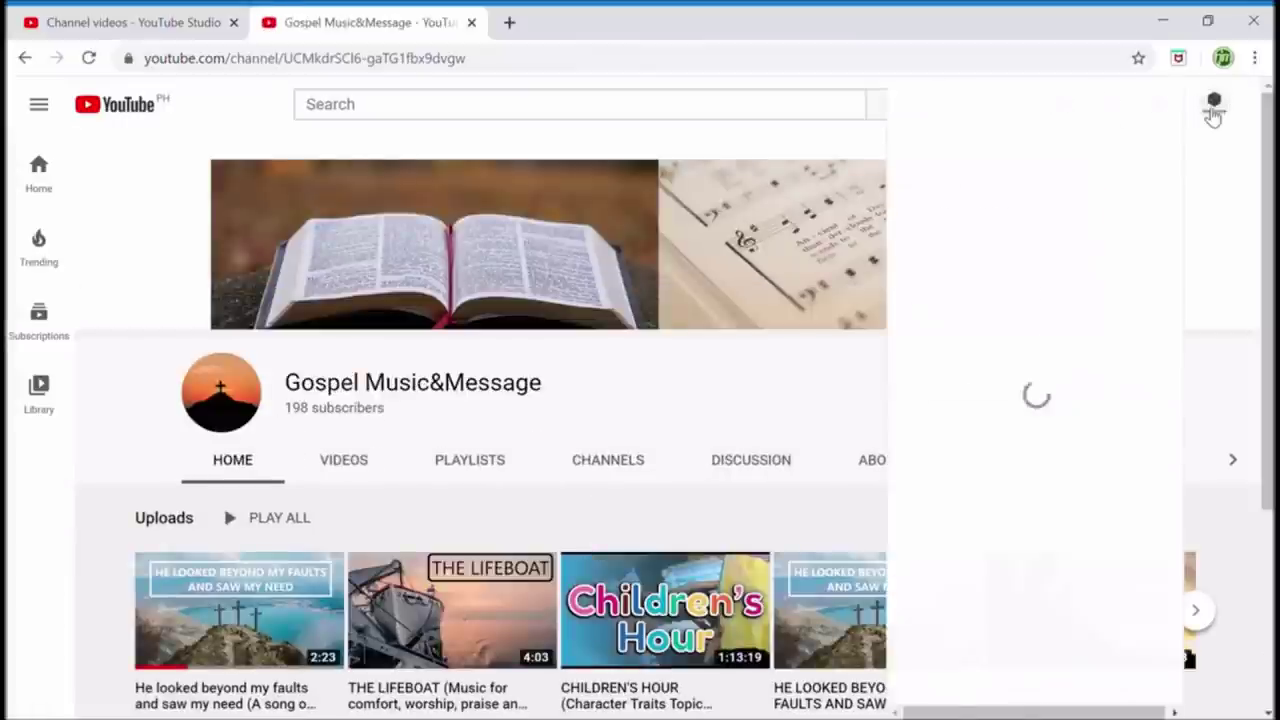
{"action": "left_click", "coordinate": [998, 206]}
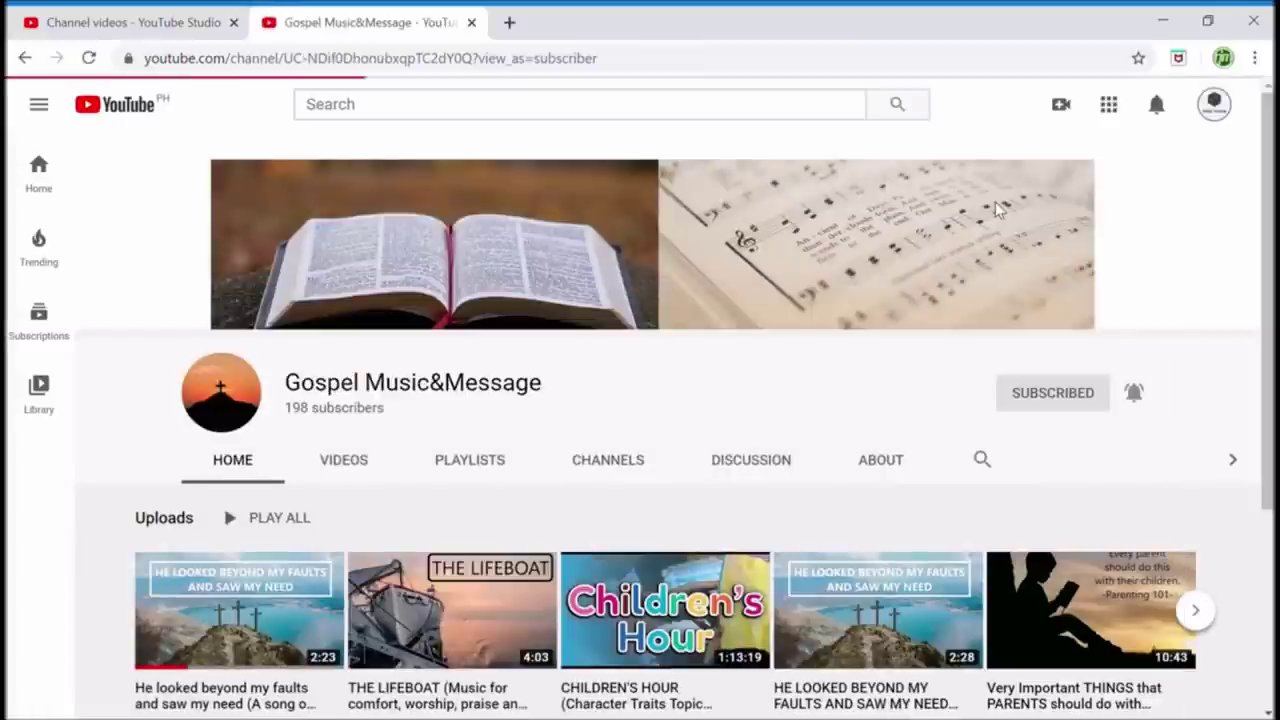
{"action": "scroll", "coordinate": [443, 525], "scroll_direction": "down", "scroll_amount": 1}
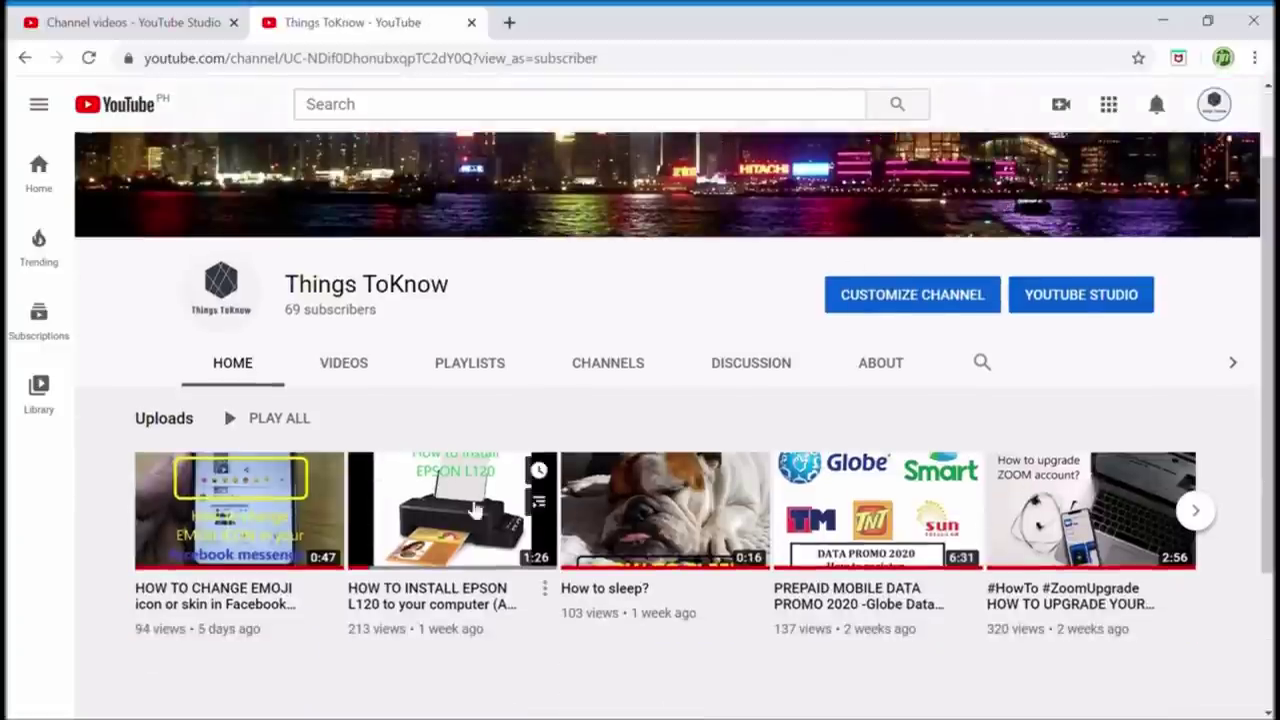